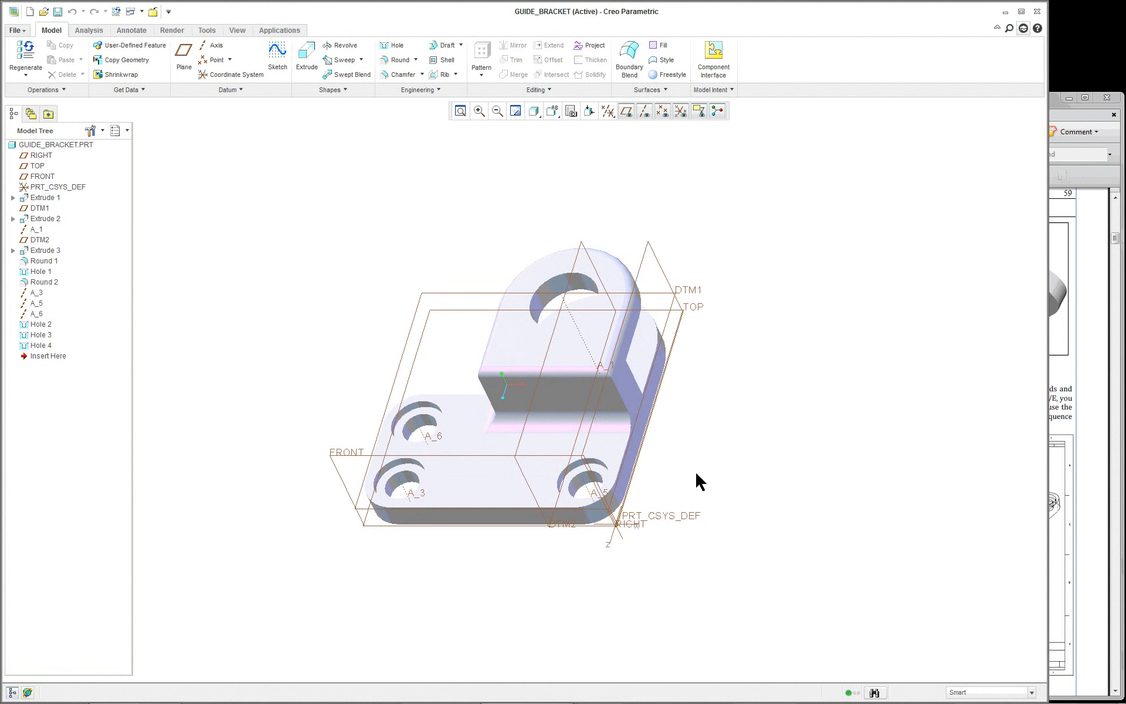
Create a new part, accepting the default name and template.
mouse_move(687, 477)
middle_mouse_down()
mouse_move(711, 440)
mouse_move(779, 410)
mouse_move(882, 434)
mouse_move(882, 465)
mouse_move(842, 458)
mouse_move(880, 430)
mouse_move(884, 452)
middle_mouse_up()
scroll(885, 451, "up", 2)
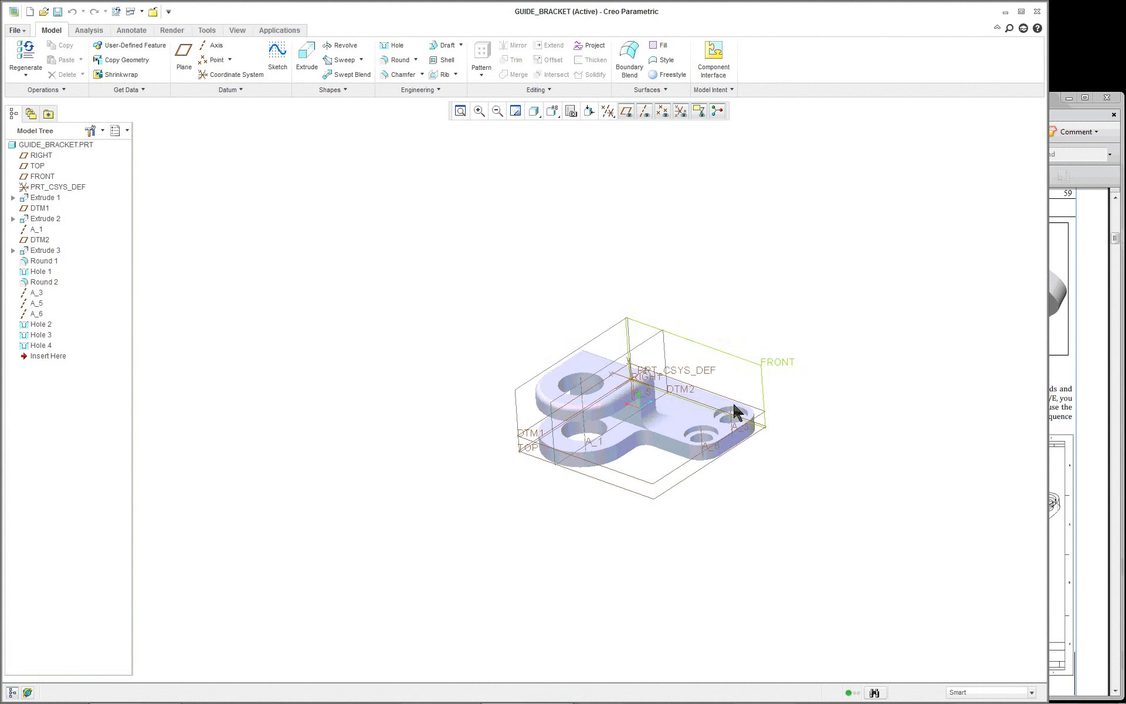
scroll(857, 384, "down", 2)
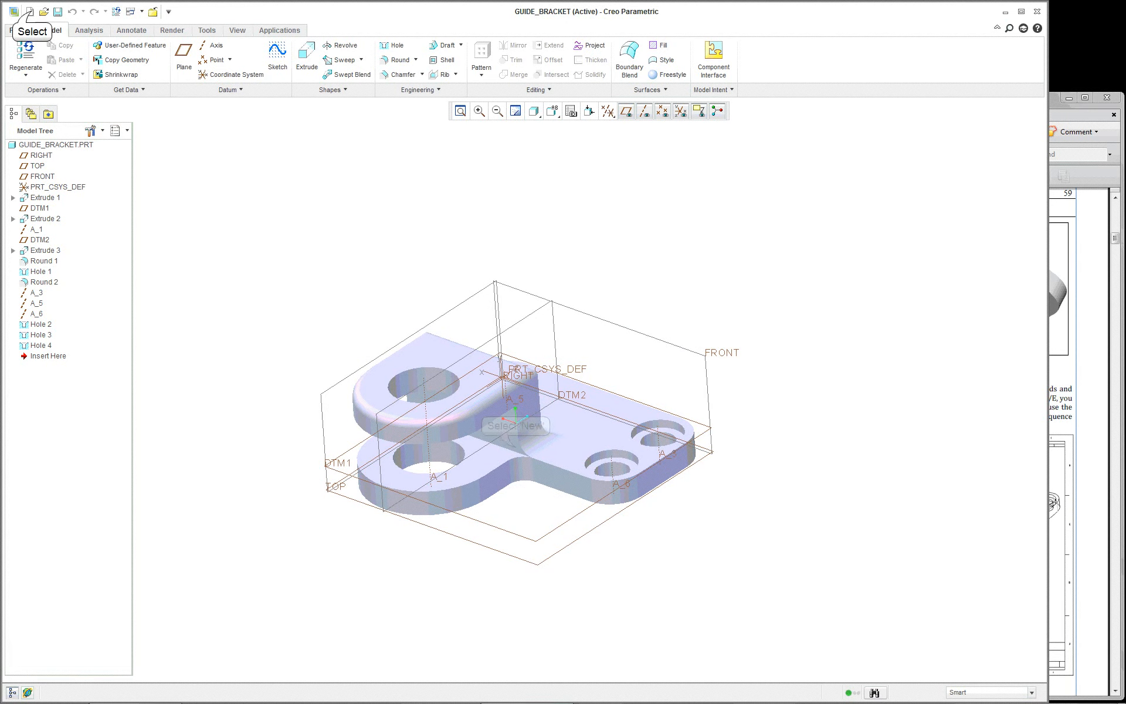
left_click(29, 11)
left_click(515, 446)
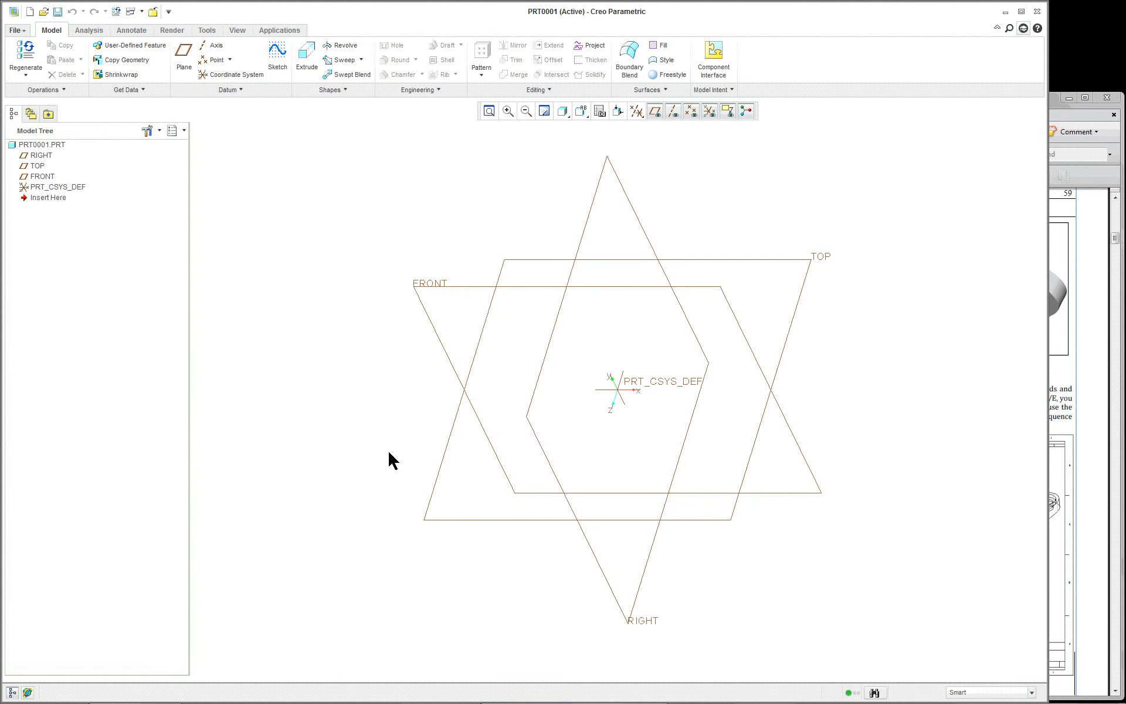
Switch to the project PDF in Adobe Acrobat and examine the Guide Bracket's overall, top view and front view drawings.
left_click(1096, 379)
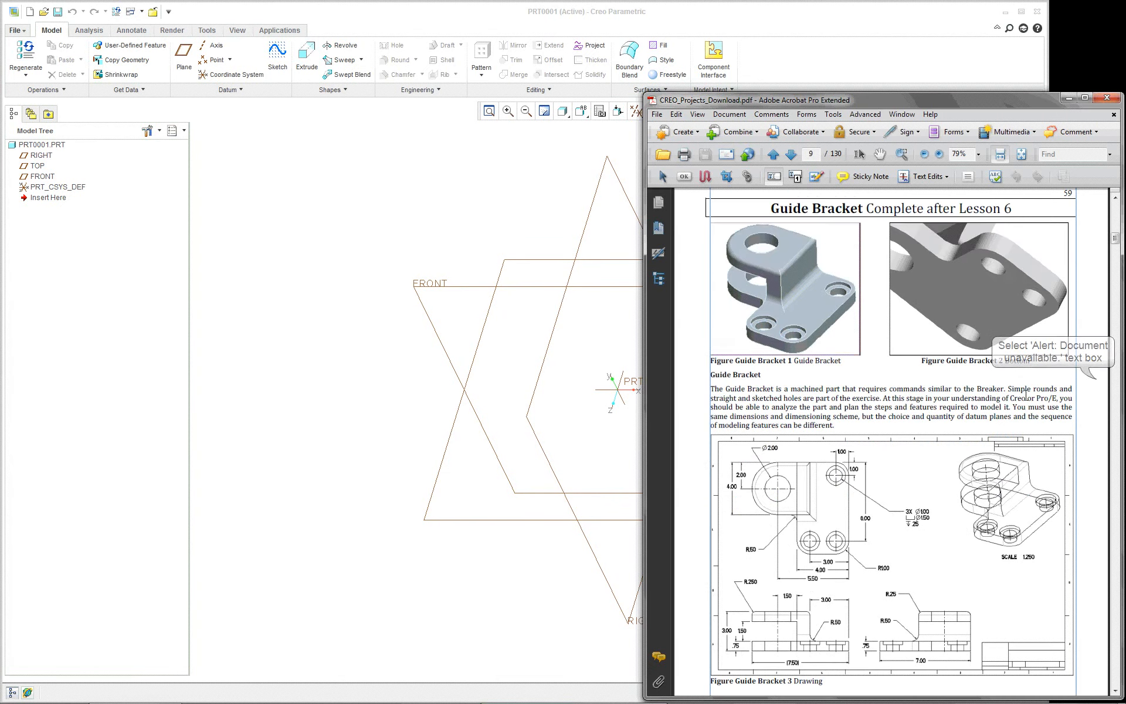
scroll(901, 422, "down", 3)
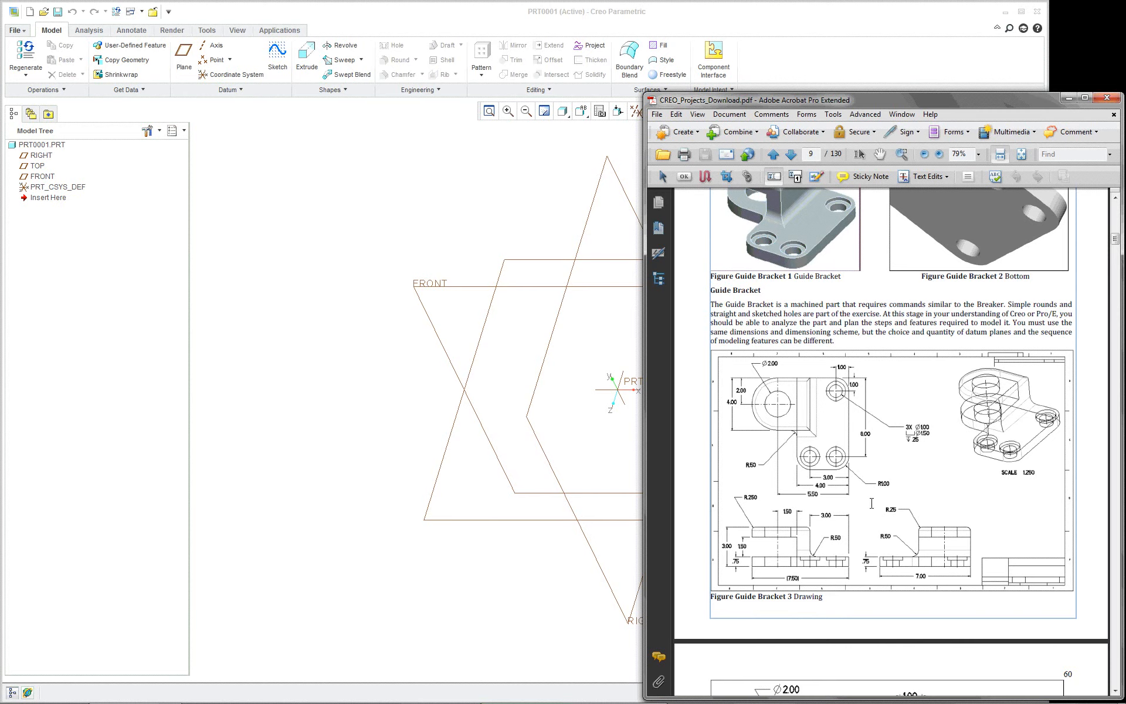
scroll(890, 459, "down", 8)
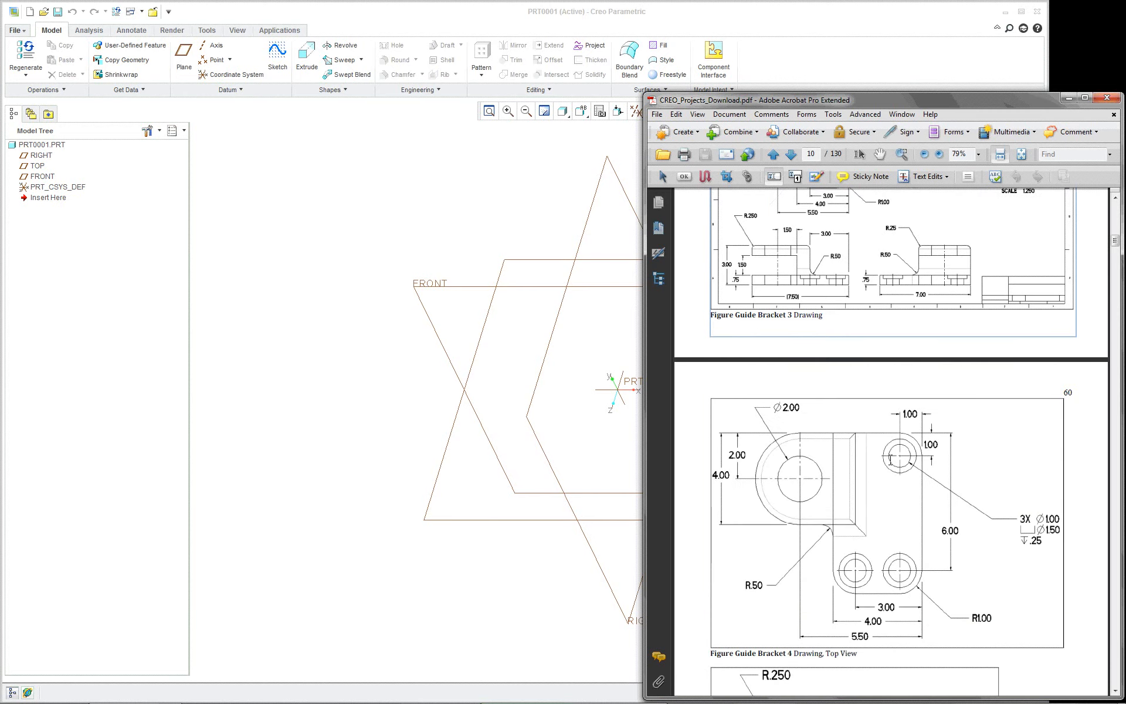
scroll(890, 459, "down", 4)
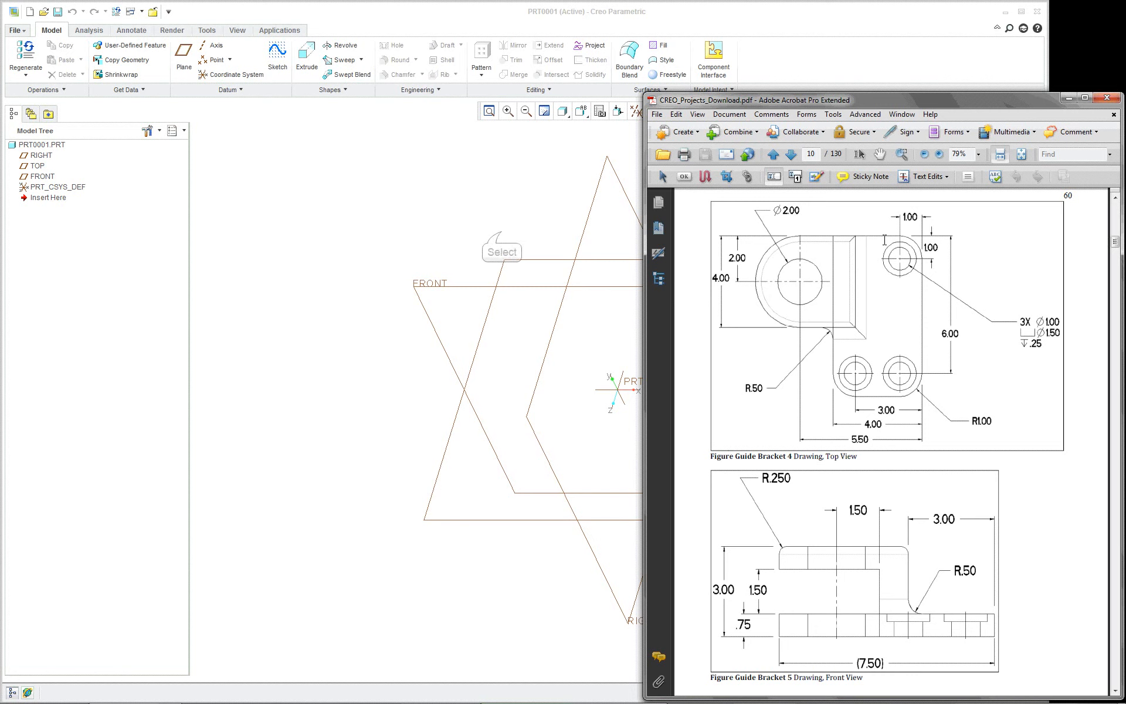
left_click(500, 231)
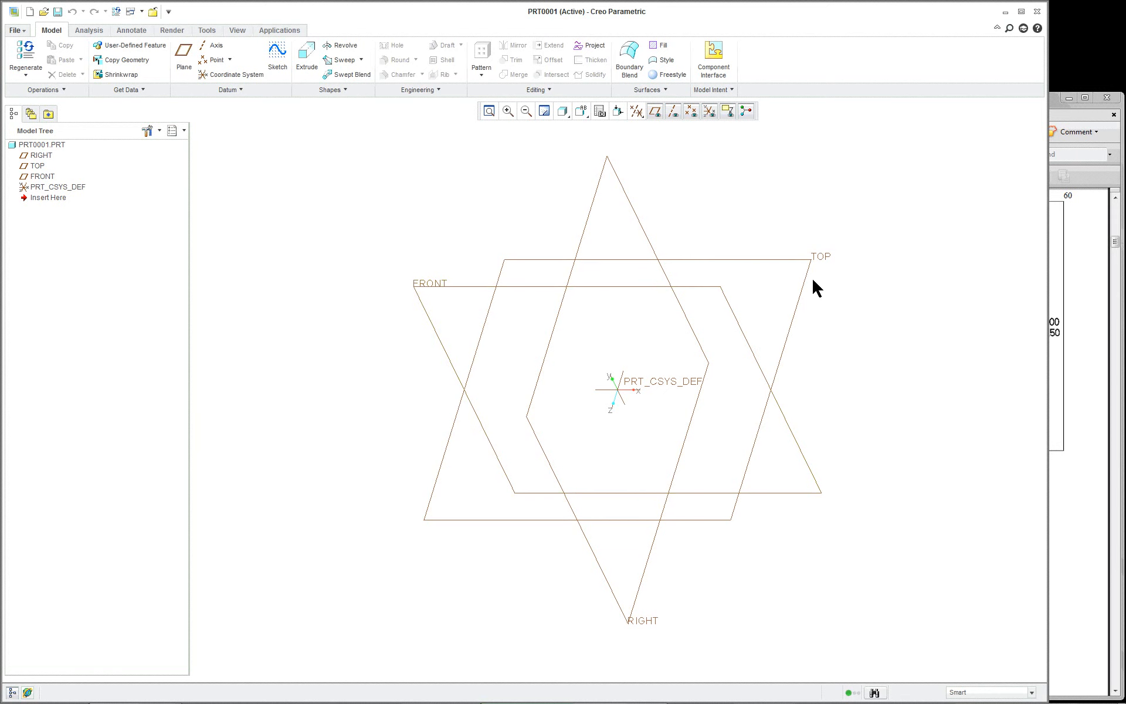
Switch back to the window of the finished GUIDE_BRACKET part.
left_click(237, 30)
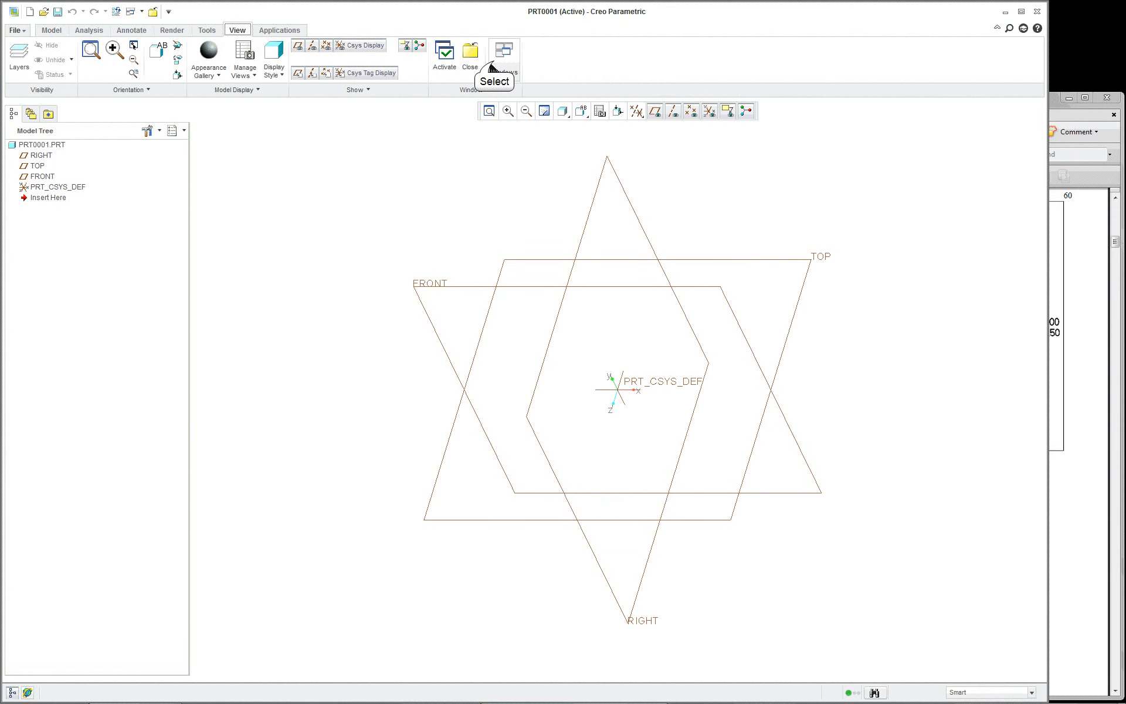
left_click(502, 59)
left_click(509, 94)
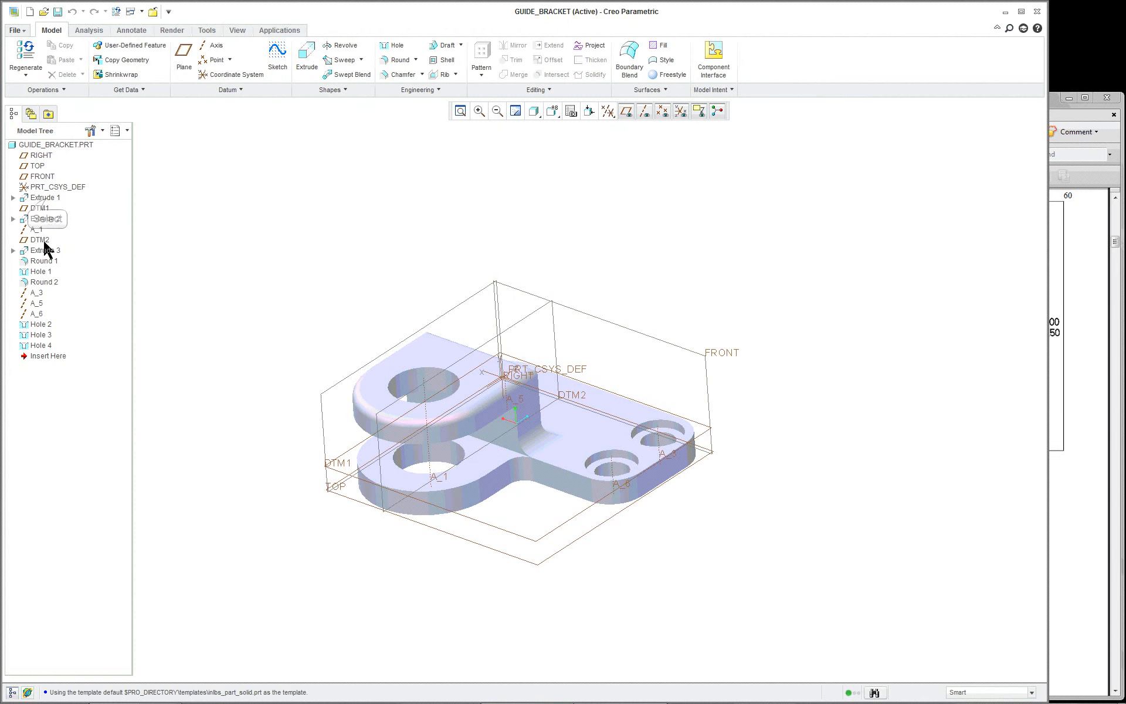
Edit the definition of Extrude 1 and open its internal section sketch, oriented parallel to the screen.
left_click(38, 198)
right_click(134, 200)
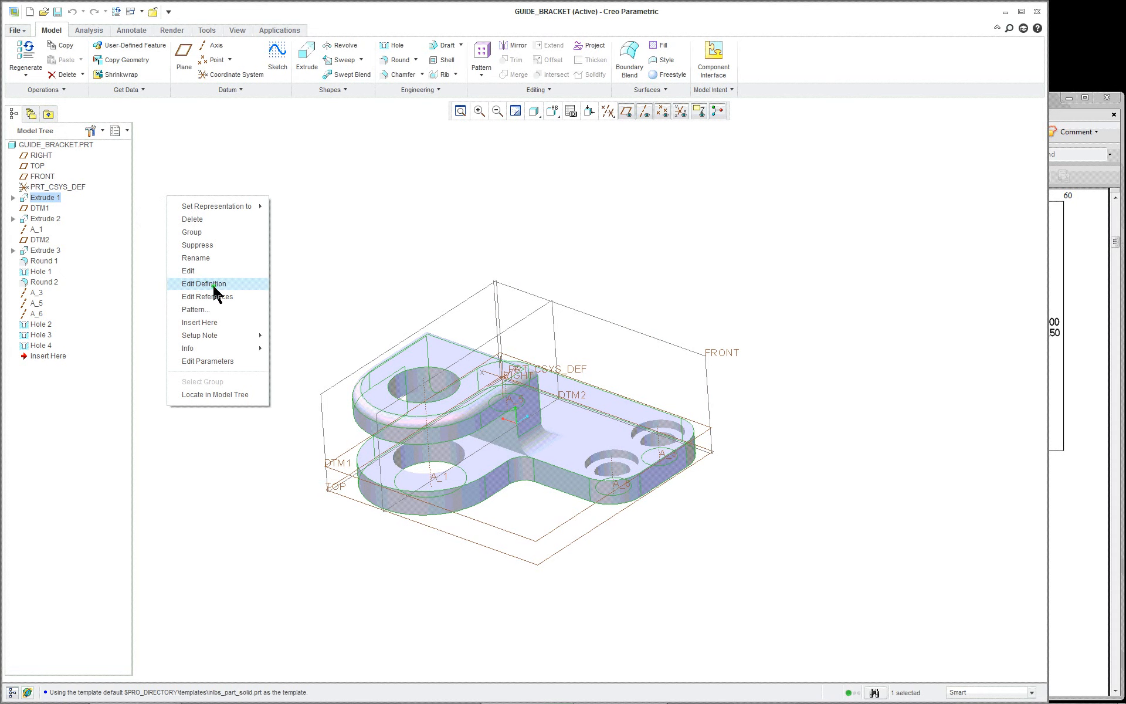
left_click(212, 284)
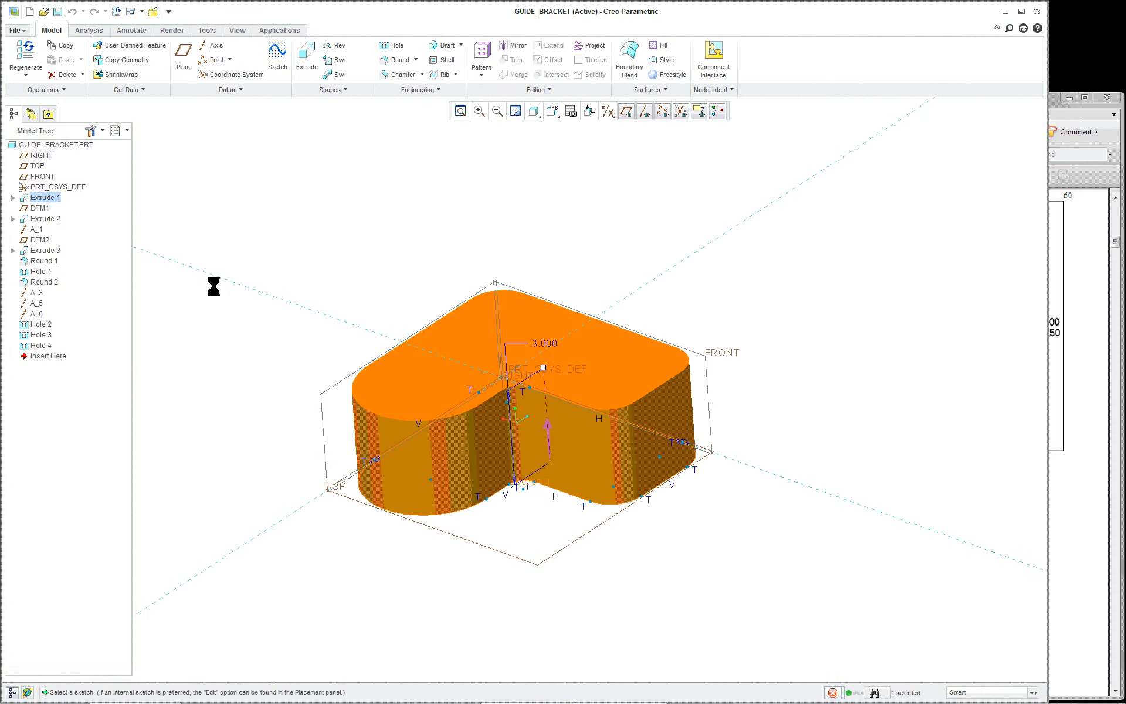
right_click(267, 186)
left_click(281, 194)
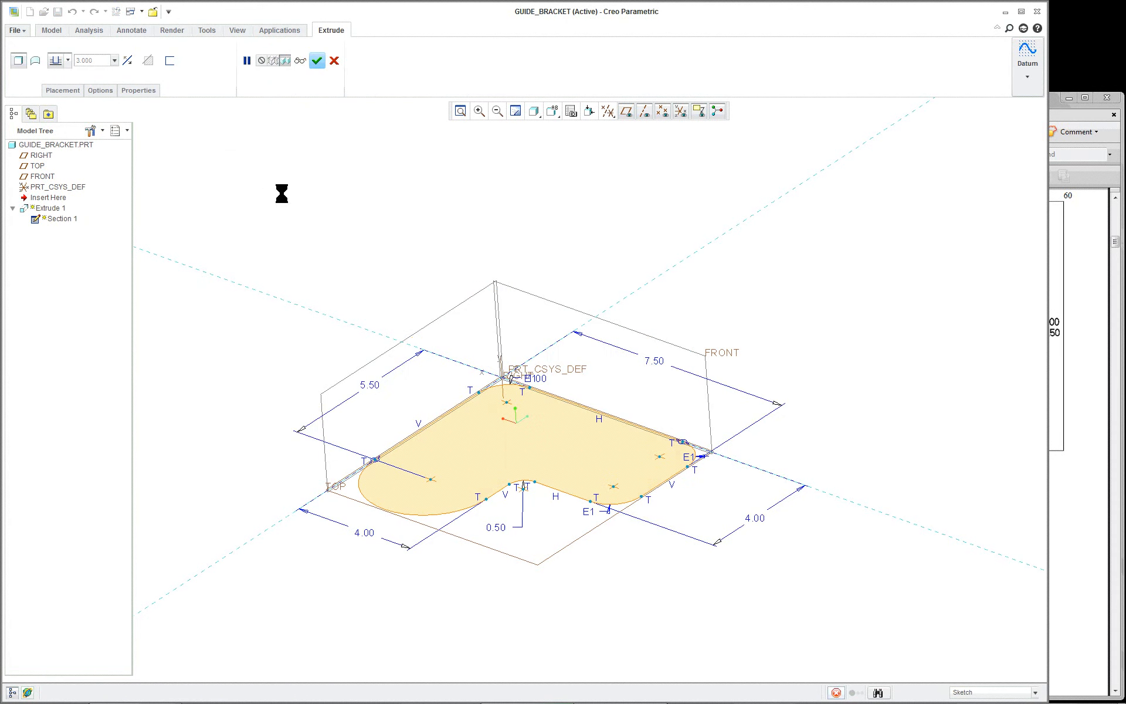
left_click(39, 74)
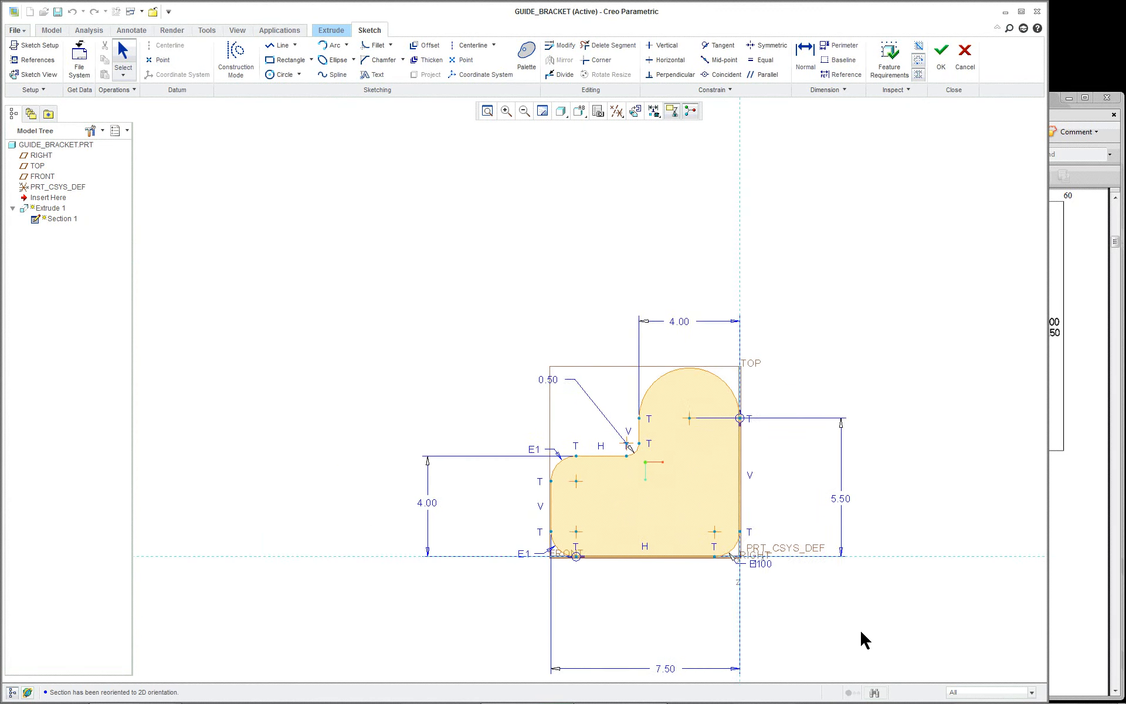
Examine the base profile sketch in a tilted 3D view relative to the datum planes.
scroll(865, 639, "up", 2)
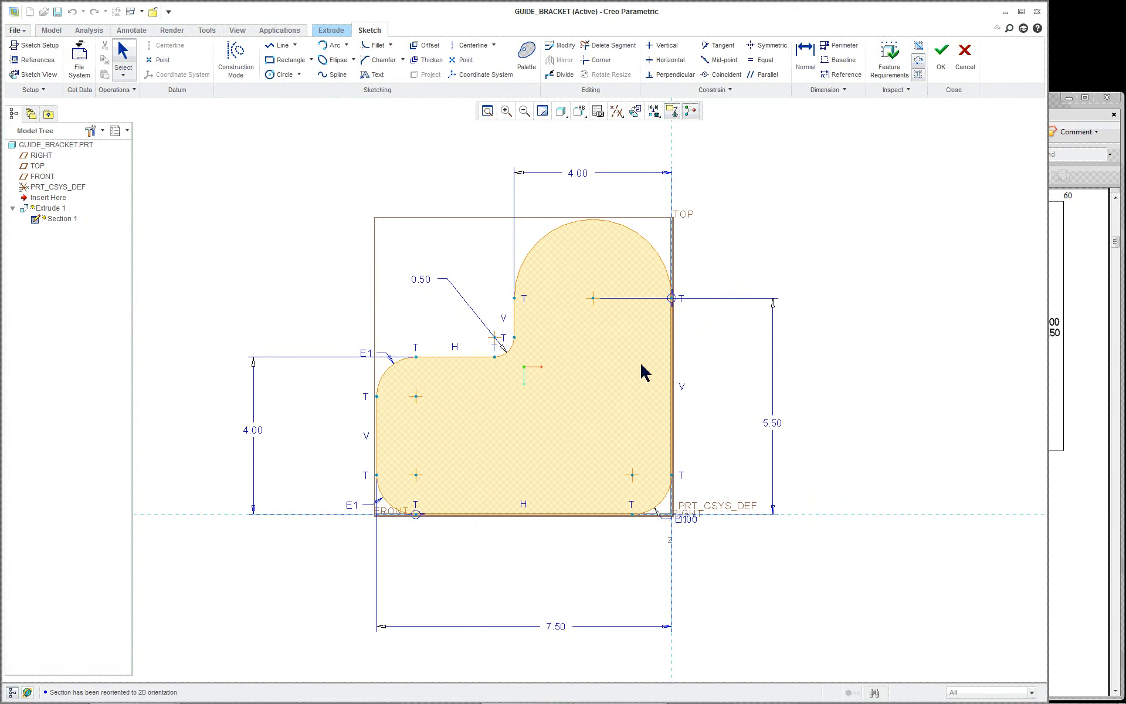
mouse_move(644, 372)
middle_mouse_down()
mouse_move(726, 334)
mouse_move(653, 331)
mouse_move(669, 282)
mouse_move(746, 244)
mouse_move(753, 327)
mouse_move(734, 332)
middle_mouse_up()
scroll(732, 332, "up", 2)
scroll(589, 368, "down", 1)
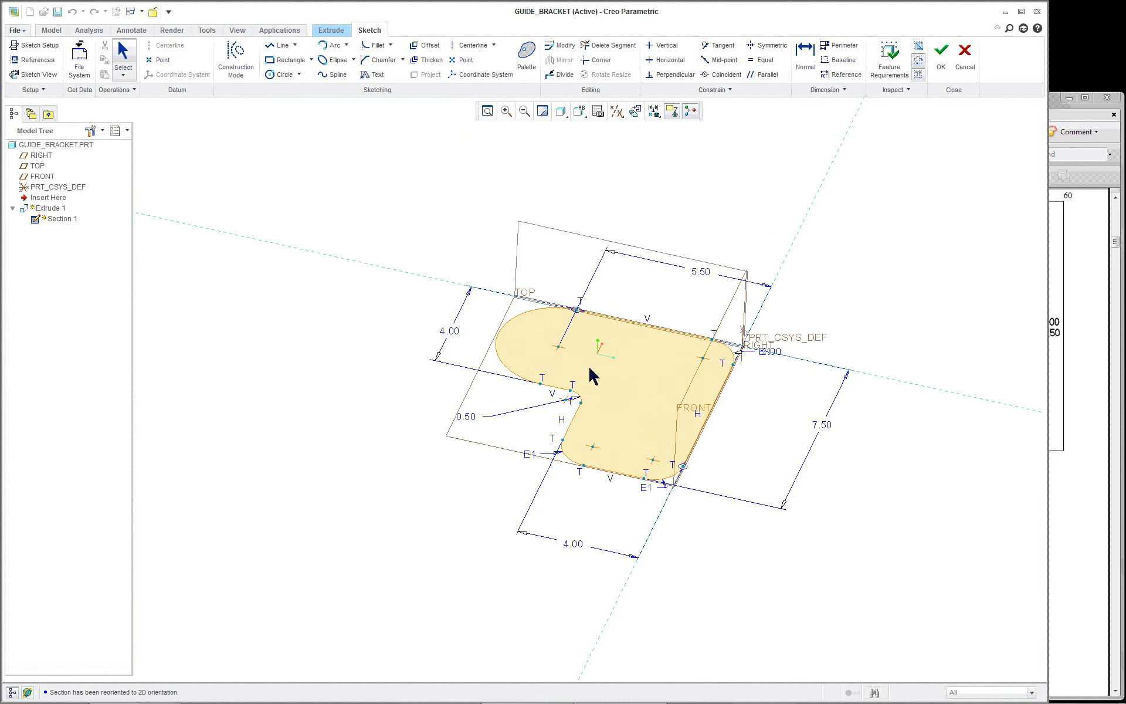
scroll(590, 375, "down", 1)
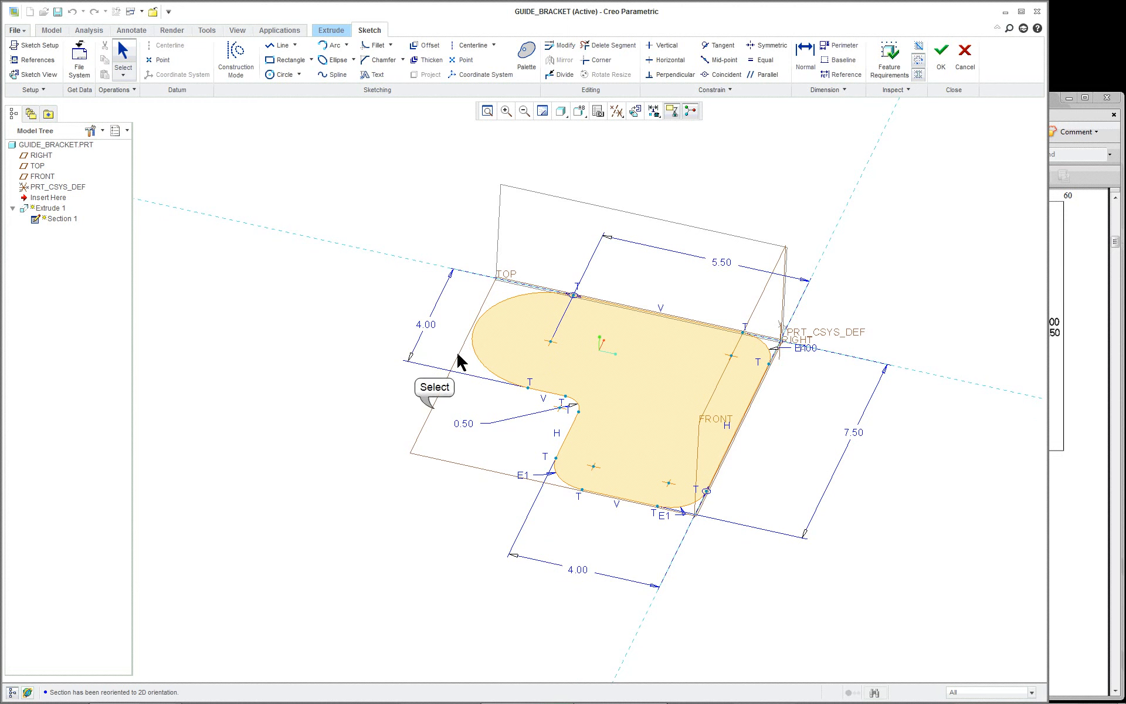
left_click(435, 410)
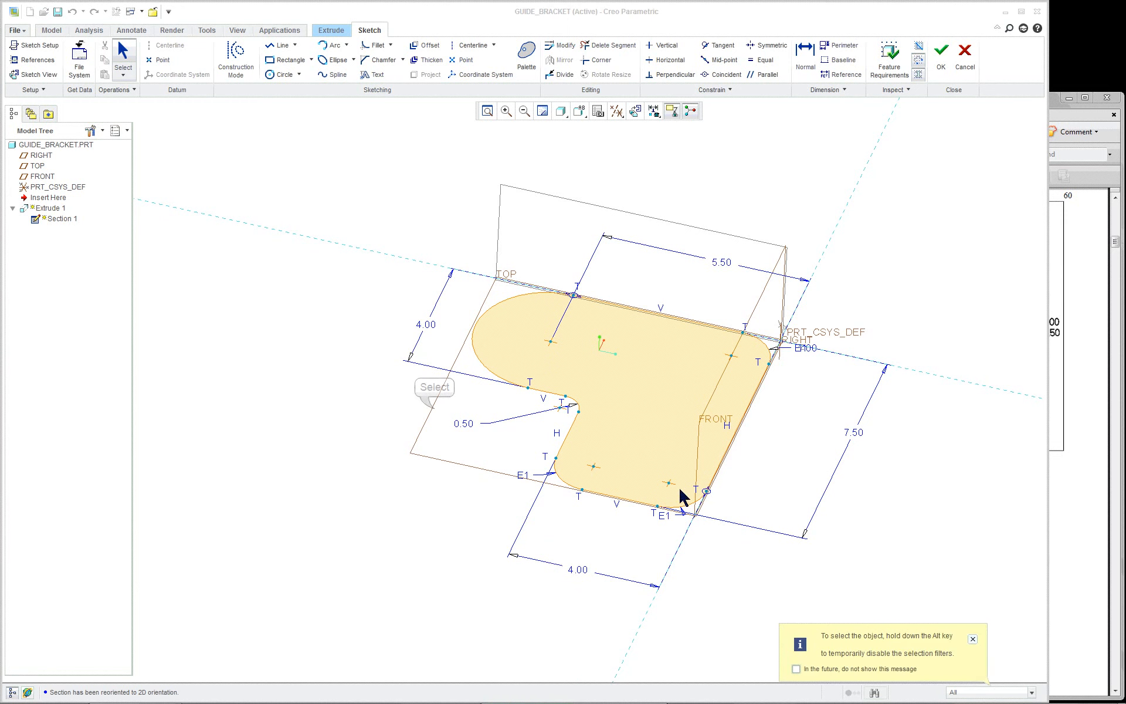
left_click(972, 639)
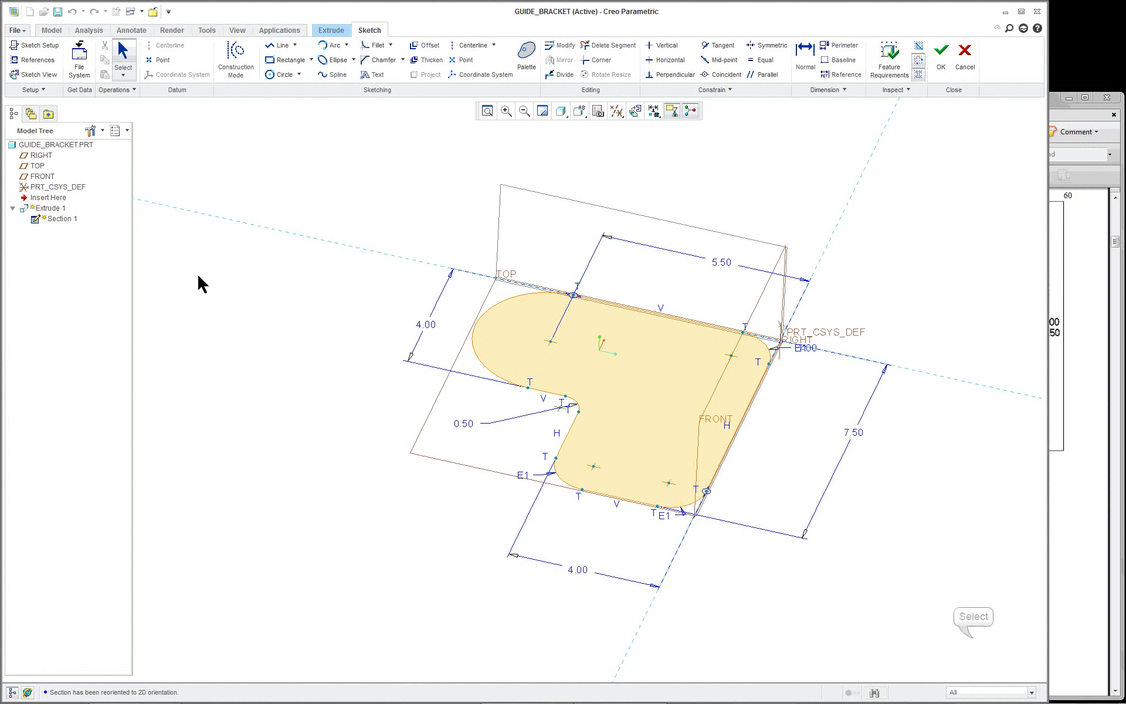
Highlight the TOP datum plane to examine the sketching plane, and return to the flat sketch view.
left_click(38, 167)
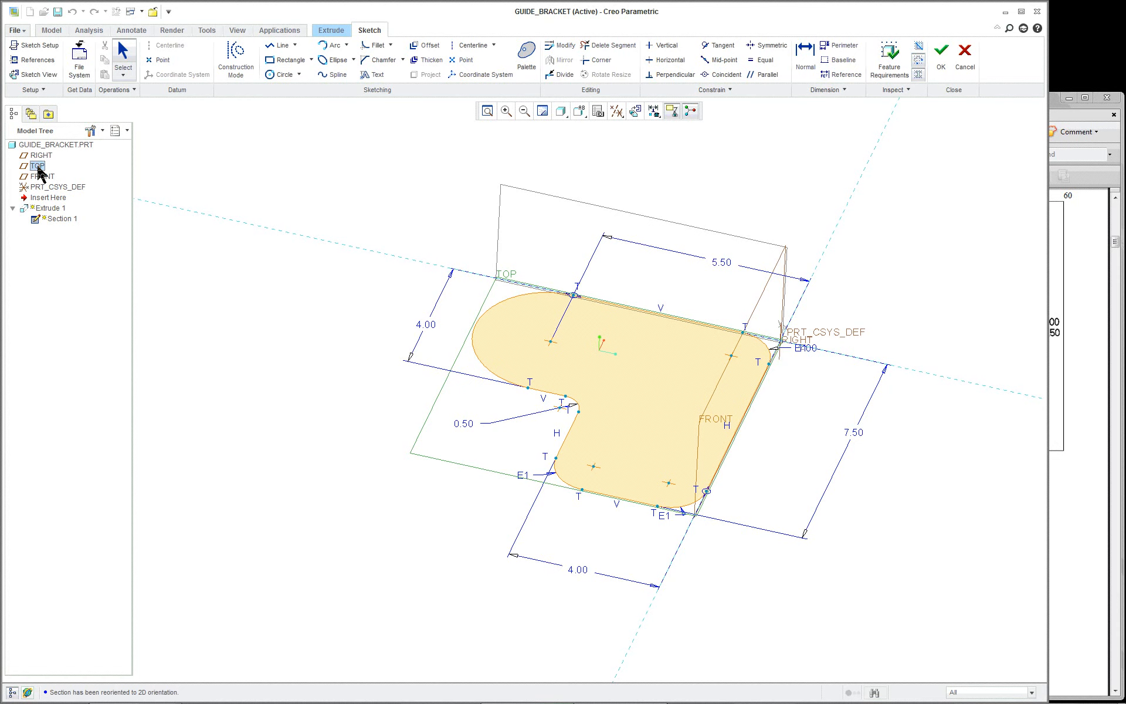
scroll(354, 335, "down", 1)
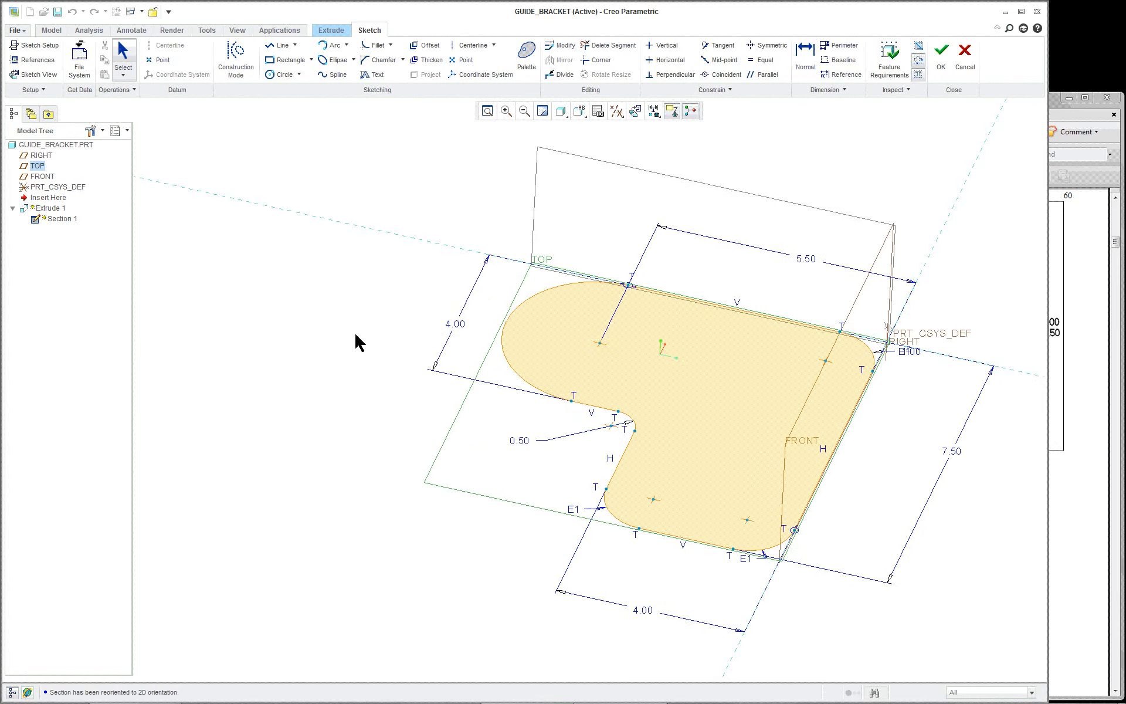
middle_click_drag(355, 334, 356, 327)
scroll(355, 326, "up", 1)
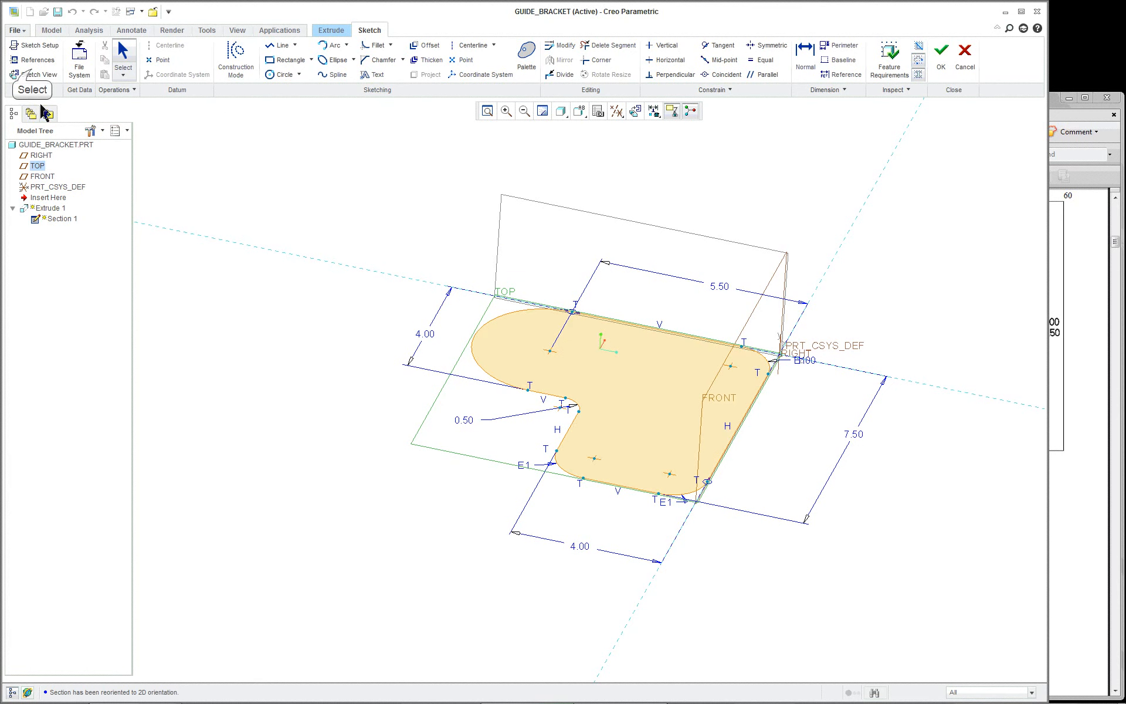
left_click(33, 73)
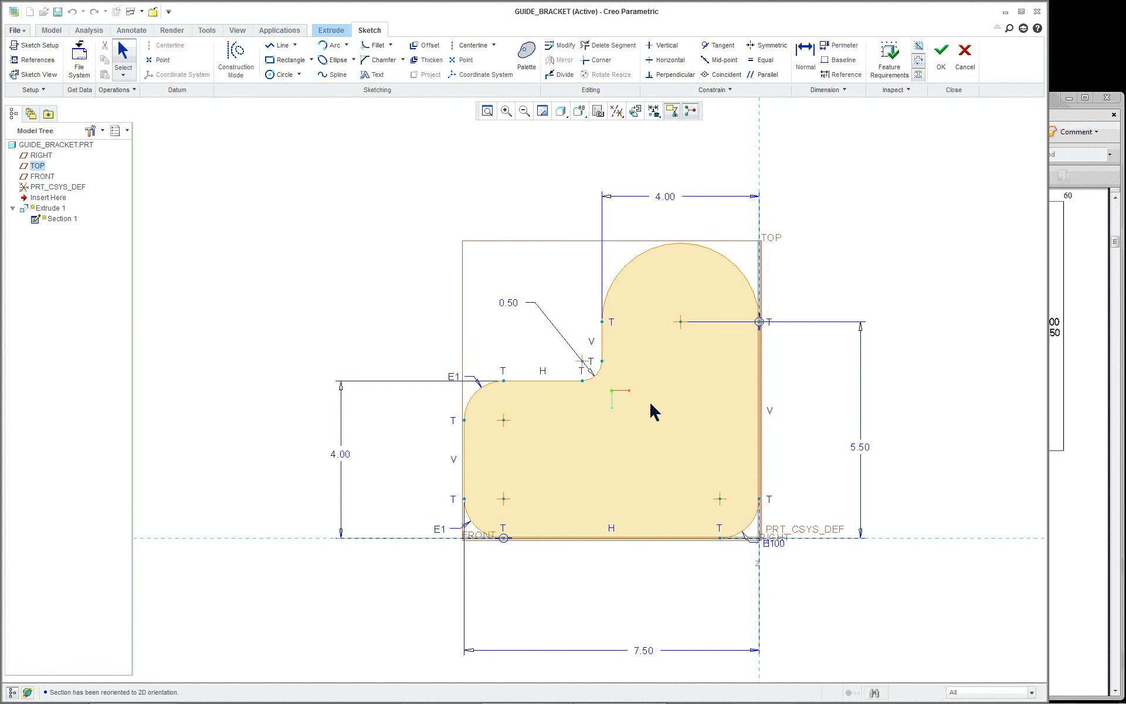
Compare the base profile sketch and its dimensions with the Guide Bracket top view drawing in the Adobe Acrobat PDF.
left_click(1091, 419)
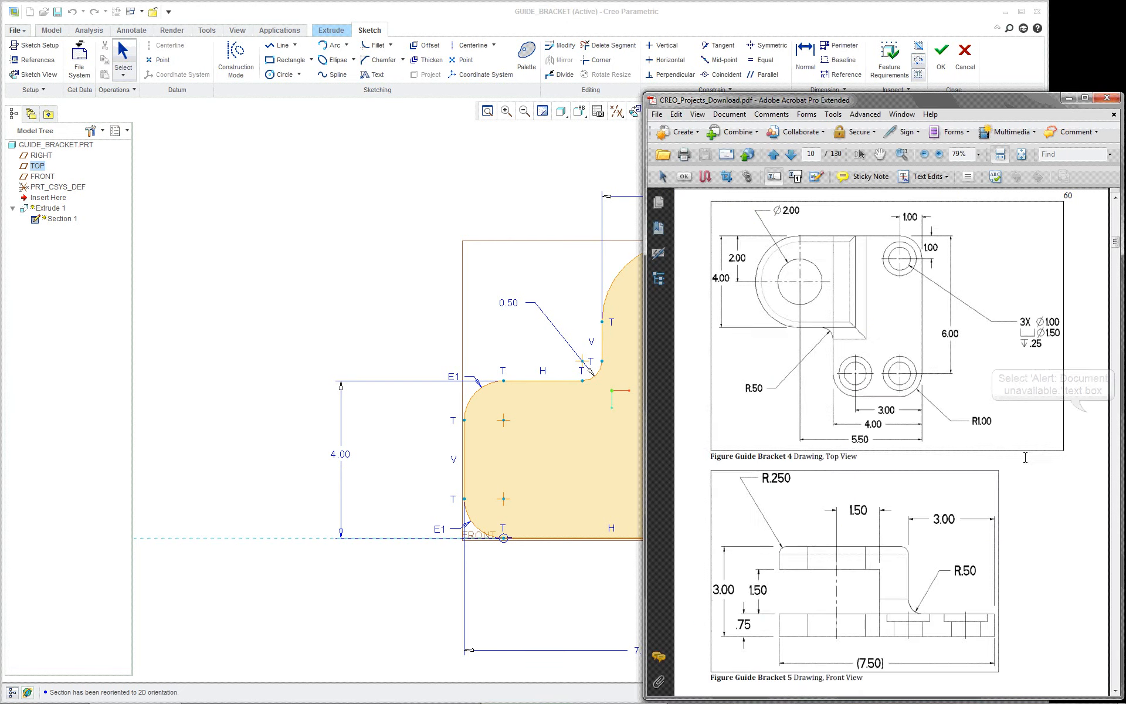
scroll(962, 465, "down", 15)
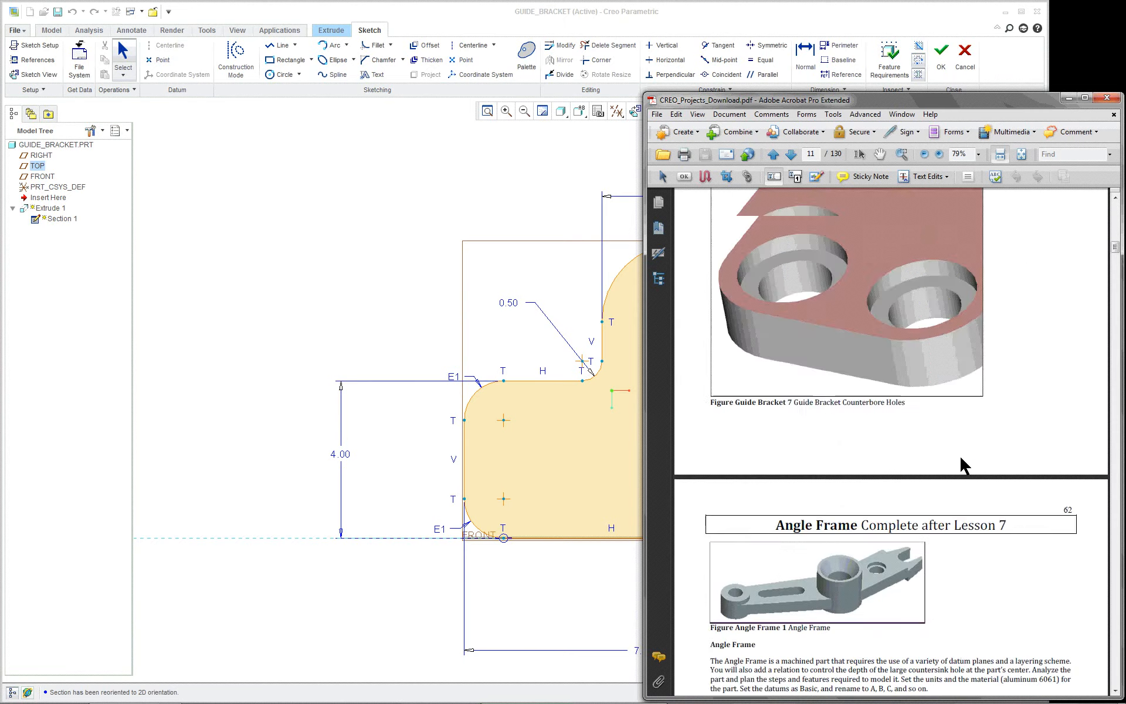
scroll(962, 465, "up", 12)
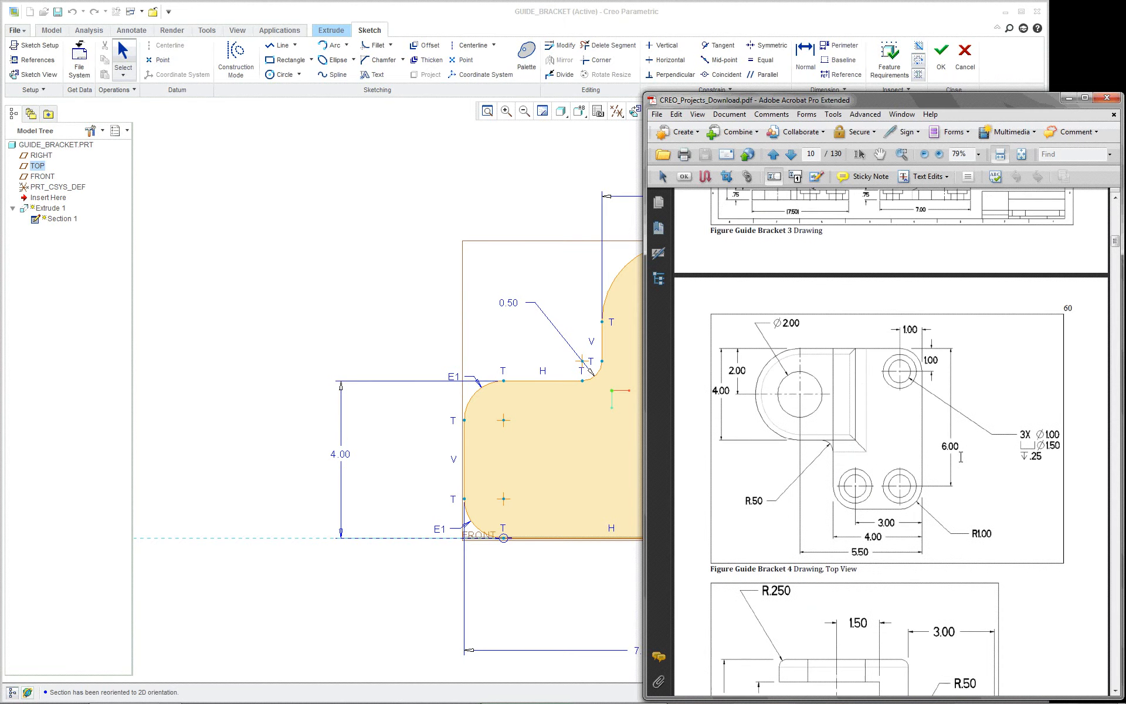
scroll(961, 457, "down", 1)
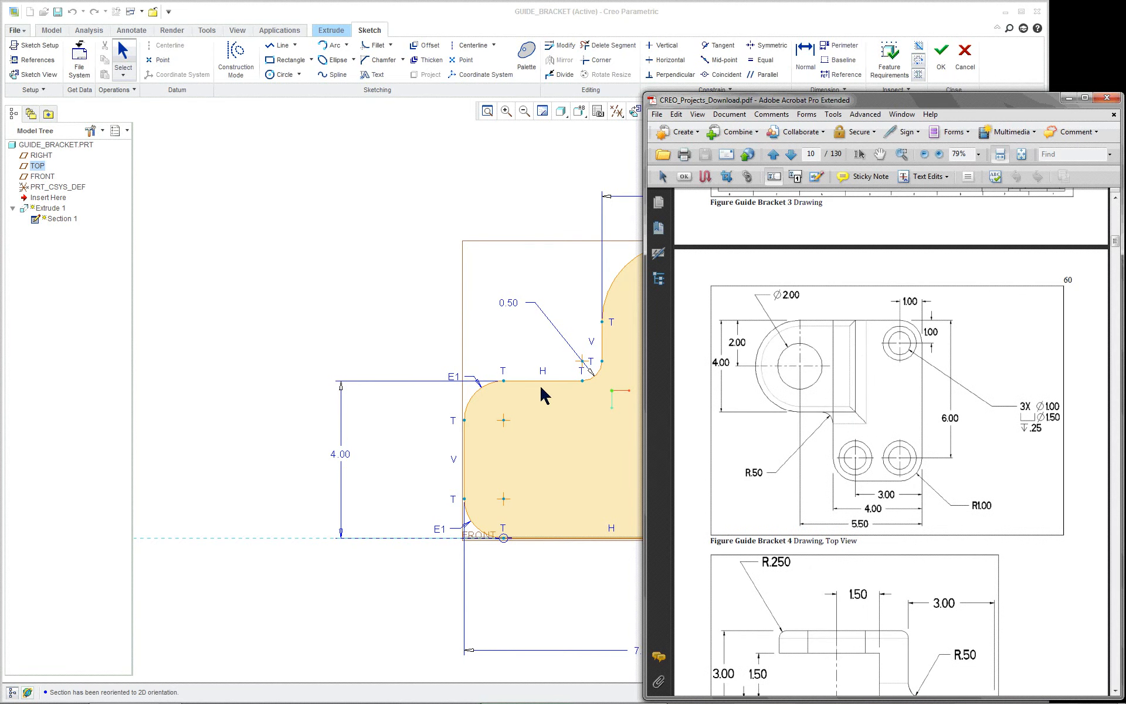
middle_click_drag(528, 382, 287, 346, "shift")
scroll(409, 346, "up", 1)
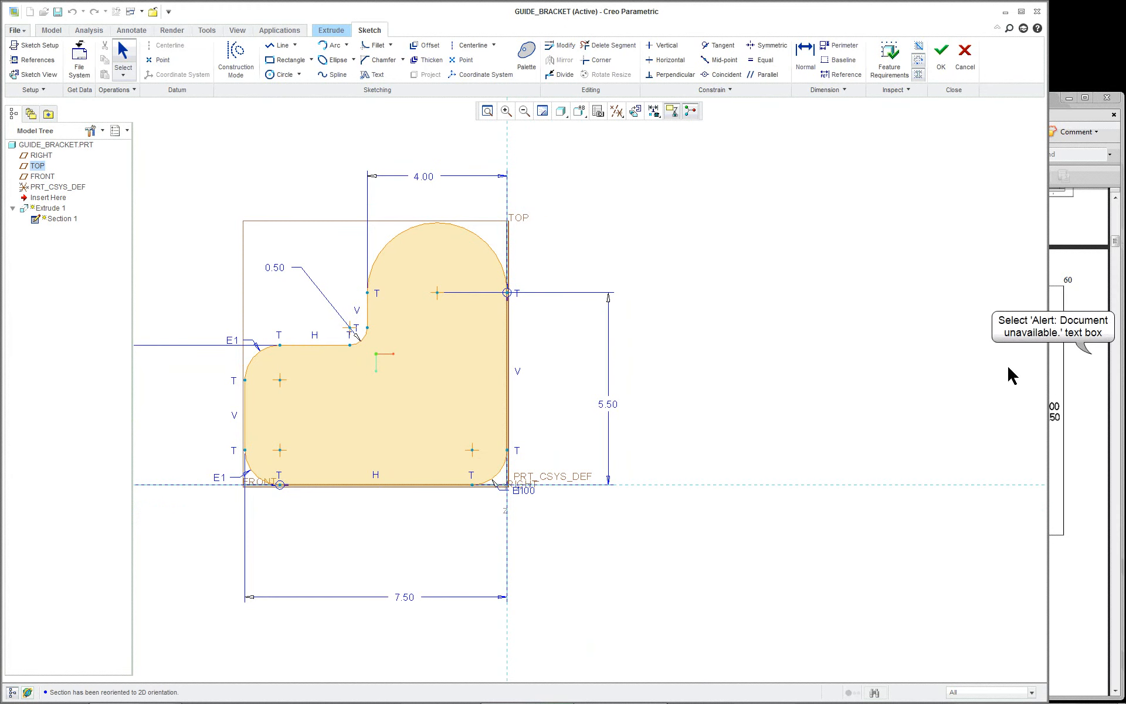
left_click(1095, 359)
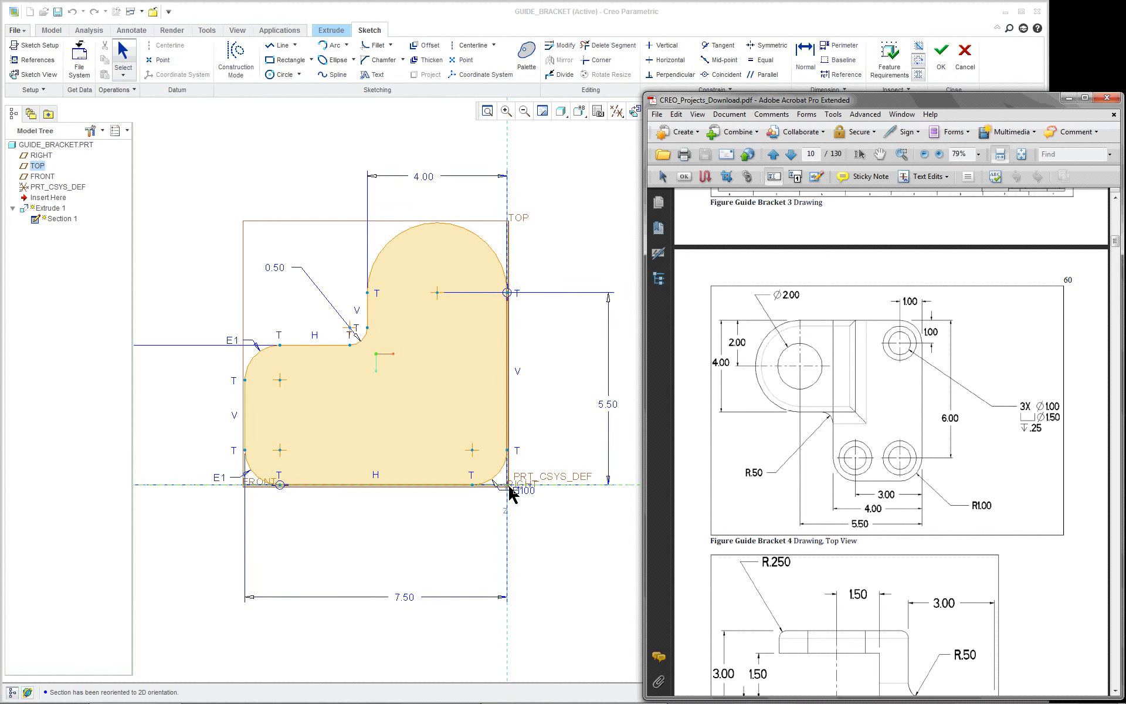
scroll(589, 509, "down", 1)
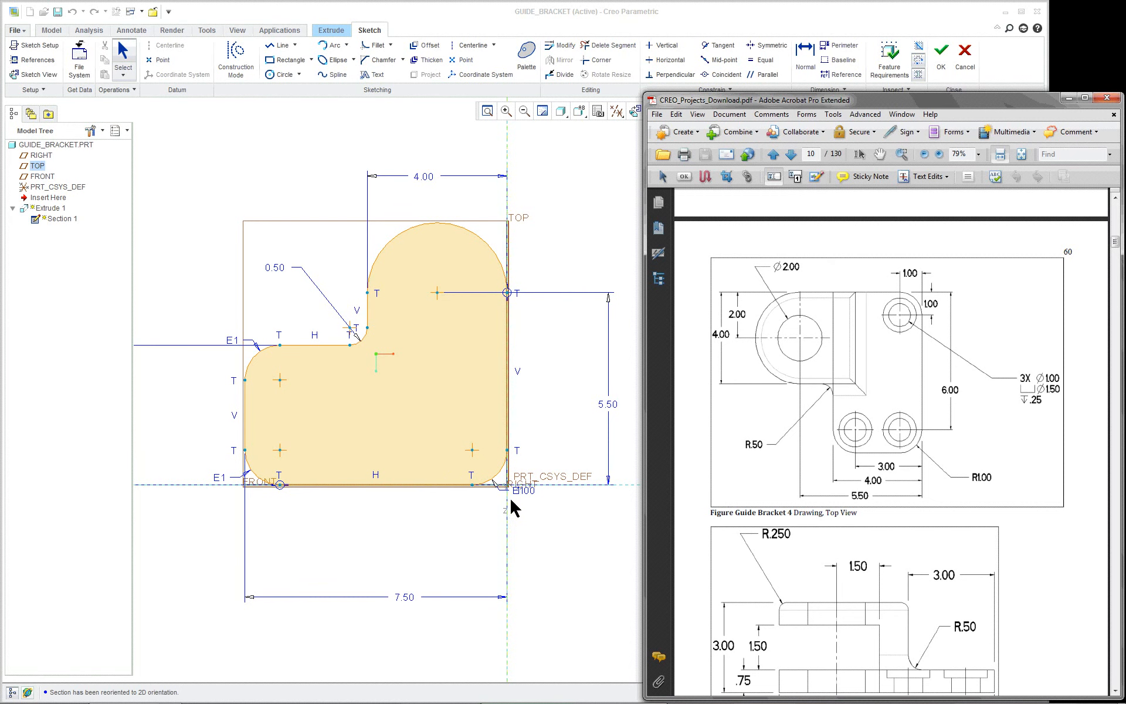
scroll(572, 511, "up", 1)
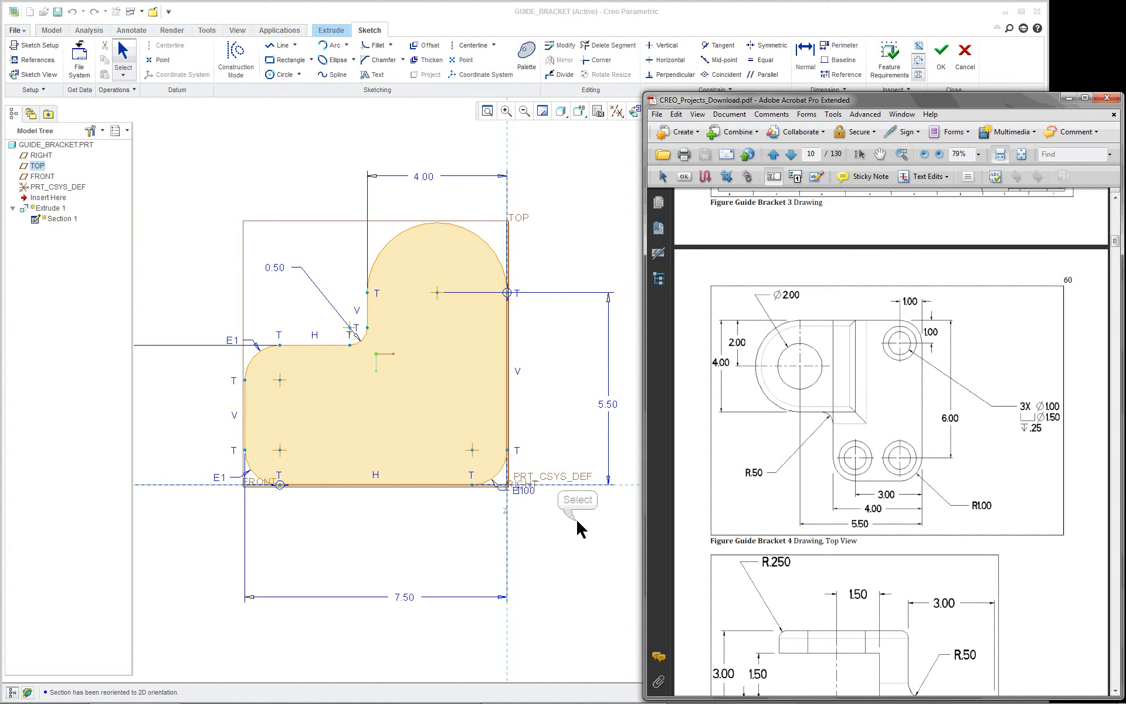
left_click(577, 520)
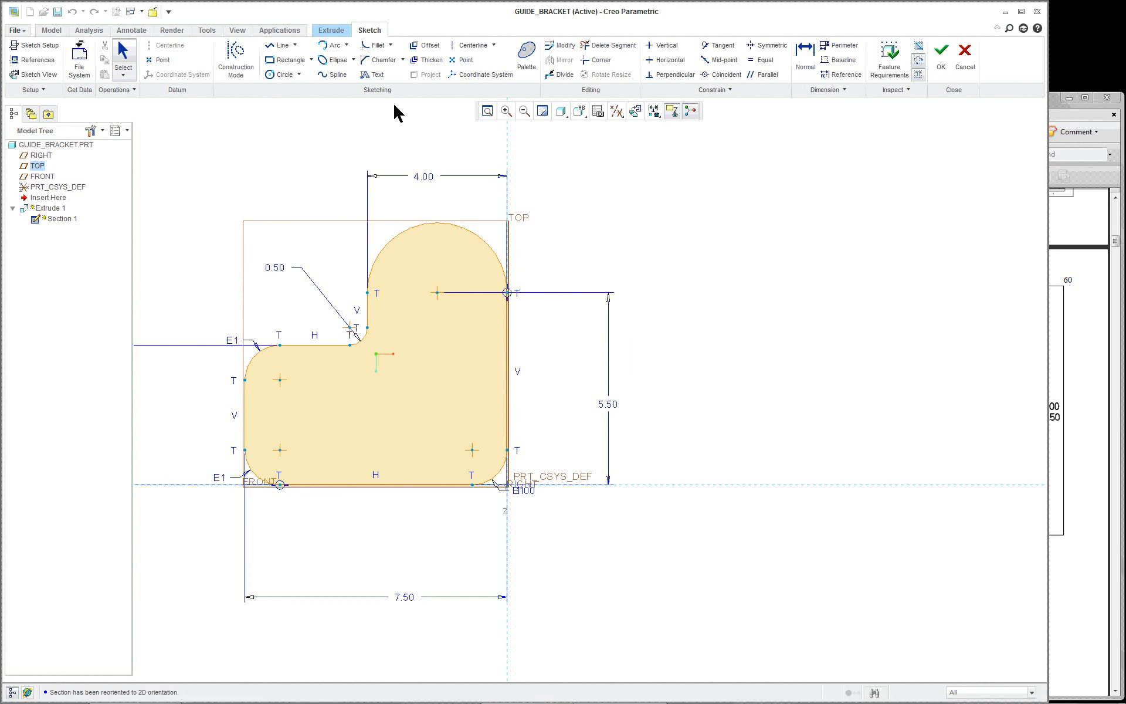
scroll(329, 352, "up", 2)
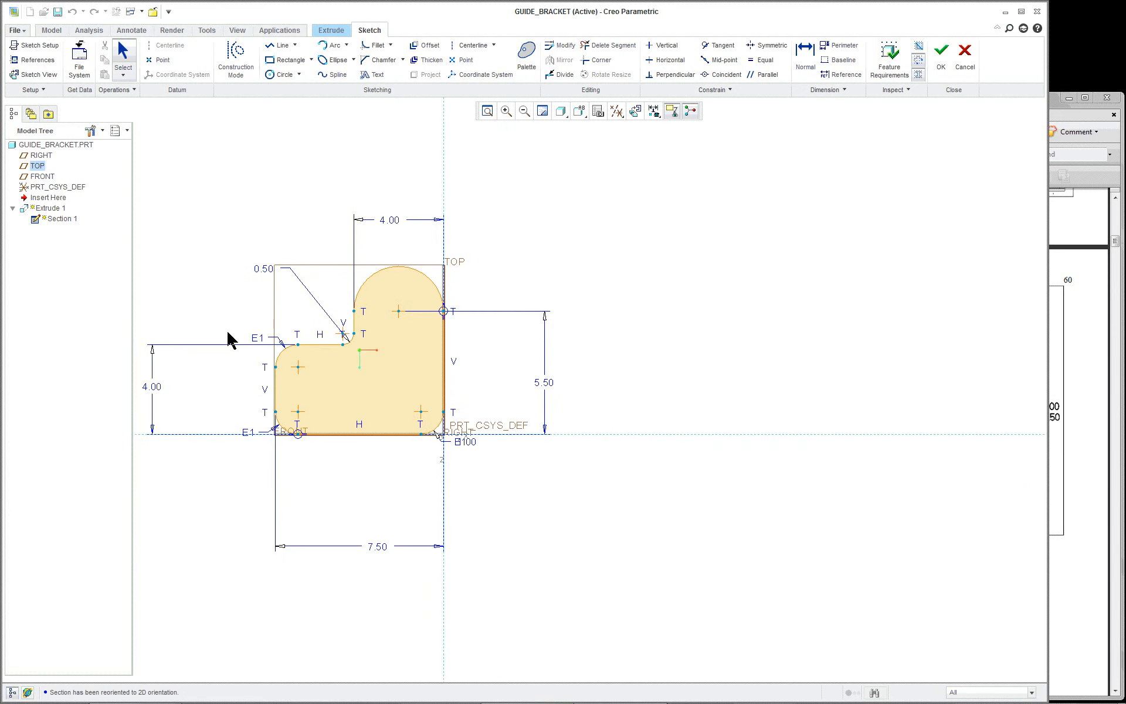
scroll(159, 304, "down", 1)
scroll(158, 304, "up", 3)
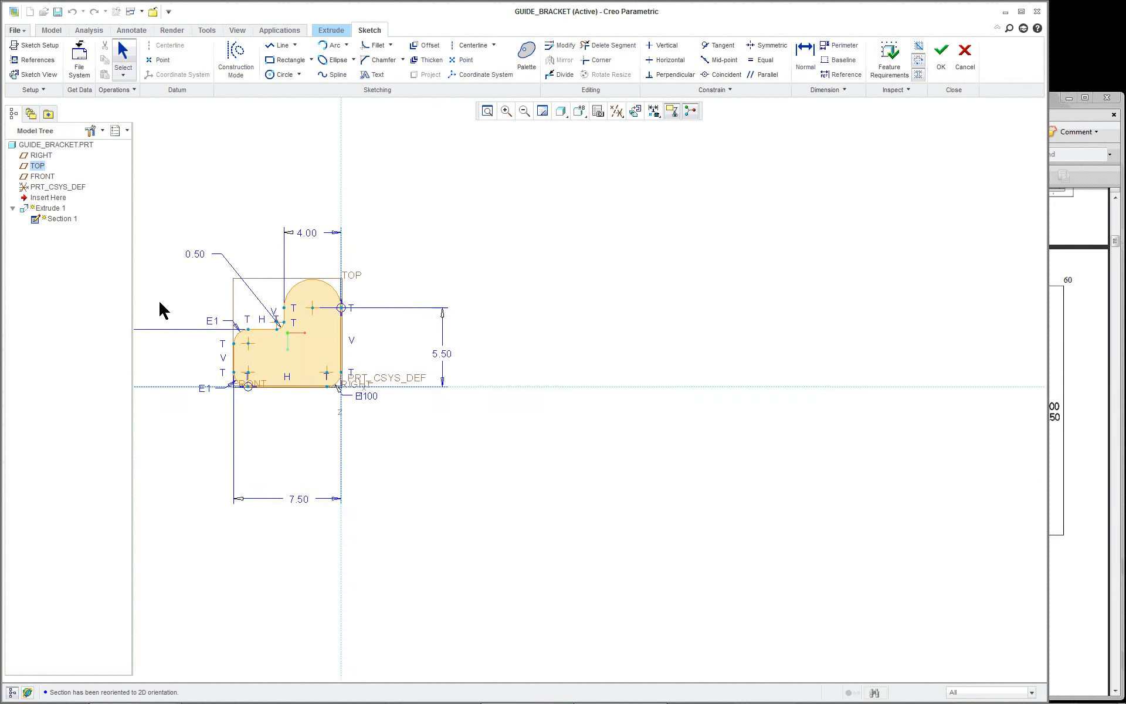
scroll(159, 303, "down", 1)
scroll(159, 302, "down", 2)
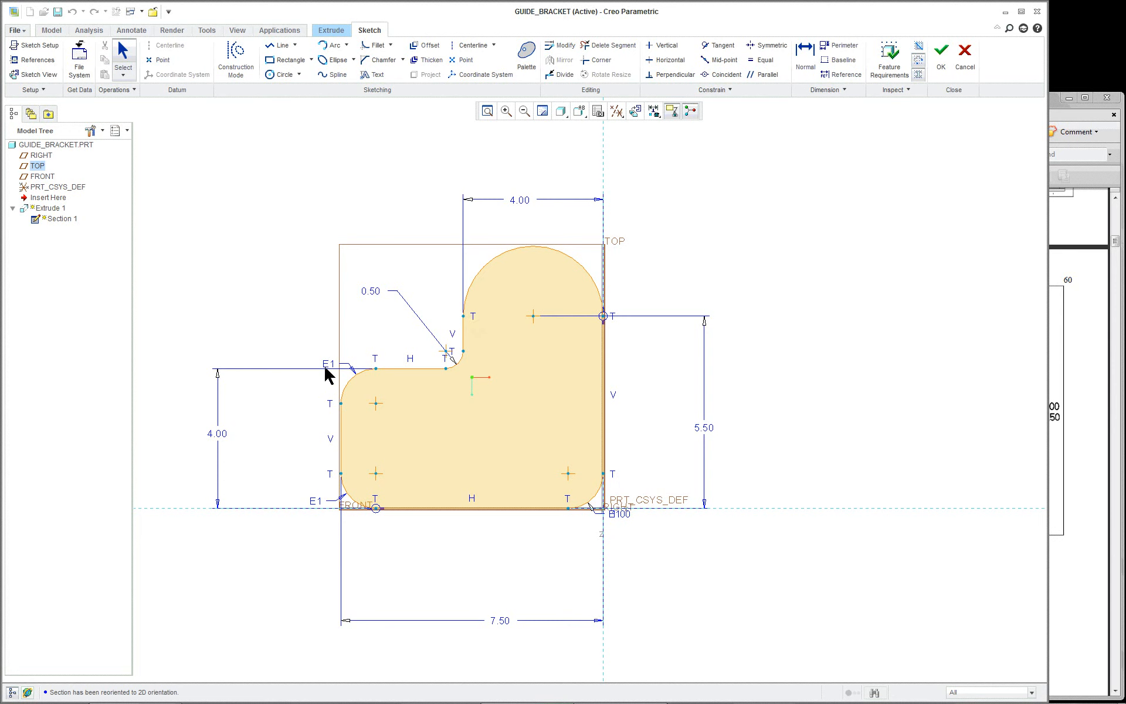
Move the 5.50, 7.50, both 4.00 and the 0.50 radius dimensions closer to the base profile.
left_click(616, 514)
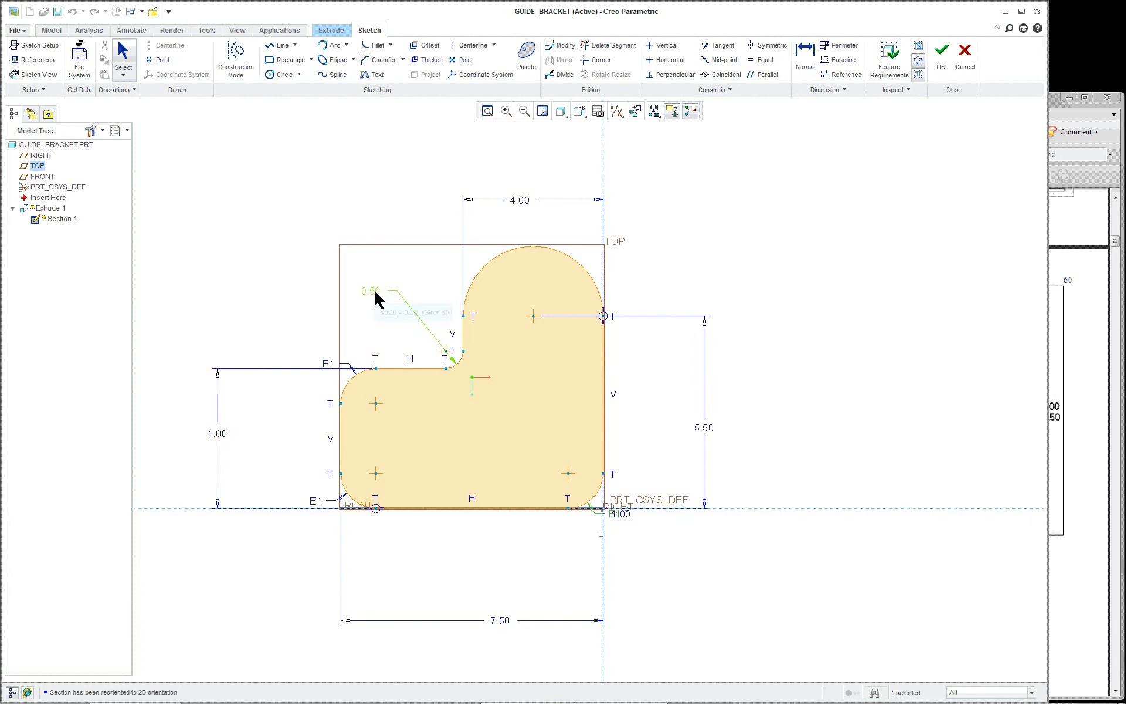
left_click(735, 319)
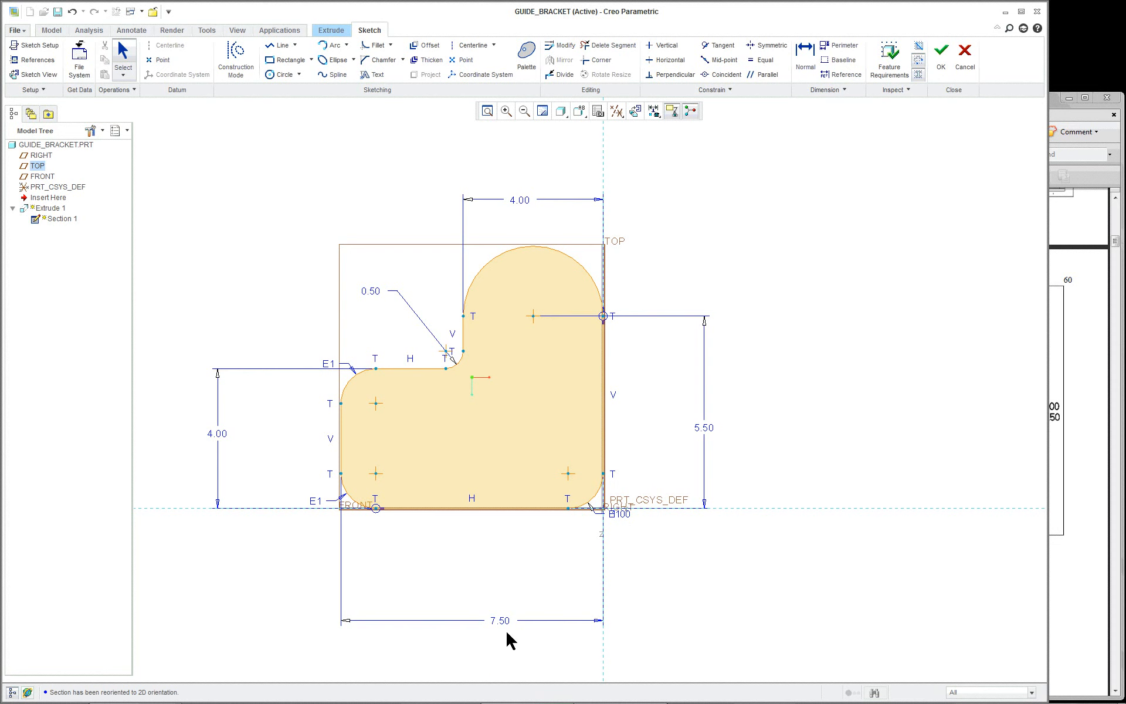
left_click(712, 430)
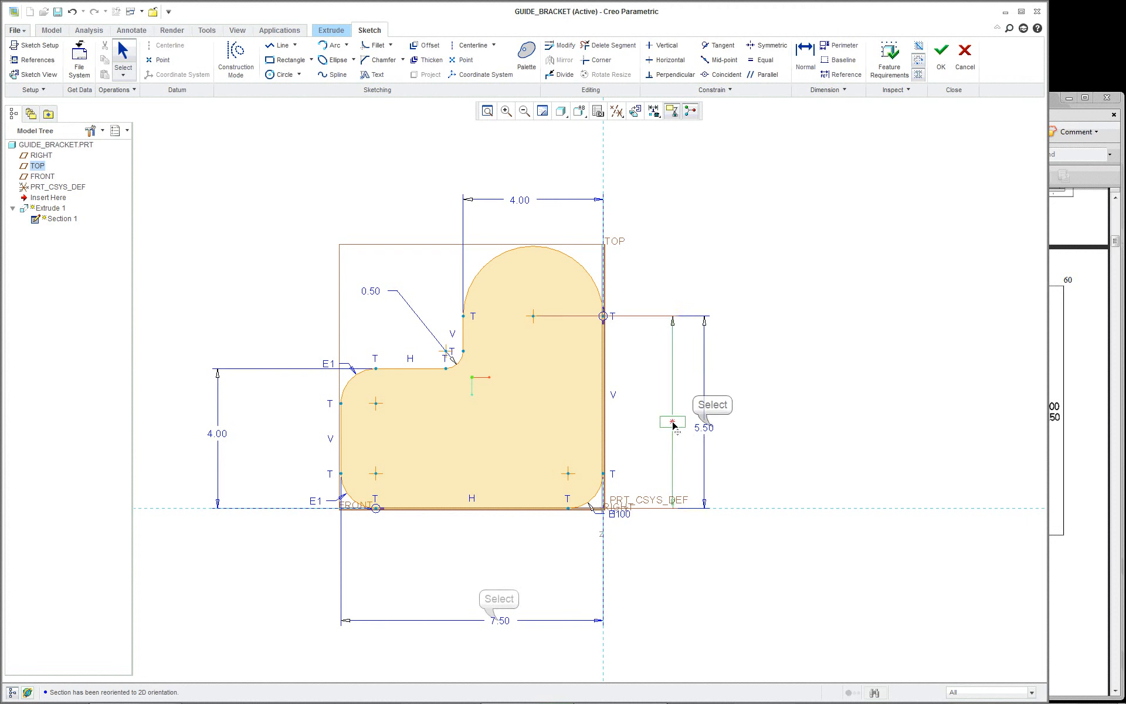
left_click(499, 620)
left_click_drag(469, 568, 469, 565)
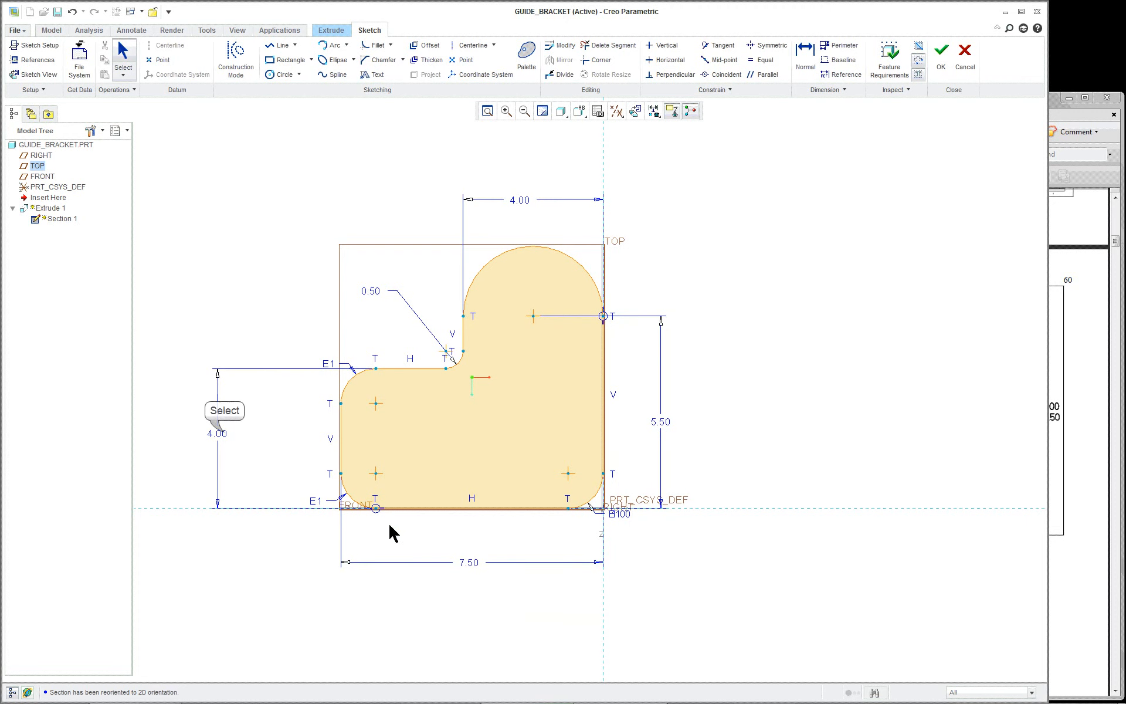
left_click_drag(226, 434, 285, 434)
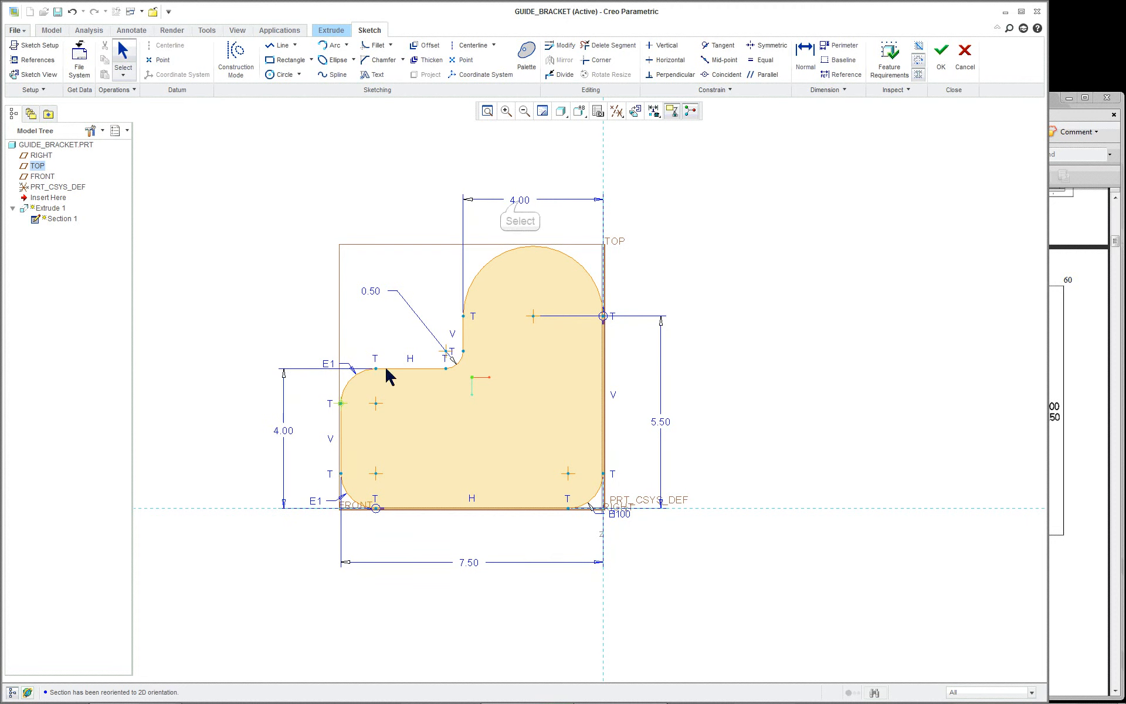
left_click_drag(519, 201, 522, 221)
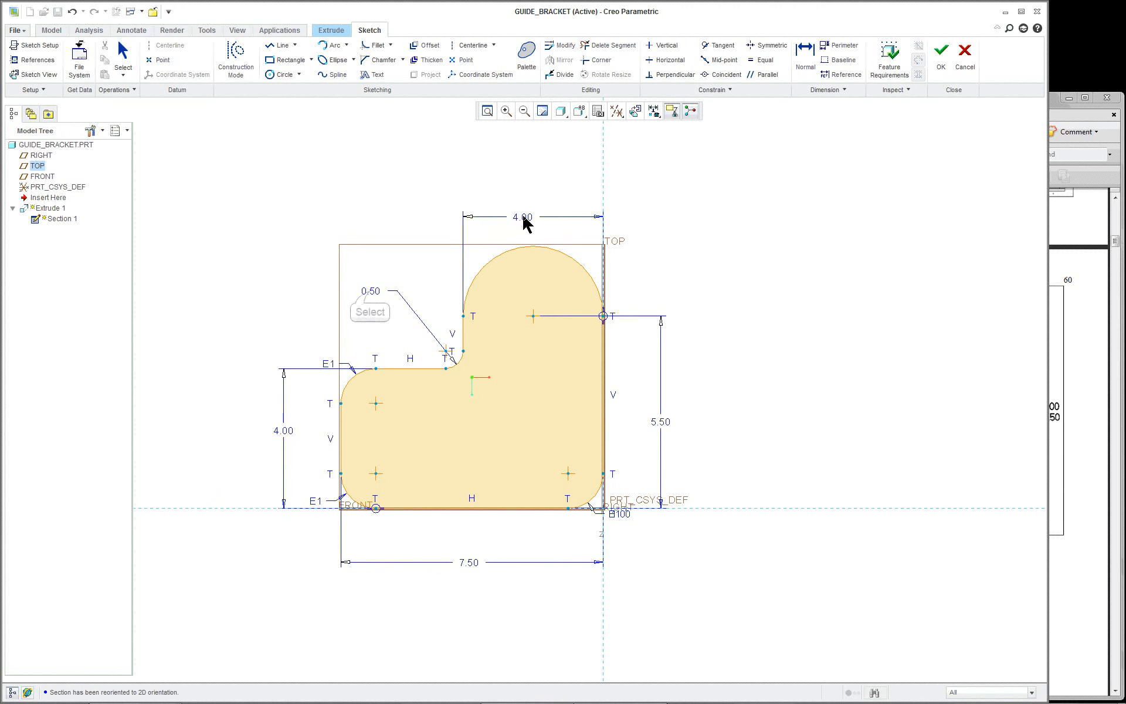
left_click_drag(370, 295, 409, 329)
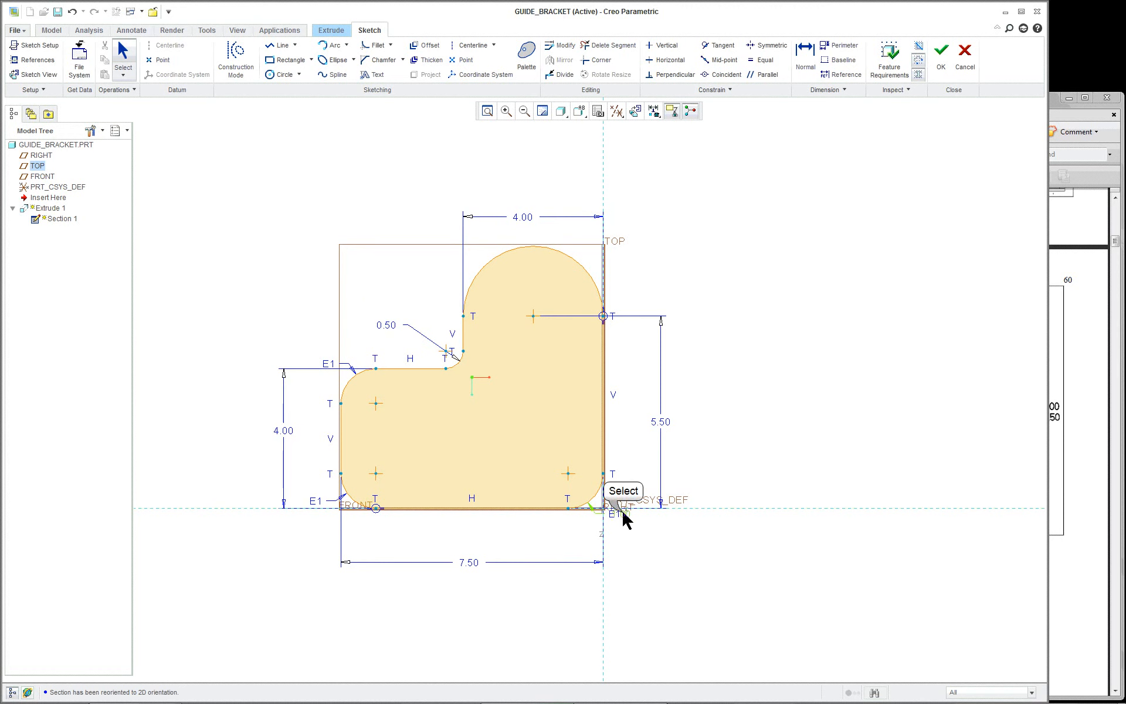
Place the 1.00 corner radius dimension clear of the origin, and tighten the 7.50 width, 4.00 and 5.50 height dimensions toward the profile.
mouse_move(621, 520)
left_mouse_down()
mouse_move(646, 543)
mouse_move(634, 541)
left_mouse_up()
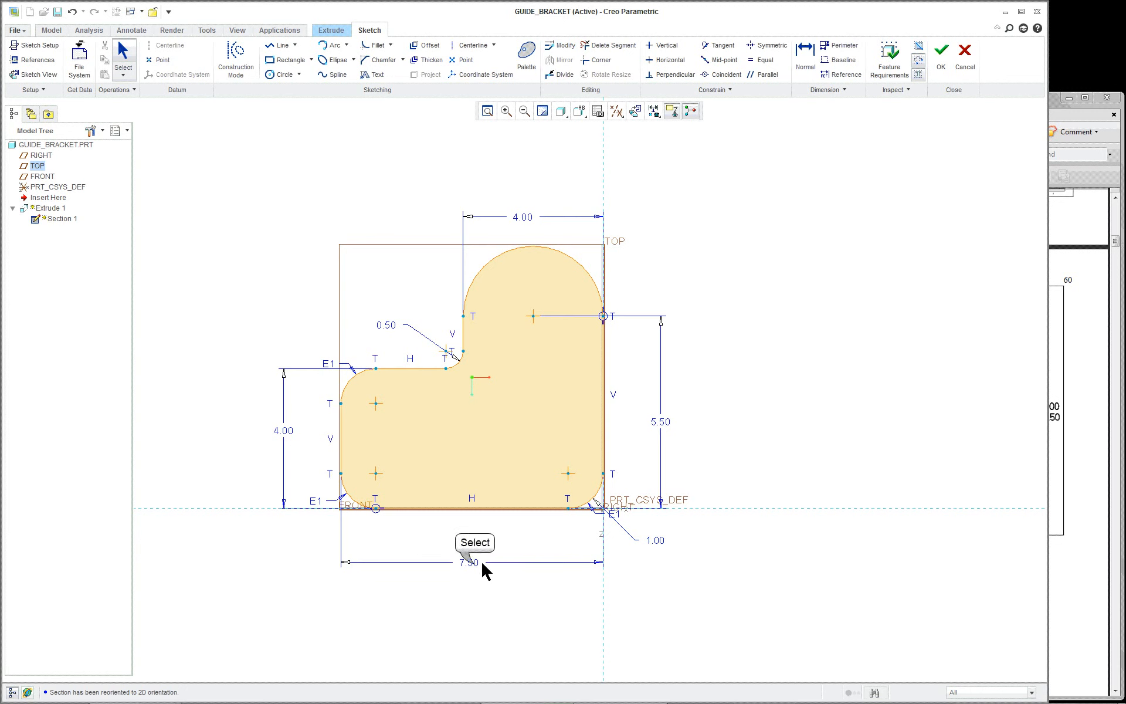
mouse_move(483, 572)
left_mouse_down()
mouse_move(482, 457)
mouse_move(455, 533)
mouse_move(469, 539)
left_mouse_up()
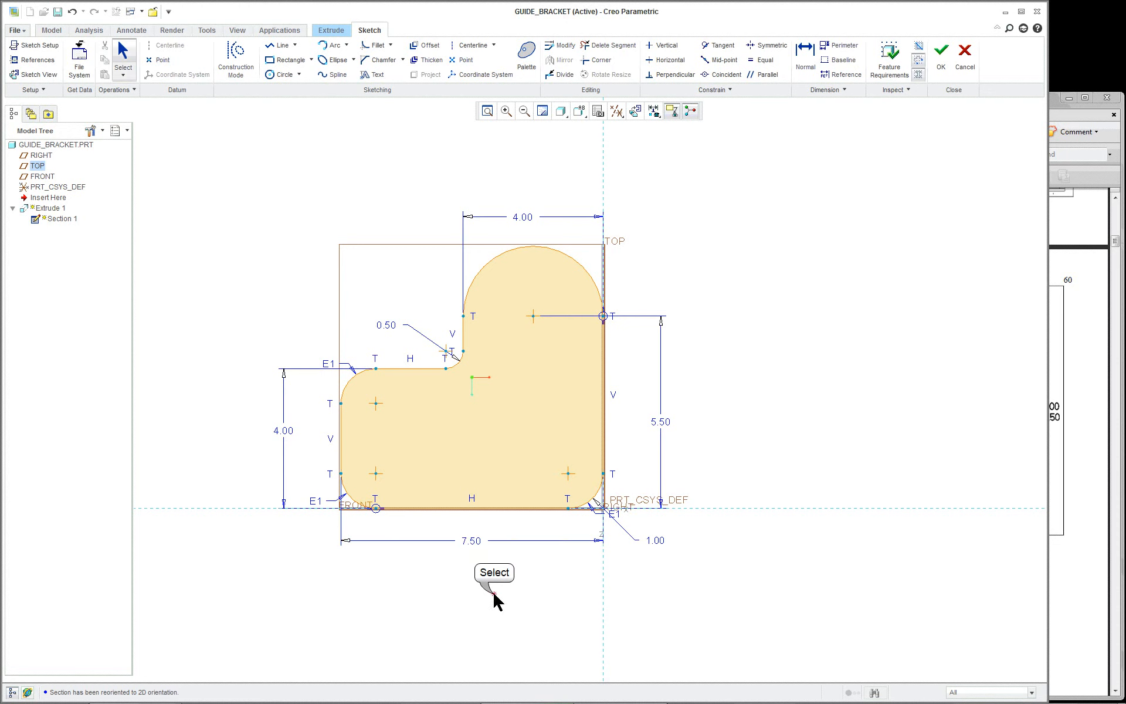
left_click_drag(278, 459, 315, 432)
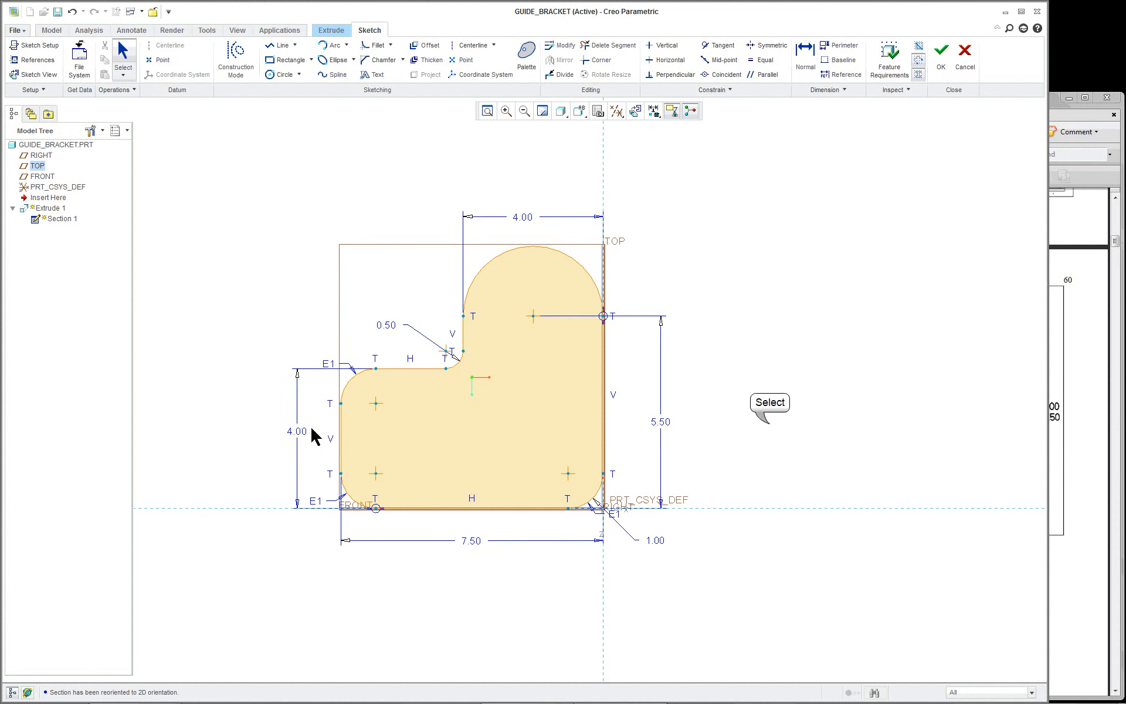
left_click_drag(665, 425, 648, 421)
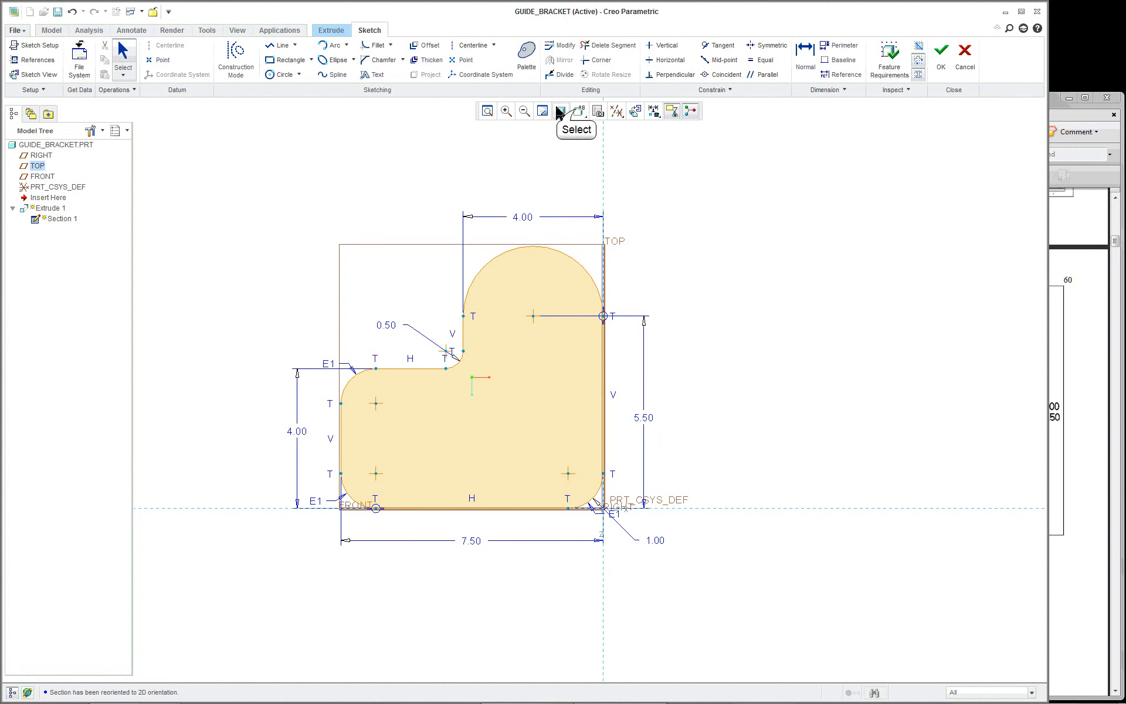
Return the sketch to a tilted 3D orientation and review the shortcut commands available in the sketch.
left_click(579, 112)
left_click(586, 131)
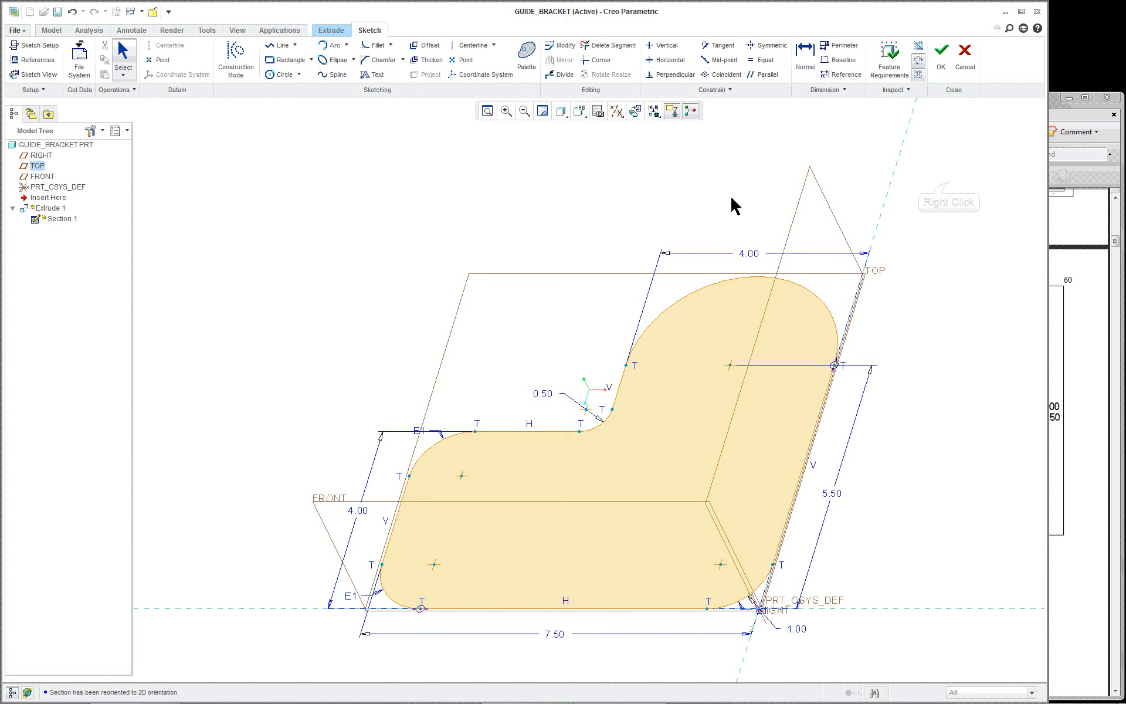
right_click(950, 183)
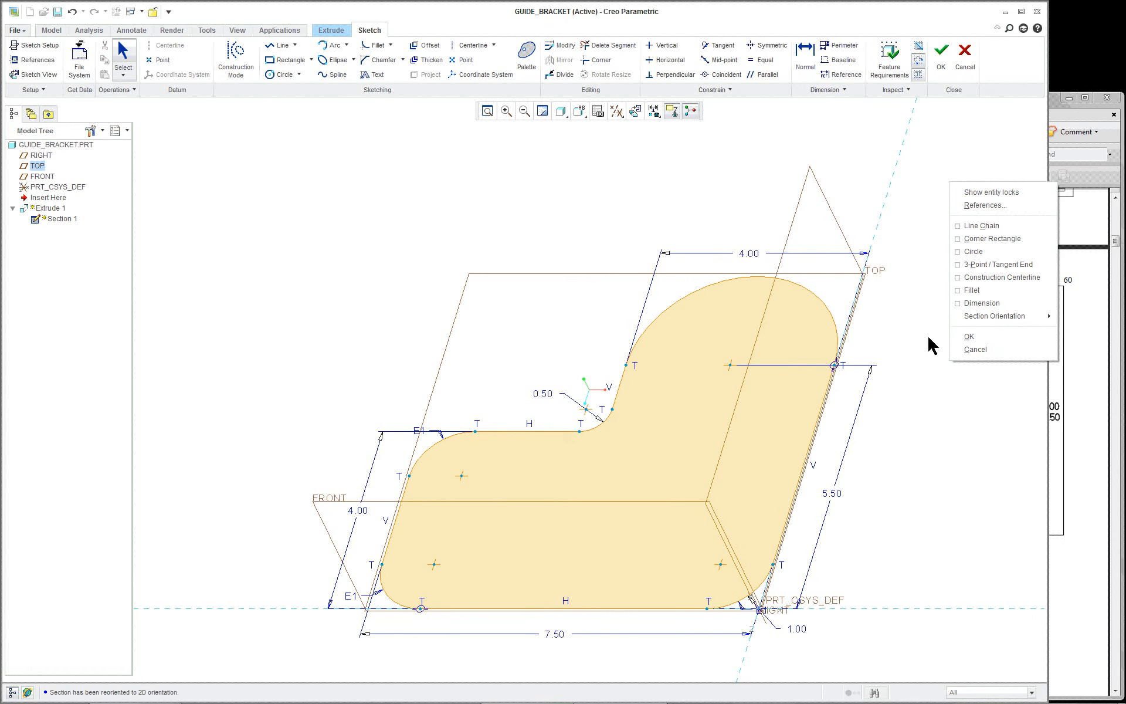
left_click(337, 182)
right_click(178, 156)
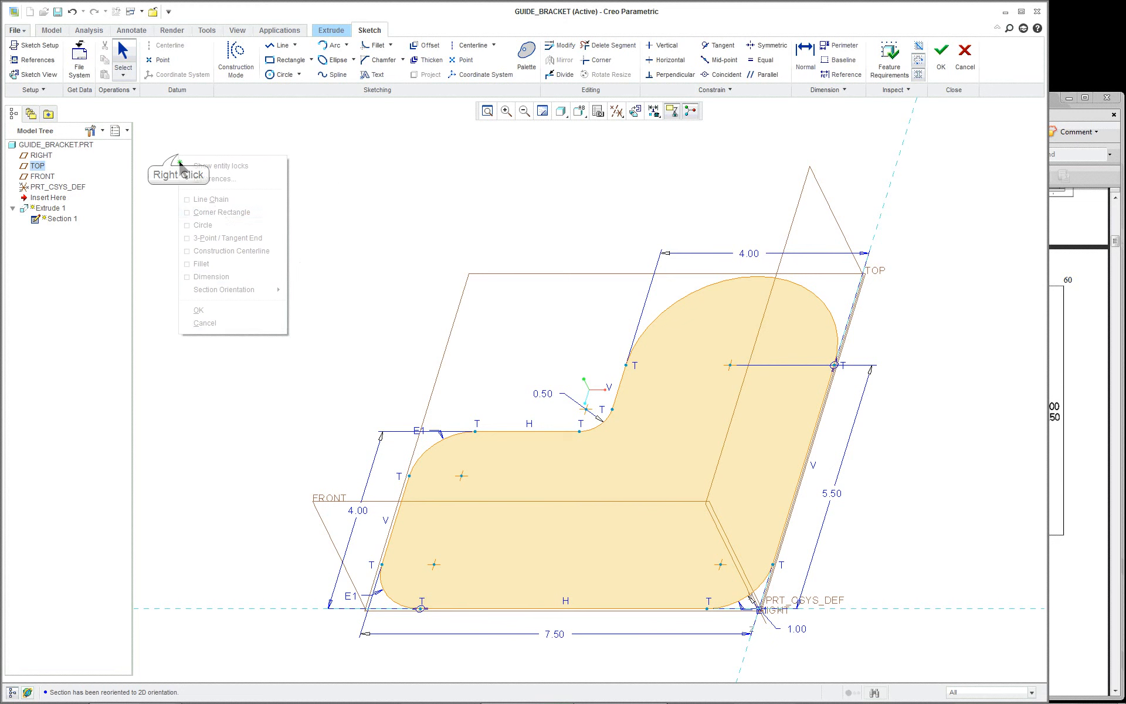
left_click(326, 249)
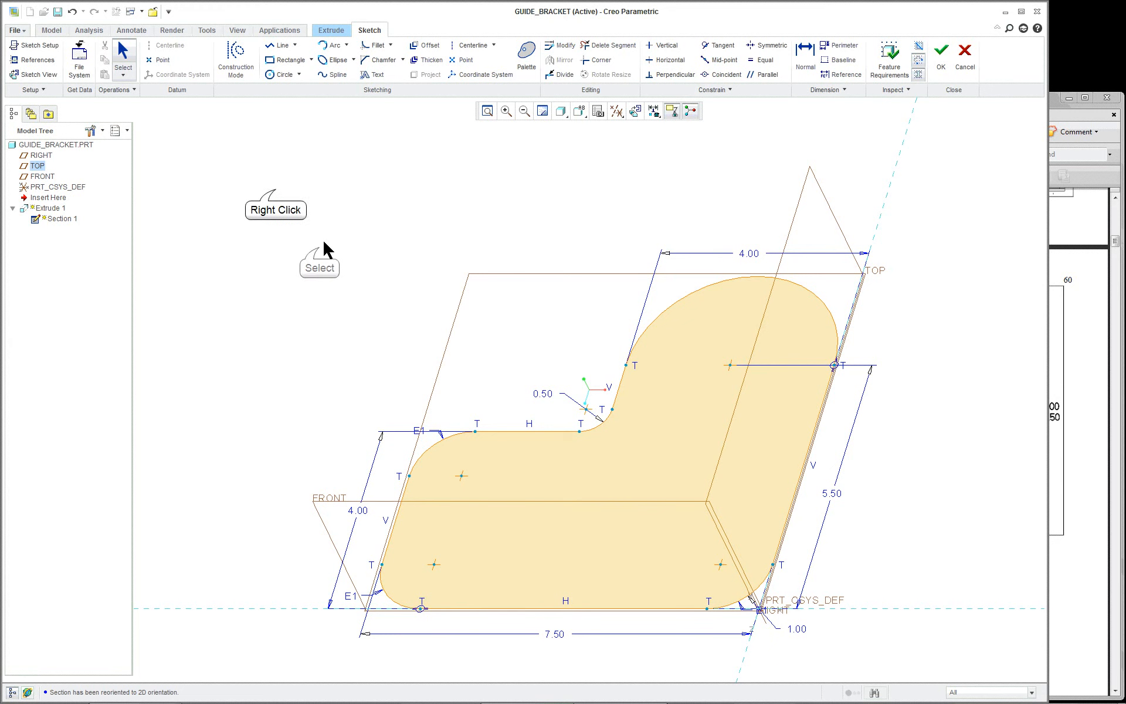
right_click(275, 196)
mouse_move(339, 330)
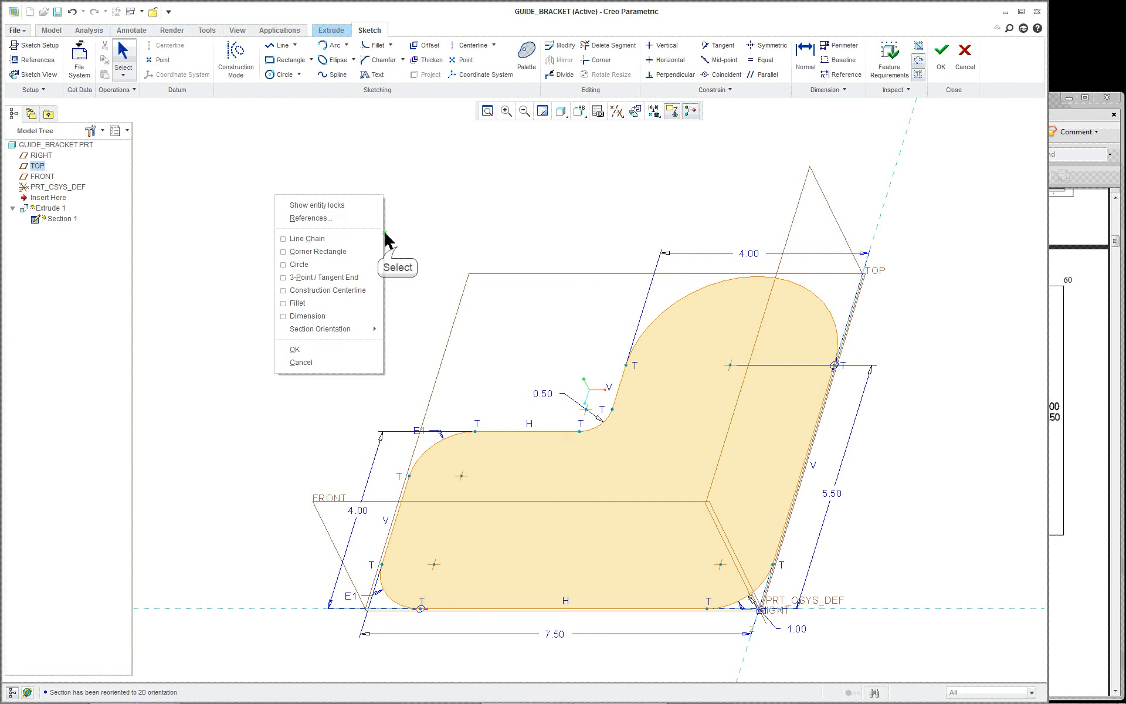
right_click(397, 252)
right_click(393, 272)
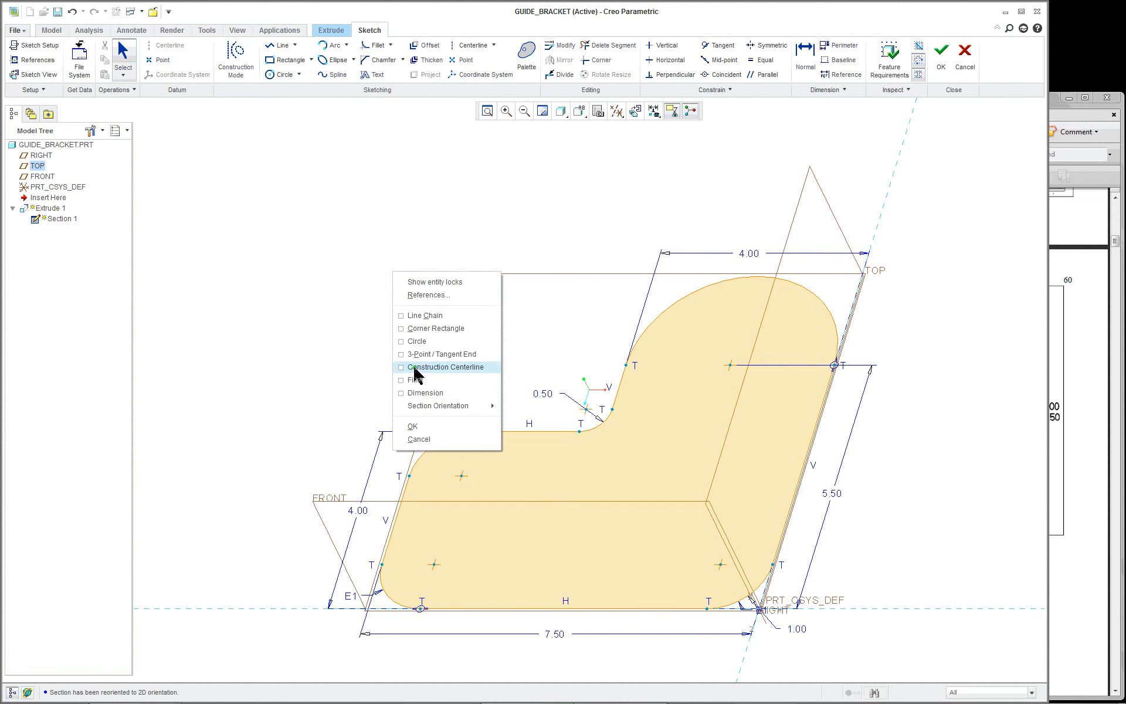
left_click(429, 441)
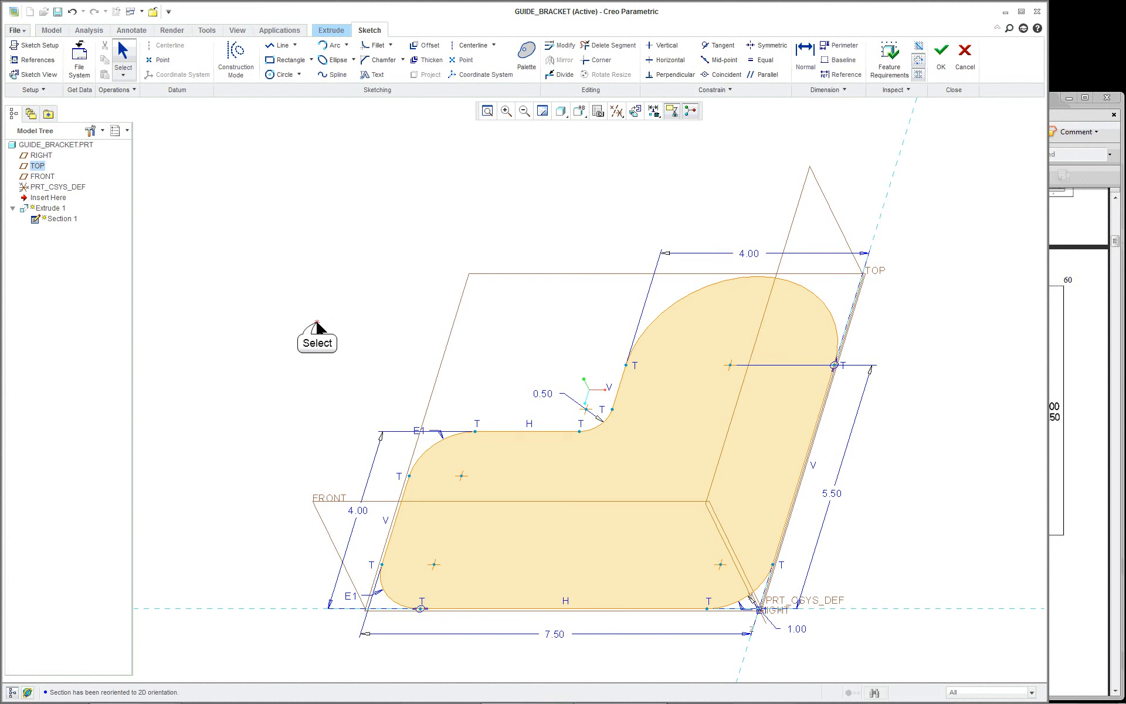
Accept the section sketch, review the extrusion's shortcut options, and complete the Extrude 1 redefinition.
left_click(942, 56)
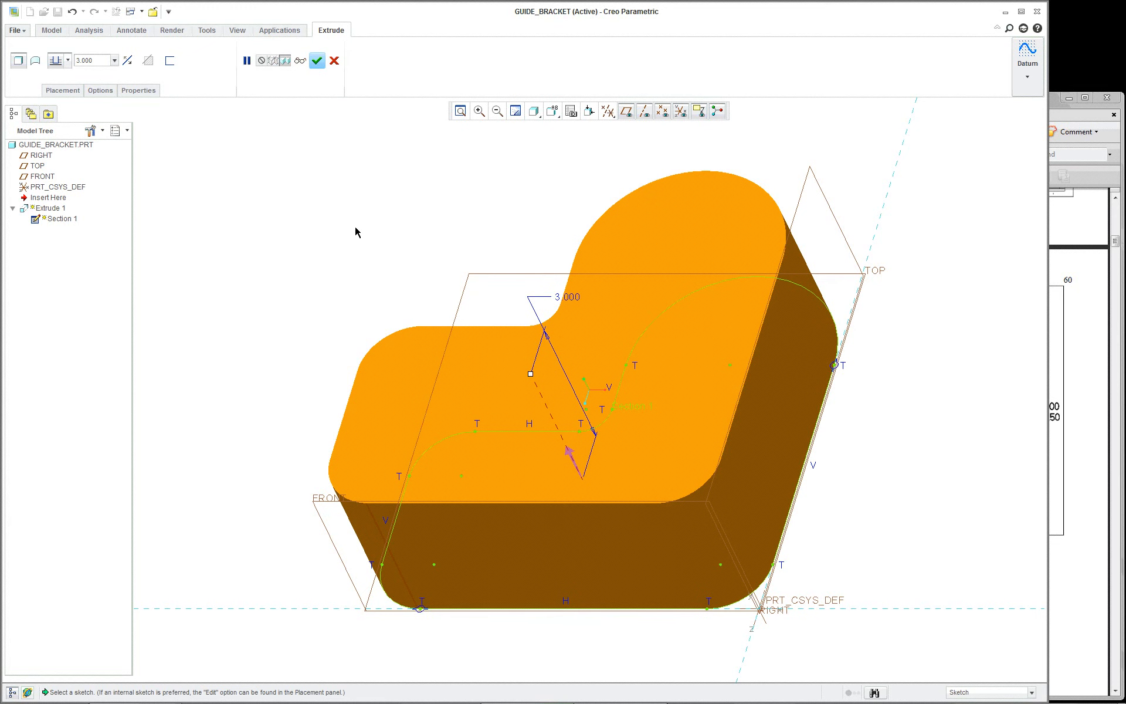
right_click(336, 190)
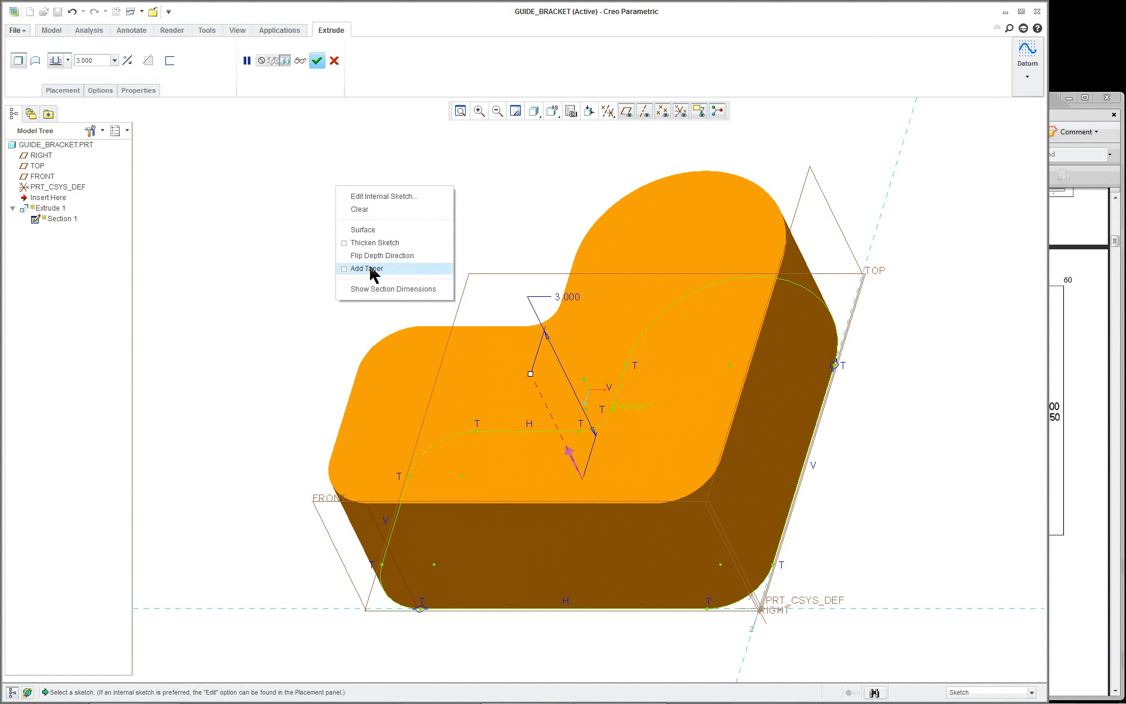
left_click(284, 184)
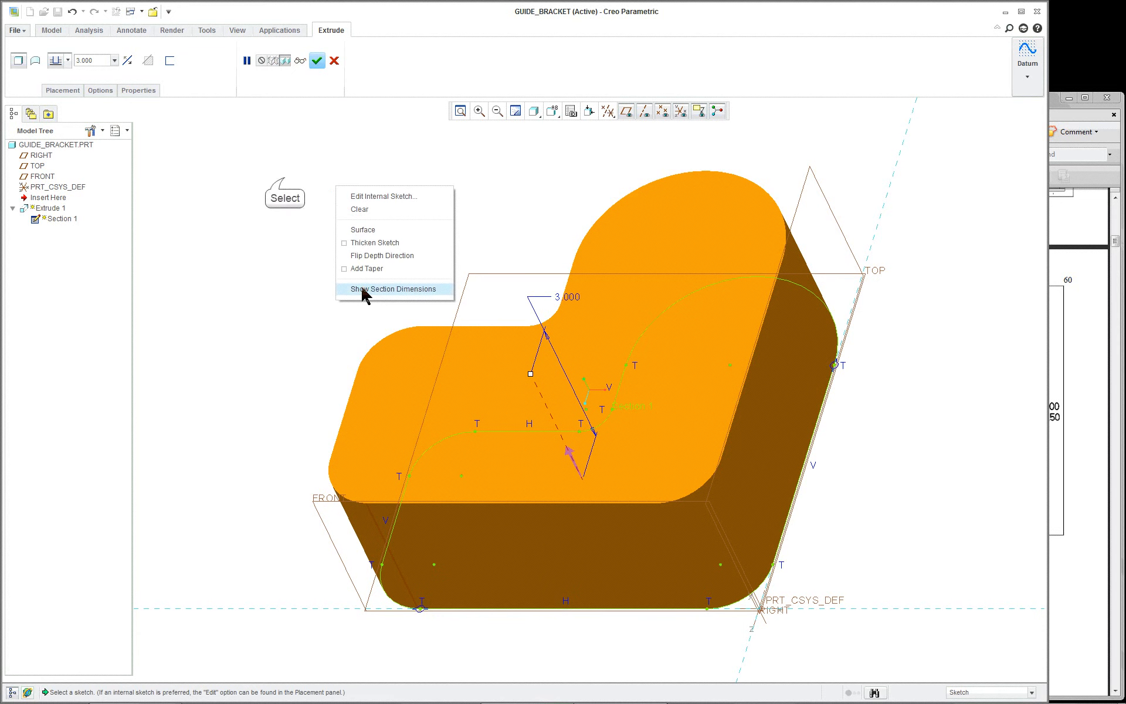
middle_click(285, 177)
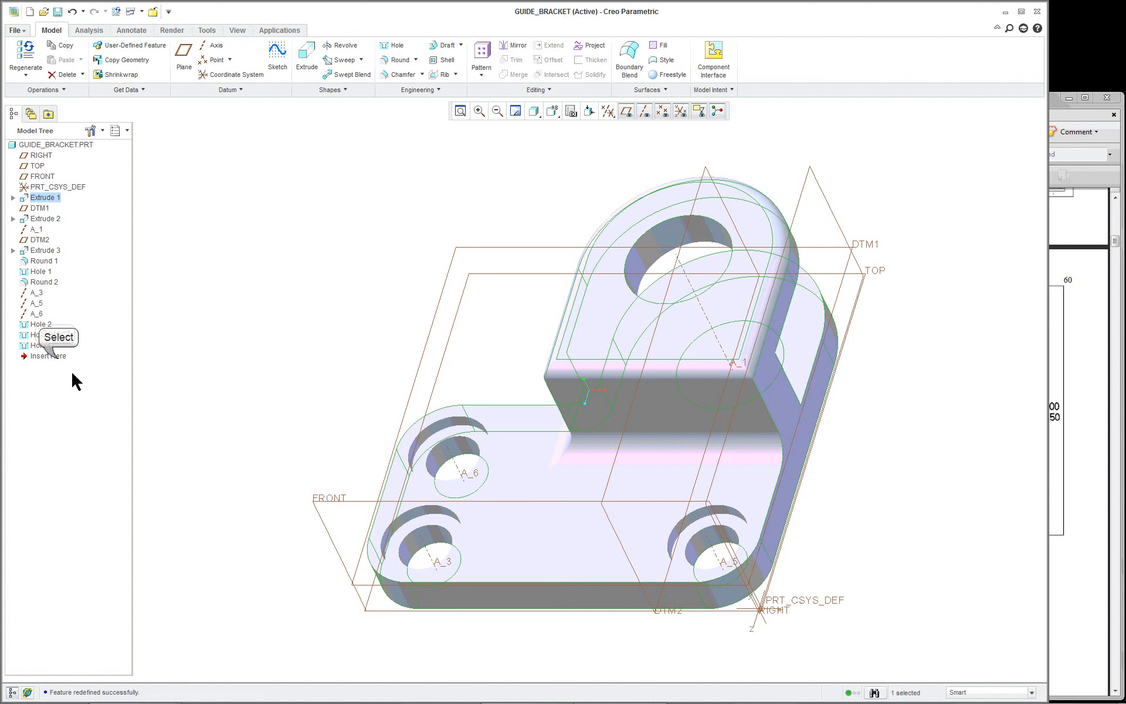
Roll the model back to just after Extrude 1 and display it as Shading With Edges.
left_click_drag(58, 359, 70, 208)
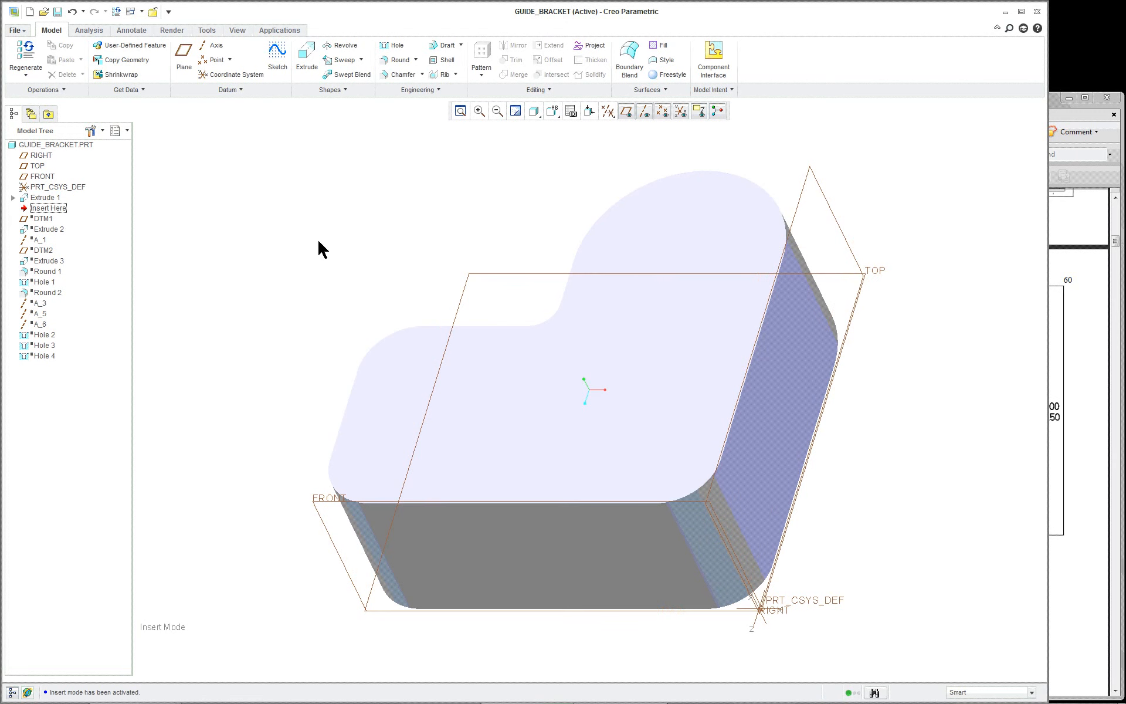
left_click(597, 355)
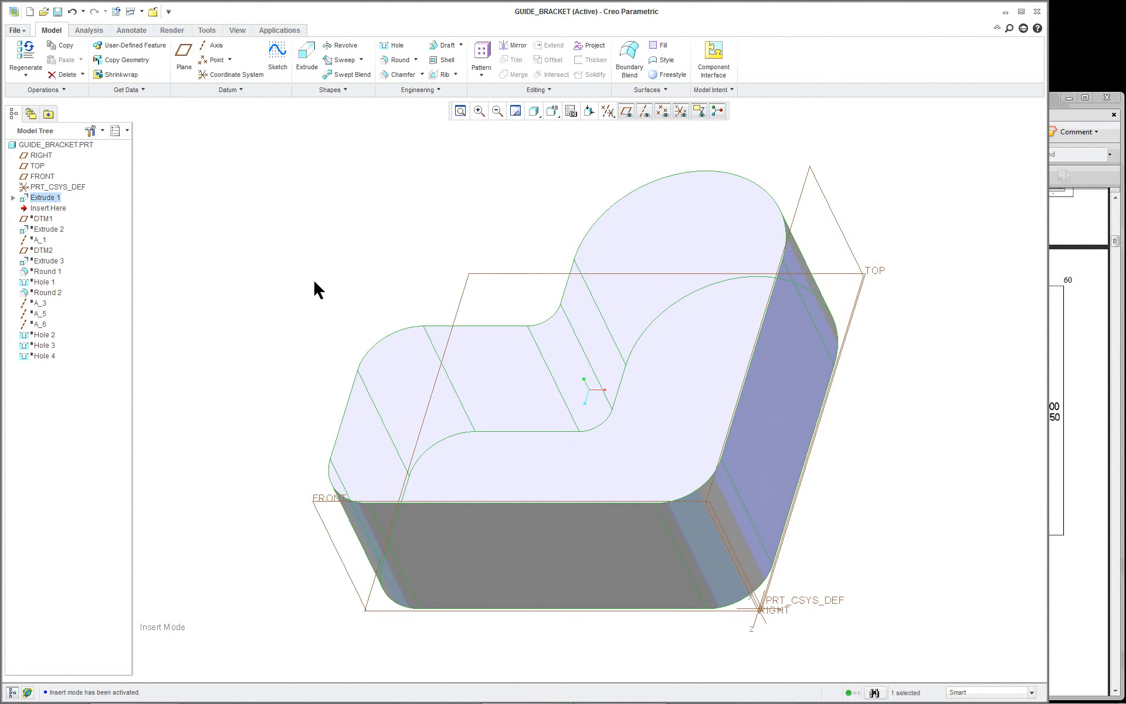
left_click(540, 117)
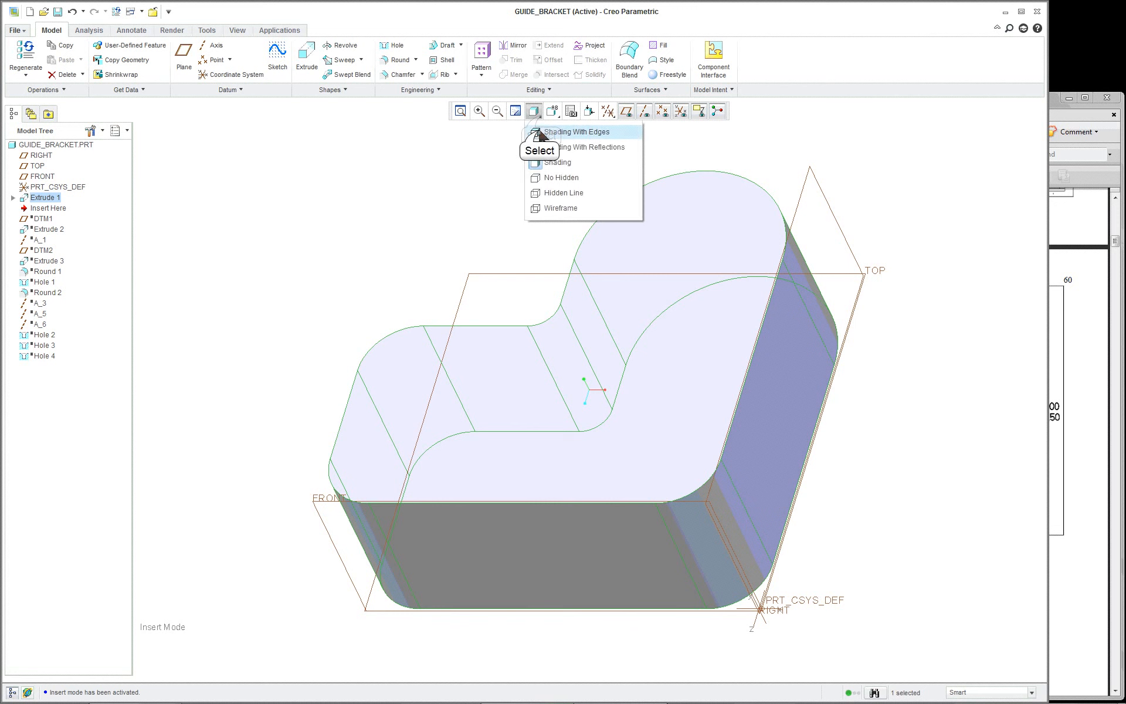
left_click(536, 131)
left_click(403, 231)
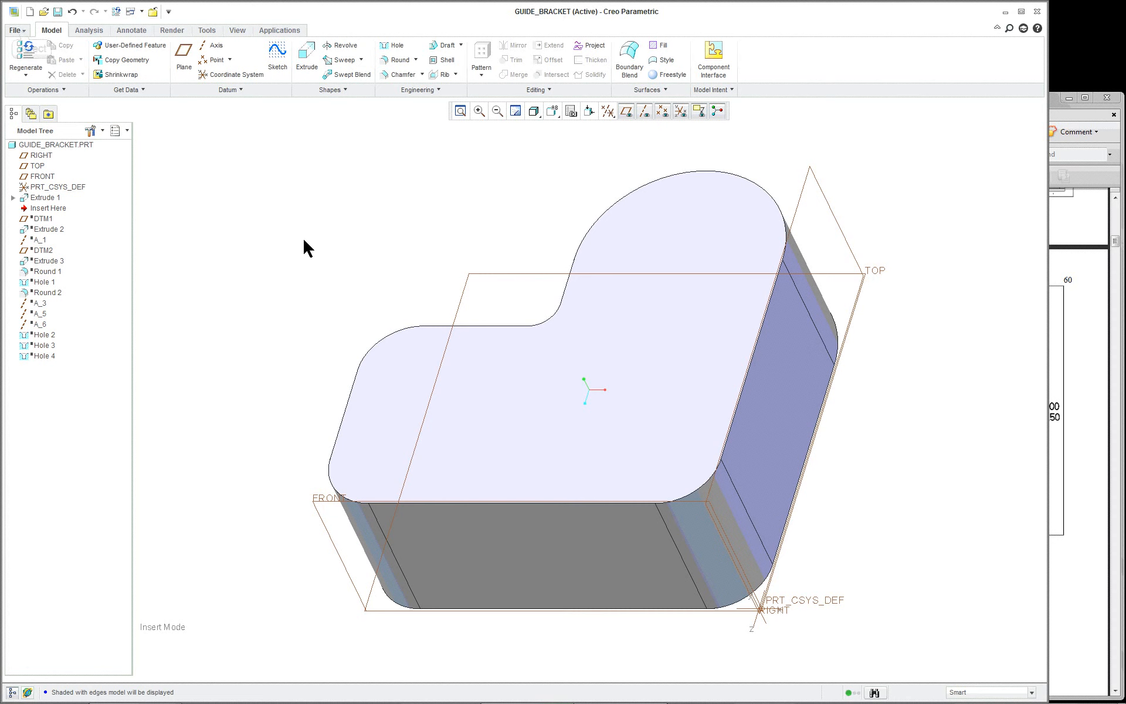
Assign the steel.mtl library material to the part through its model properties.
left_click(15, 31)
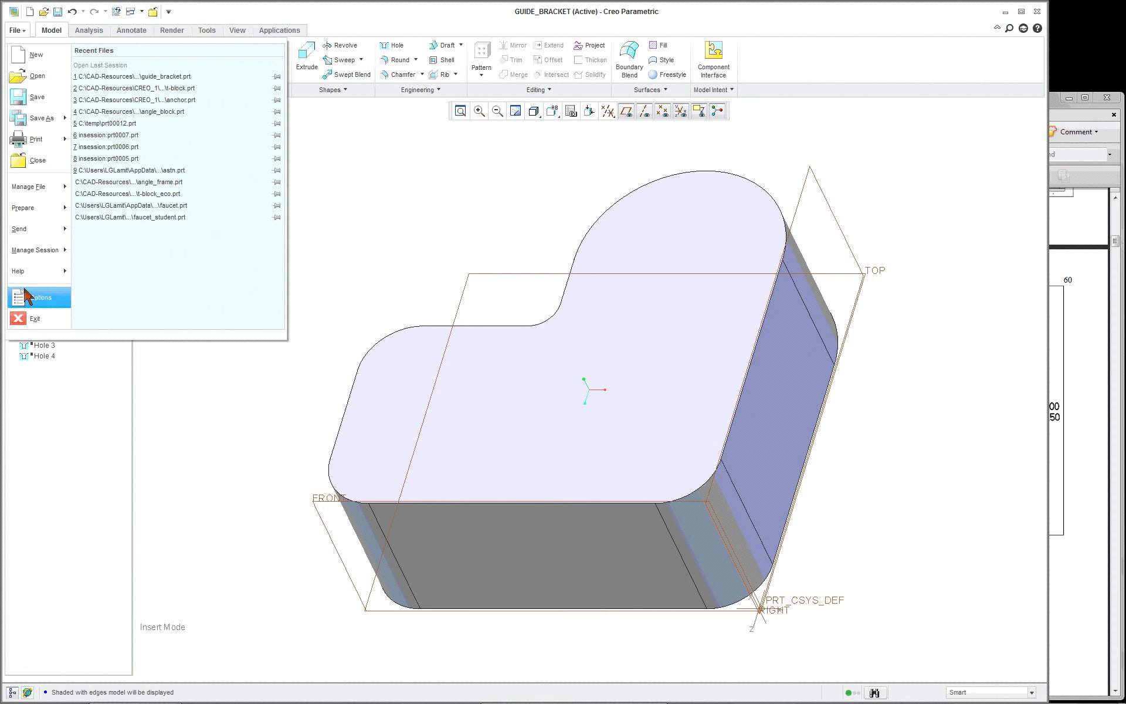
mouse_move(31, 251)
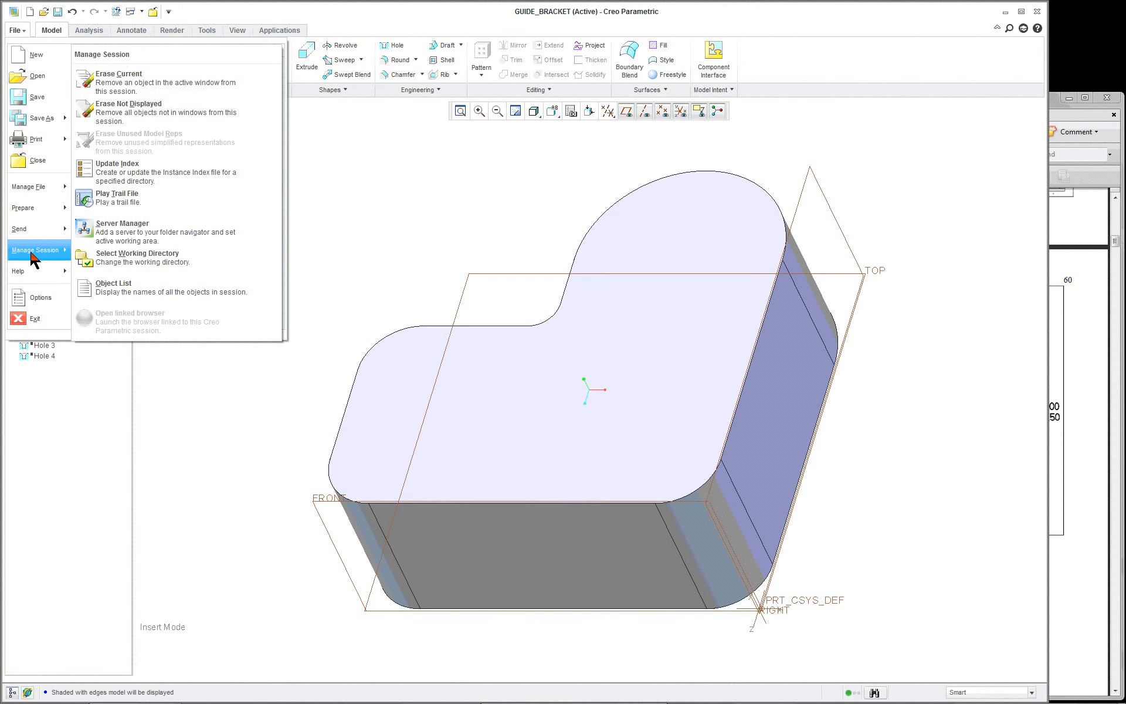
mouse_move(38, 211)
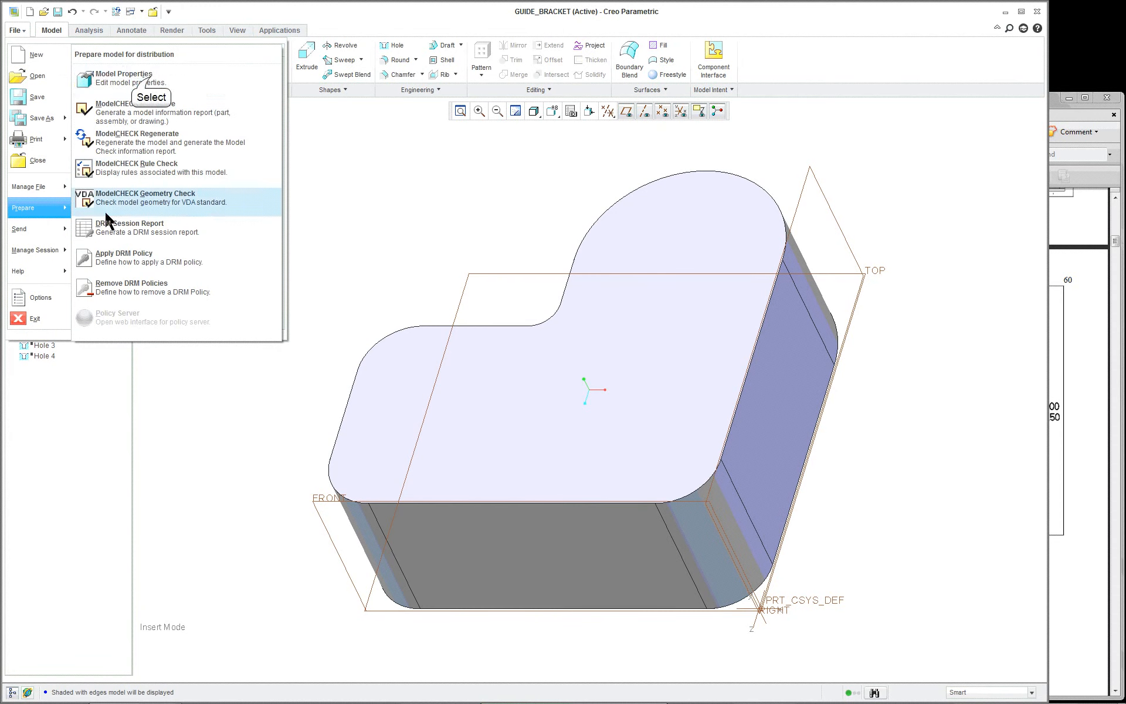
left_click(150, 78)
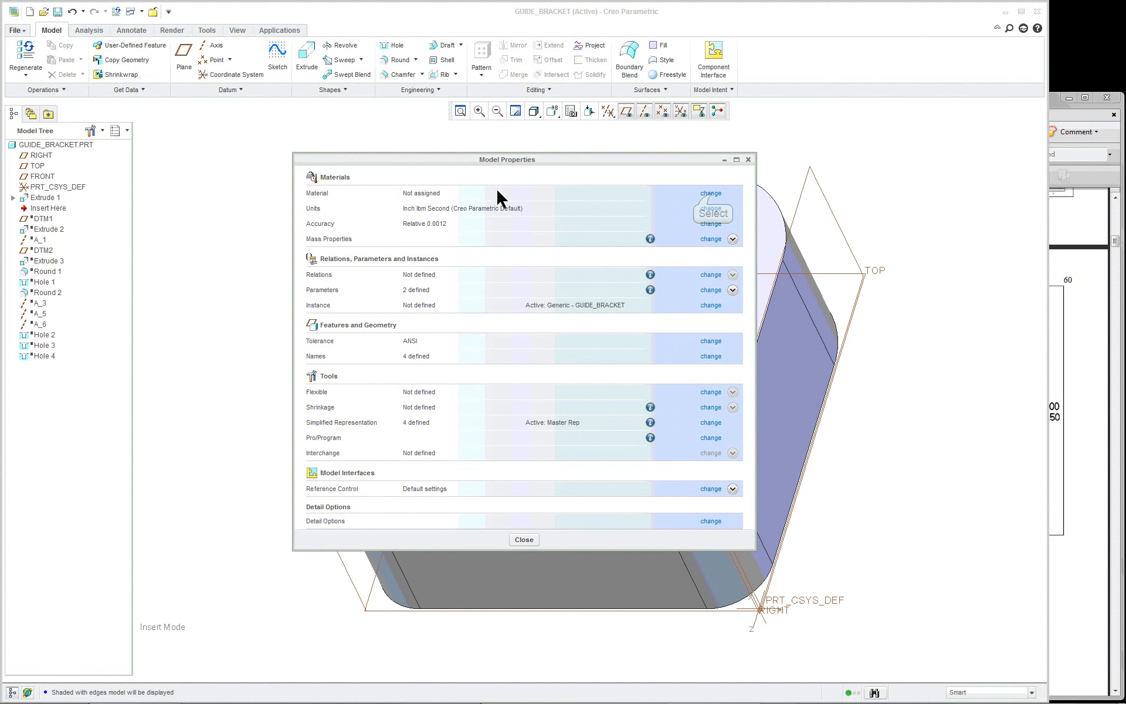
left_click(711, 194)
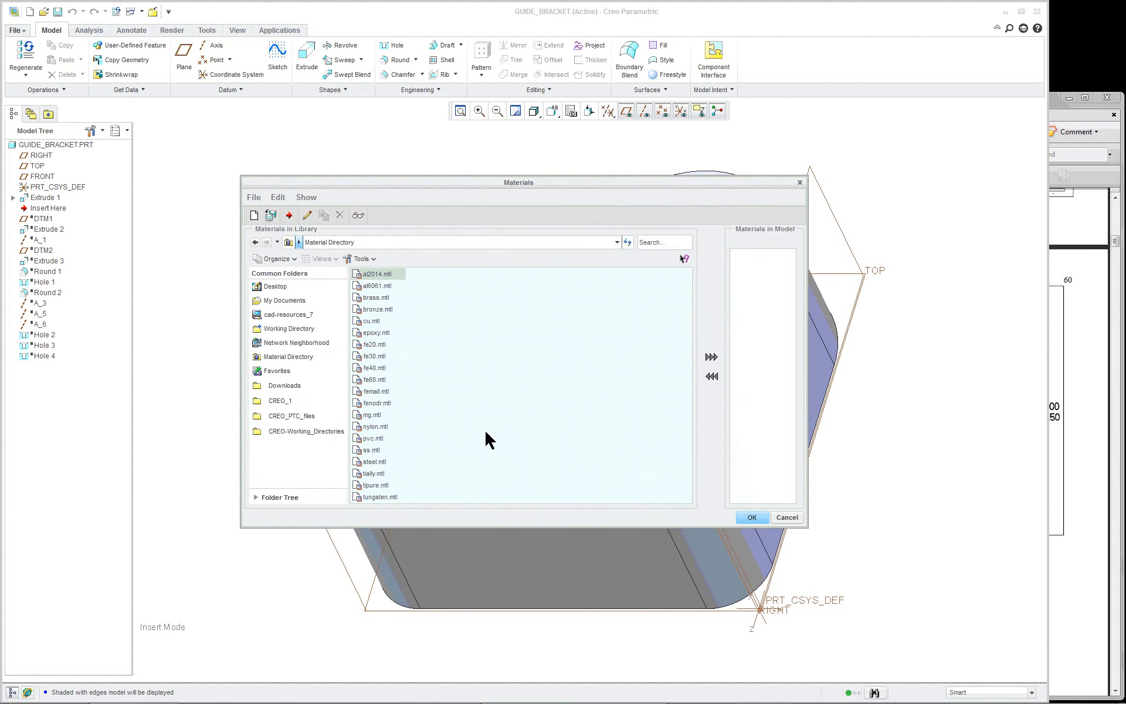
double_click(378, 463)
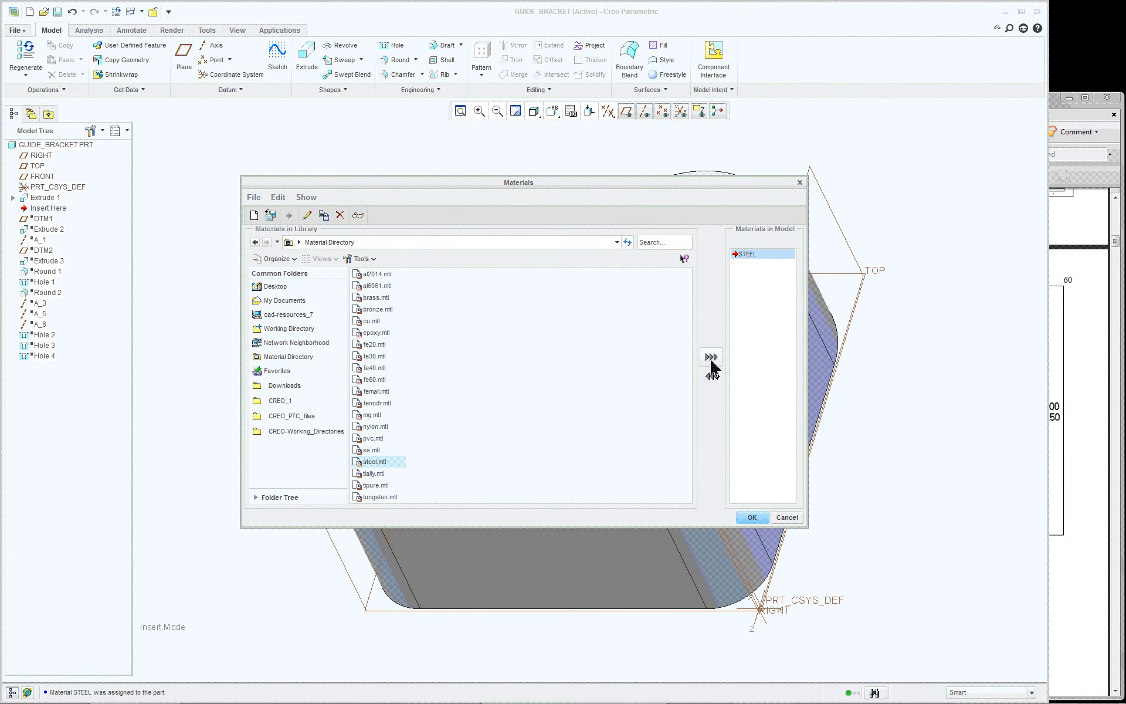
left_click(752, 519)
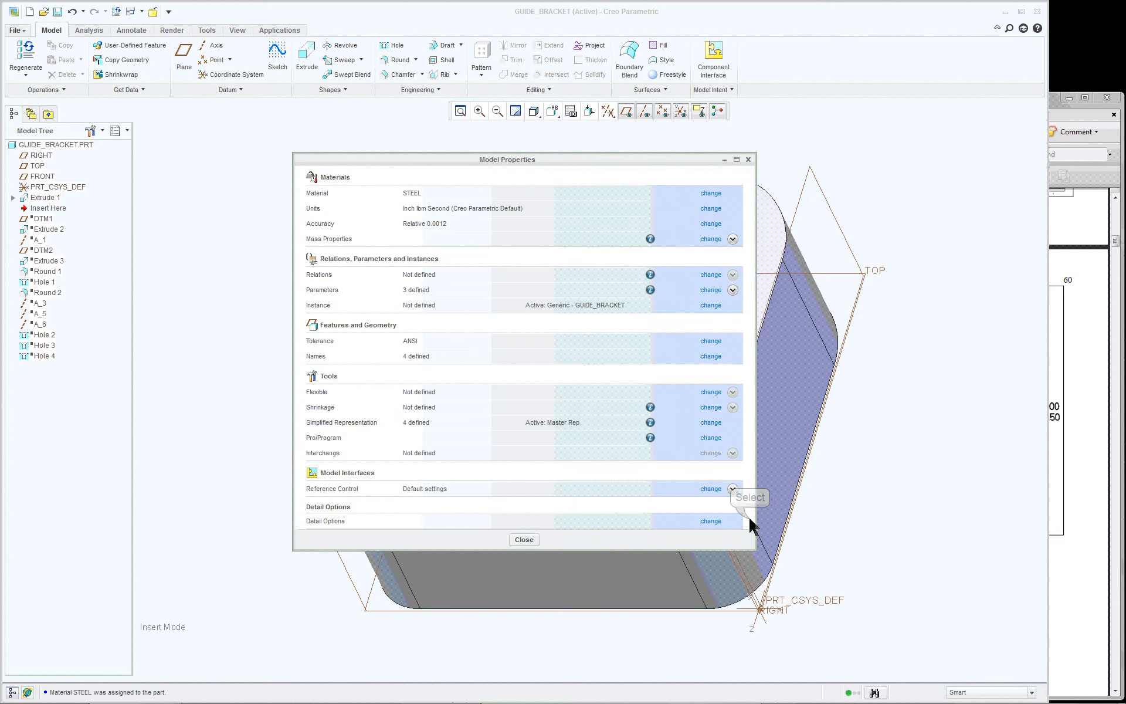
left_click(523, 539)
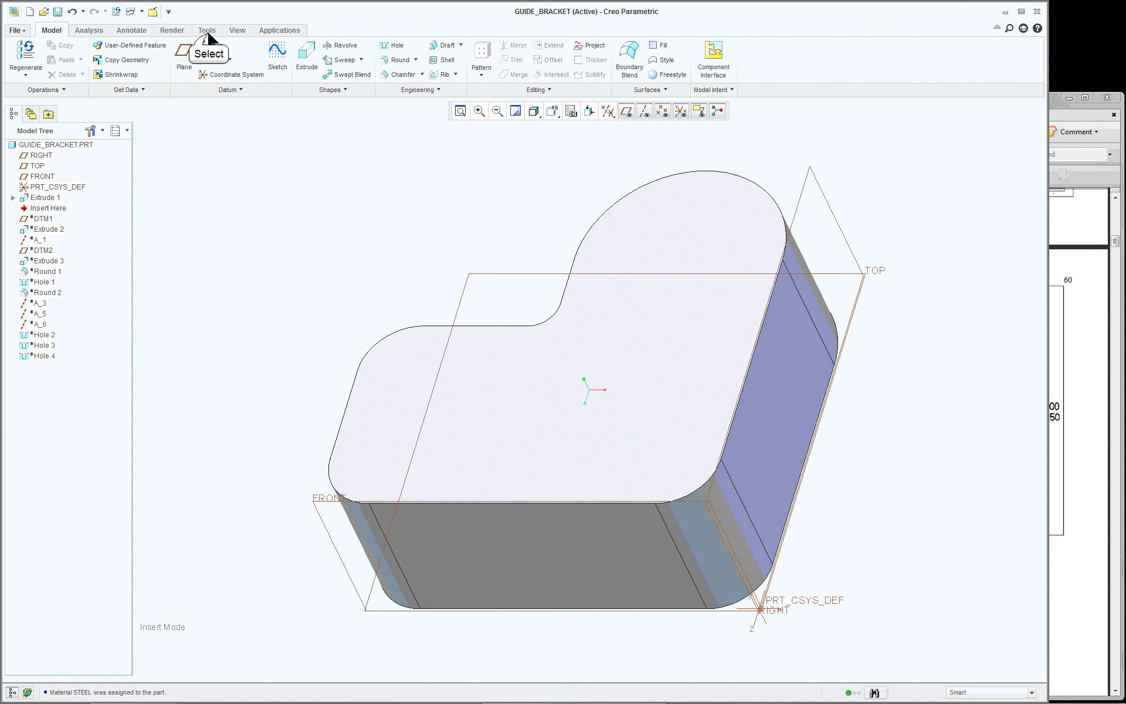
Open the model information report, check the assigned material file name, and close the report.
left_click(208, 32)
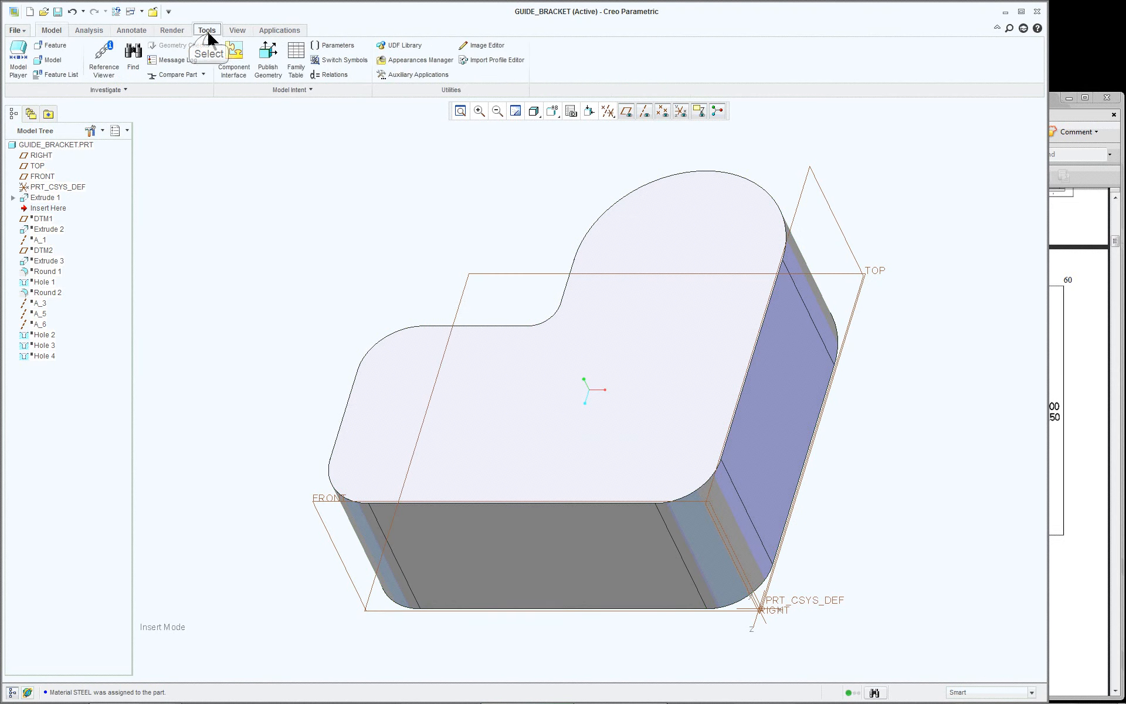
left_click(54, 61)
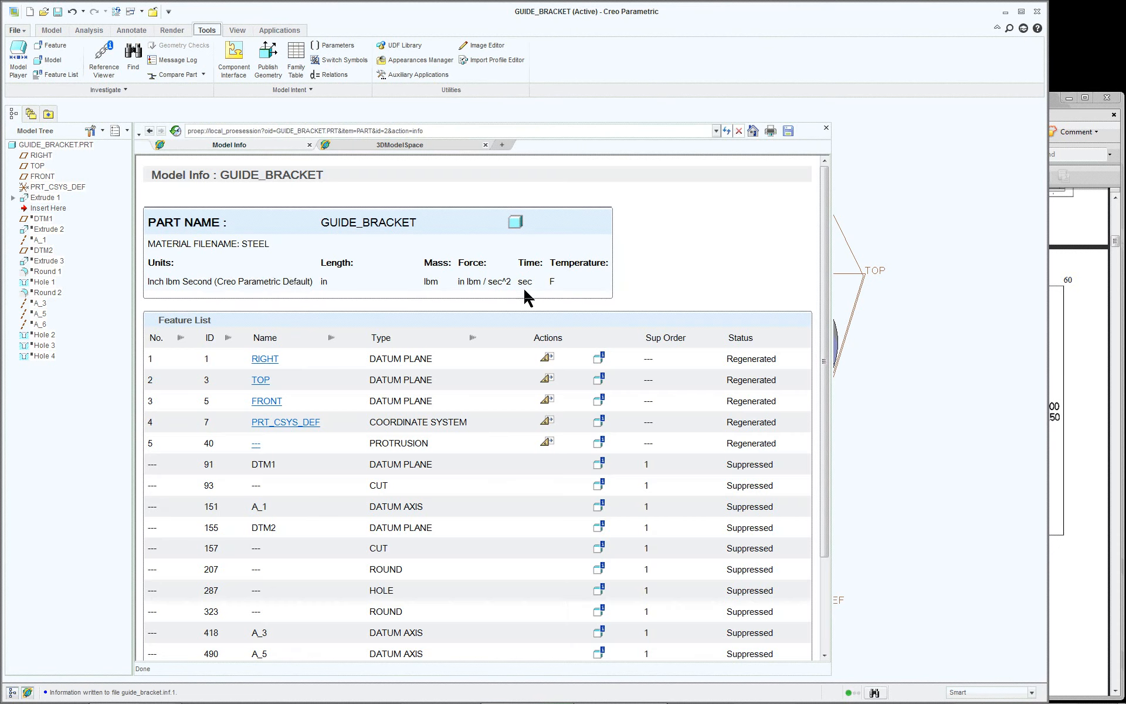
double_click(255, 244)
left_click(26, 692)
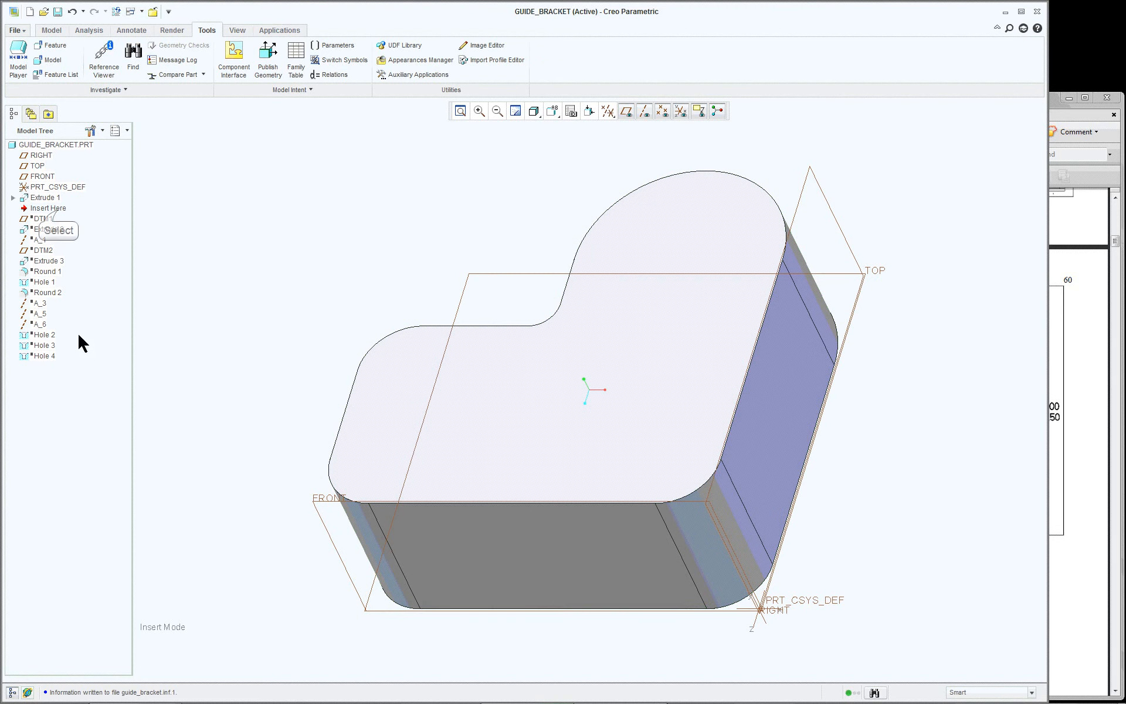
Roll the model forward to just after datum plane DTM1 and display the plane's offset dimension.
left_click(46, 208)
left_click_drag(45, 210, 45, 219)
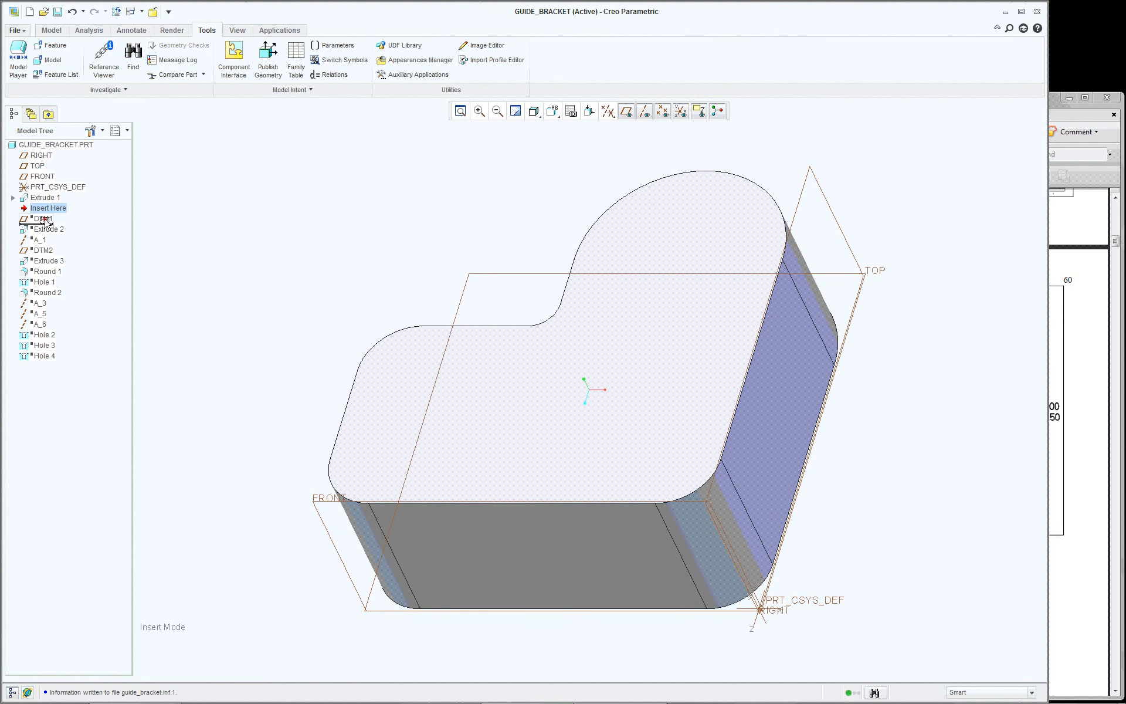
left_click(861, 247)
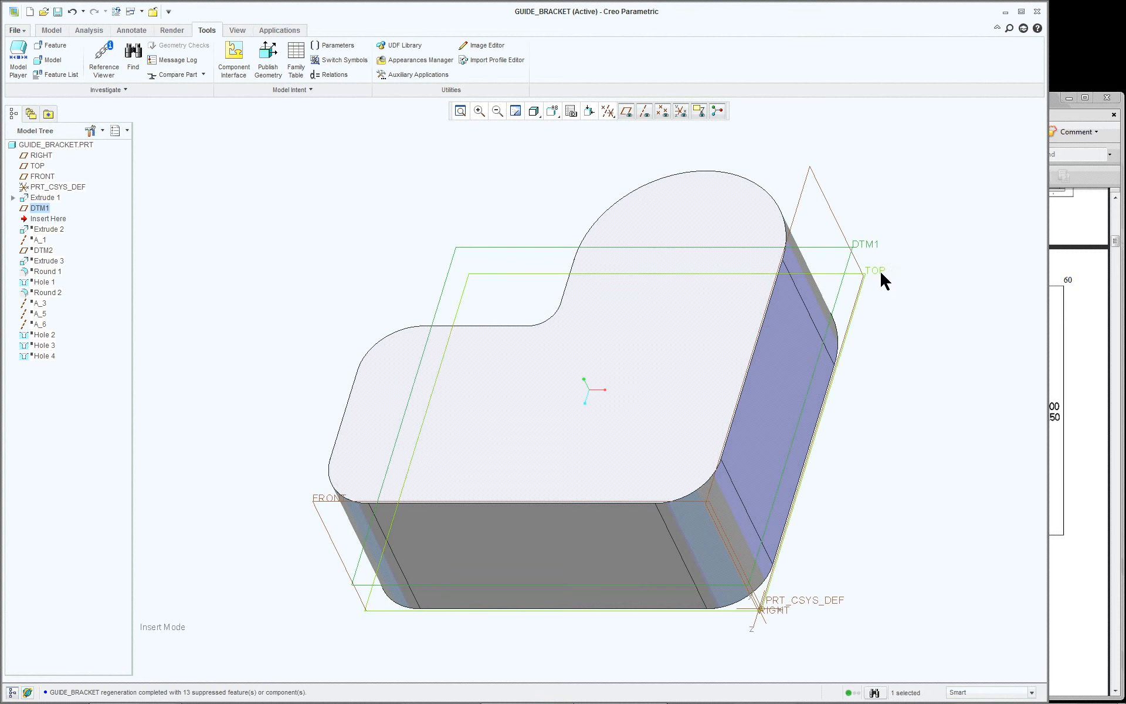
right_click(372, 213)
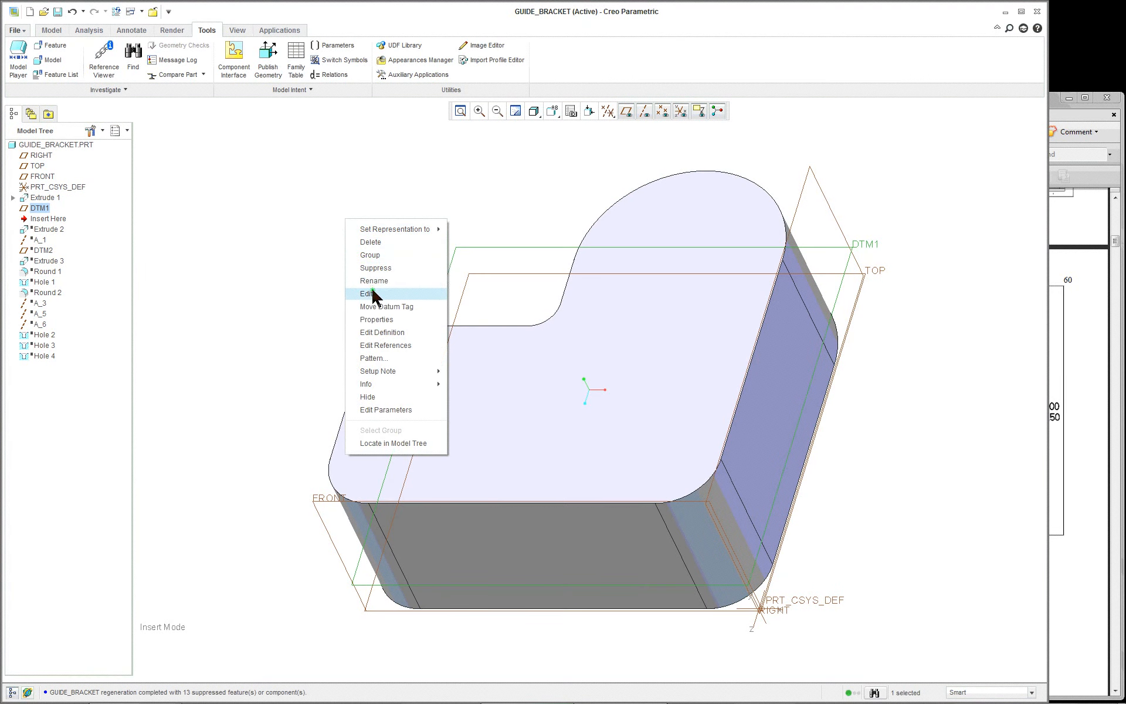
left_click(374, 301)
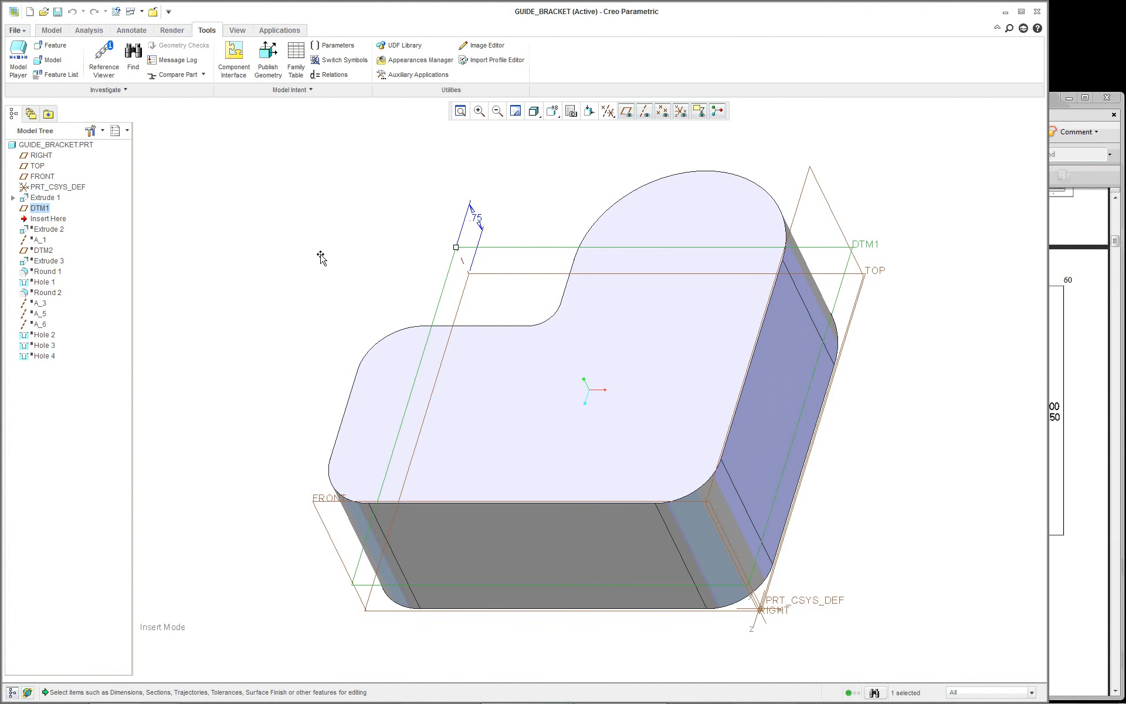
Switch to the guide bracket drawing in Acrobat, compare its views with DTM1's offset, and return to Creo to clear the displayed dimension.
left_click(1105, 332)
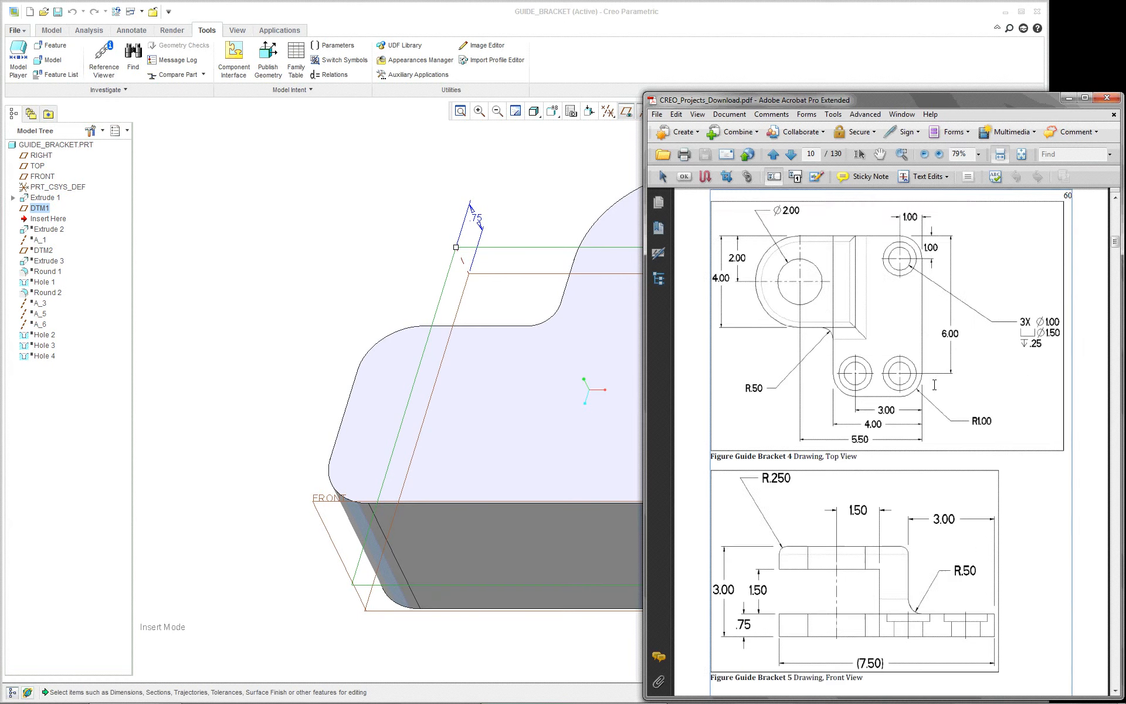
scroll(934, 385, "down", 10)
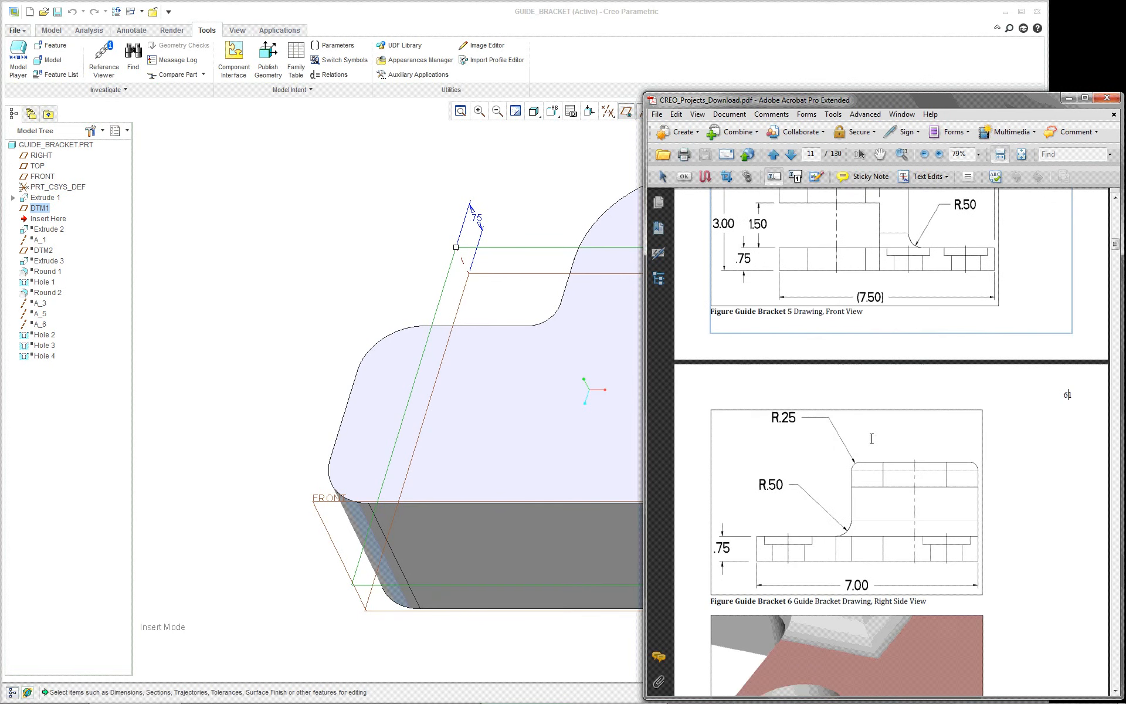
scroll(872, 439, "down", 5)
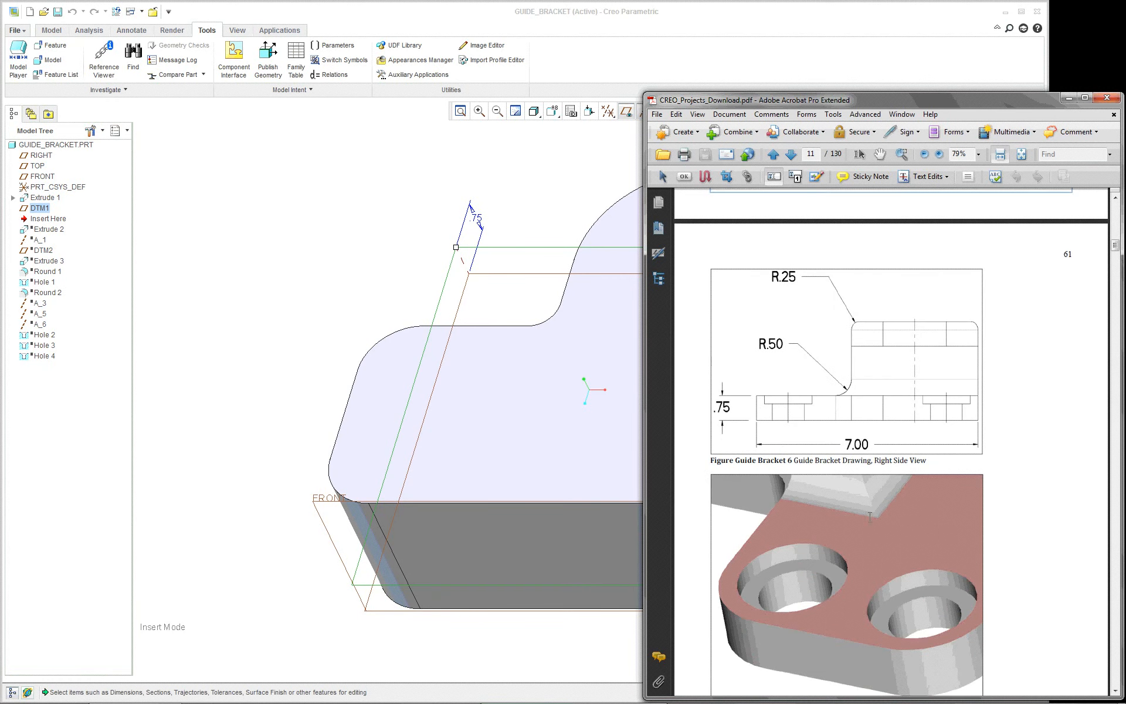
scroll(870, 516, "up", 10)
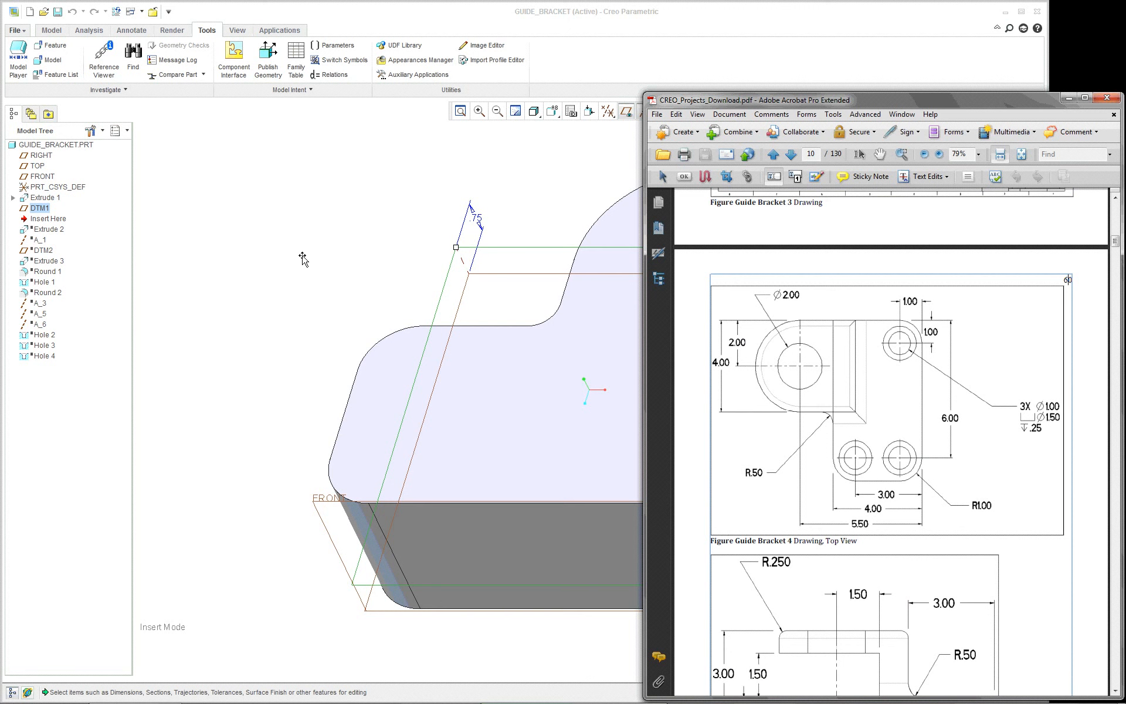
scroll(959, 462, "down", 4)
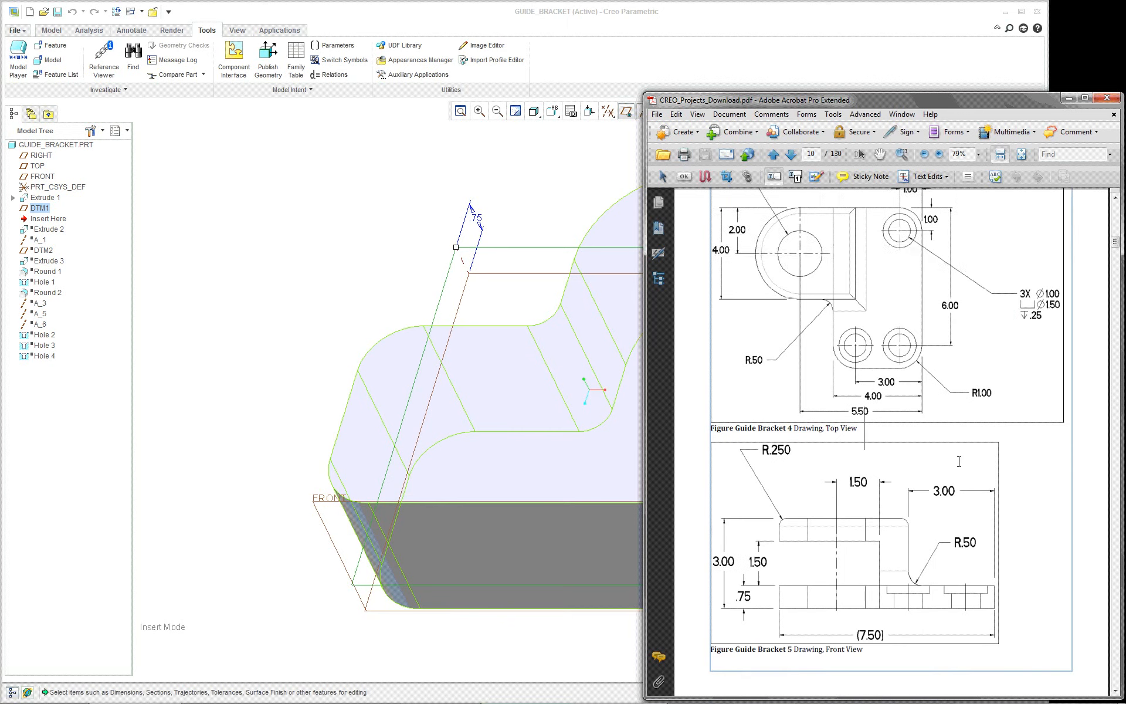
scroll(959, 462, "down", 3)
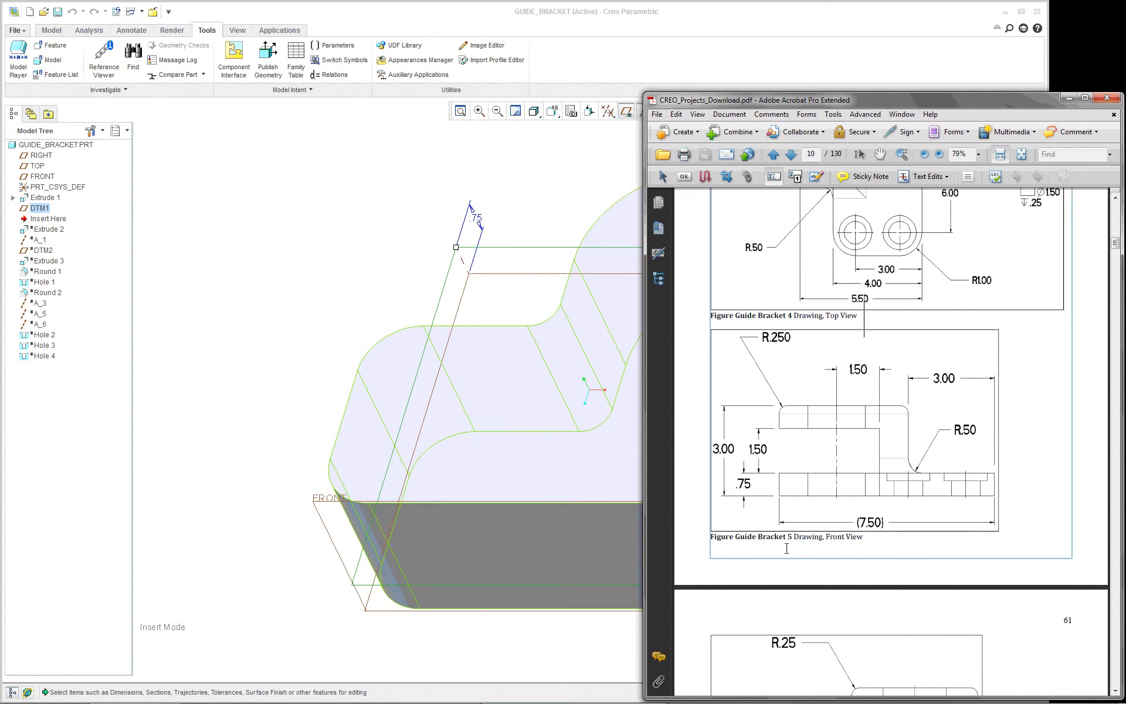
scroll(753, 491, "down", 1)
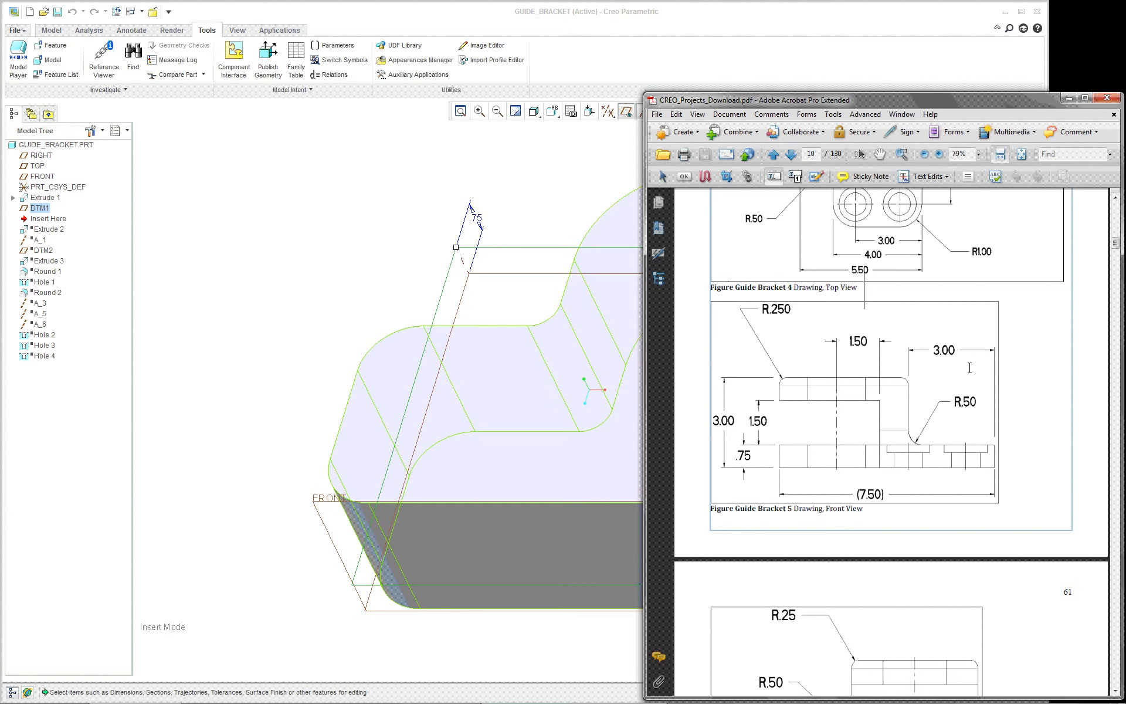
left_click(910, 66)
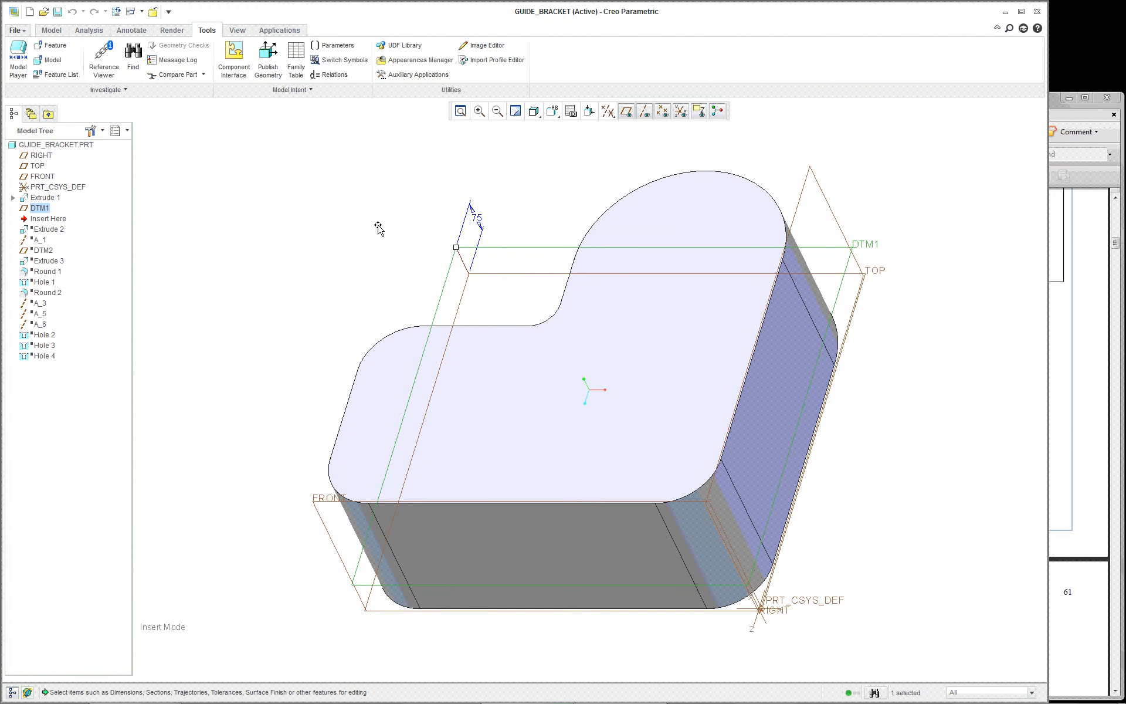
left_click(230, 241)
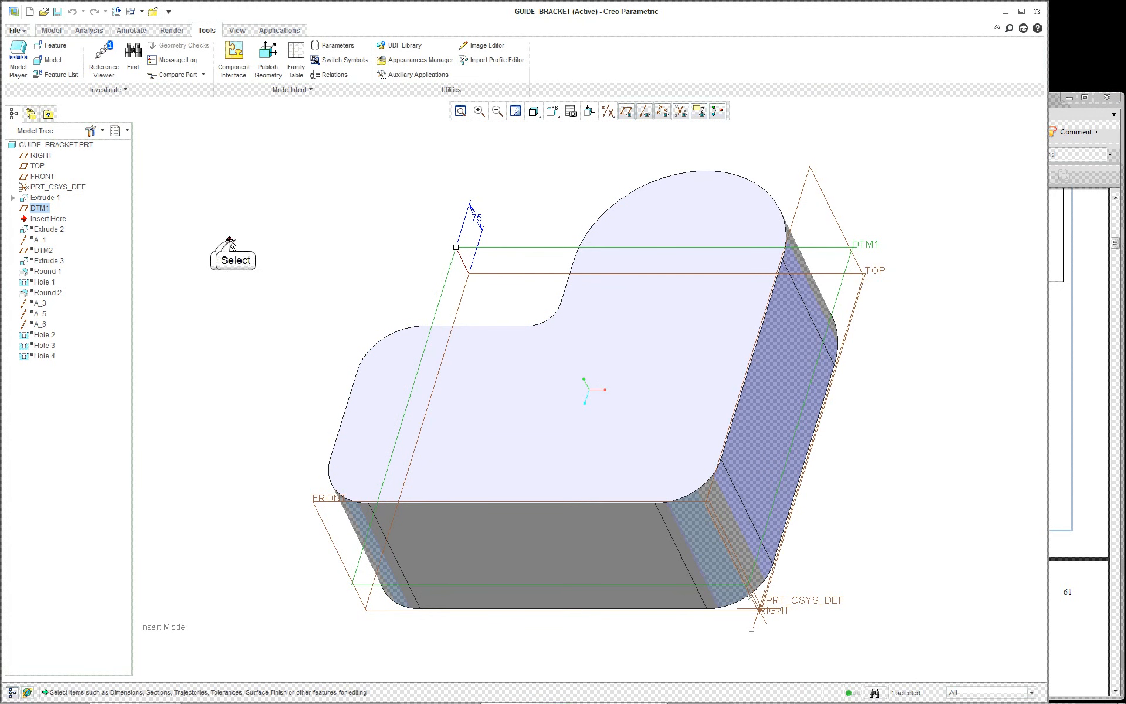
left_click(234, 240)
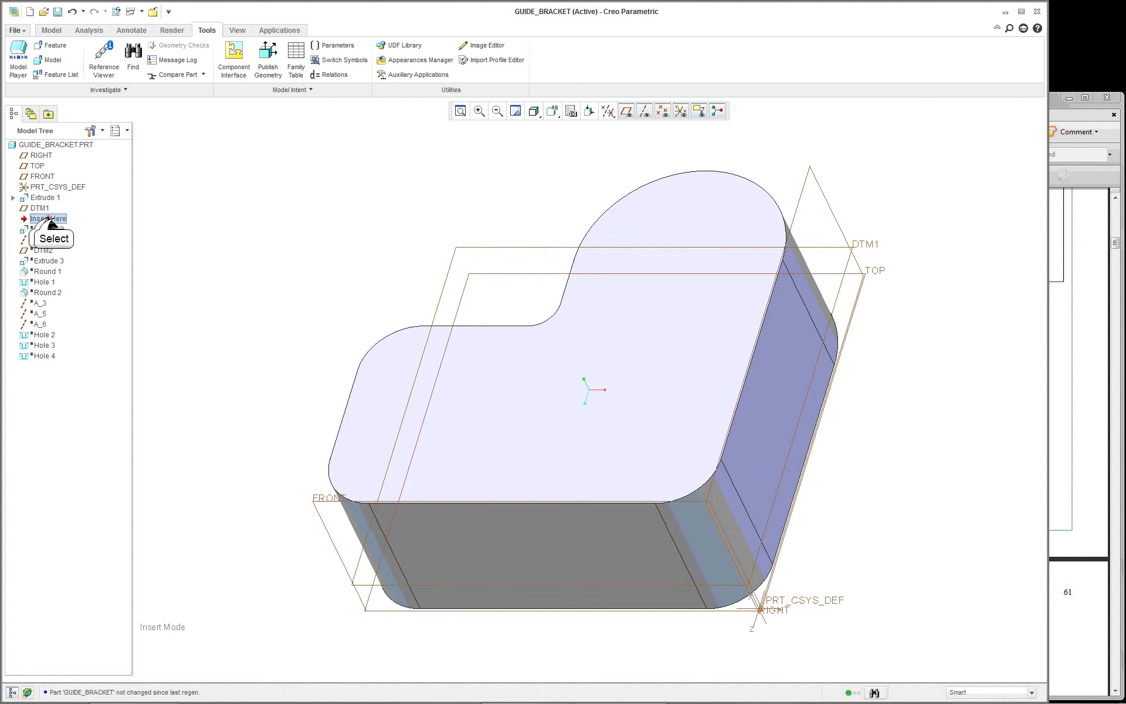
Roll the model forward to just after Extrude 2 and open that feature's definition for editing.
left_click_drag(48, 218, 56, 234)
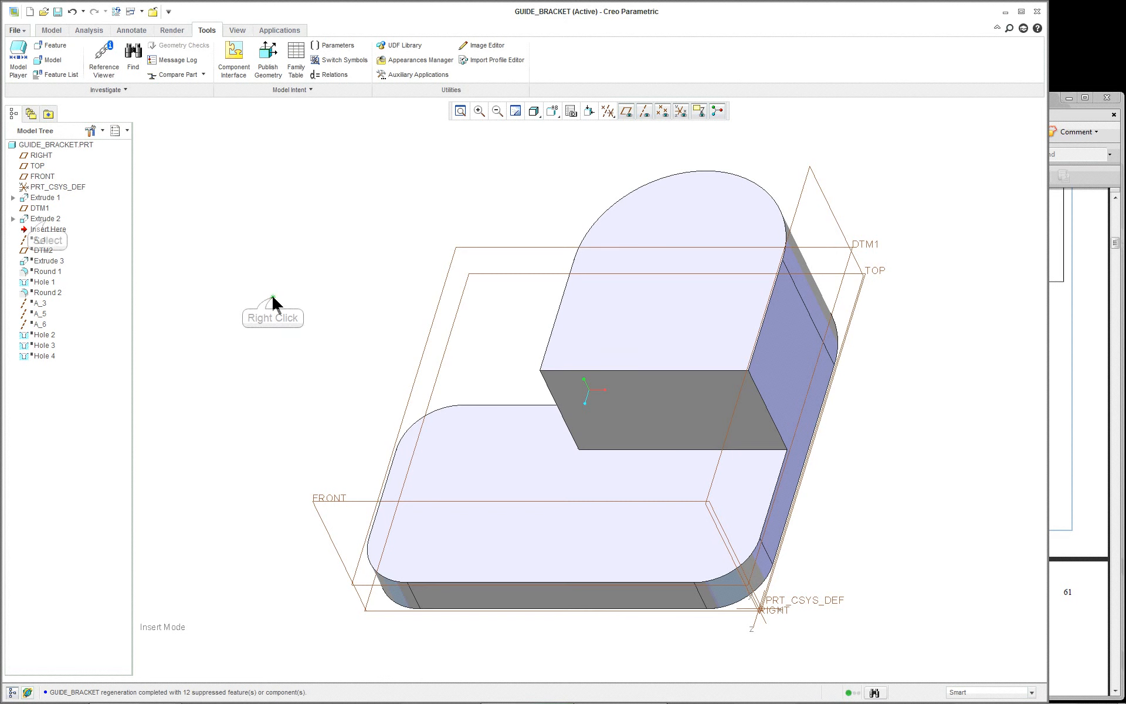
right_click(47, 219)
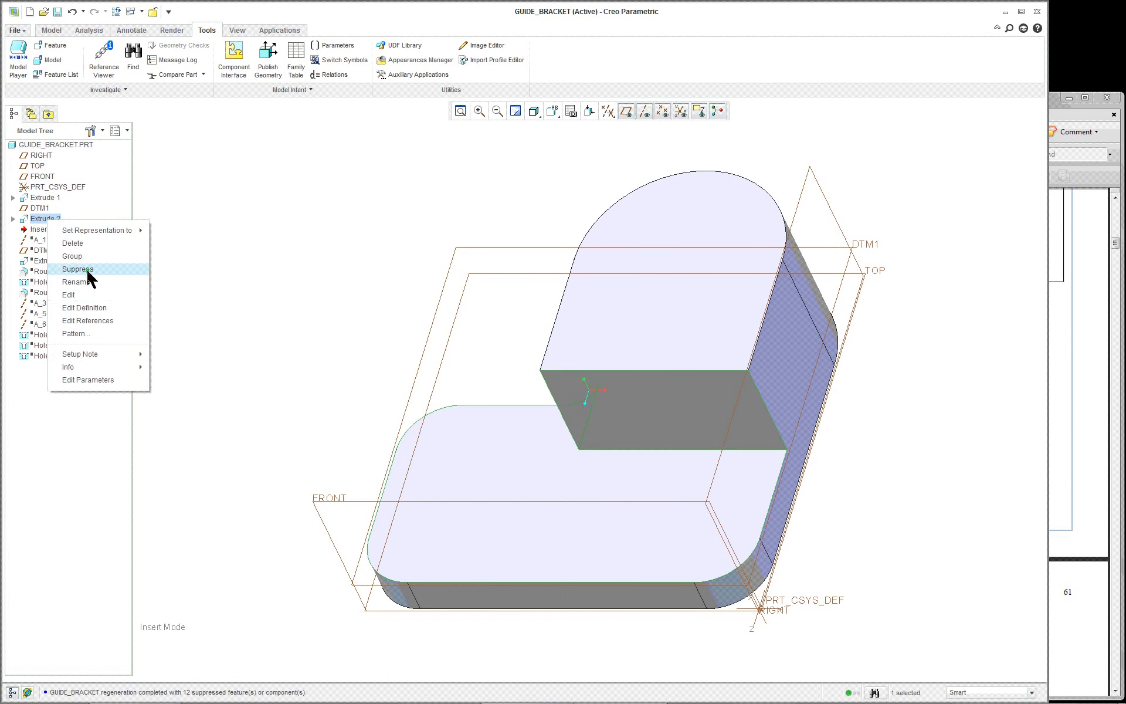
left_click(94, 306)
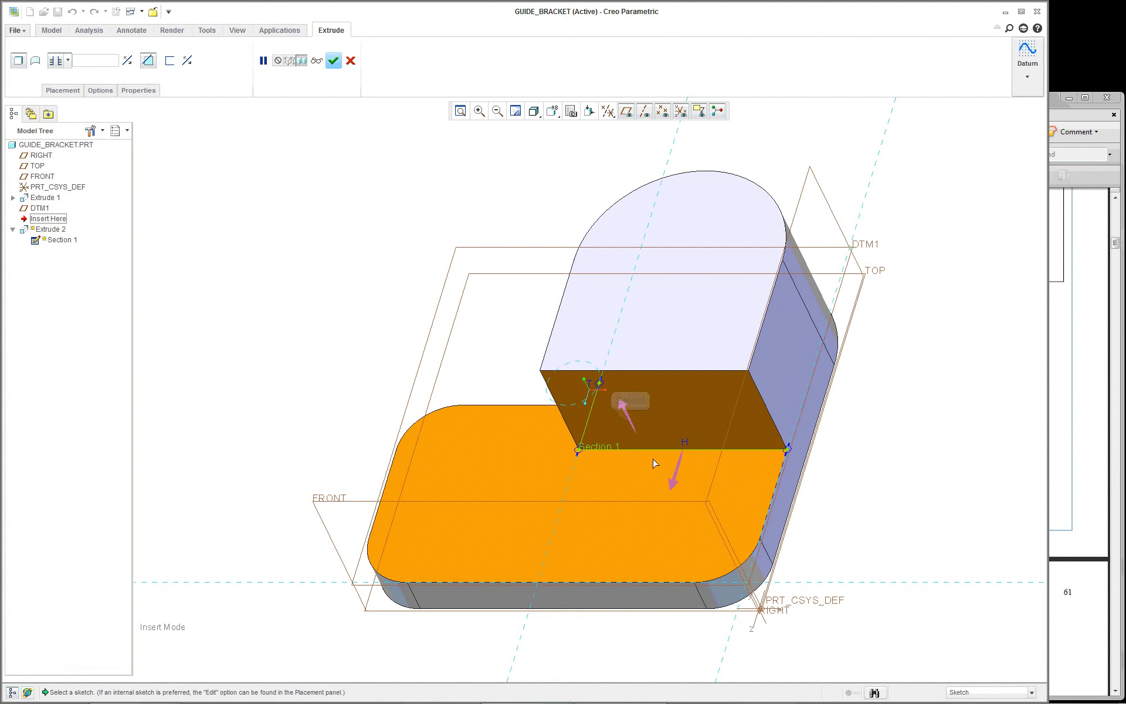
Try flipping the depth direction and material side of the Extrude 2 cut, and restore the original directions.
left_click(630, 423)
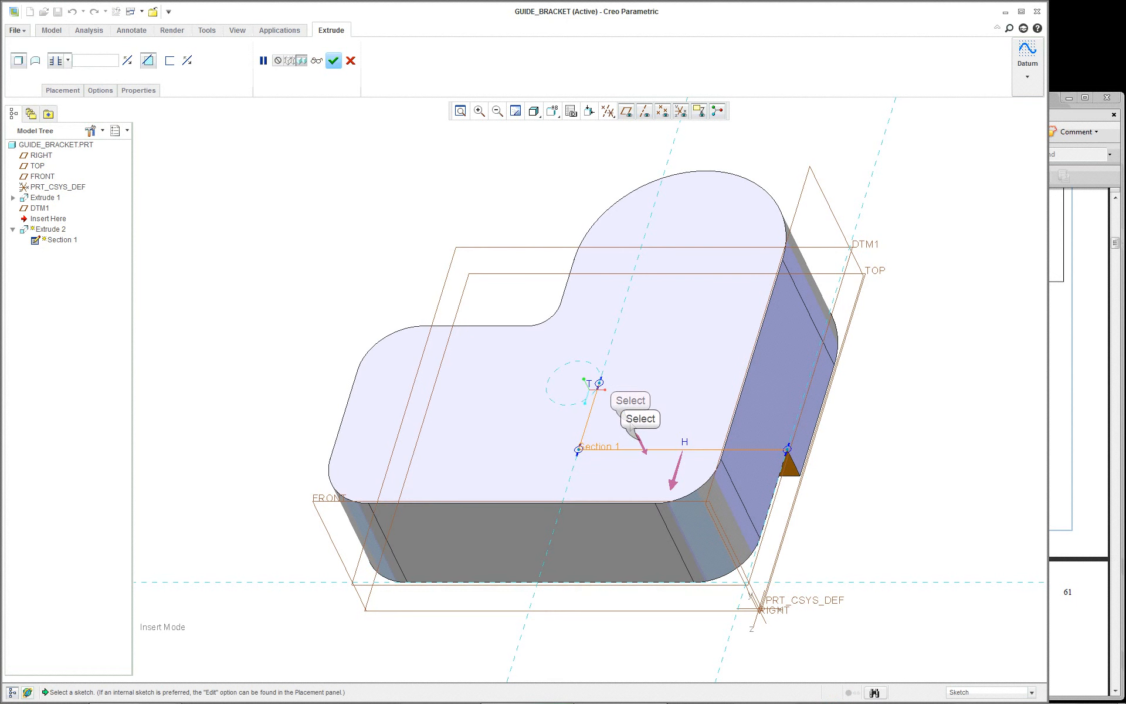
left_click(640, 439)
left_click(633, 434)
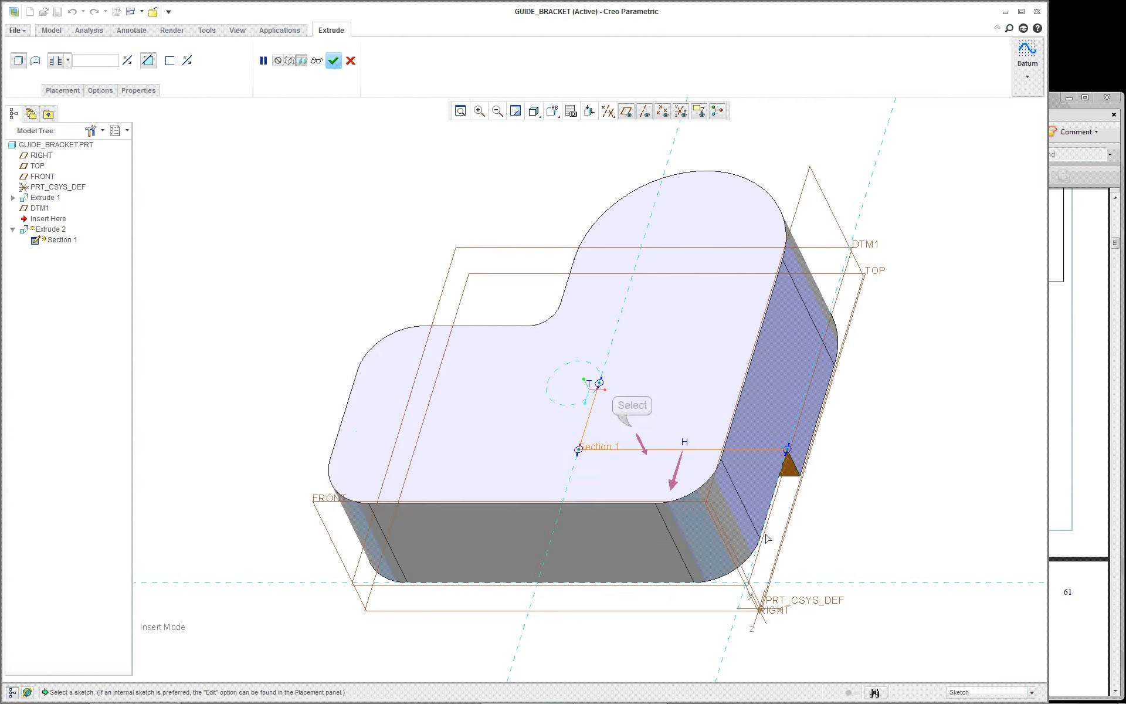
middle_click_drag(633, 434, 773, 512)
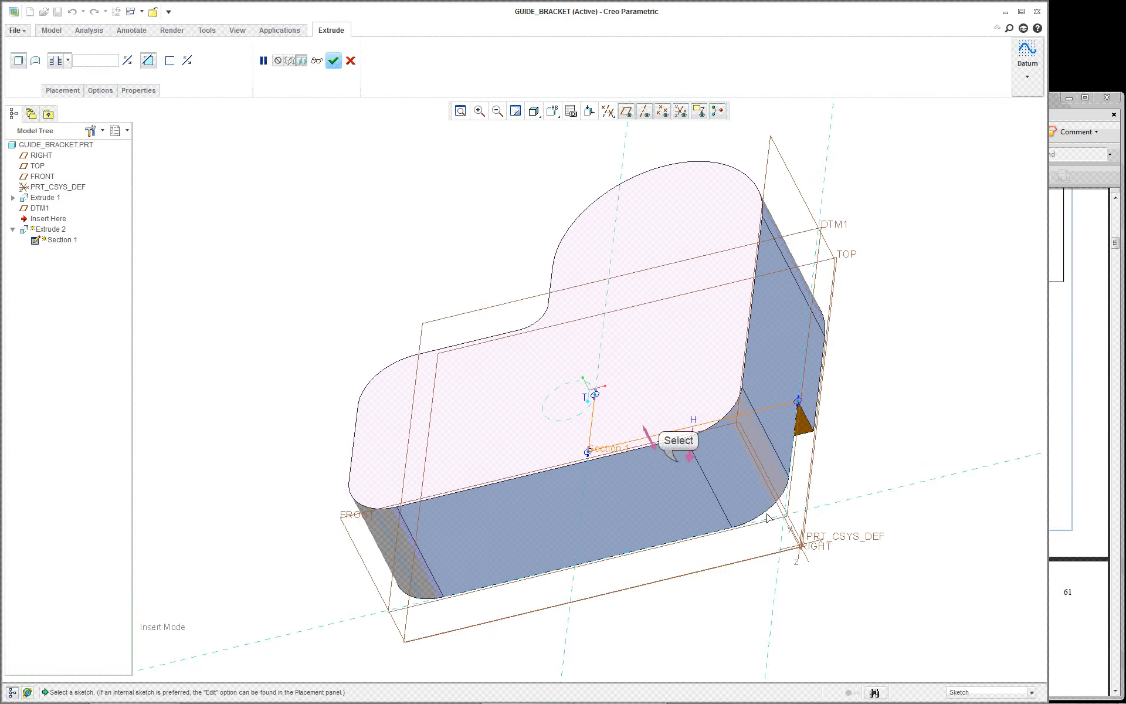
middle_click_drag(674, 441, 680, 466)
left_click(680, 467)
mouse_move(751, 504)
middle_mouse_down()
mouse_move(688, 543)
mouse_move(747, 526)
mouse_move(779, 500)
mouse_move(753, 497)
middle_mouse_up()
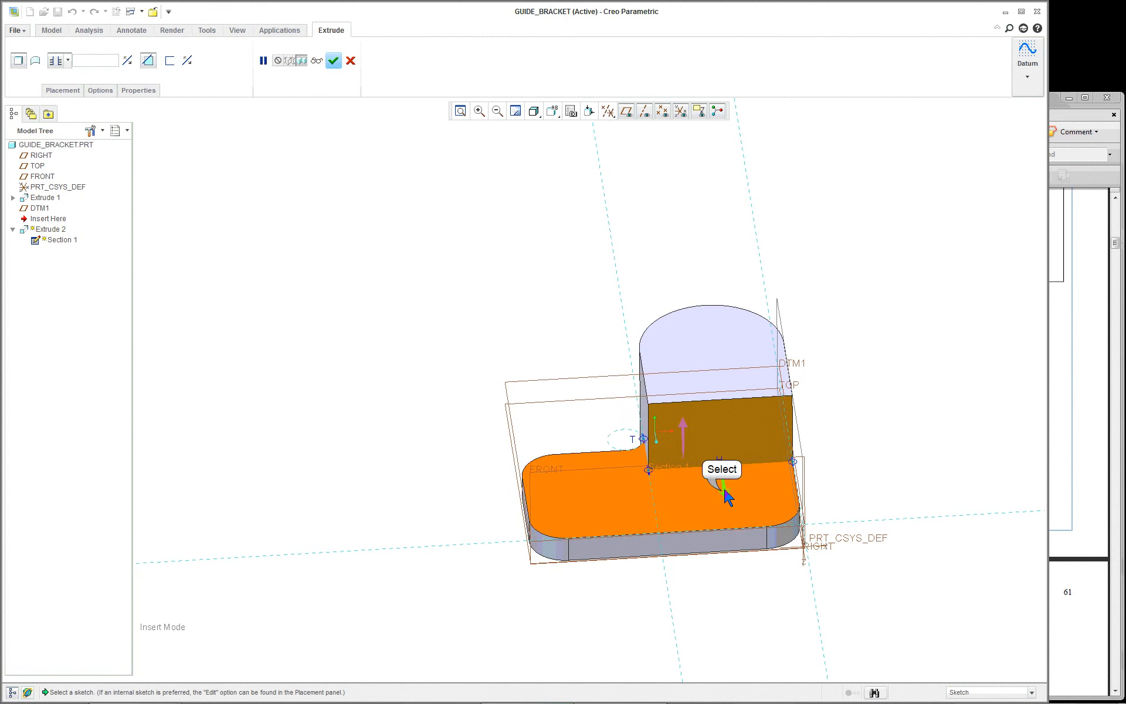
left_click(725, 489)
left_click(721, 479)
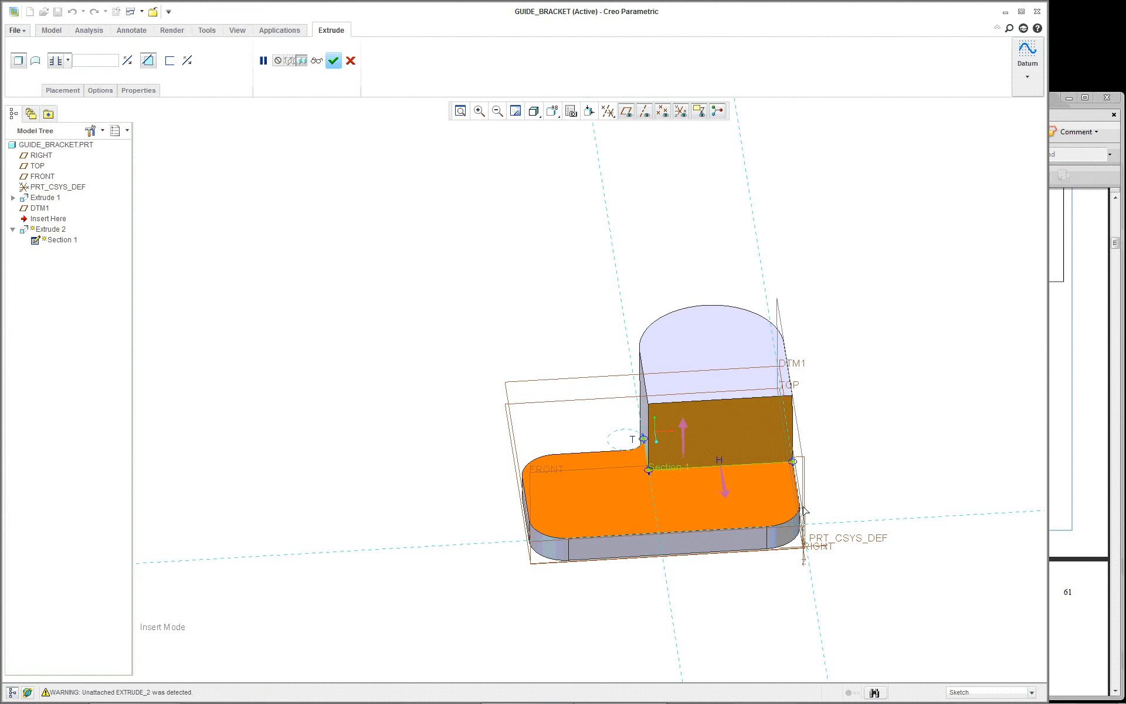
middle_click_drag(824, 516, 860, 533)
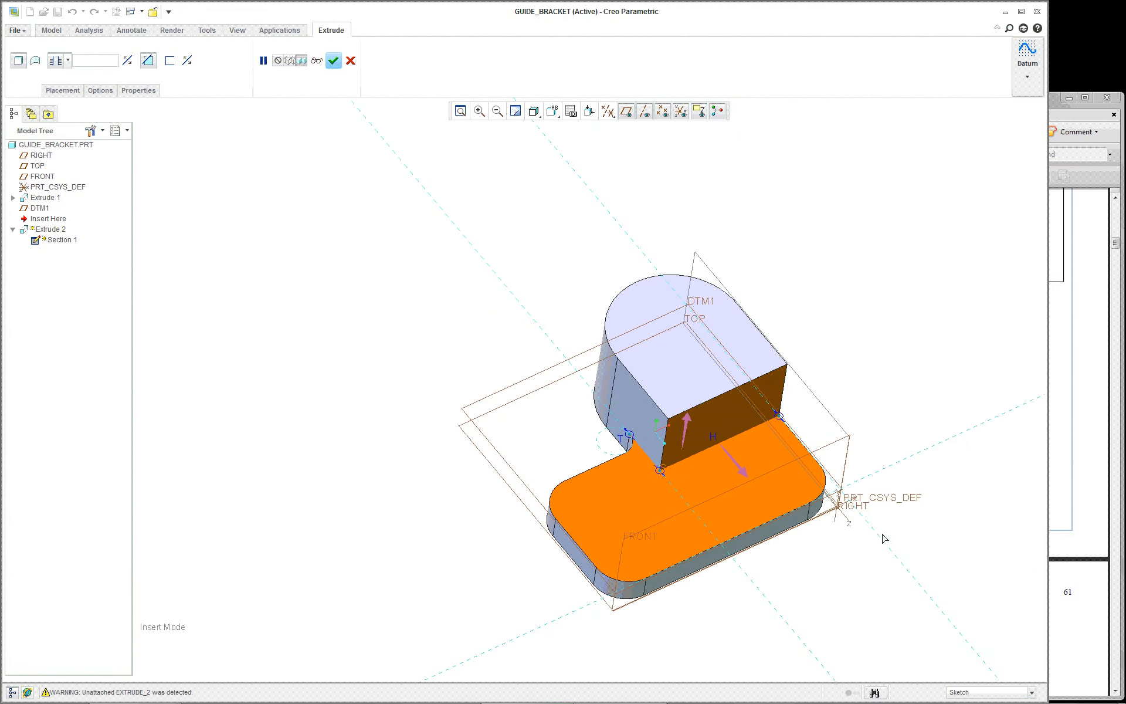
scroll(938, 533, "down", 1)
Open the internal sketch of Extrude 2 and orient it to the 2D sketch view.
right_click(858, 290)
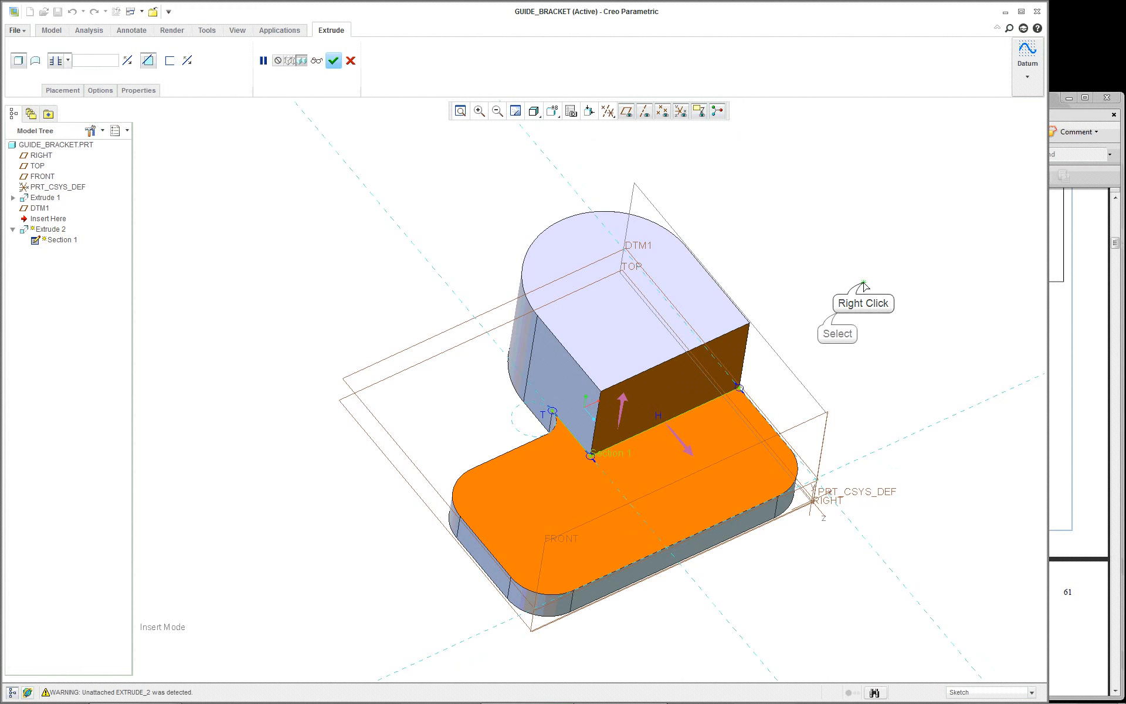
left_click(837, 312)
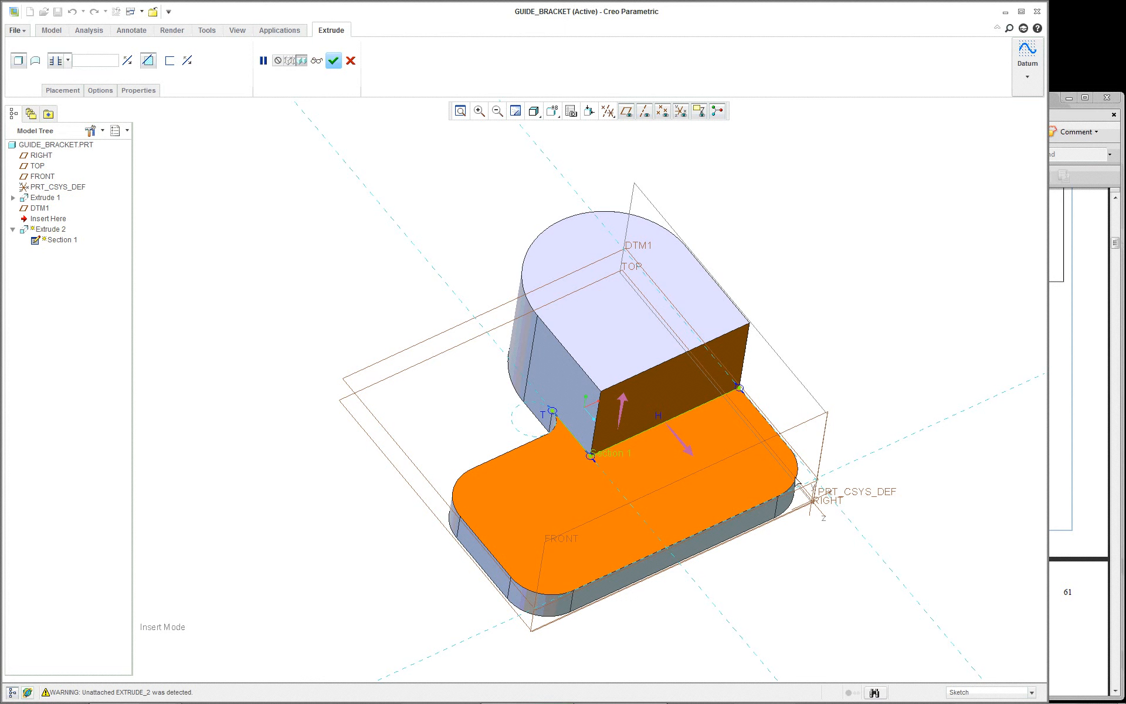
right_click(176, 217)
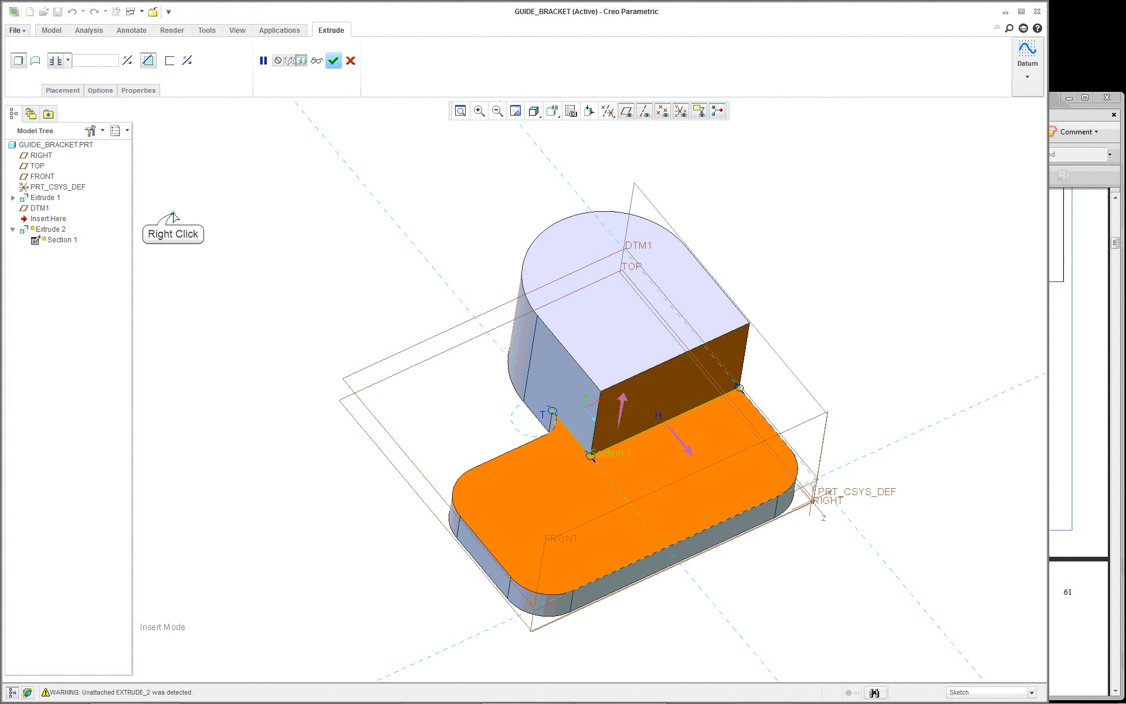
left_click(187, 228)
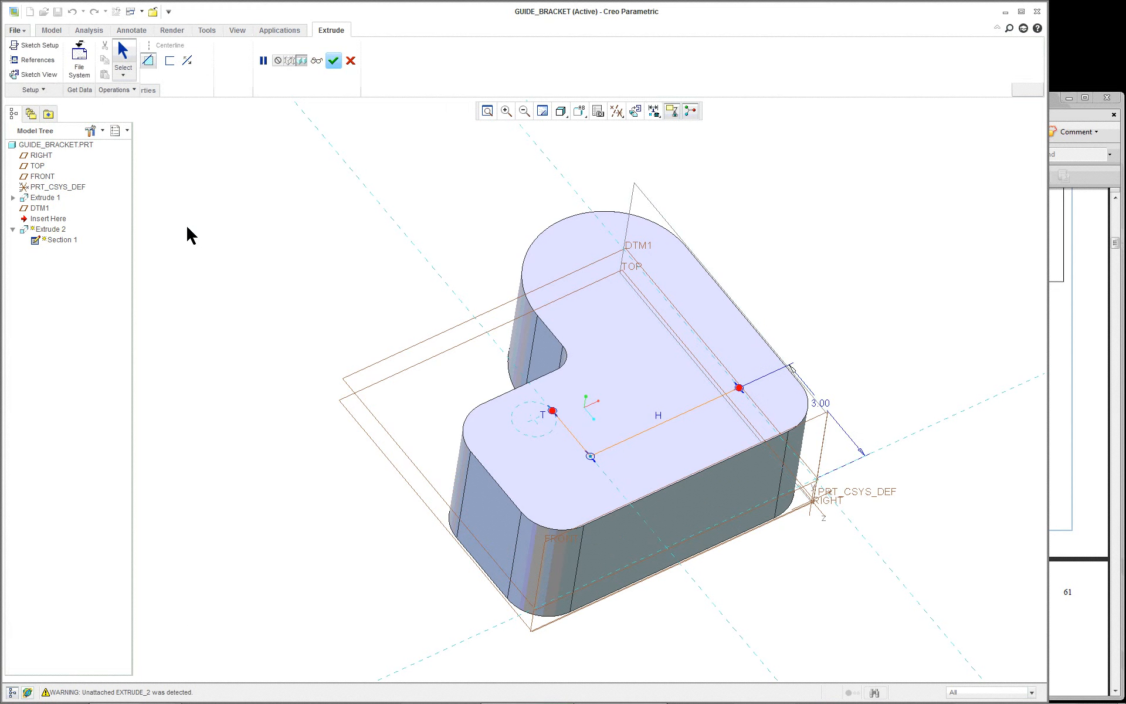
left_click(35, 75)
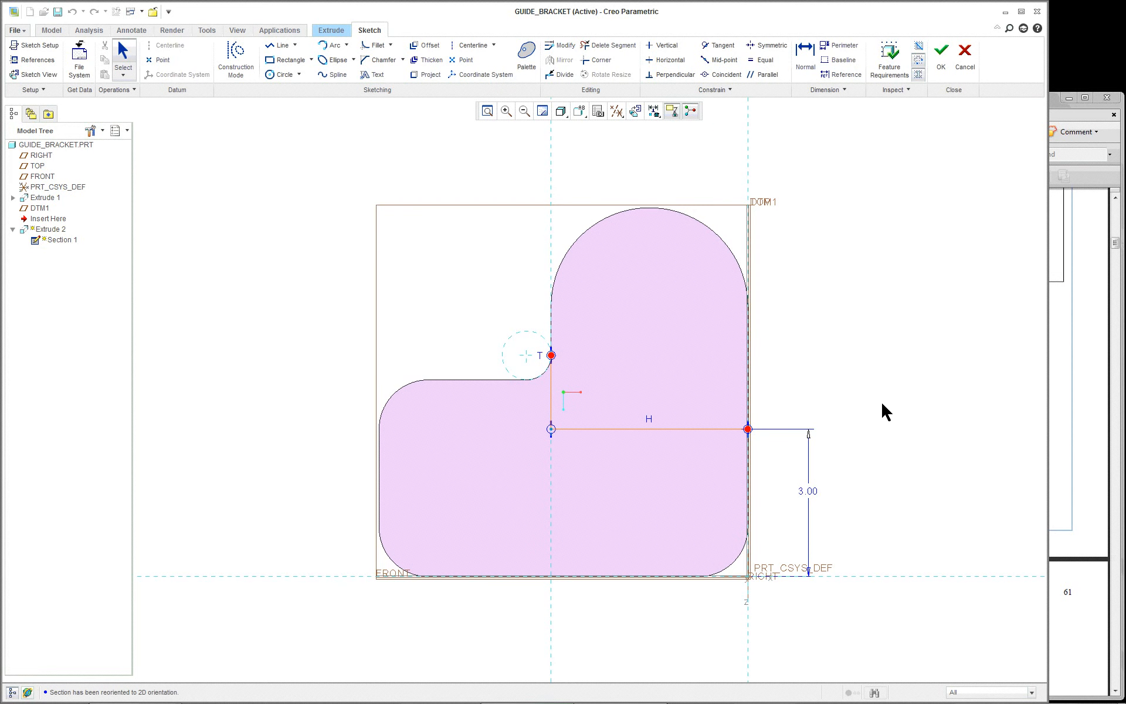
scroll(885, 411, "down", 1)
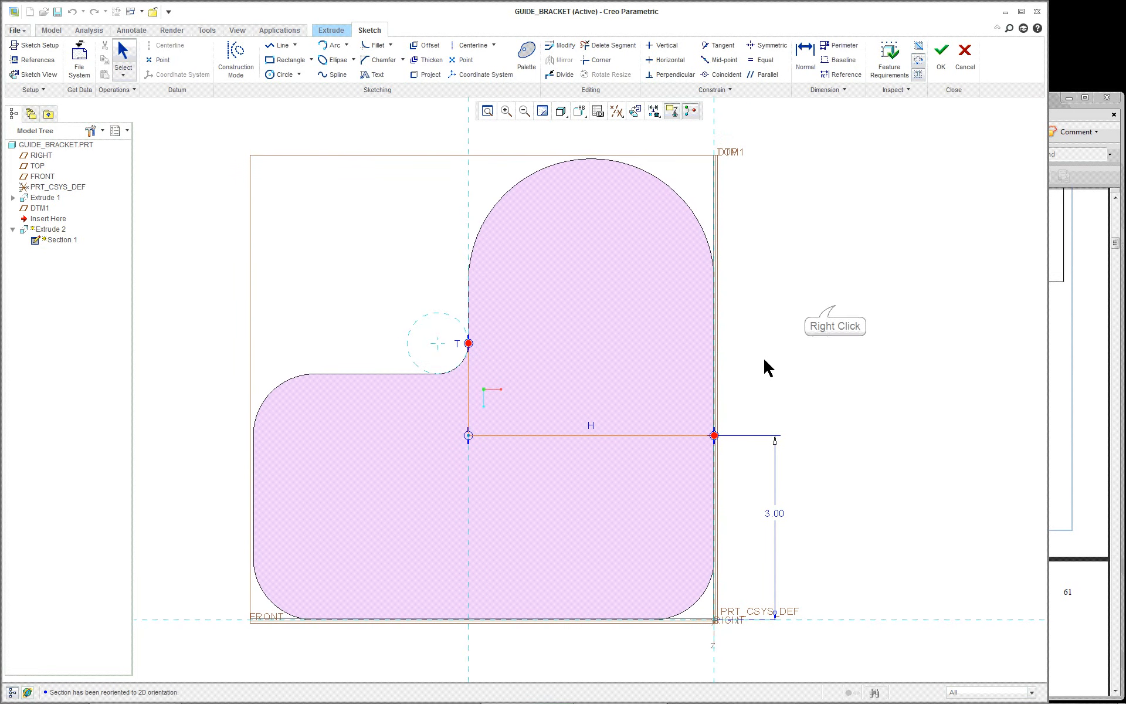
Open the Extrude 2 sketch references and examine each one: RIGHT, FRONT and the two Extrude 1 surfaces.
right_click(837, 305)
left_click(867, 329)
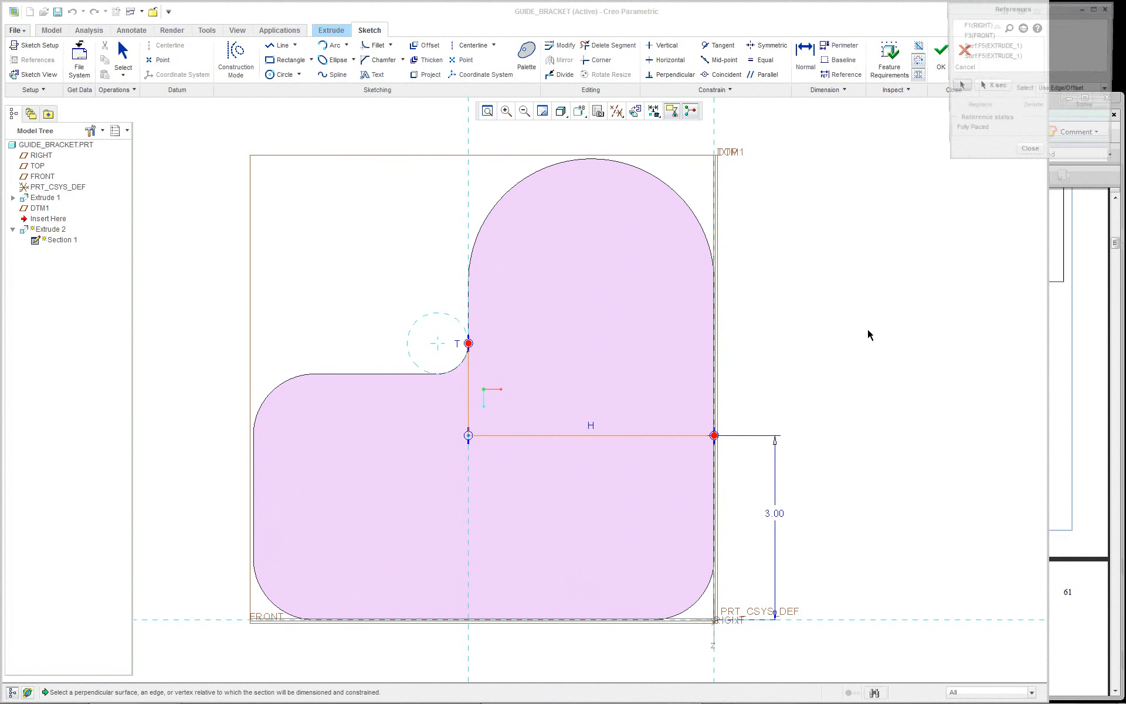
left_click(1000, 47)
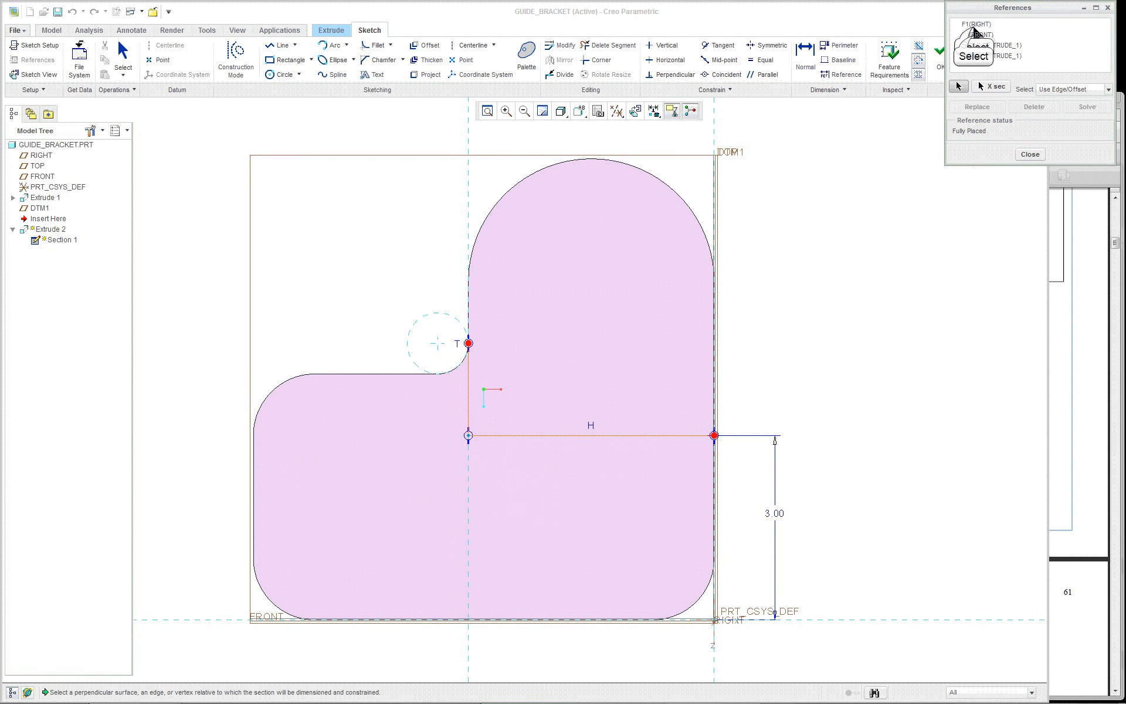
left_click(975, 25)
left_click(976, 35)
left_click(975, 24)
left_click(975, 38)
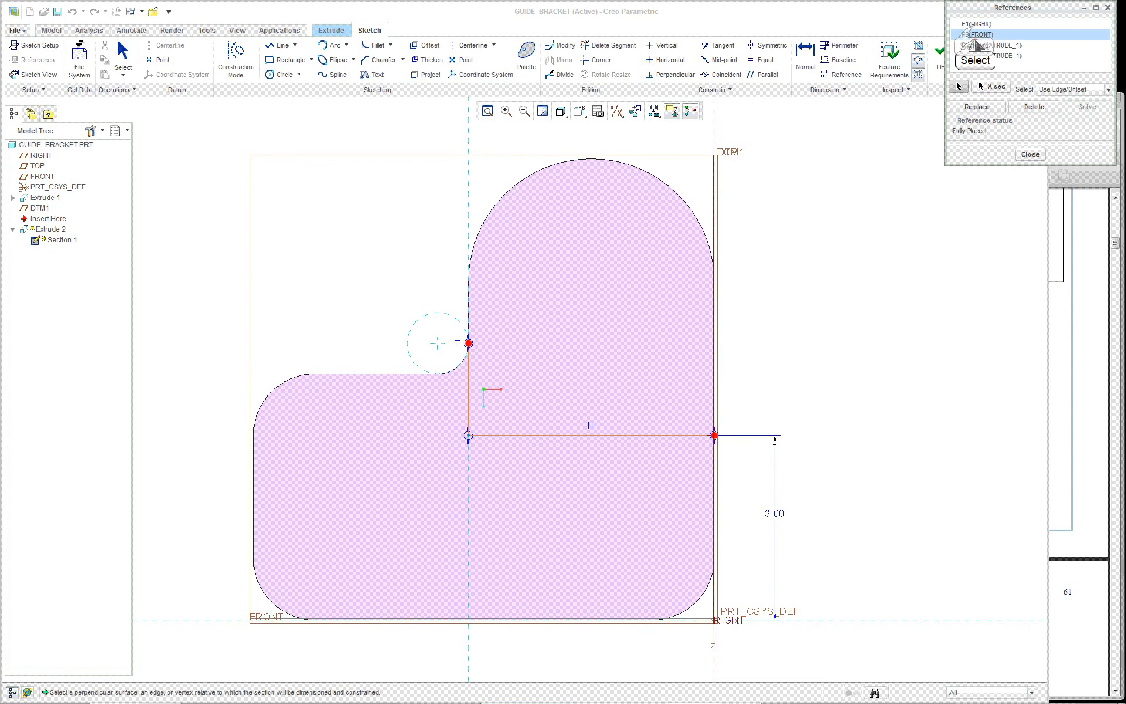
left_click(973, 25)
left_click(974, 36)
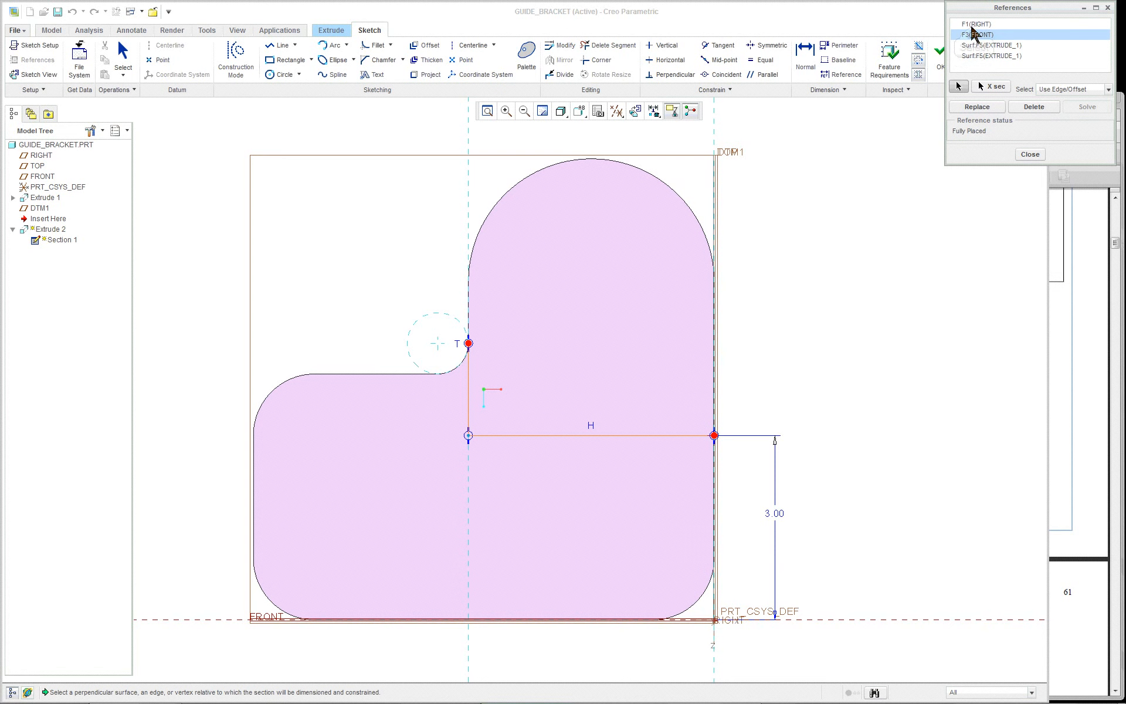
left_click(975, 25)
left_click(975, 35)
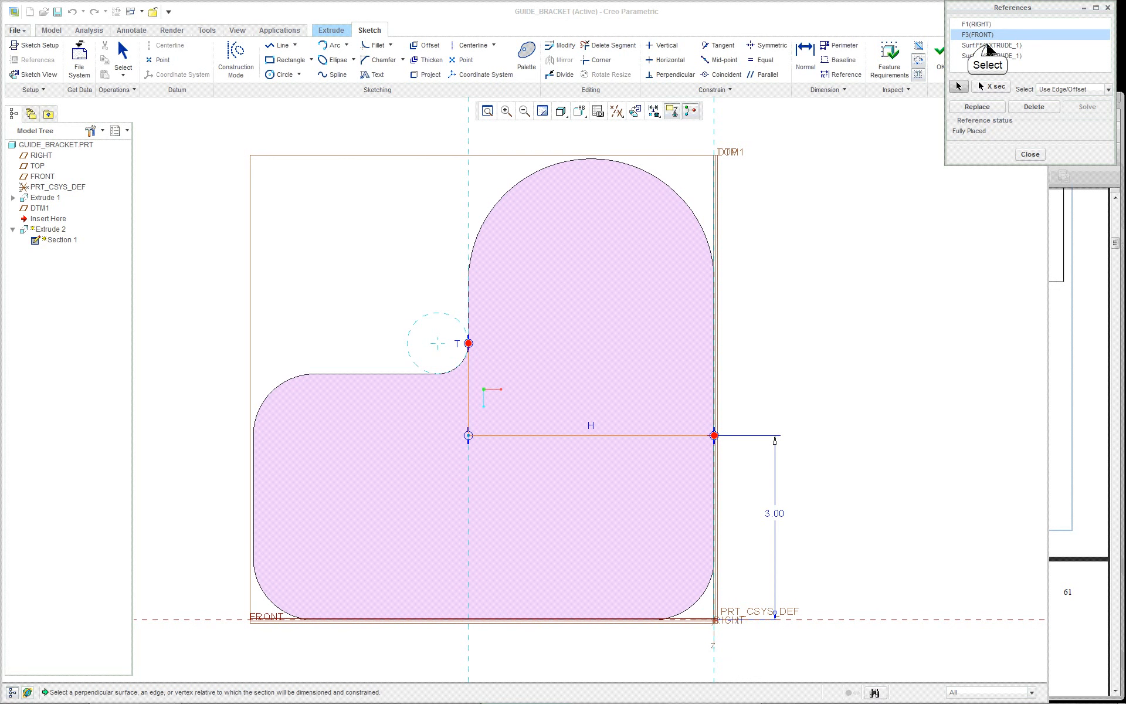
left_click(988, 45)
left_click(987, 55)
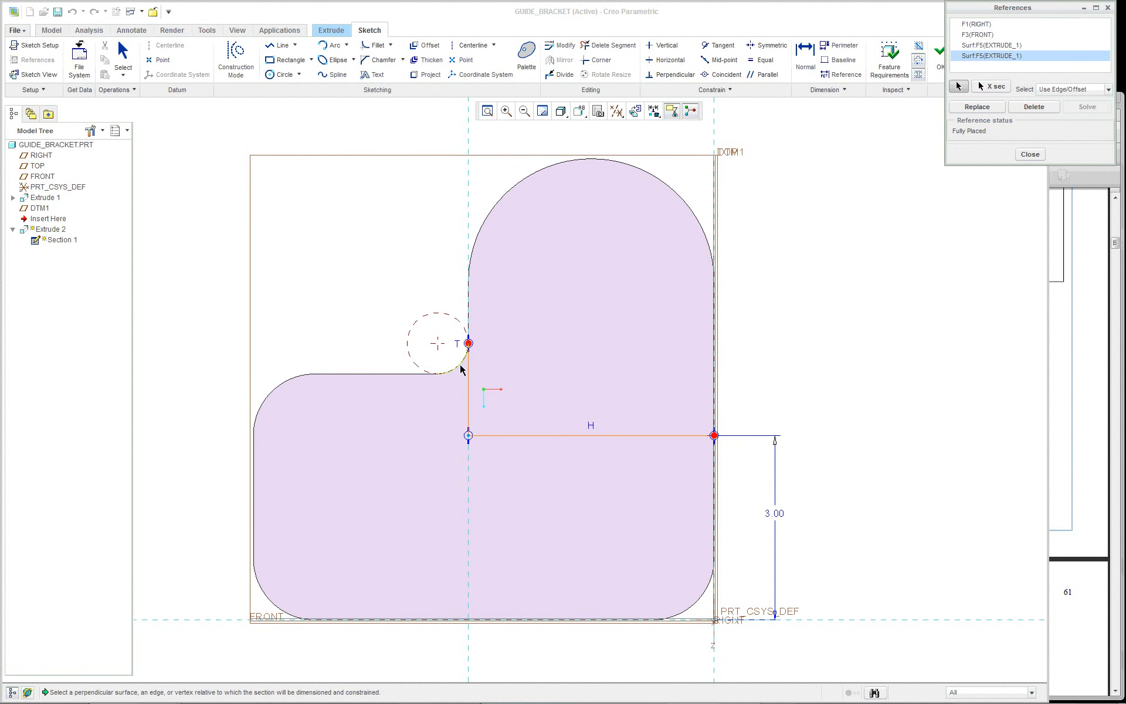
Cycle through the selectable geometry at the vertical edge above the small inner arc to examine candidate sketch references.
right_click(464, 295)
right_click(465, 295)
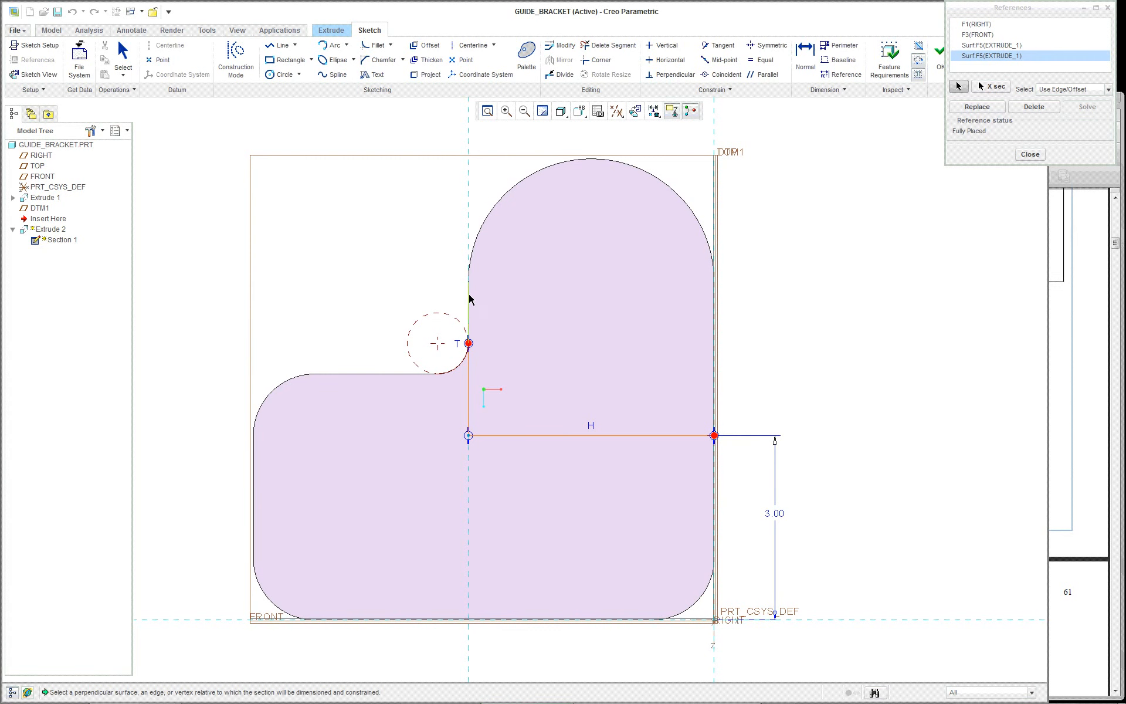
right_click(469, 296)
right_click(469, 298)
right_click(469, 298)
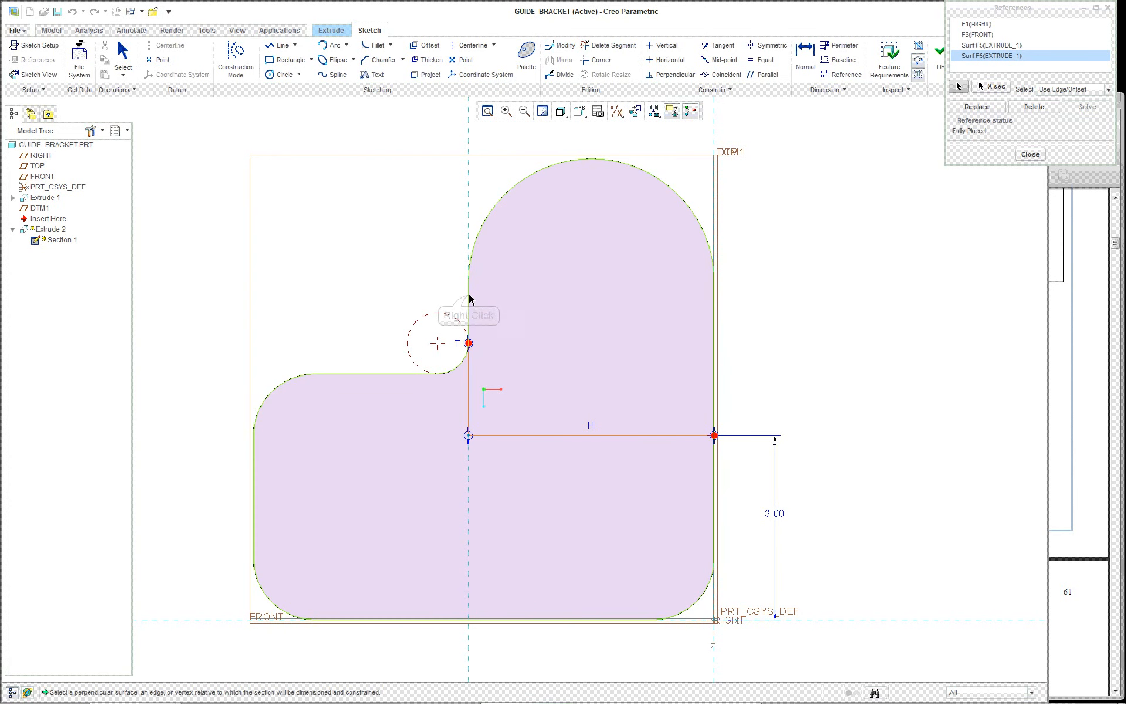
right_click(469, 298)
right_click(469, 298)
right_click(469, 298)
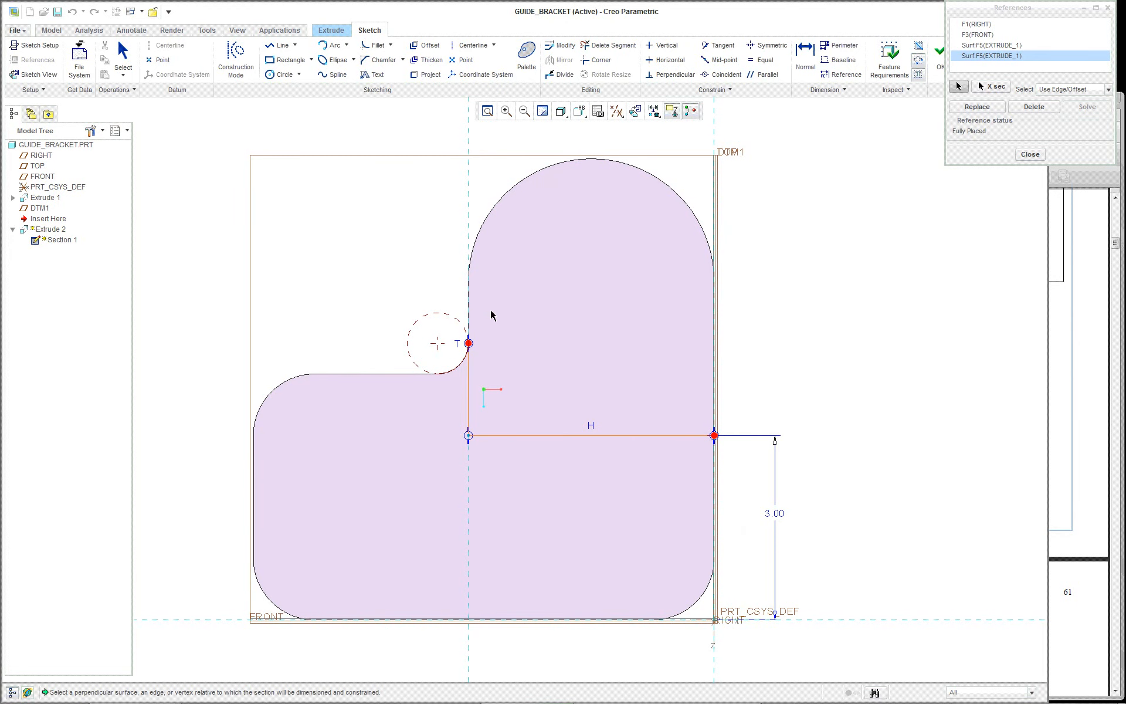
Examine the flat Extrude 1 reference face in a 3D view, close the sketch references, and return to the 2D sketch orientation.
key("ctrl+d")
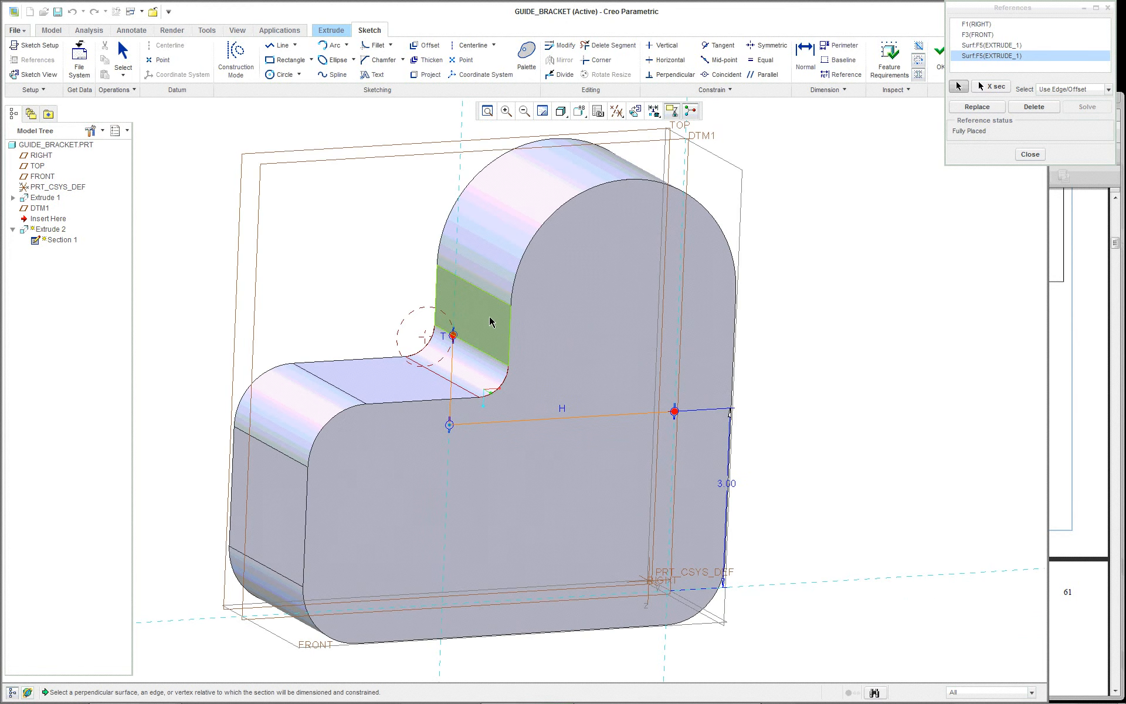
right_click(872, 309)
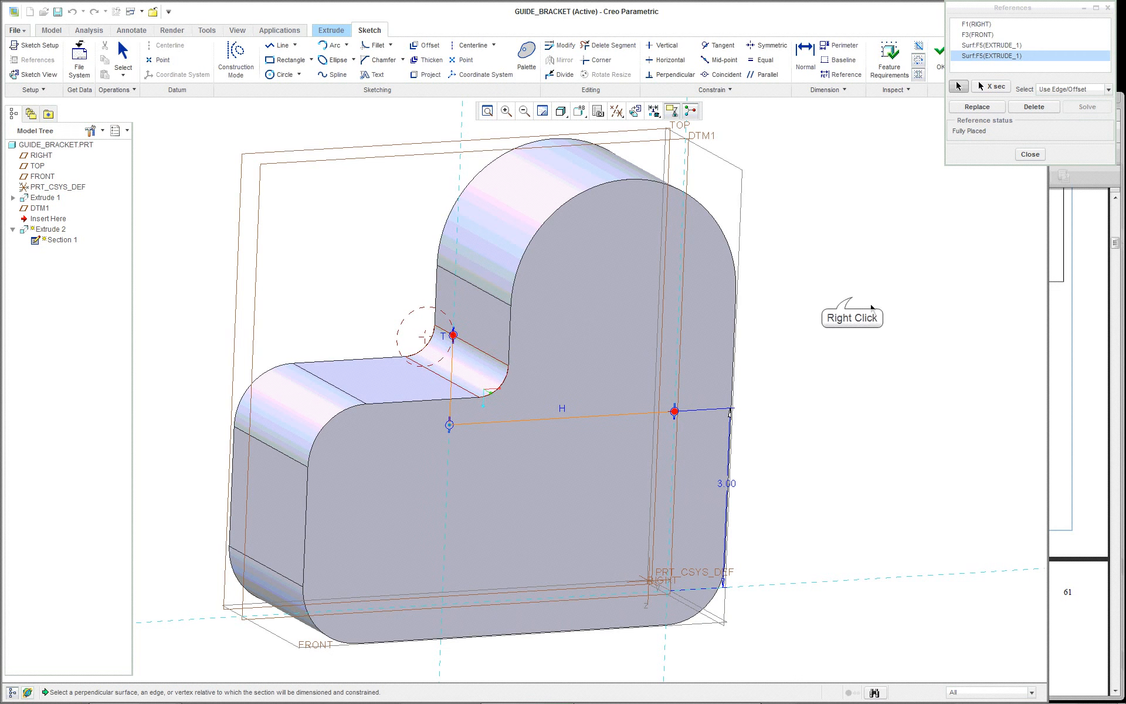
left_click(832, 346)
left_click(959, 86)
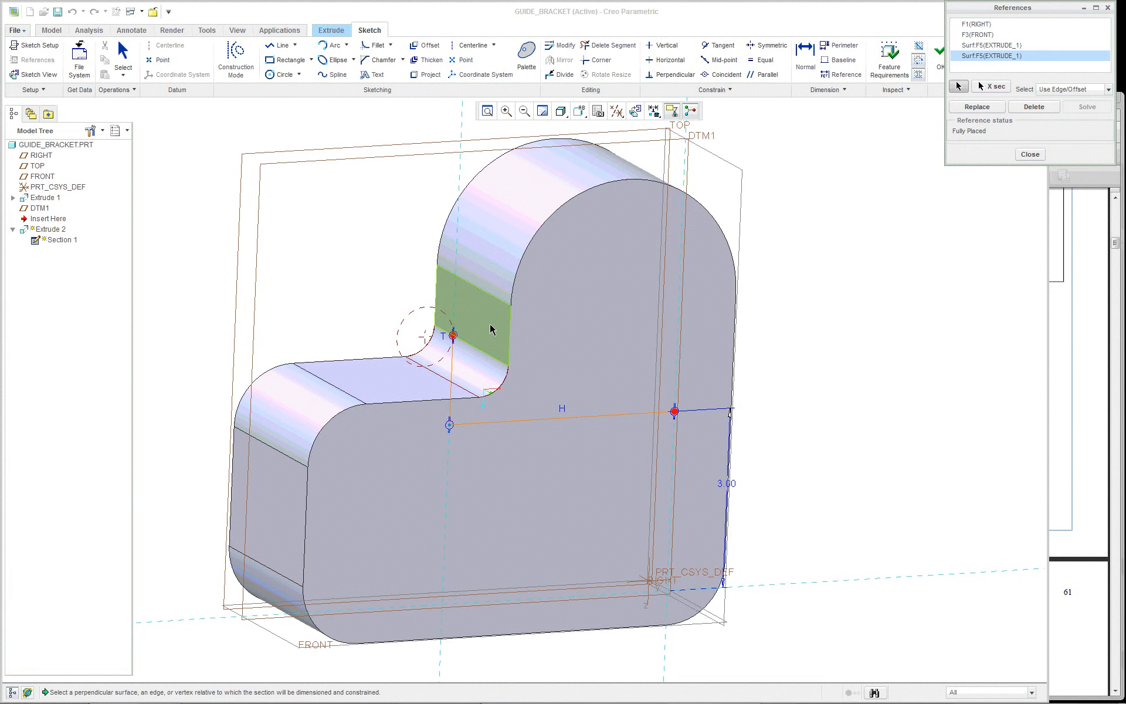
left_click(48, 75)
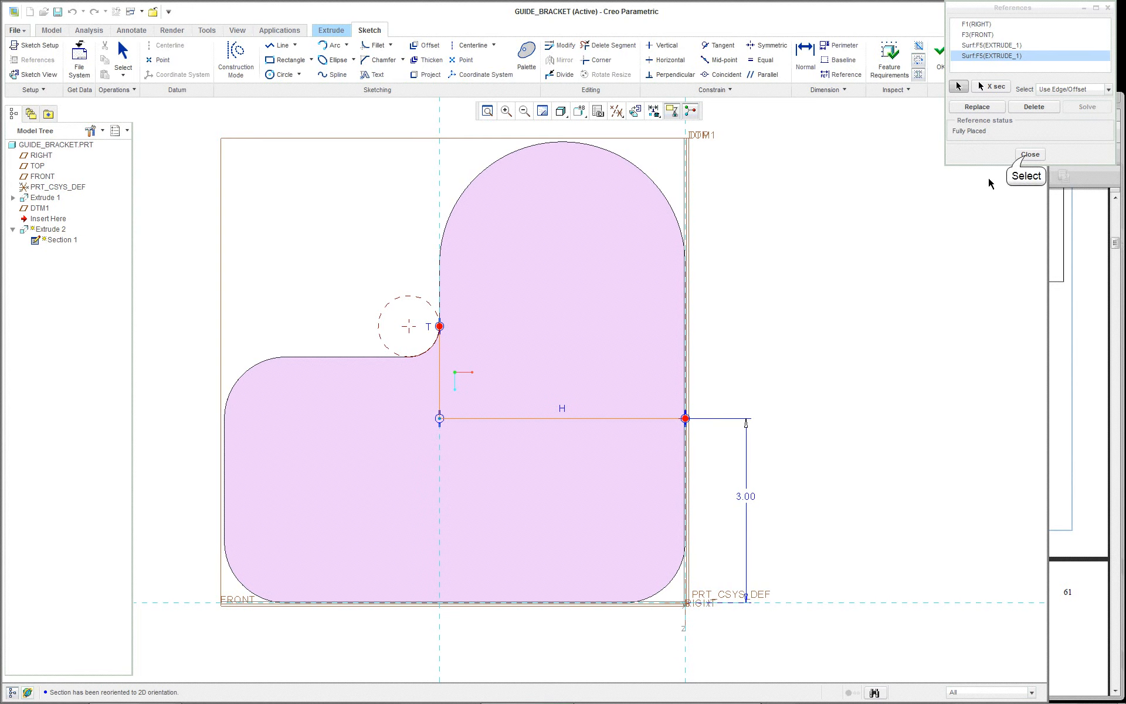
left_click(1030, 155)
mouse_move(799, 346)
middle_mouse_down()
mouse_move(804, 312)
mouse_move(856, 259)
mouse_move(814, 299)
mouse_move(832, 284)
mouse_move(804, 340)
mouse_move(819, 355)
middle_mouse_up()
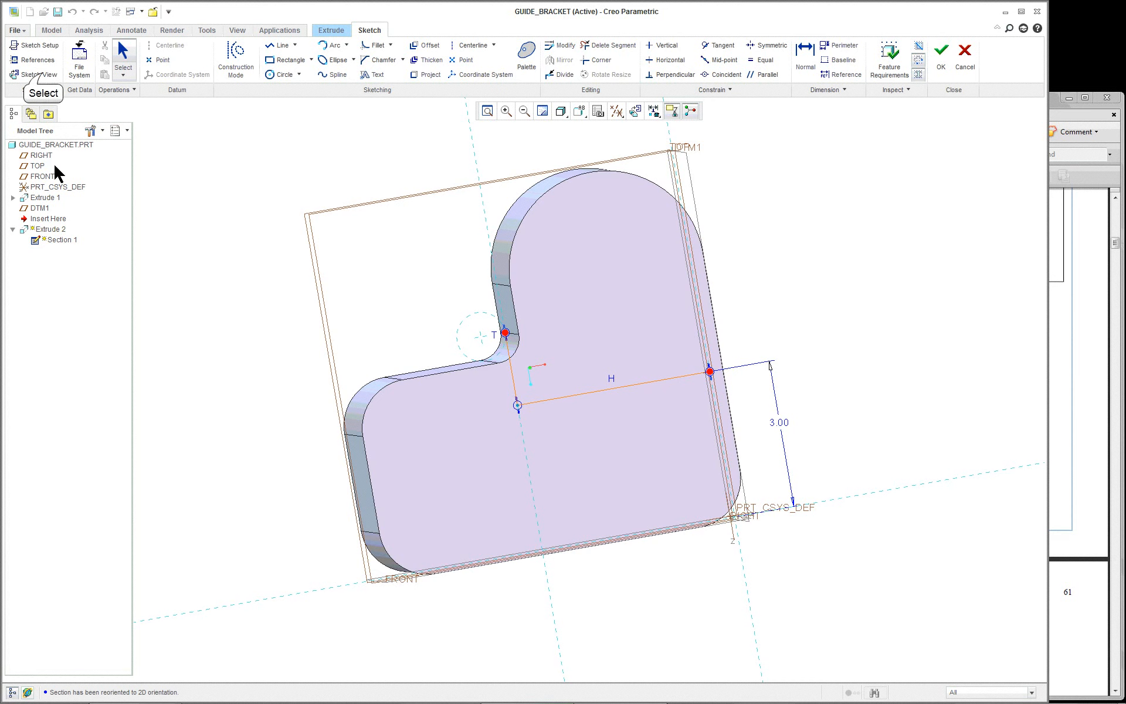
left_click(41, 74)
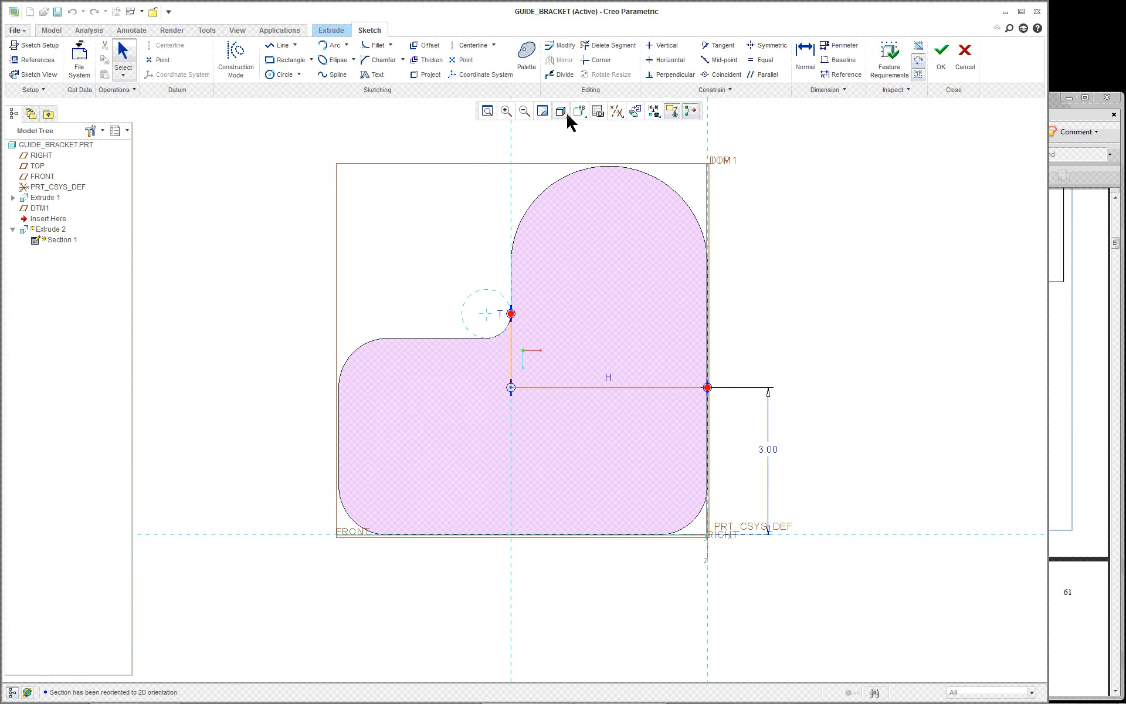
Set the default model orientation to Isometric in the model display options without saving a configuration file.
key("ctrl+d")
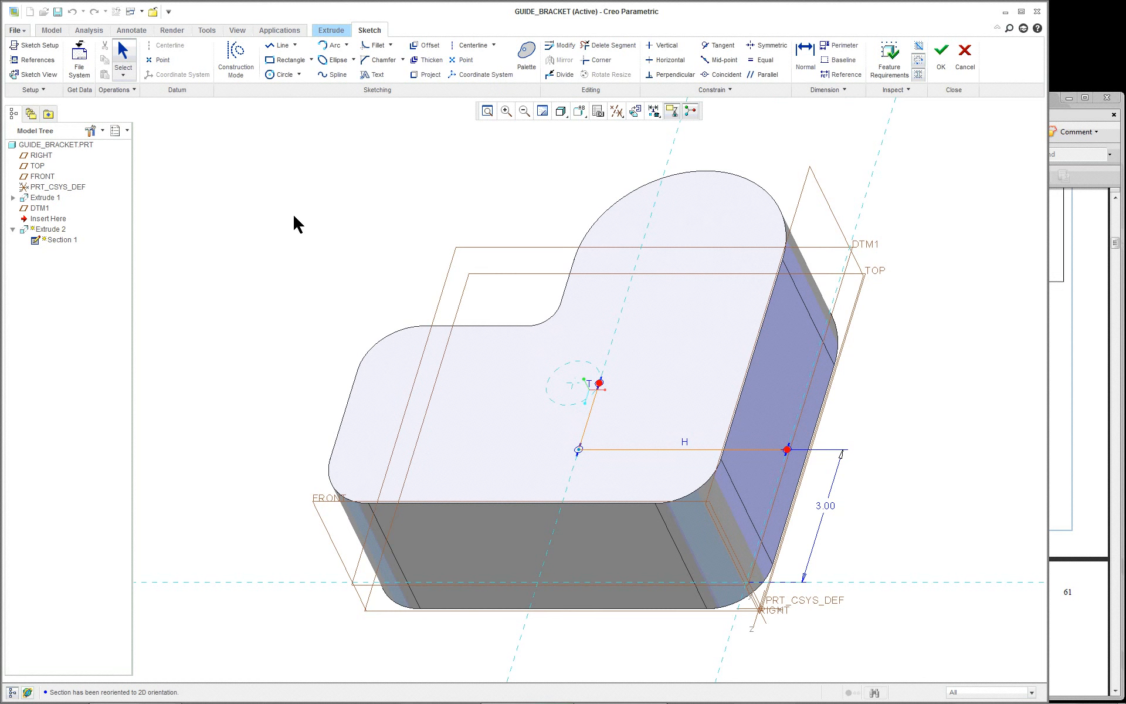
left_click(16, 32)
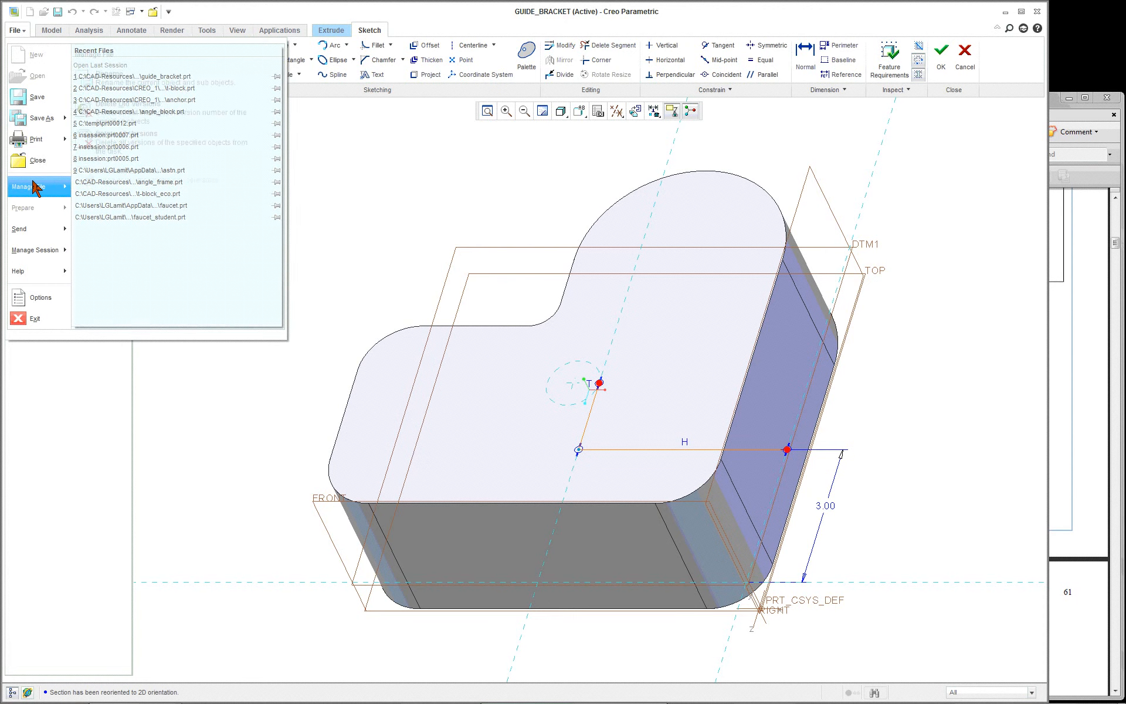
mouse_move(36, 187)
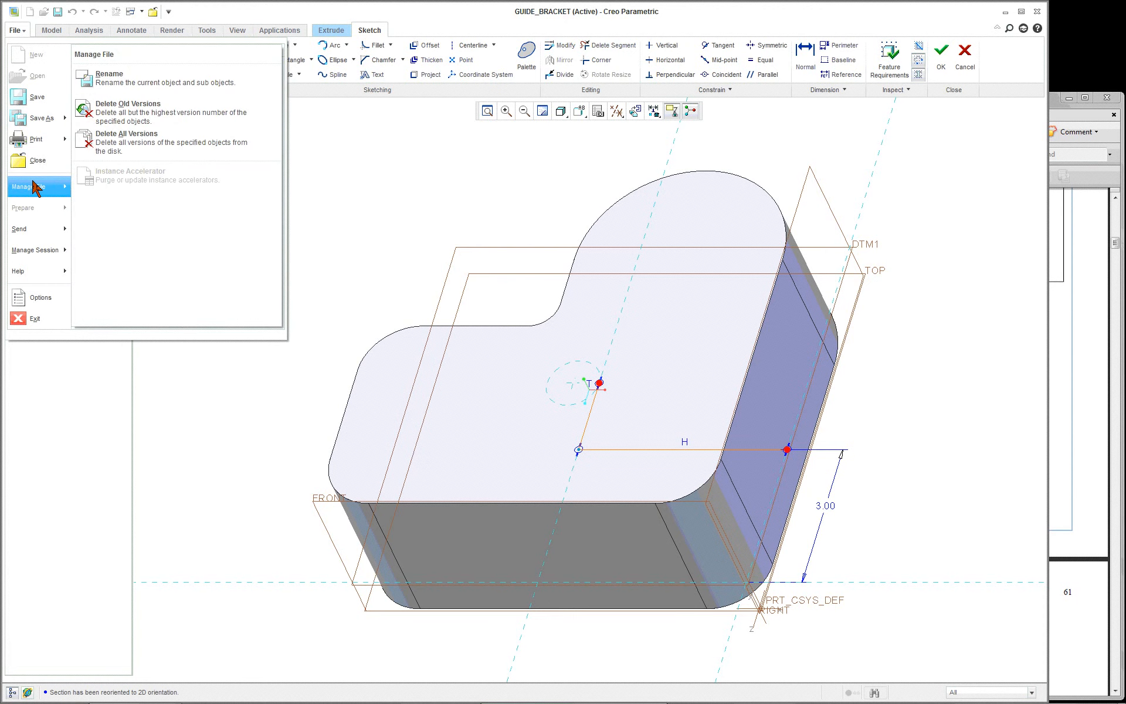
left_click(40, 301)
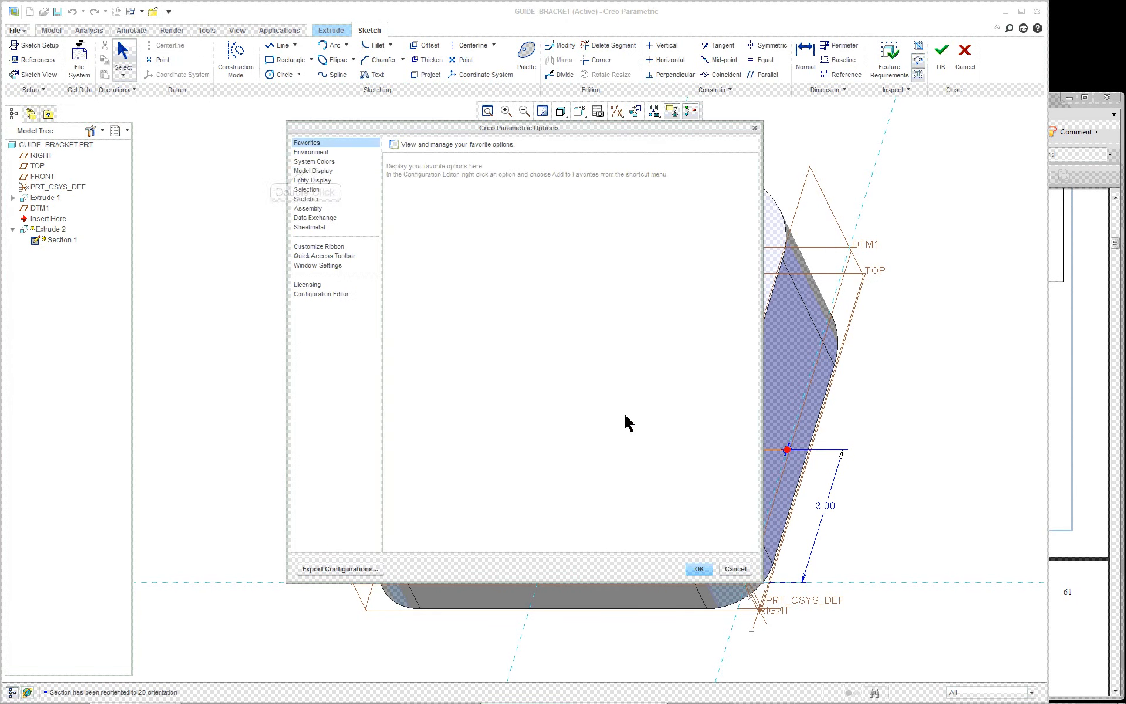
double_click(307, 173)
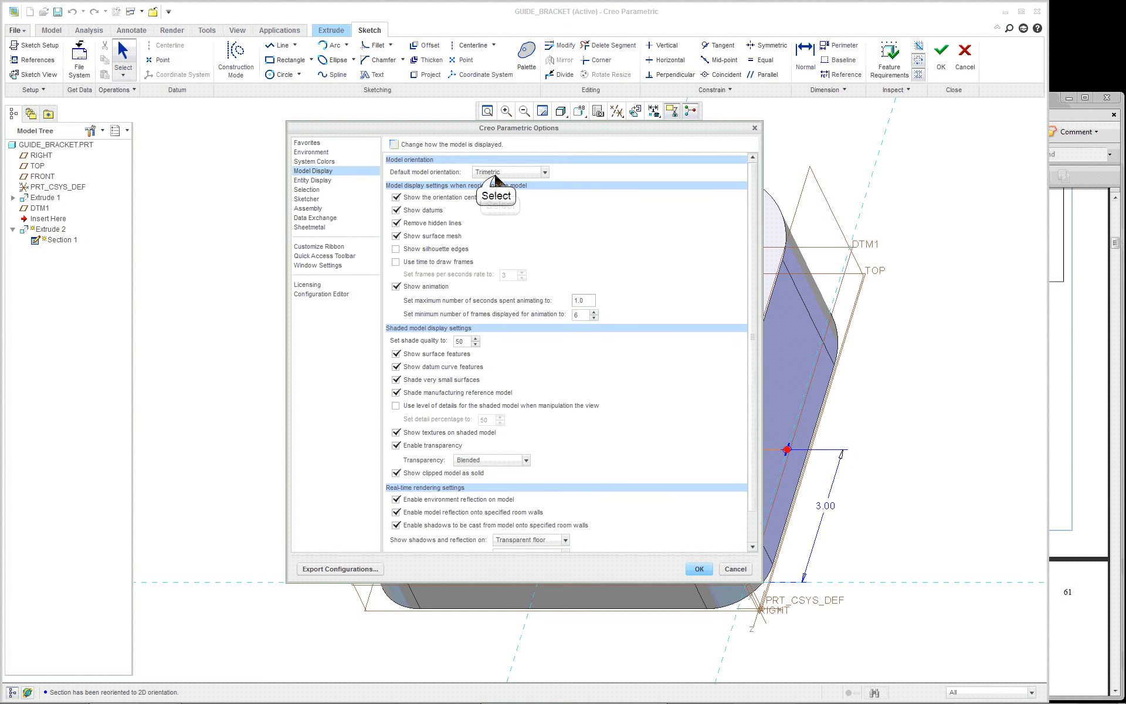
left_click(544, 172)
left_click(498, 184)
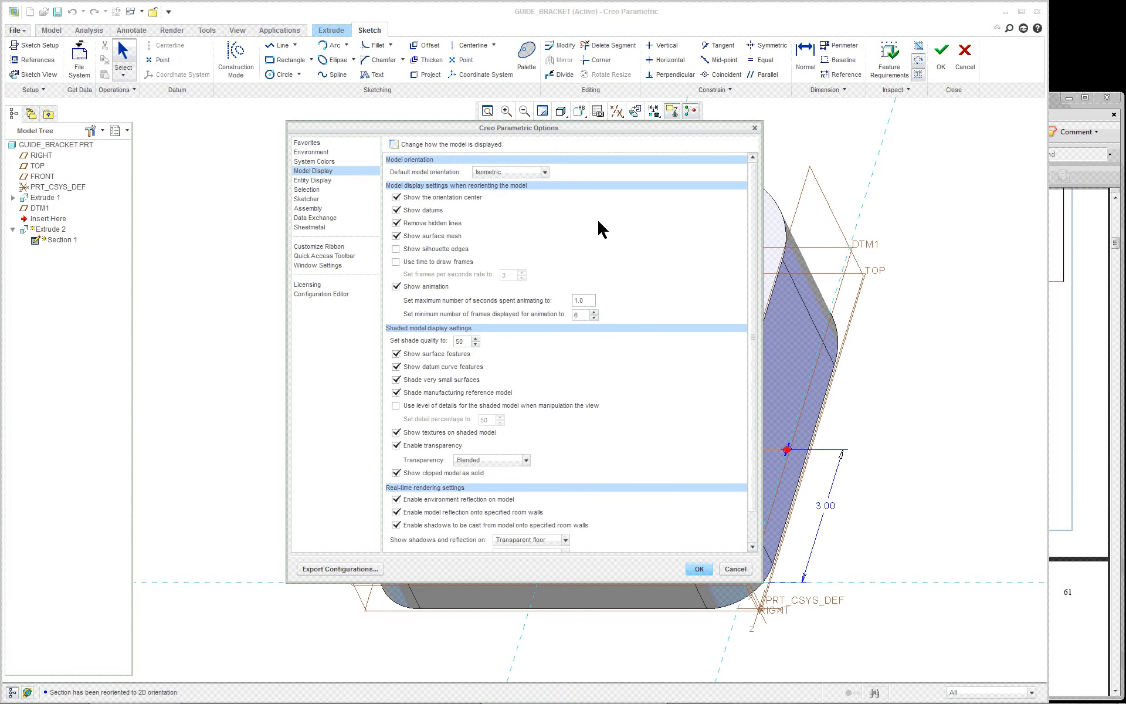
left_click(706, 572)
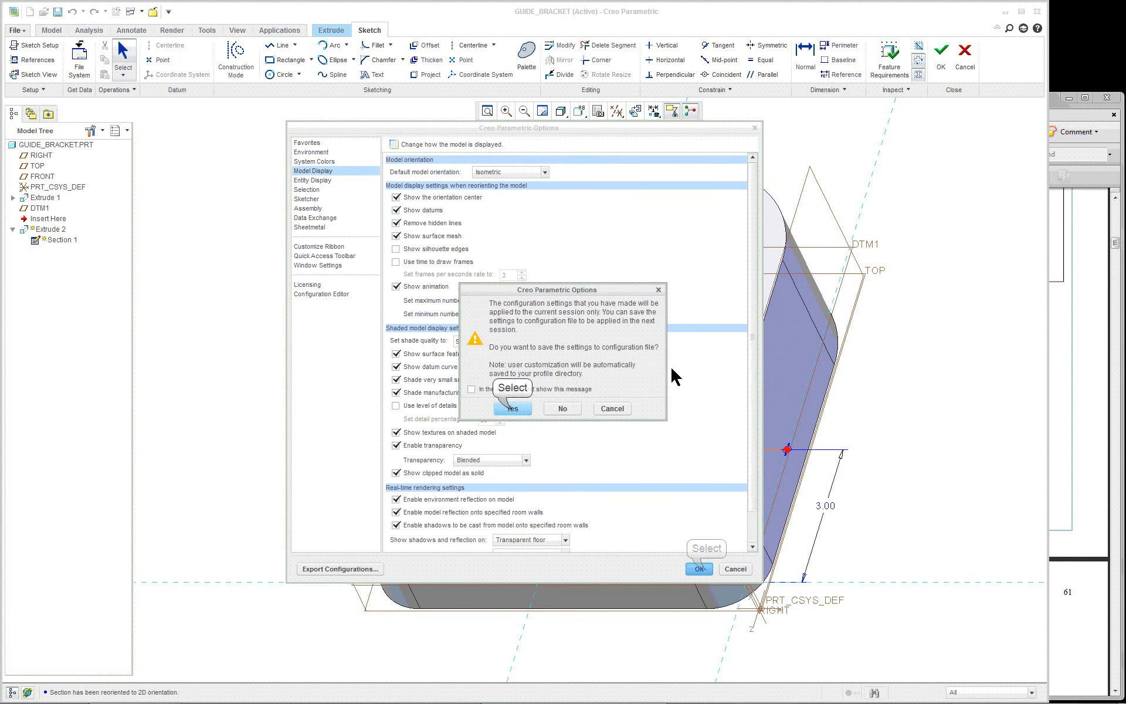
left_click(512, 406)
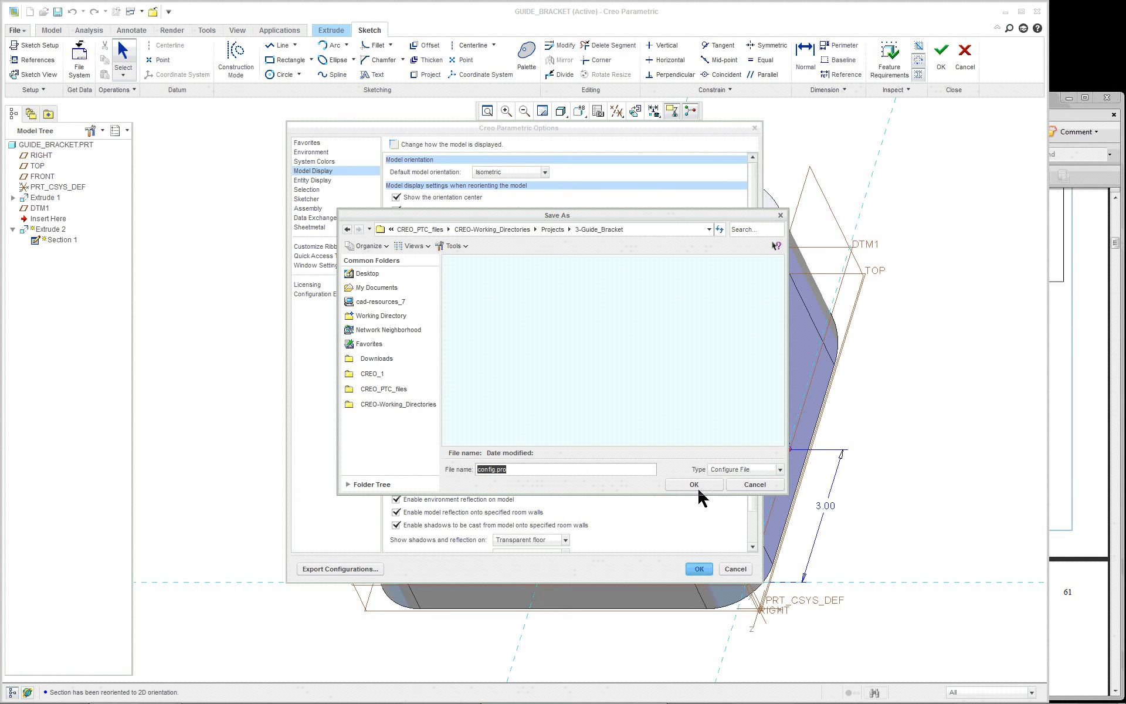
left_click(759, 486)
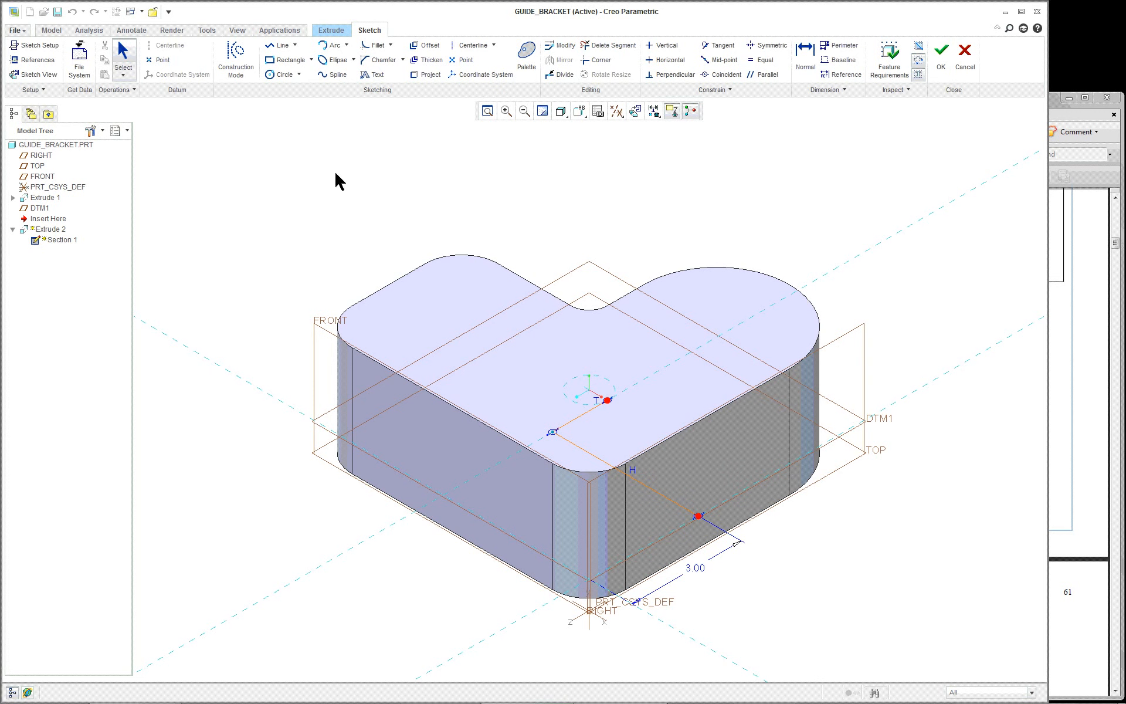
Accept the Extrude 2 sketch and toggle the feature's Remove Material option off and back on.
left_click(937, 61)
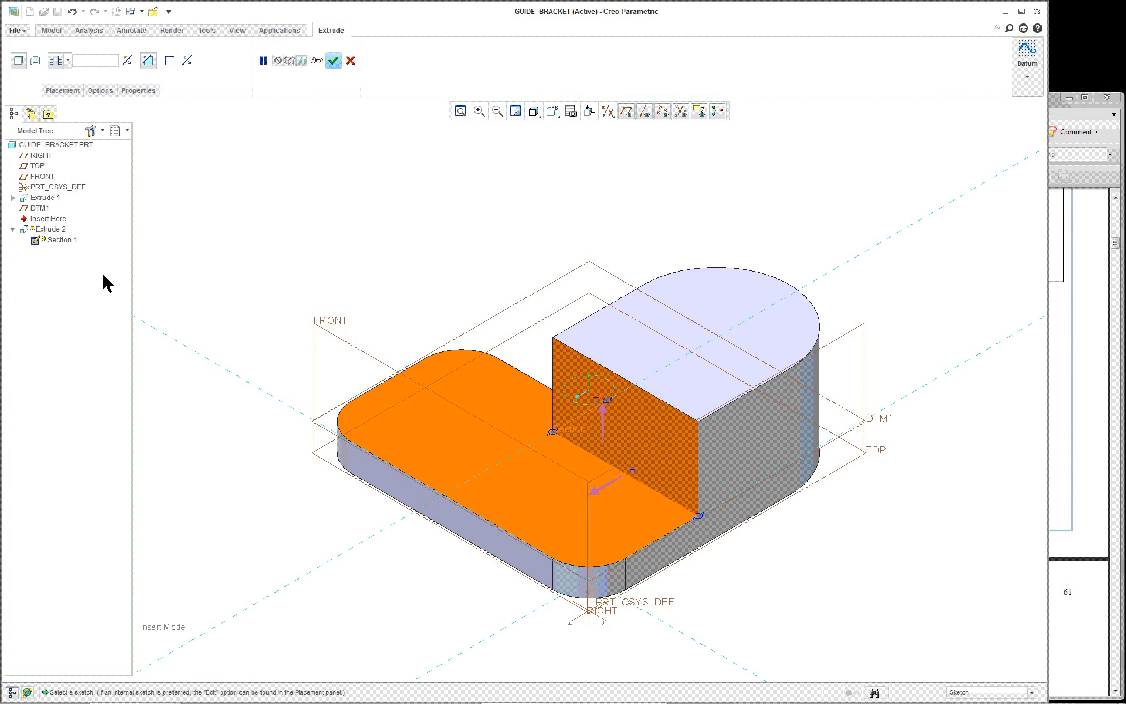
left_click(149, 61)
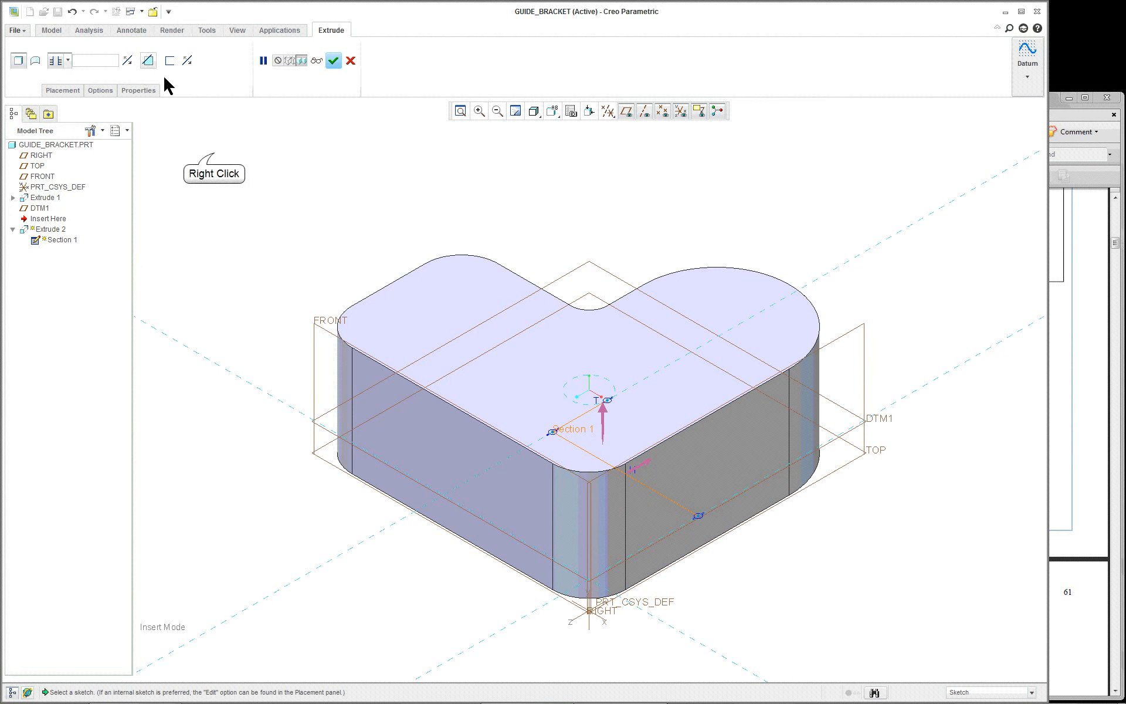
right_click(214, 155)
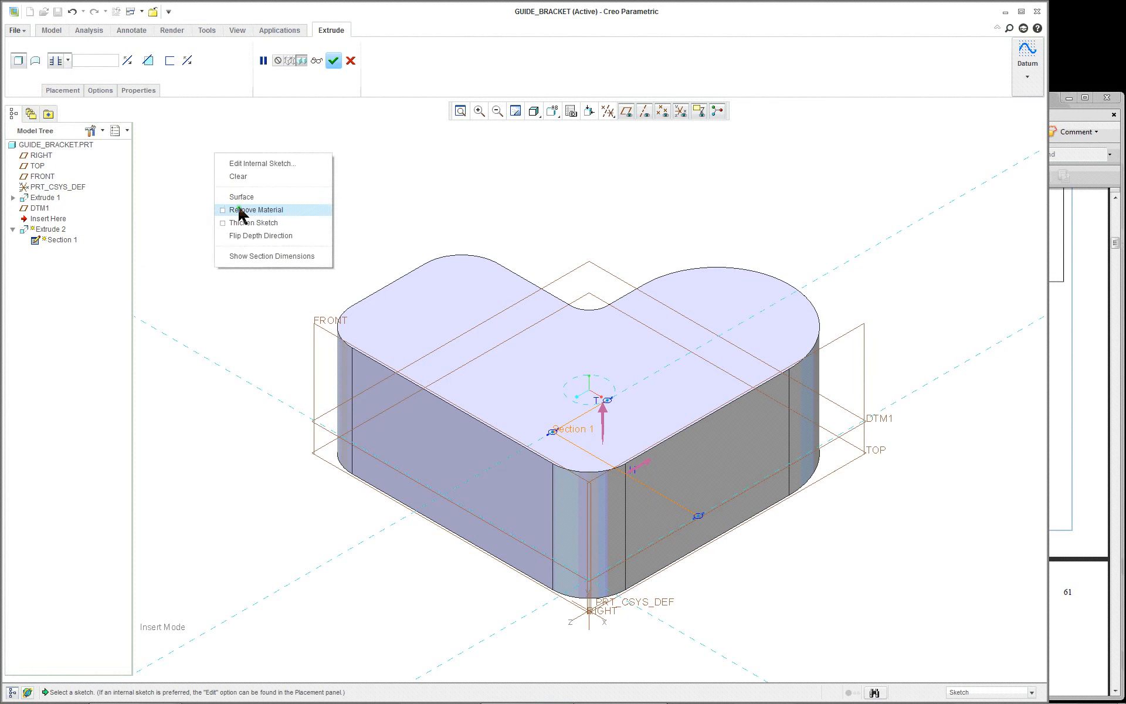
left_click(180, 201)
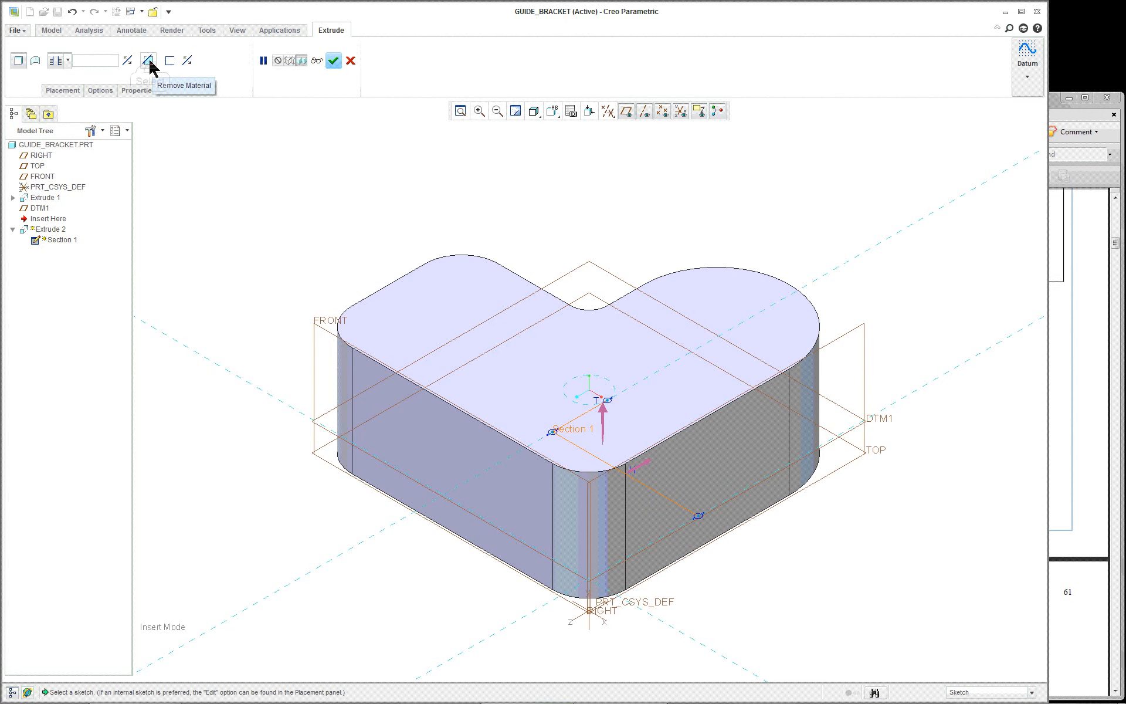
left_click(149, 62)
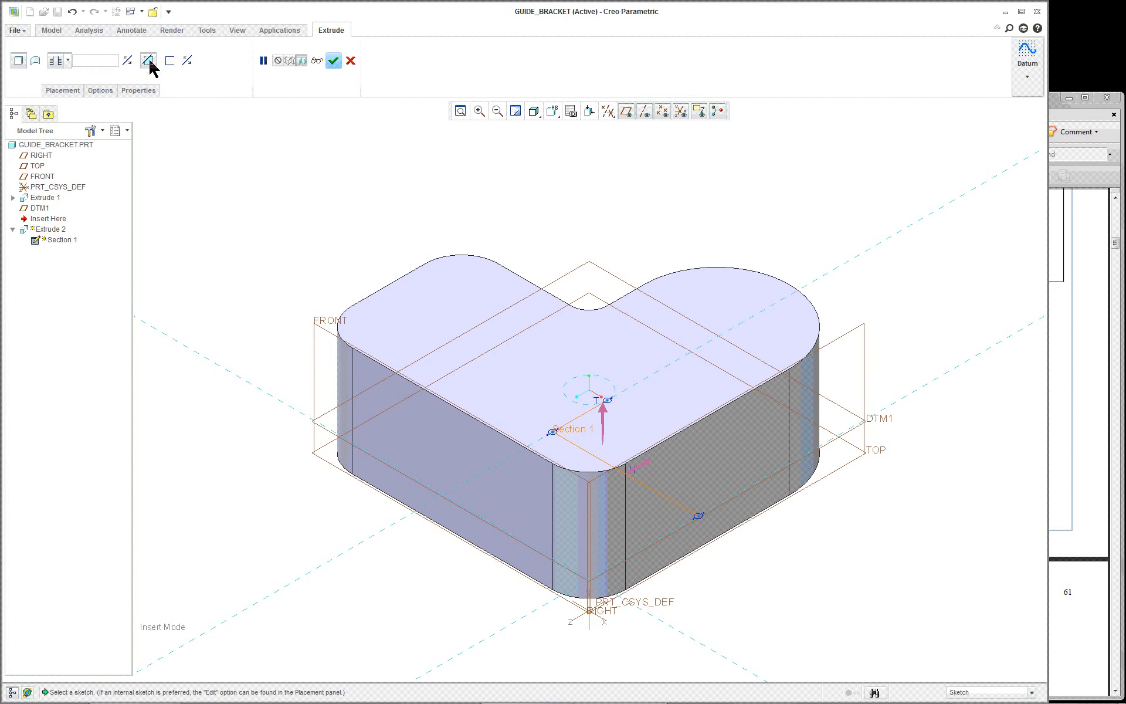
Flip the material side of Extrude 2 so it cuts above the wide base portion, and complete the feature.
scroll(344, 237, "down", 1)
scroll(344, 237, "up", 1)
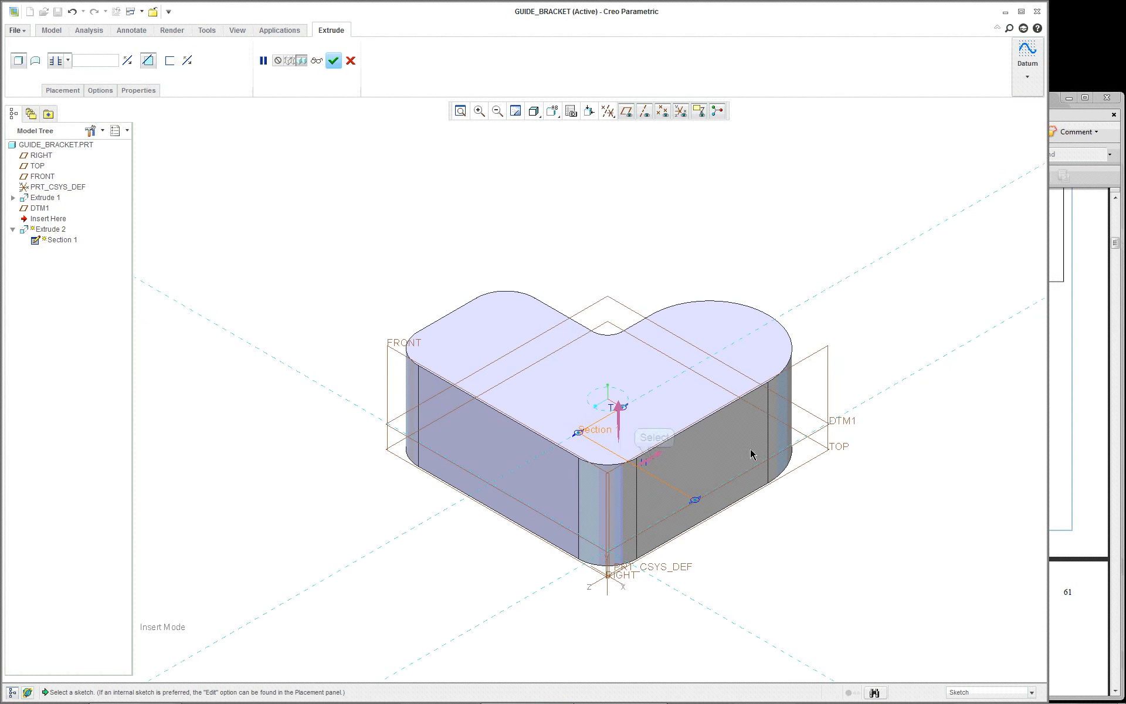
left_click(656, 463)
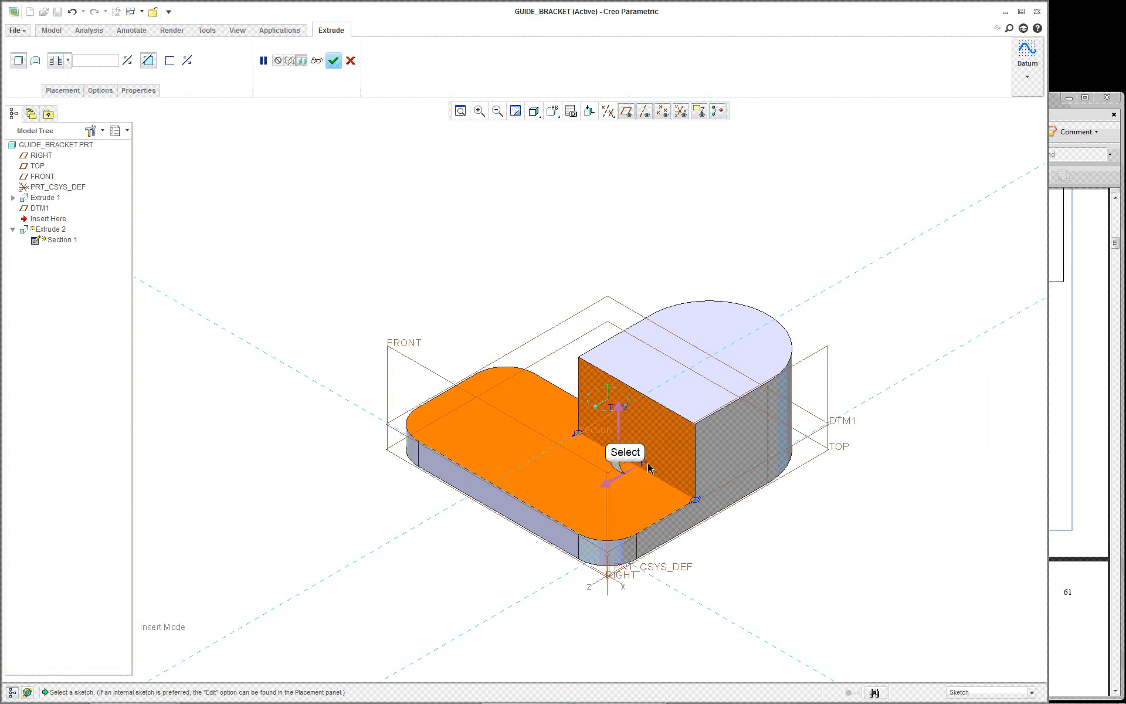
left_click(656, 464)
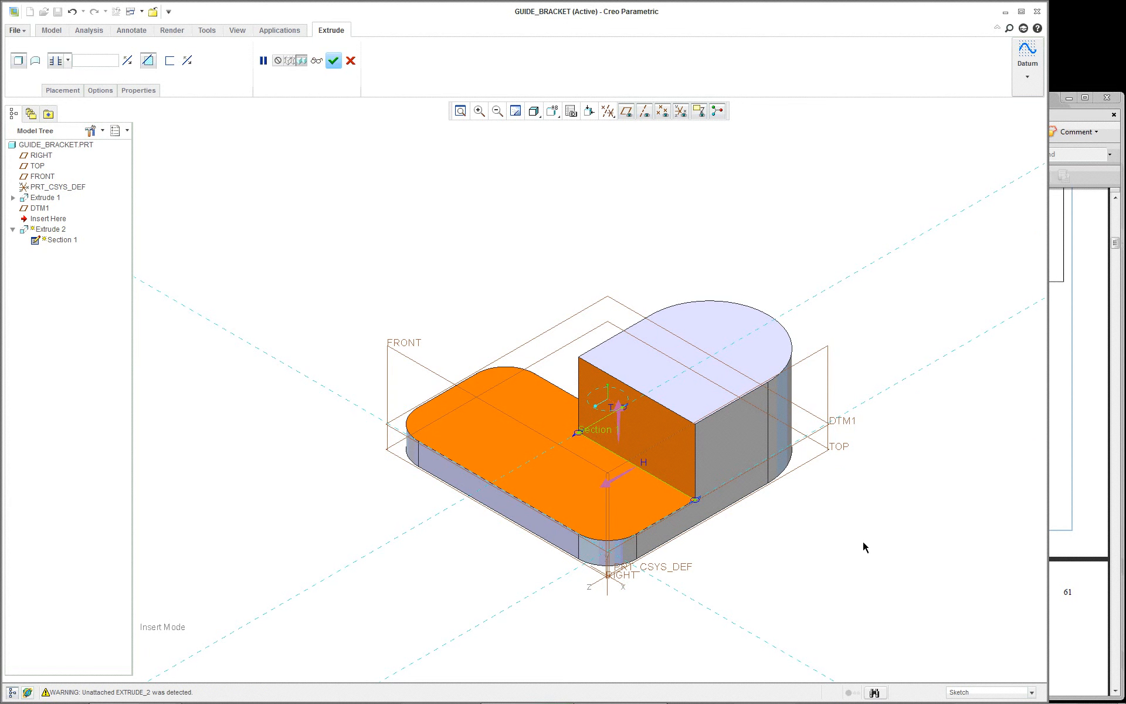
scroll(864, 547, "down", 1)
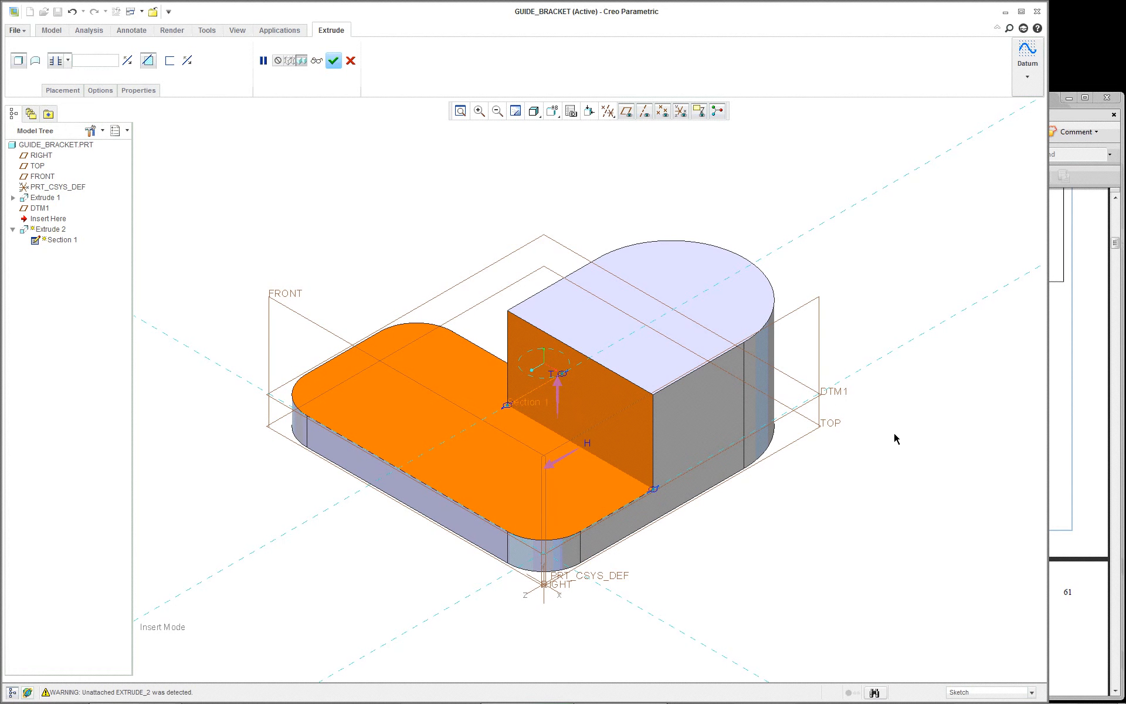
left_click(334, 61)
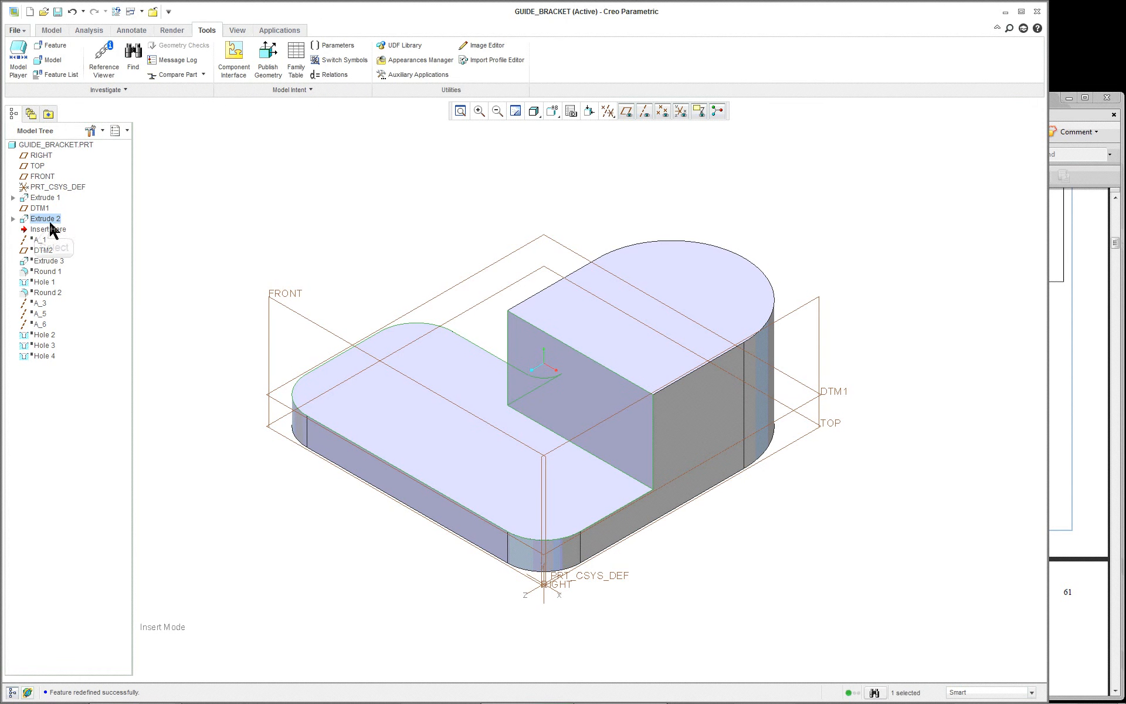
Create a datum axis through the cylindrical surface of Extrude 1 at the bracket's rounded end.
left_click(50, 229)
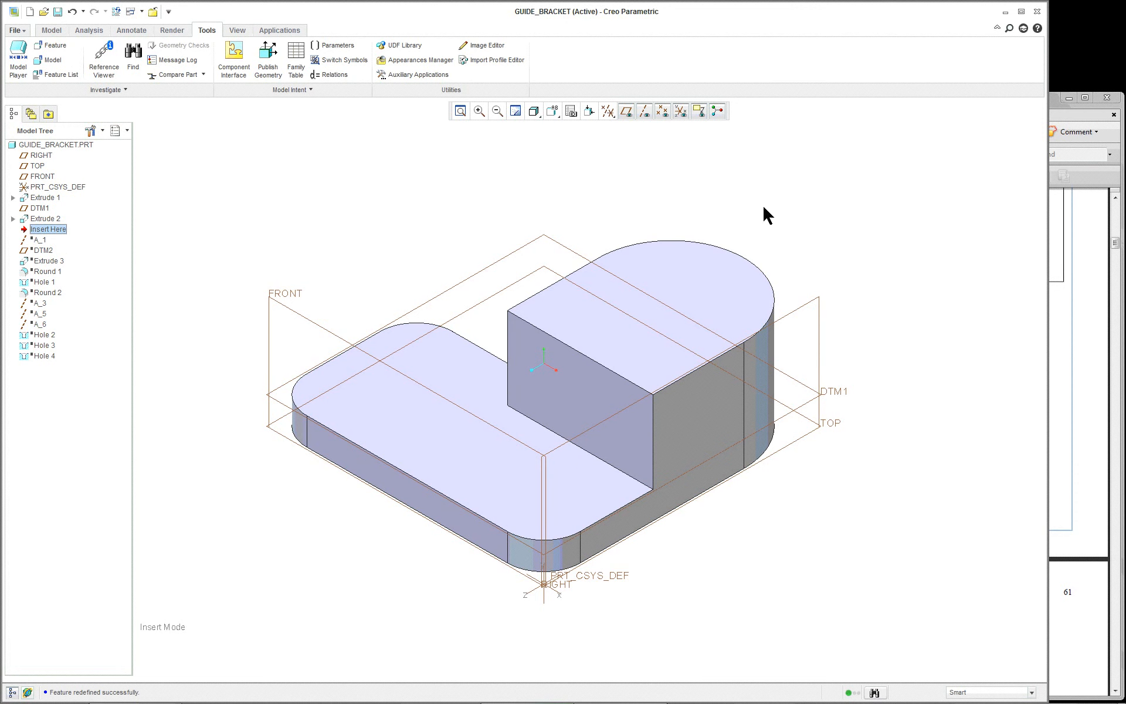
left_click(52, 31)
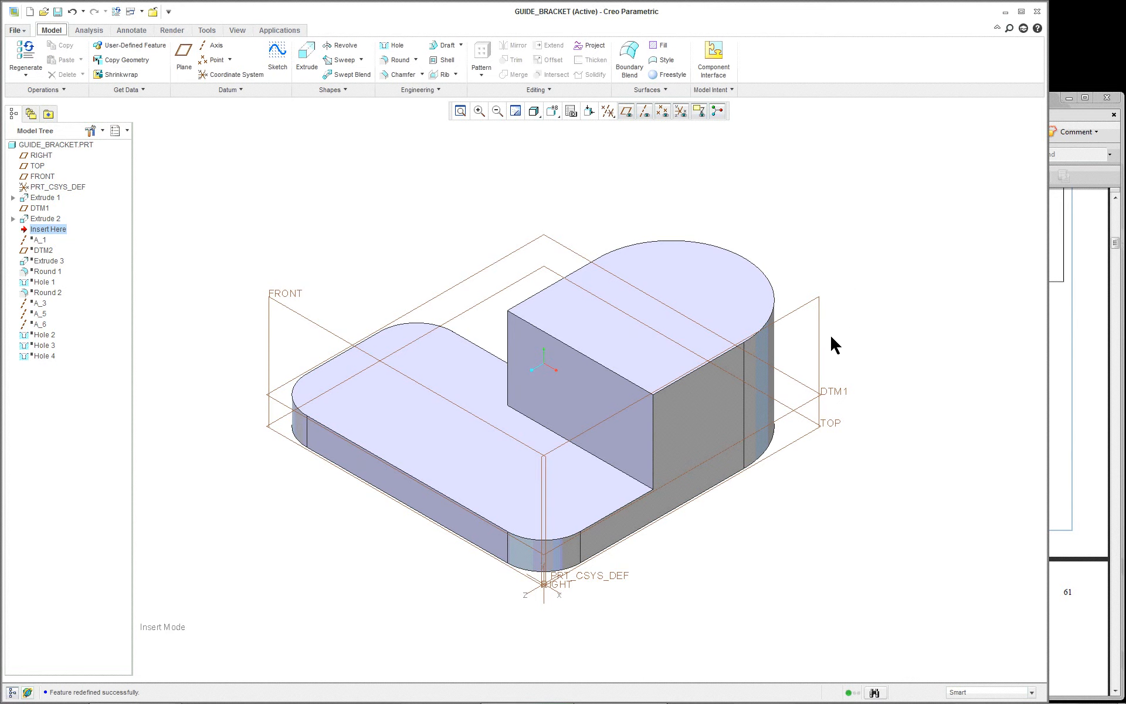
mouse_move(832, 337)
middle_mouse_down()
mouse_move(773, 310)
mouse_move(707, 317)
mouse_move(744, 325)
mouse_move(746, 359)
middle_mouse_up()
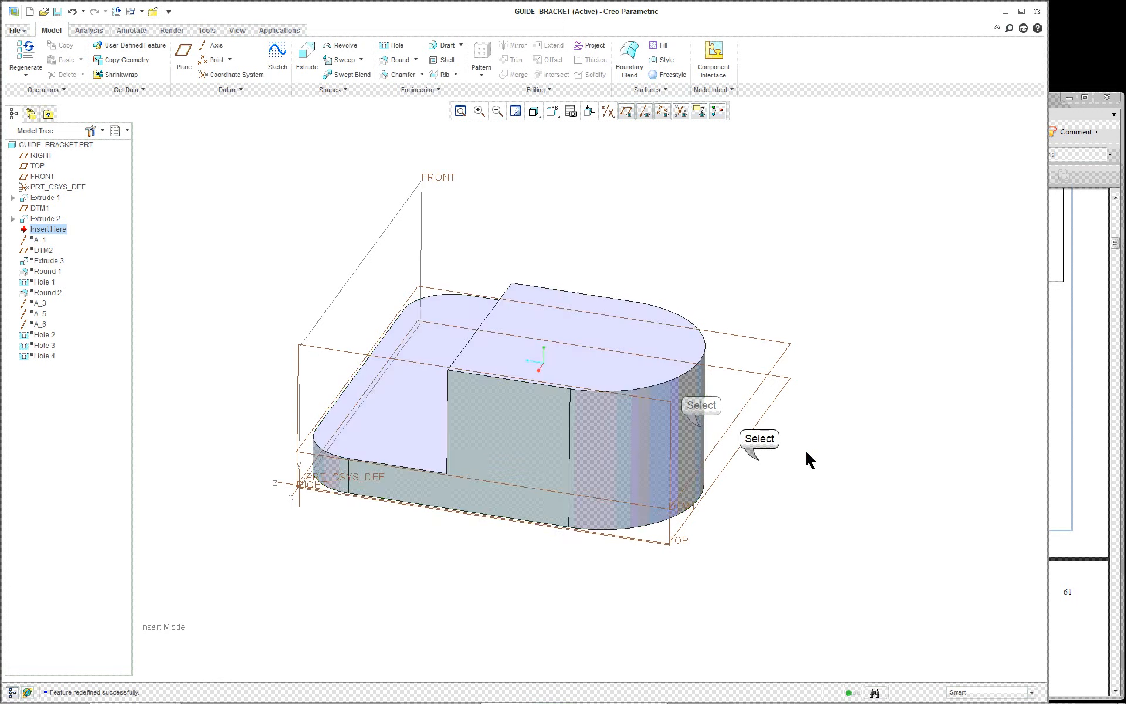
left_click(759, 465)
left_click(693, 432)
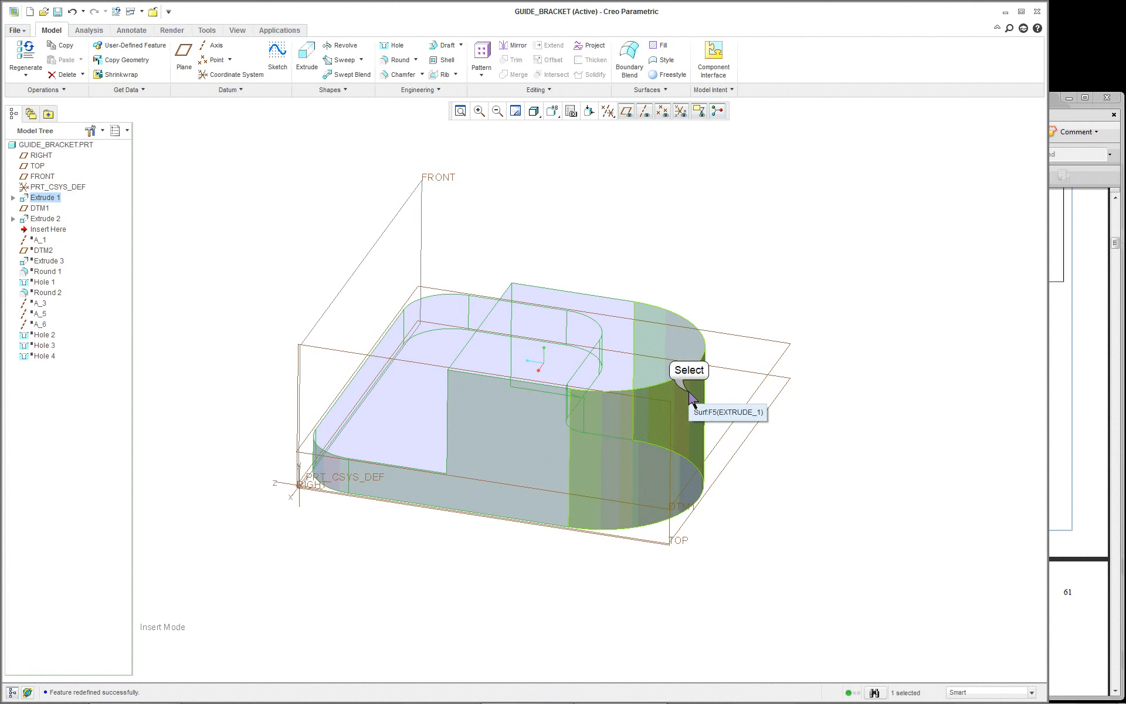
left_click(689, 392)
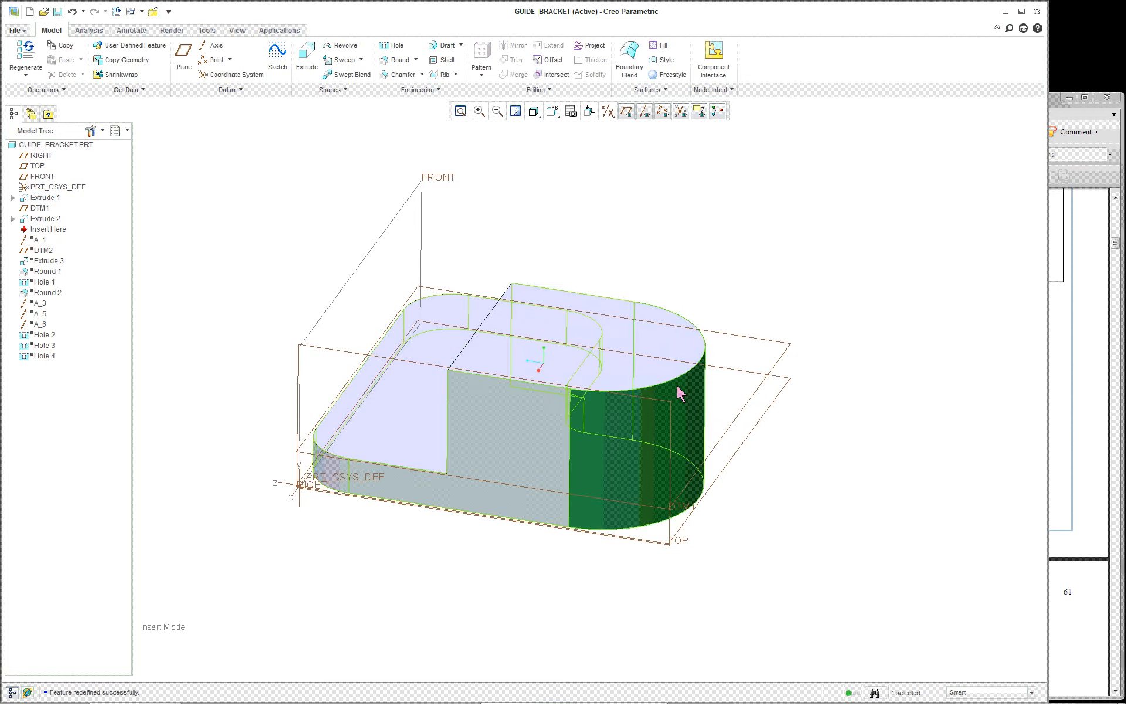
left_click(208, 45)
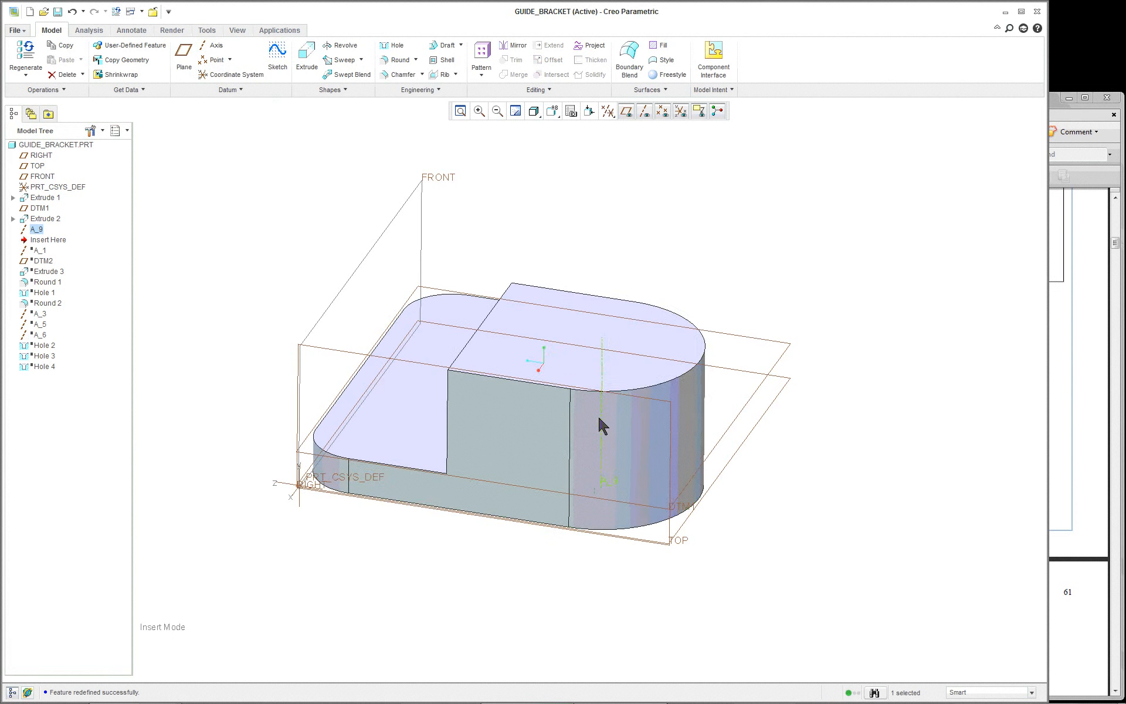
Delete the datum axis just added after Extrude 2.
scroll(796, 365, "up", 2)
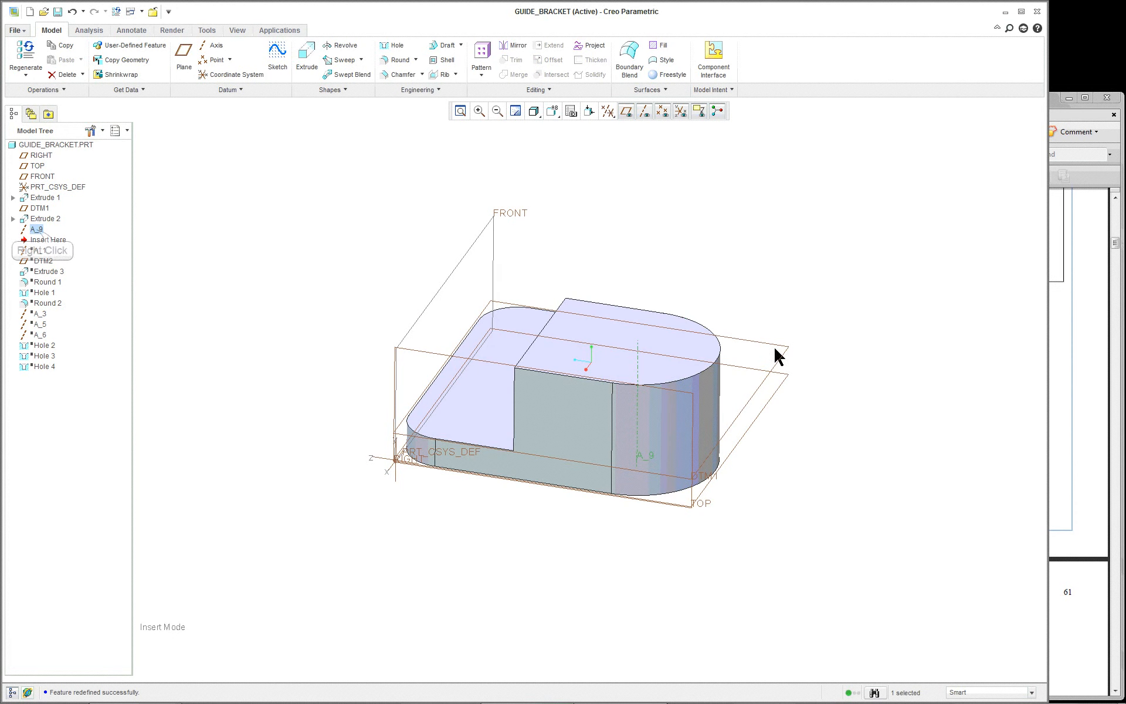
right_click(38, 231)
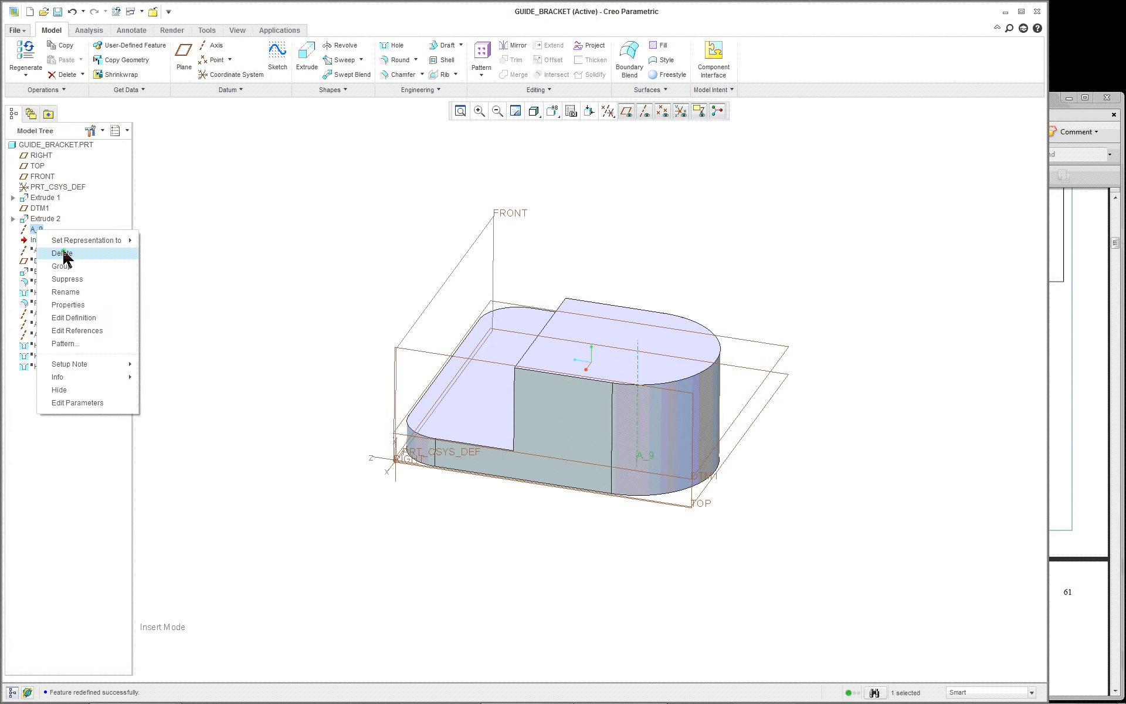
left_click(61, 254)
left_click(542, 365)
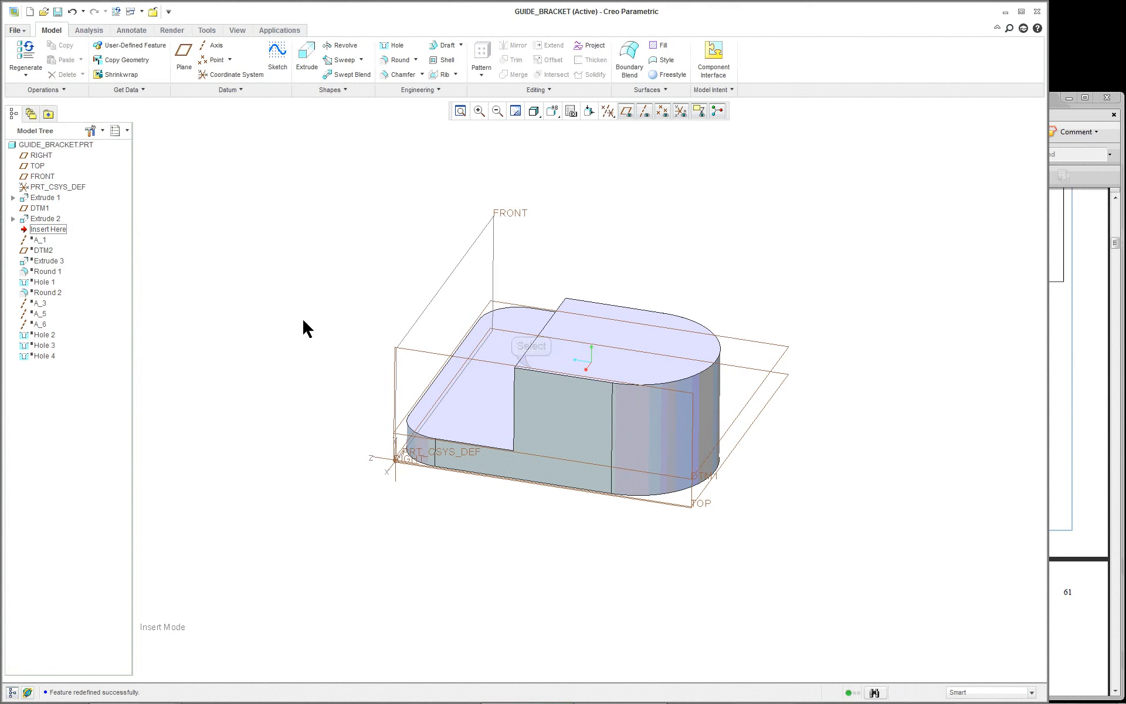
Roll the insertion point forward past axis A_1 and select that axis.
left_click(44, 232)
left_click_drag(44, 231, 44, 239)
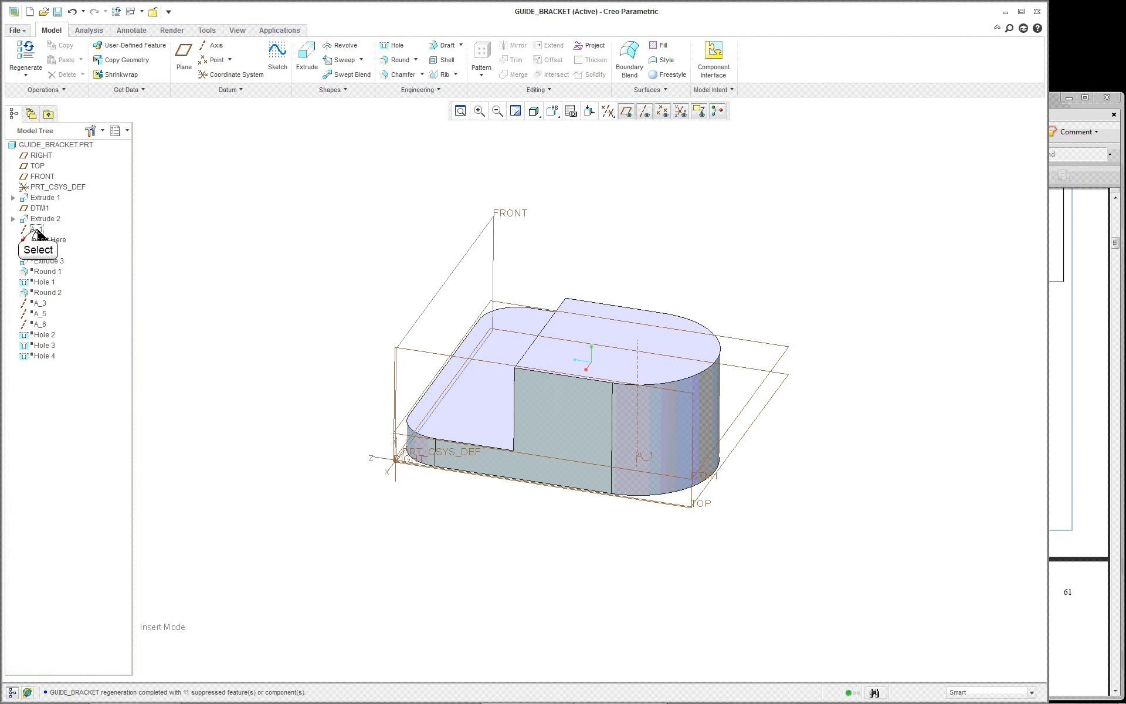
left_click(36, 229)
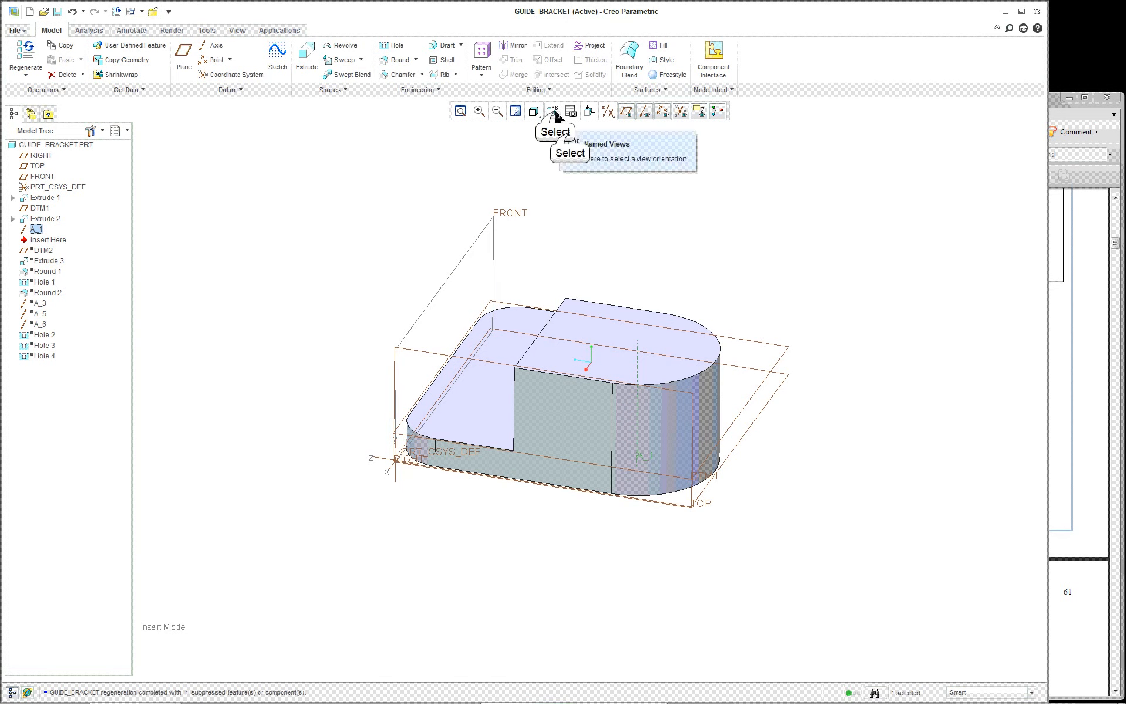
Create a datum plane through axis A_1 and parallel to the RIGHT plane.
left_click(552, 111)
left_click(569, 131)
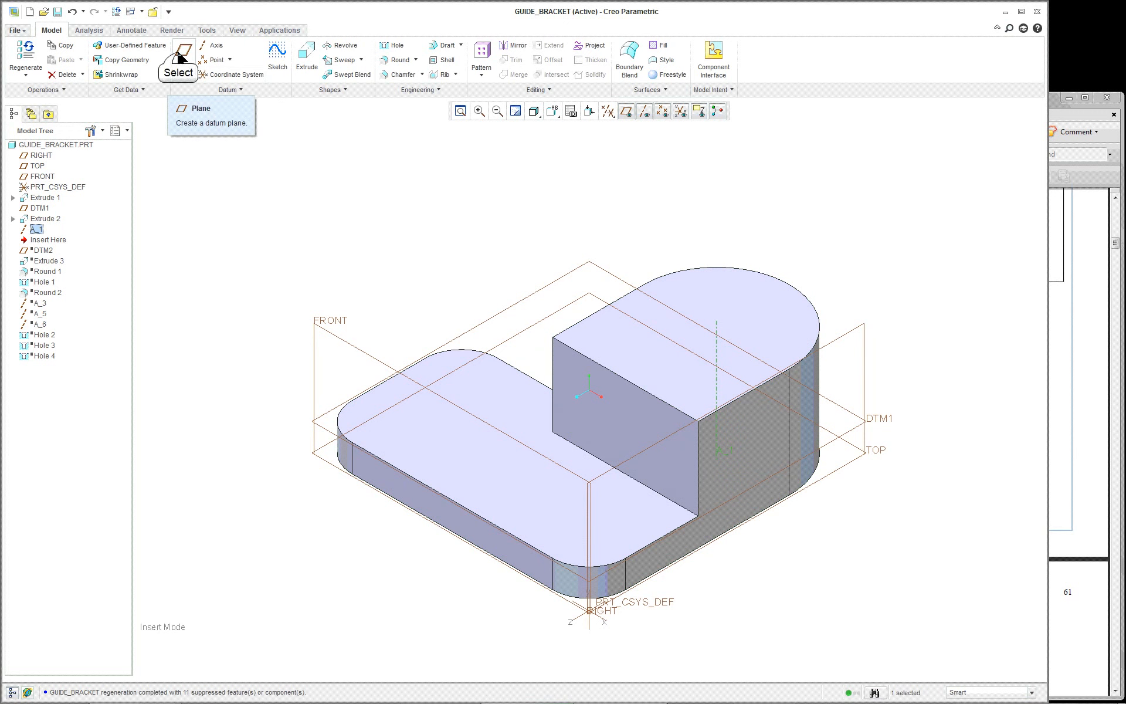
left_click(180, 55)
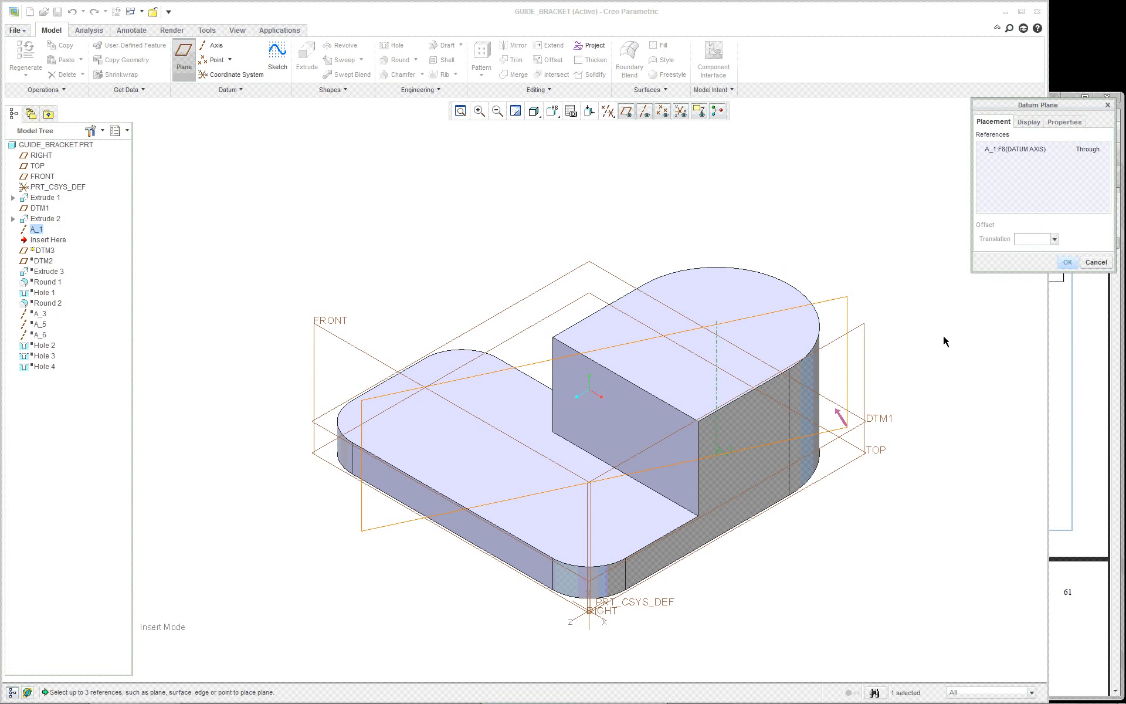
left_click(868, 380, "ctrl")
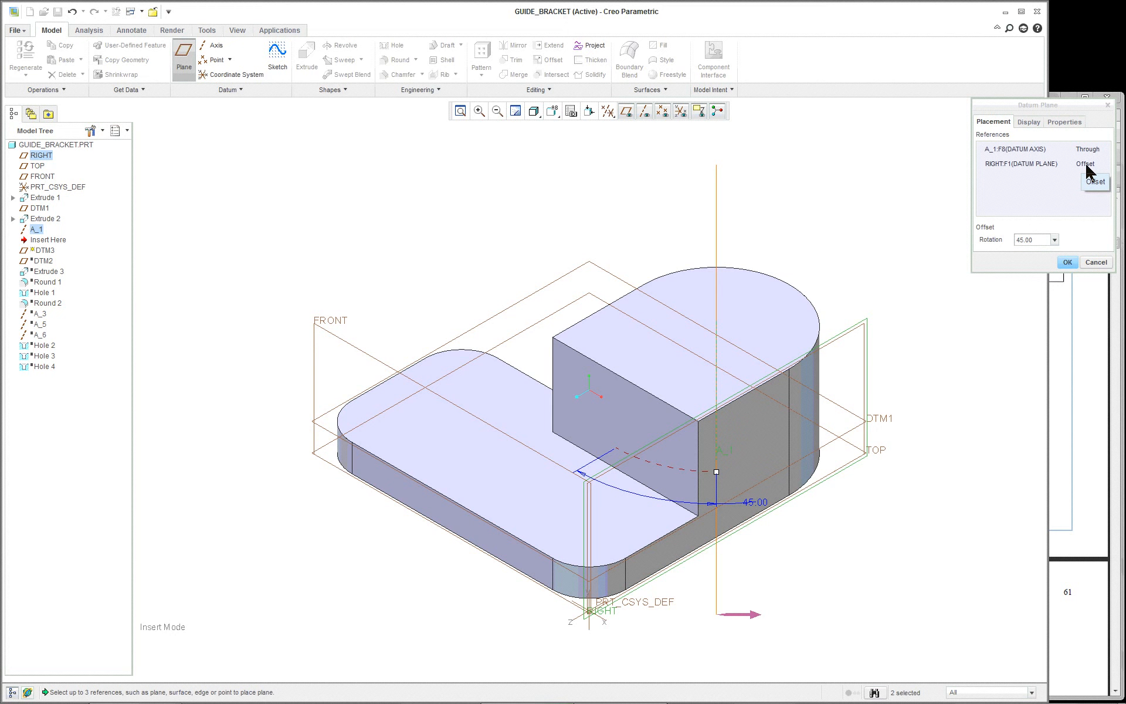
left_click(1105, 167)
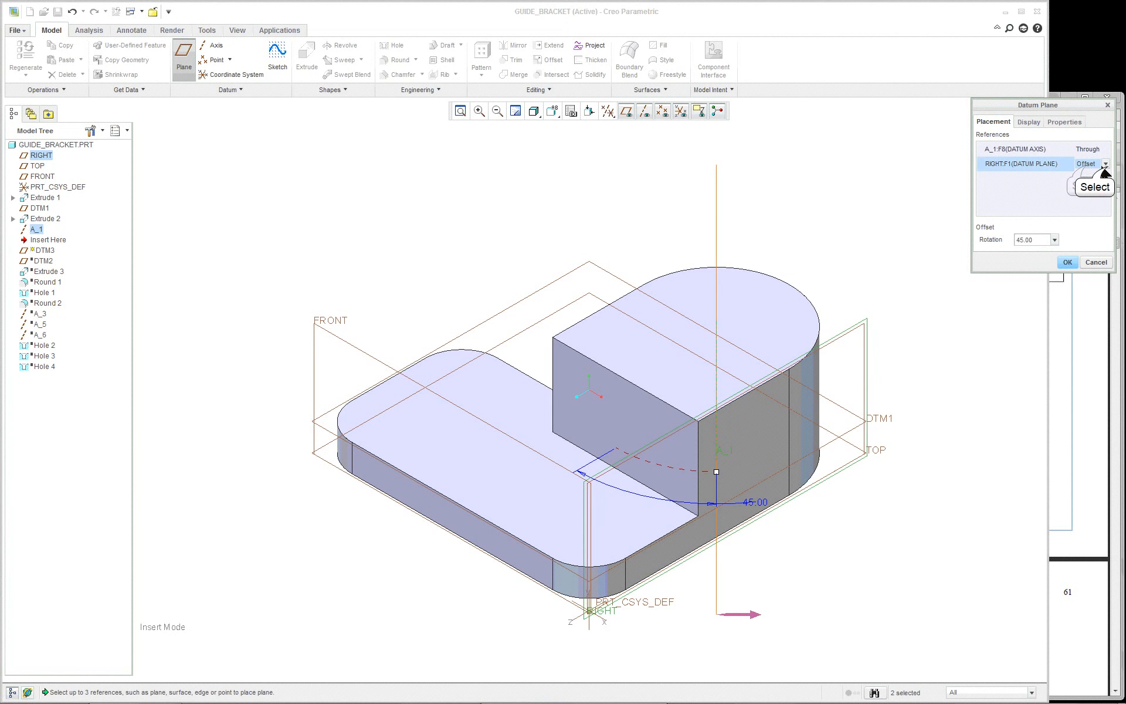
left_click(1105, 165)
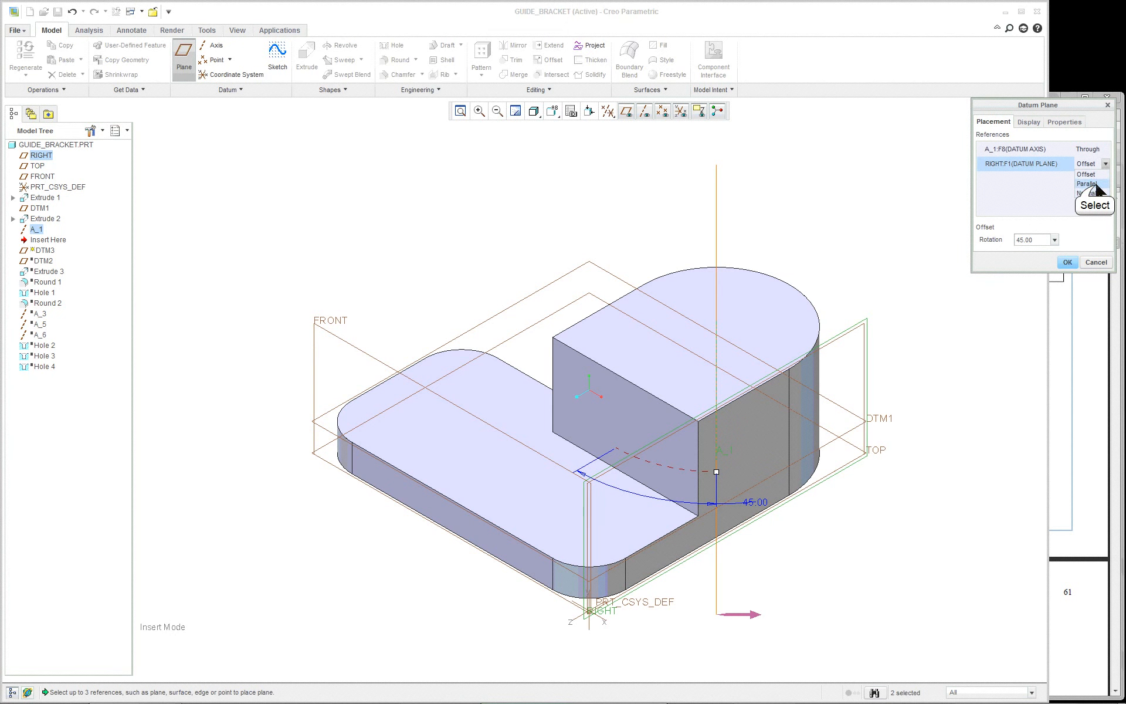
left_click(1095, 185)
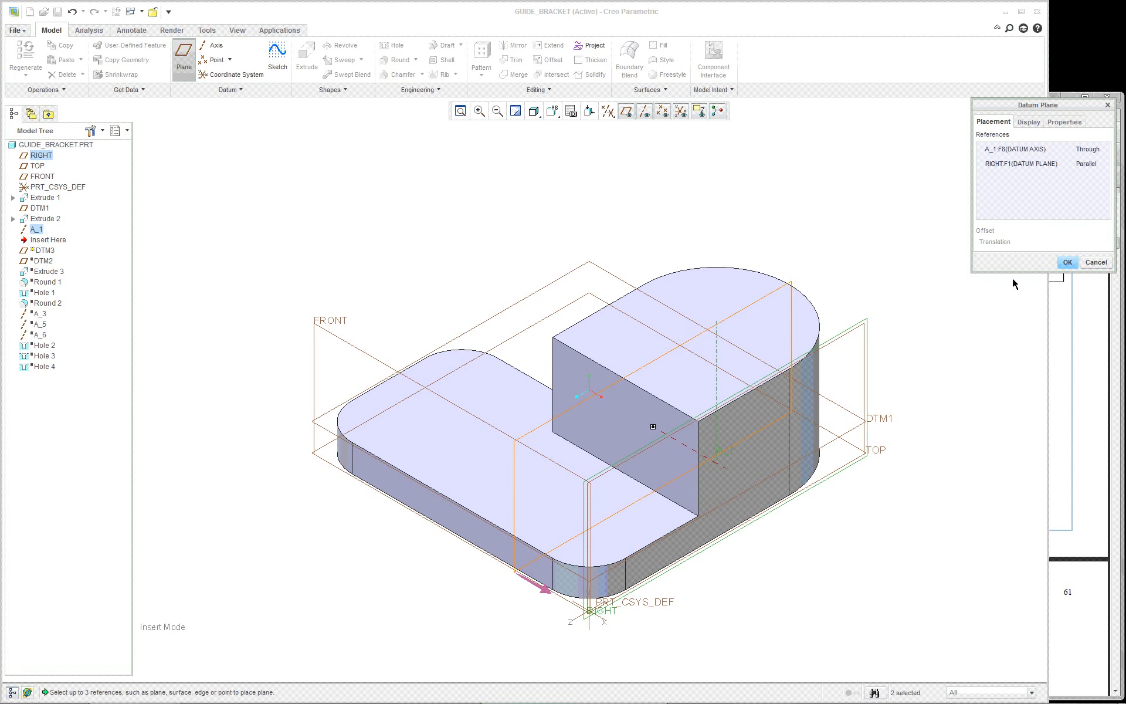
left_click(1067, 262)
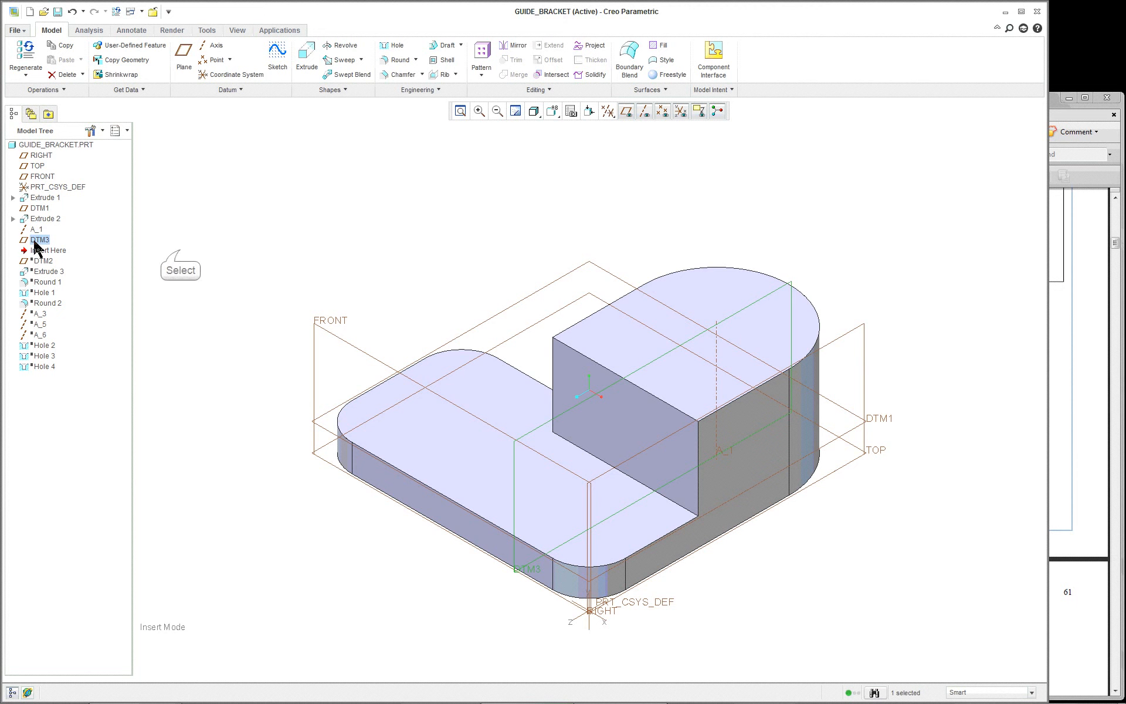
Undo the creation of the datum plane through axis A_1.
left_click(180, 251)
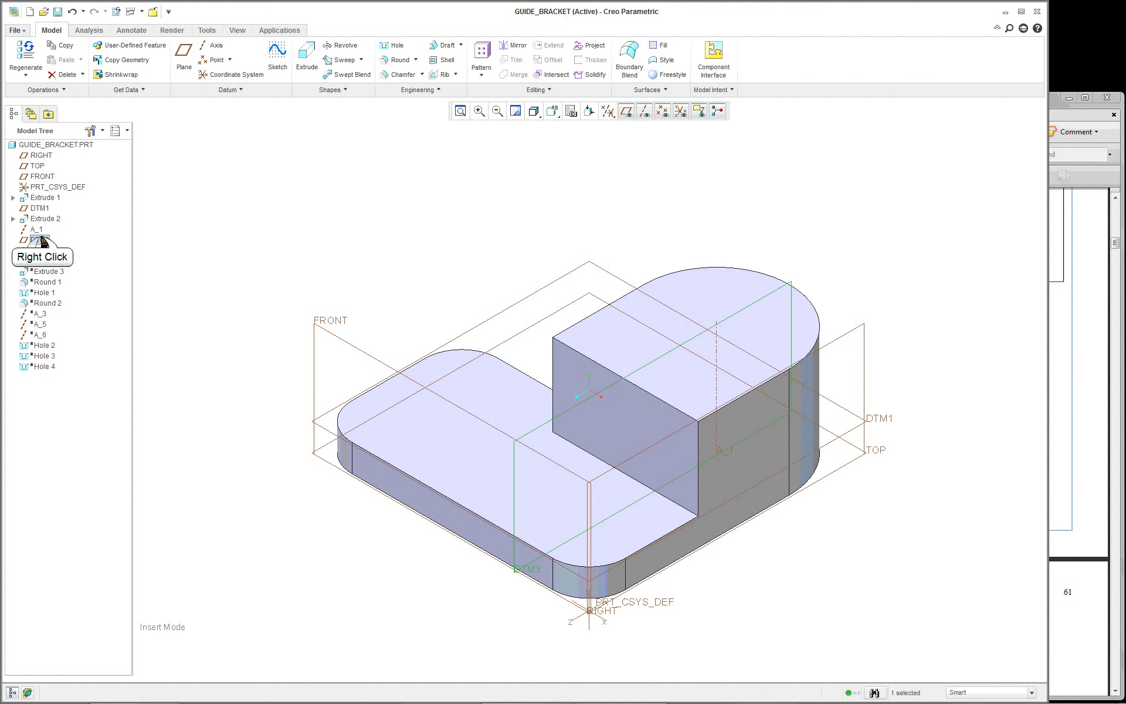
right_click(41, 241)
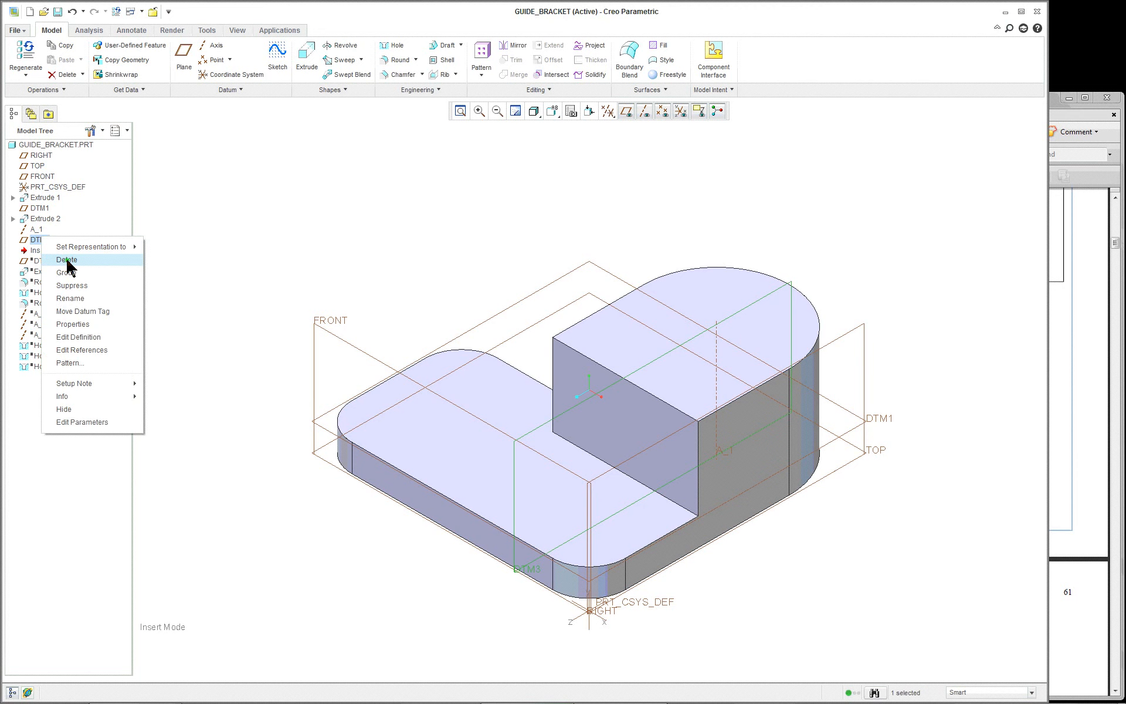
left_click(229, 257)
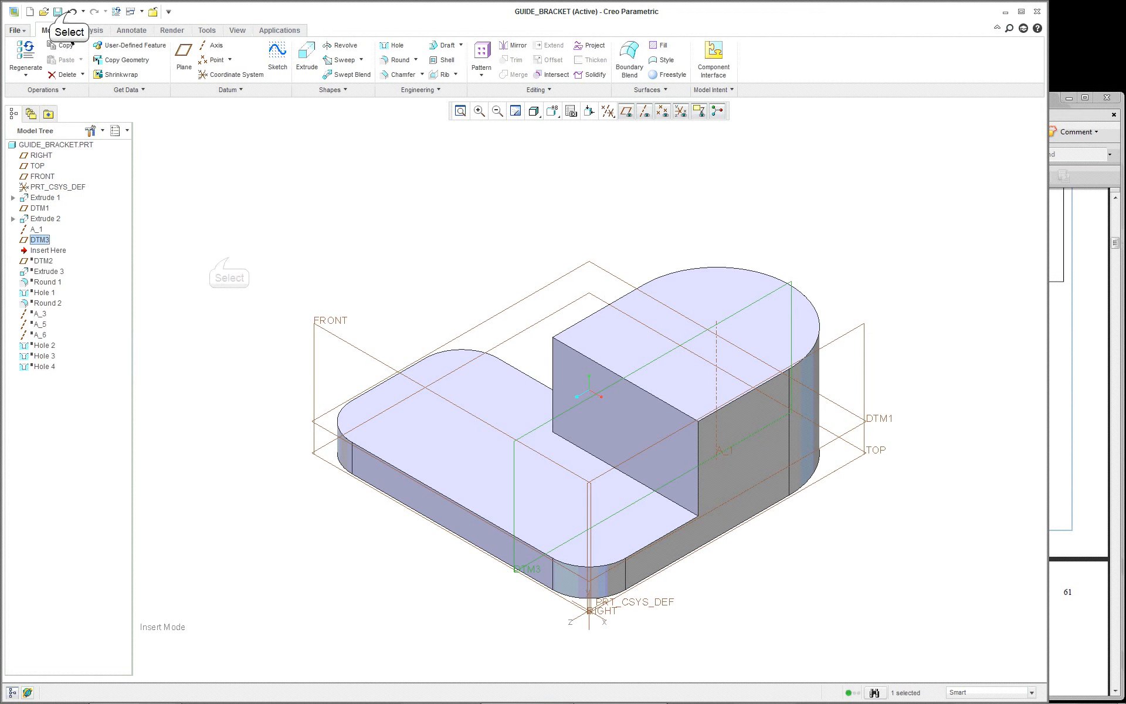
left_click(72, 12)
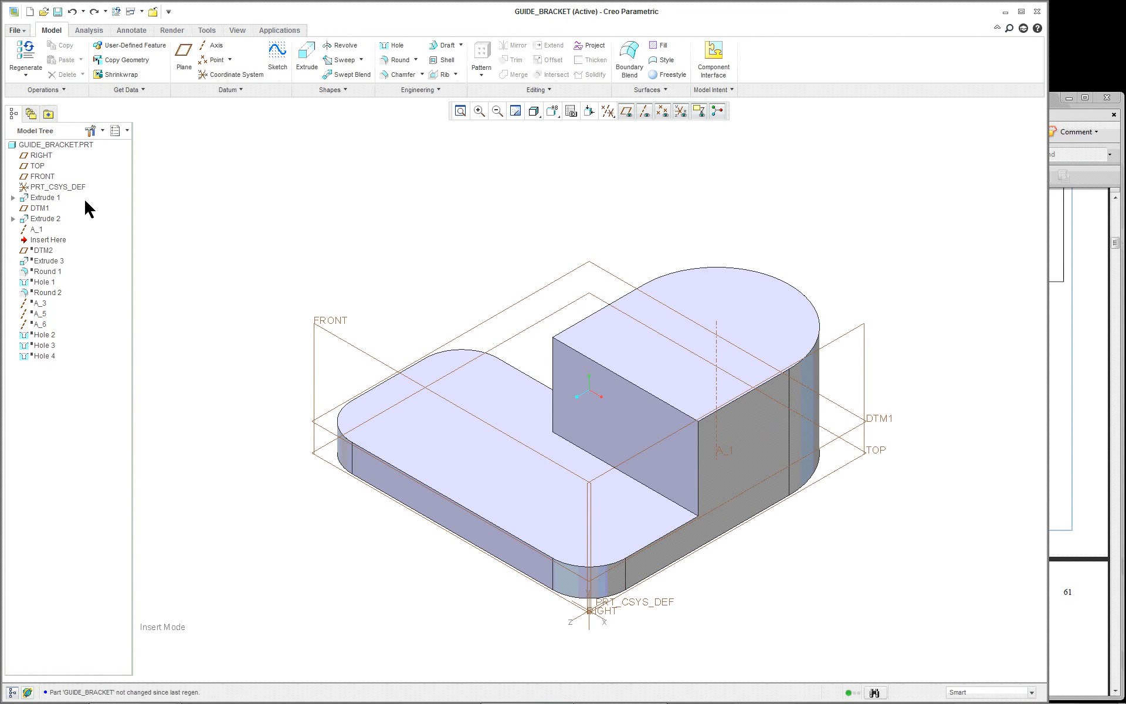
Roll the insertion point forward past DTM2 and Extrude 3, and inspect the cut from the other side of the bracket.
left_click_drag(48, 240, 51, 253)
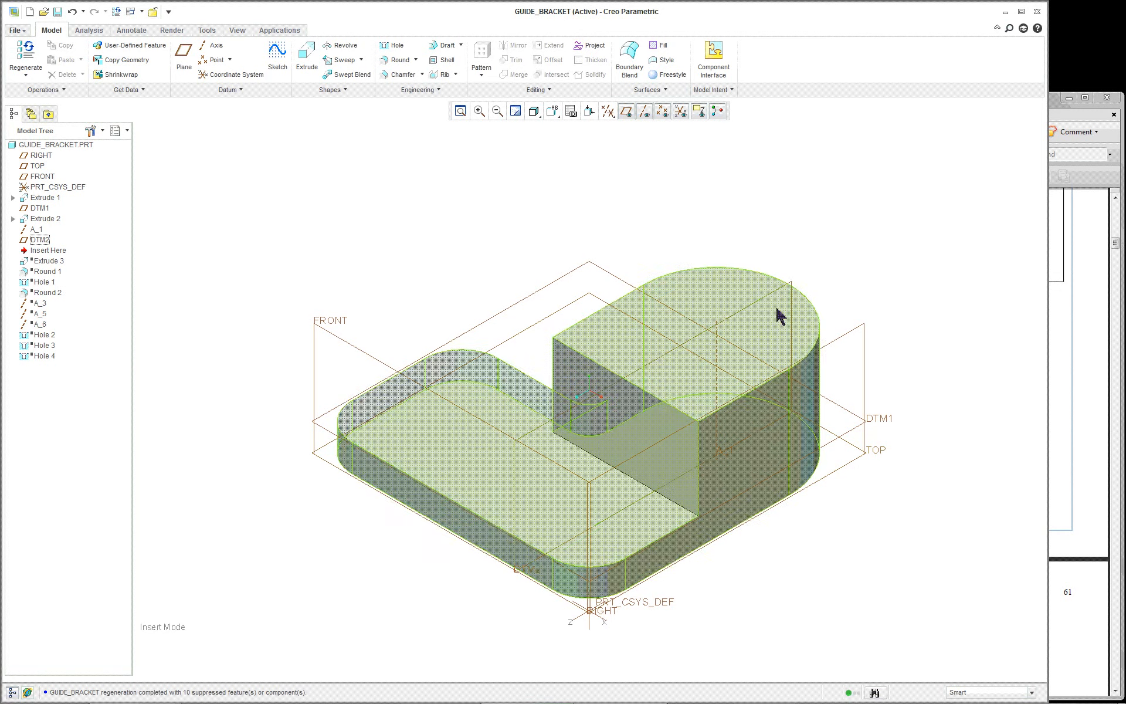
left_click_drag(49, 252, 50, 264)
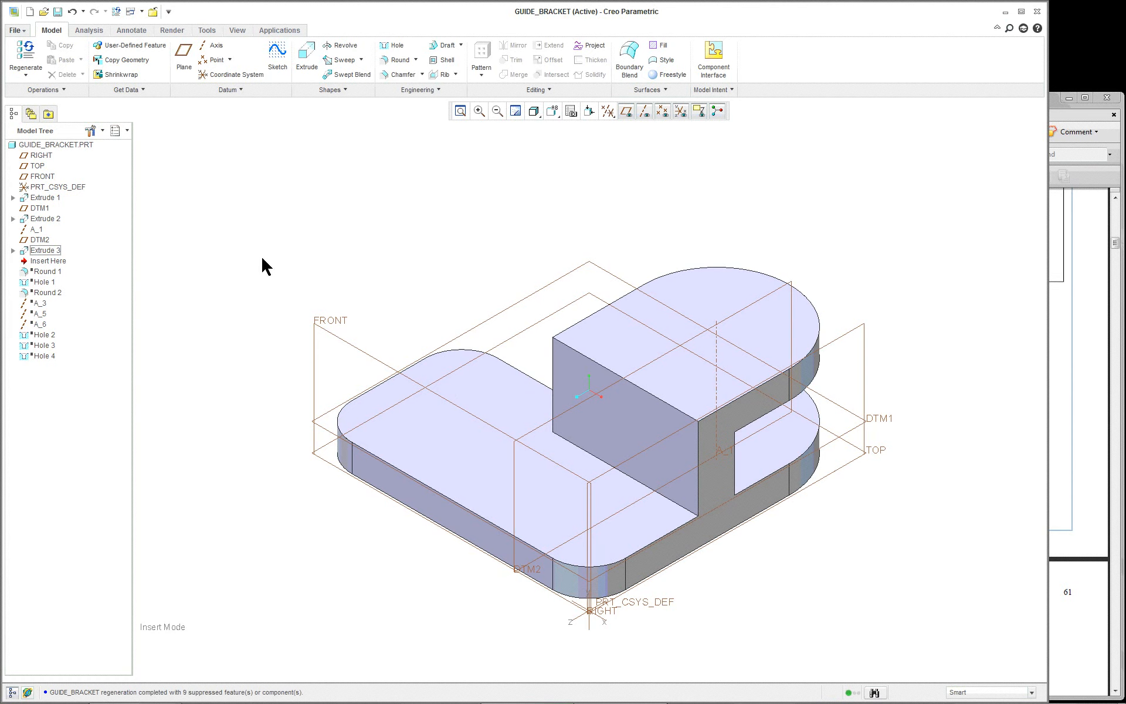
mouse_move(263, 256)
middle_mouse_down()
mouse_move(344, 231)
mouse_move(455, 266)
mouse_move(455, 278)
middle_mouse_up()
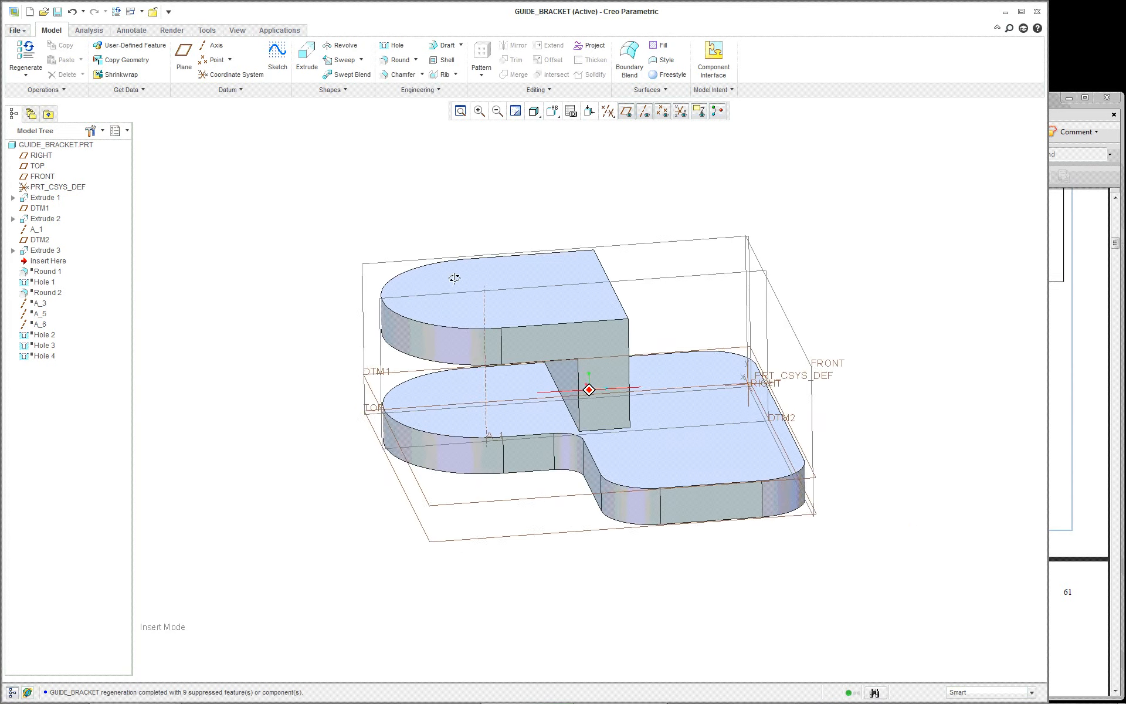
scroll(455, 278, "up", 3)
scroll(446, 329, "down", 5)
Open the internal section of Extrude 3 for editing and orient it to the 2D sketch view.
left_click(464, 351)
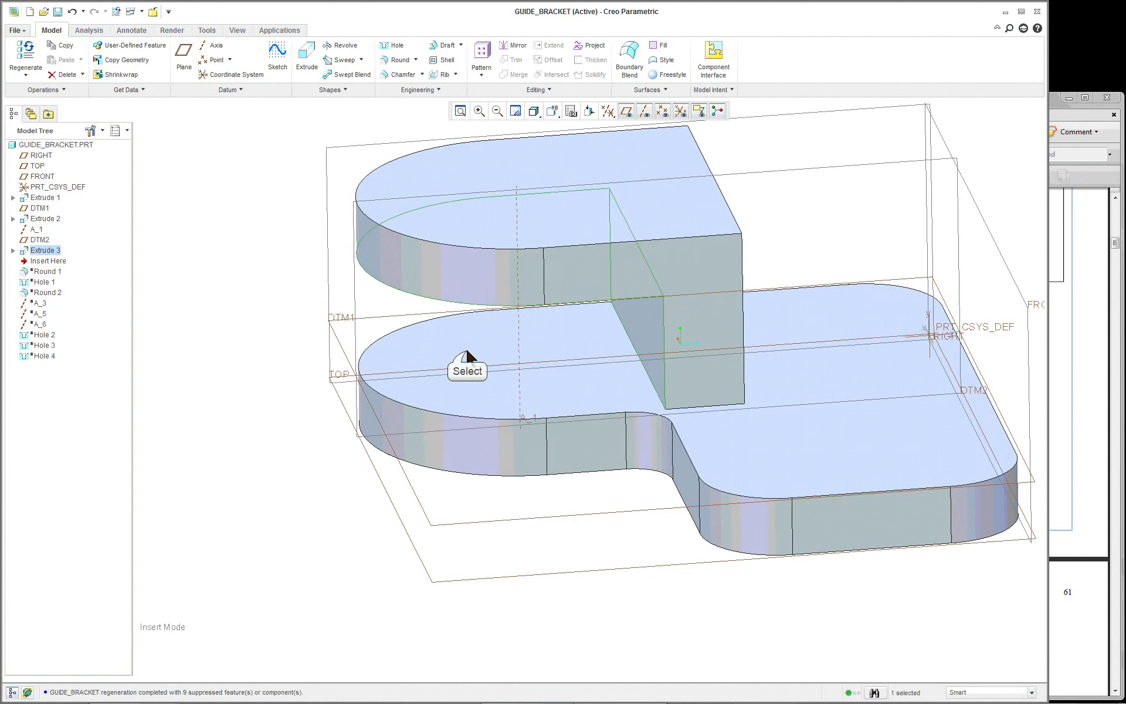
right_click(227, 294)
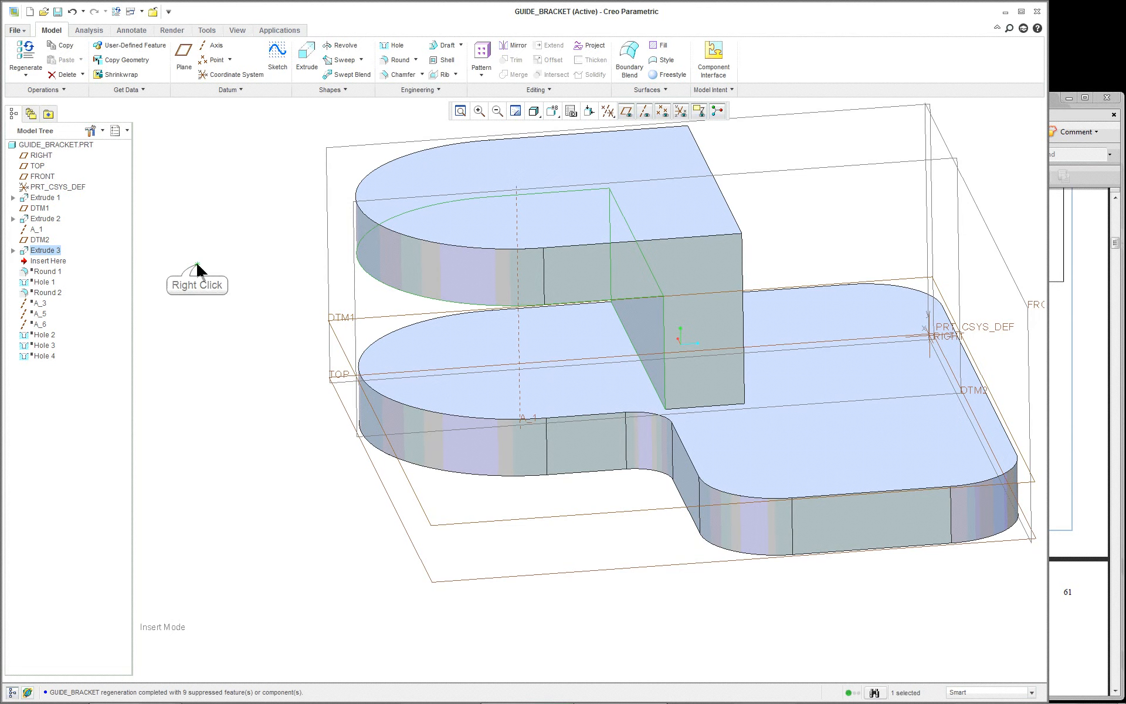
left_click(238, 352)
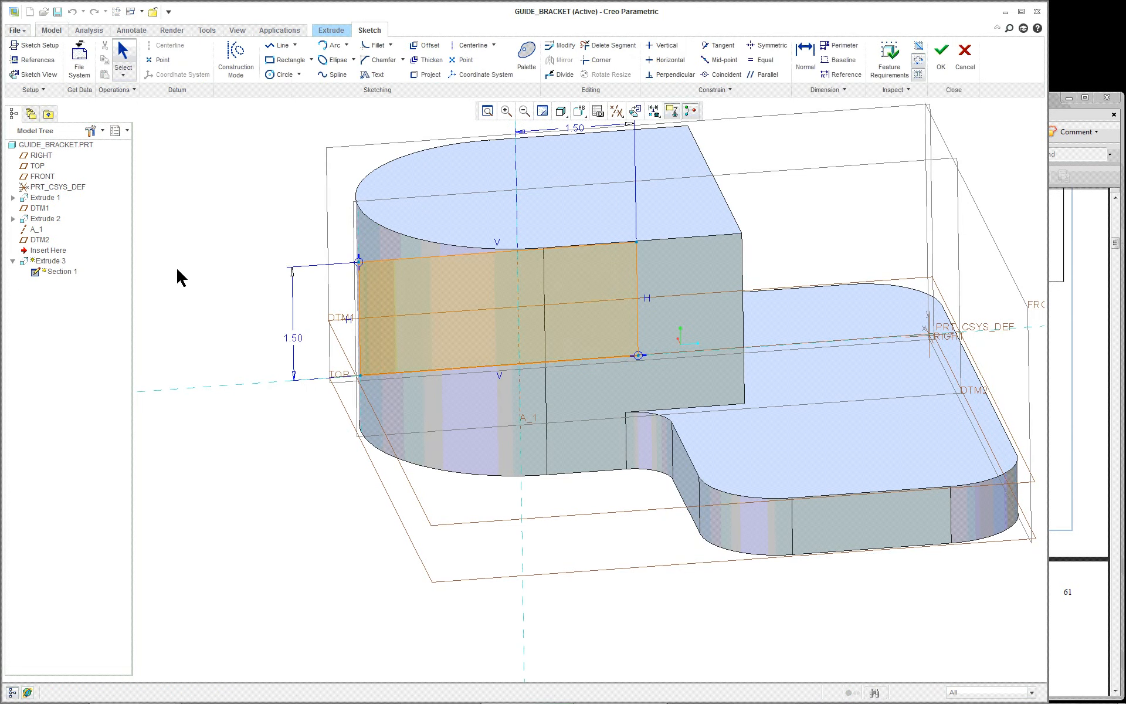
left_click(34, 74)
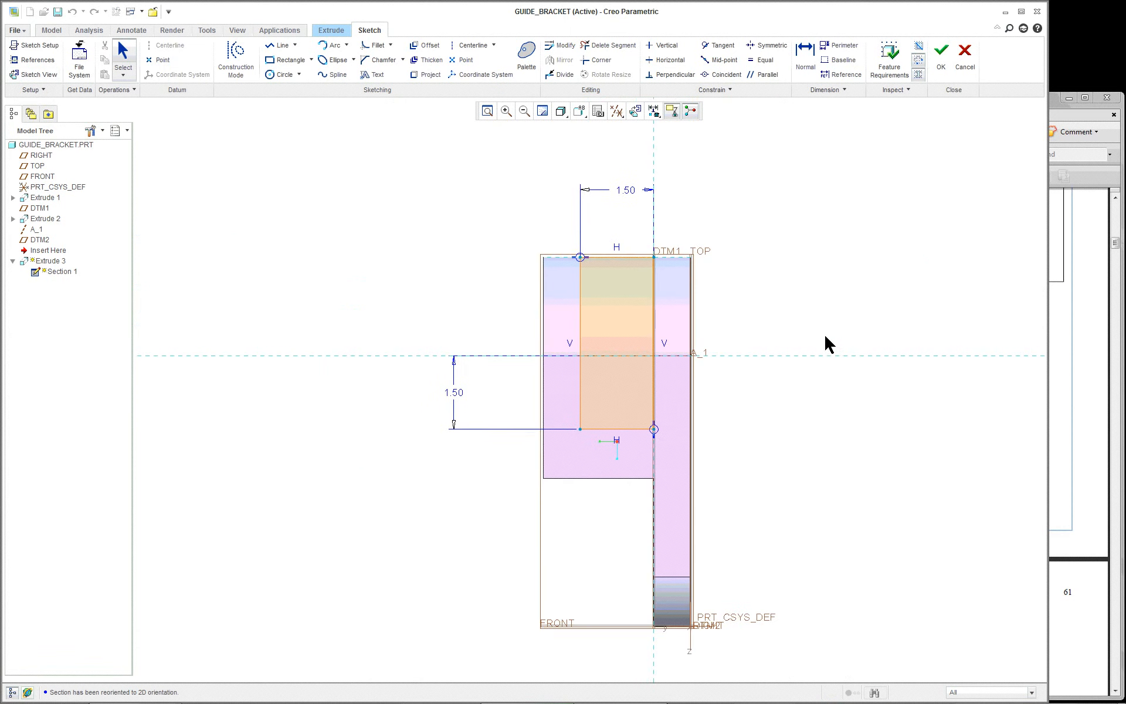
Set the TOP plane as the section's horizontal reference, and move both 1.50 dimensions outside the bracket outline.
right_click(394, 227)
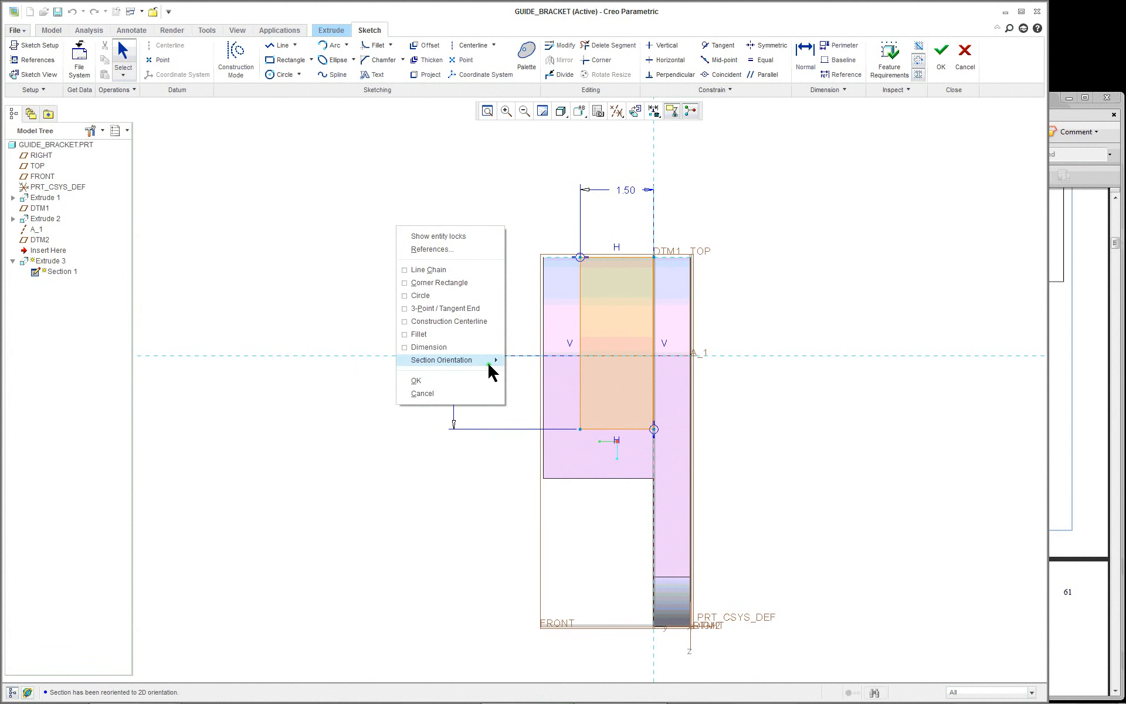
mouse_move(490, 364)
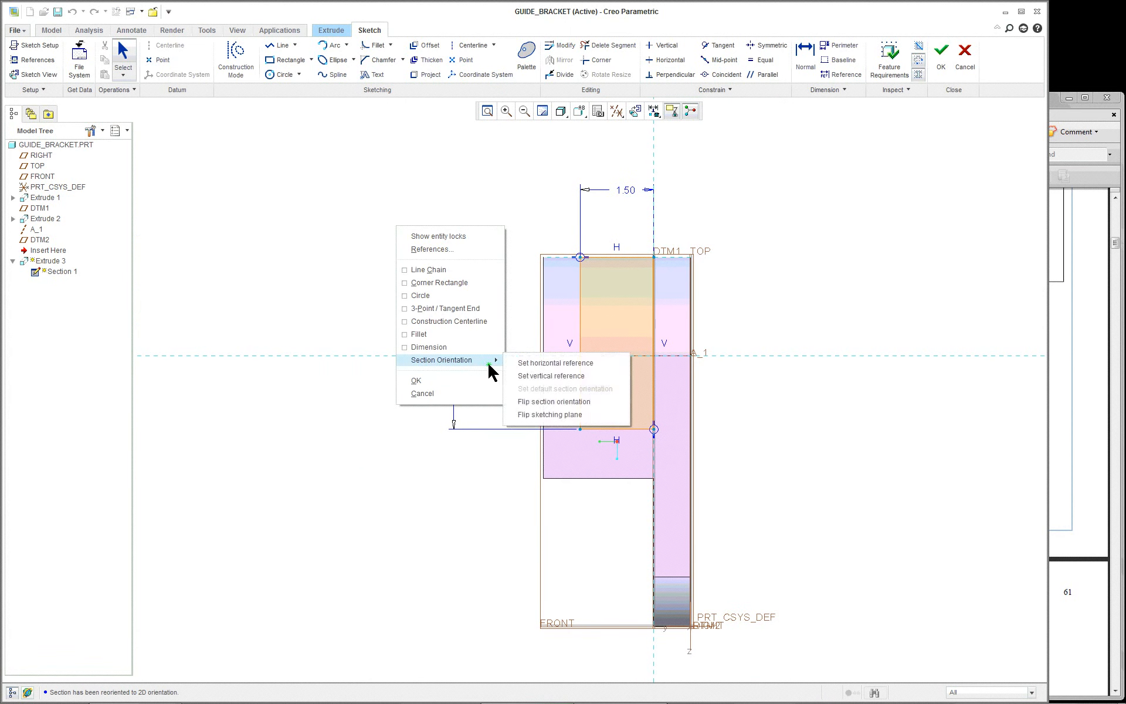
left_click(586, 363)
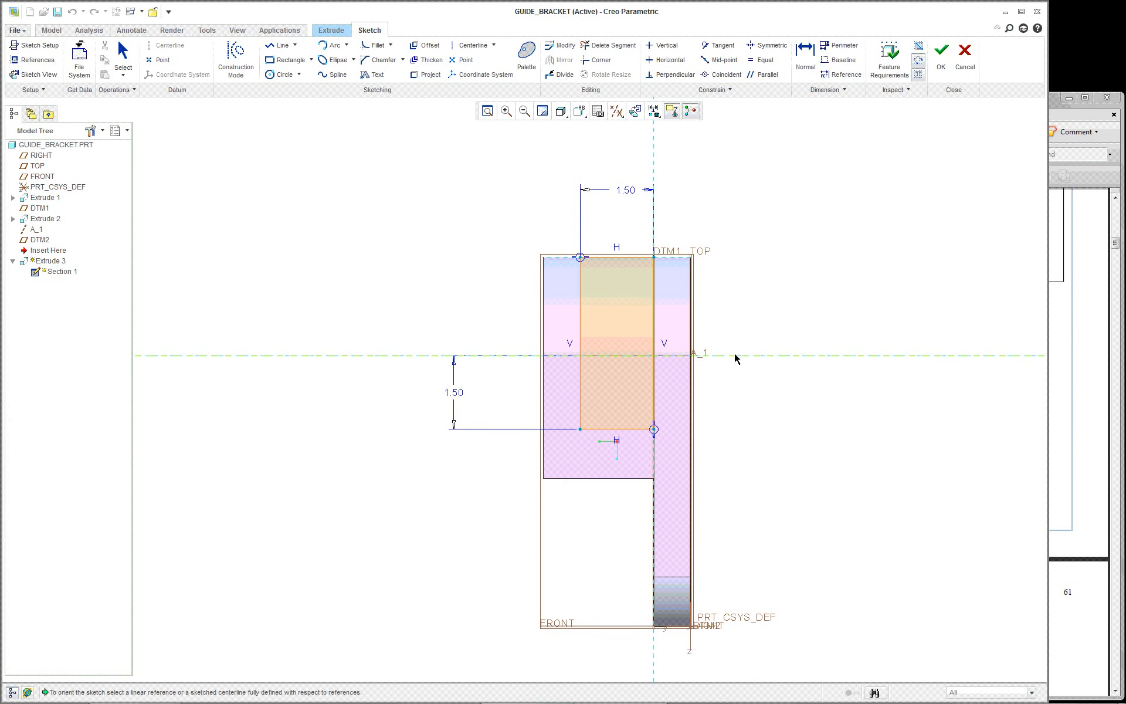
left_click(692, 334)
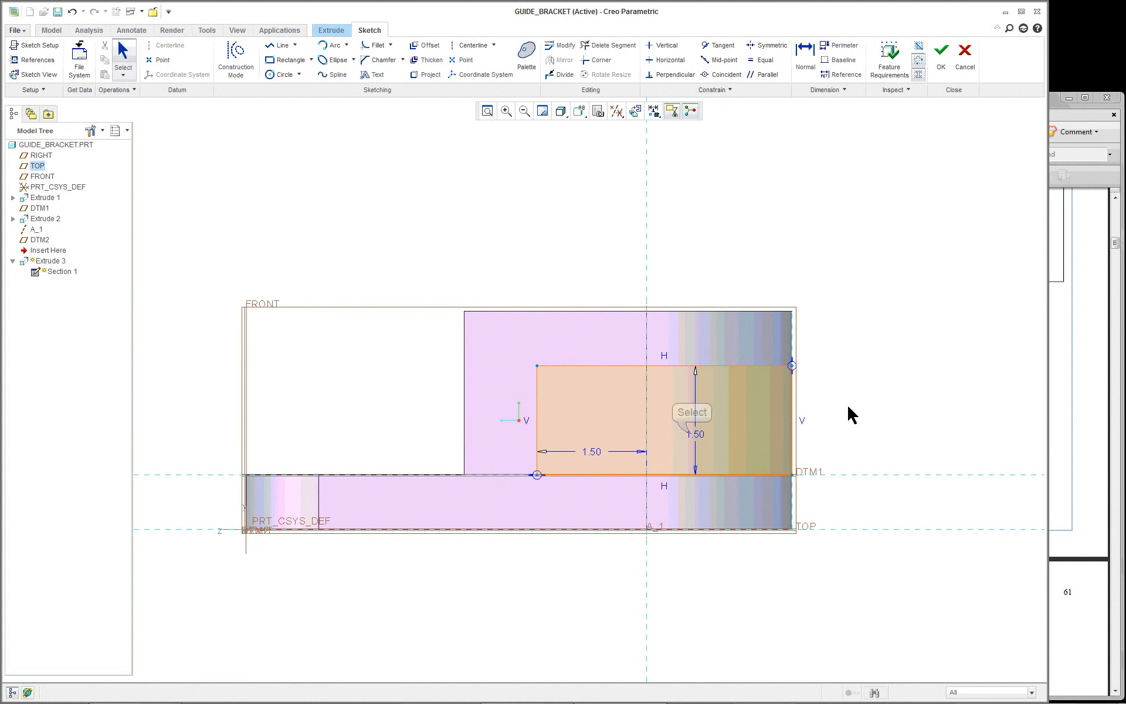
left_click_drag(698, 436, 874, 413)
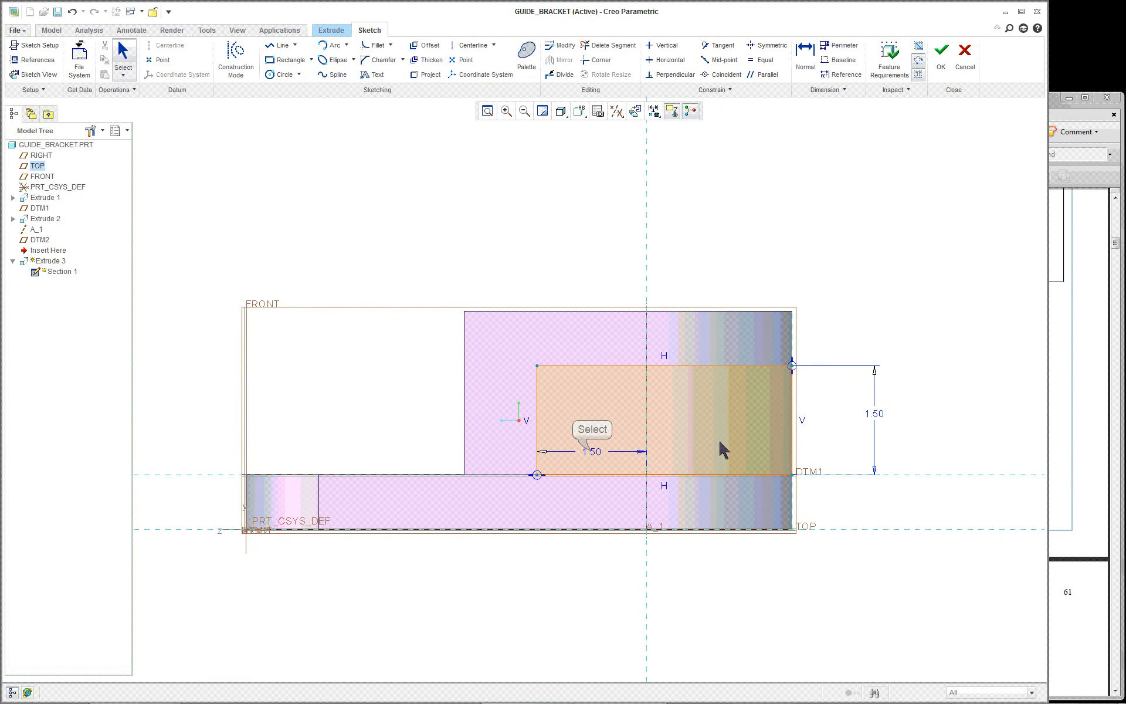
left_click_drag(596, 455, 580, 251)
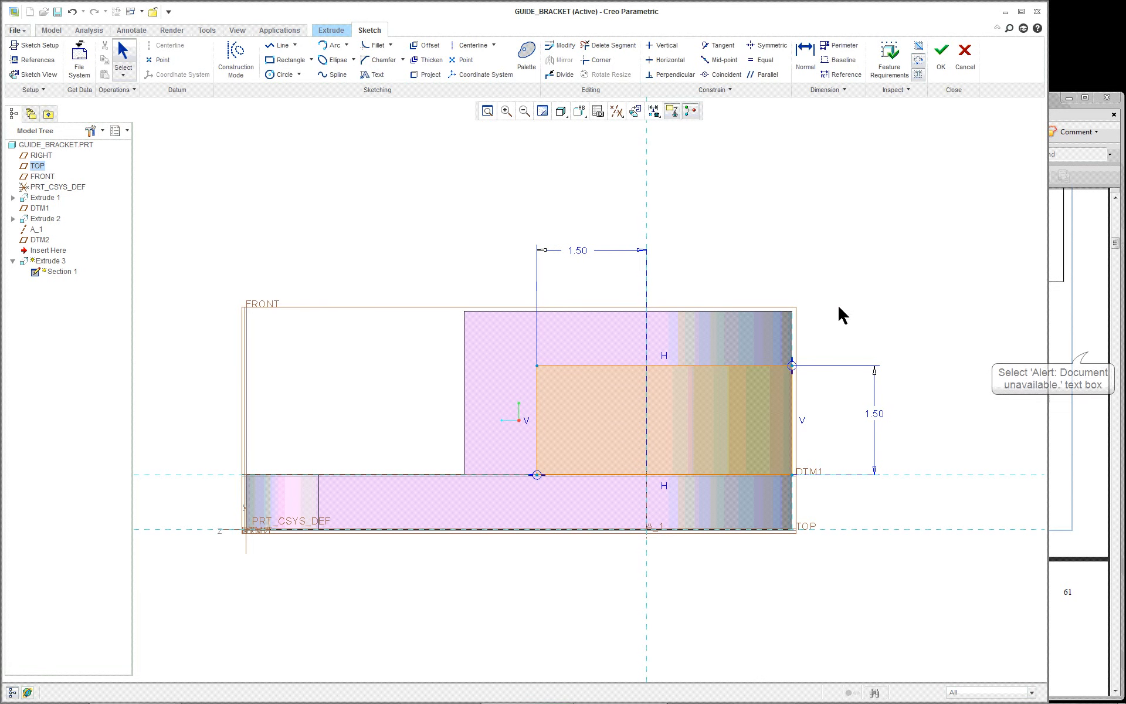
Switch to the PDF in Adobe Acrobat, check the guide bracket's front view drawing, and return to the Creo sketch.
left_click(1088, 352)
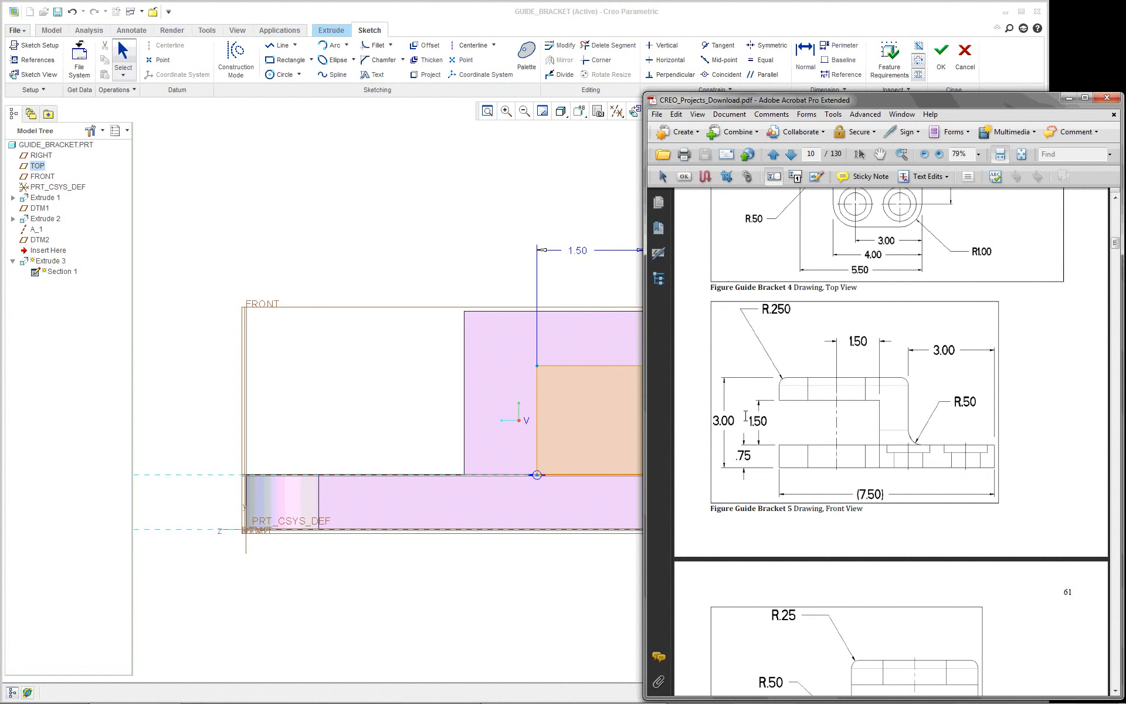
left_click(522, 245)
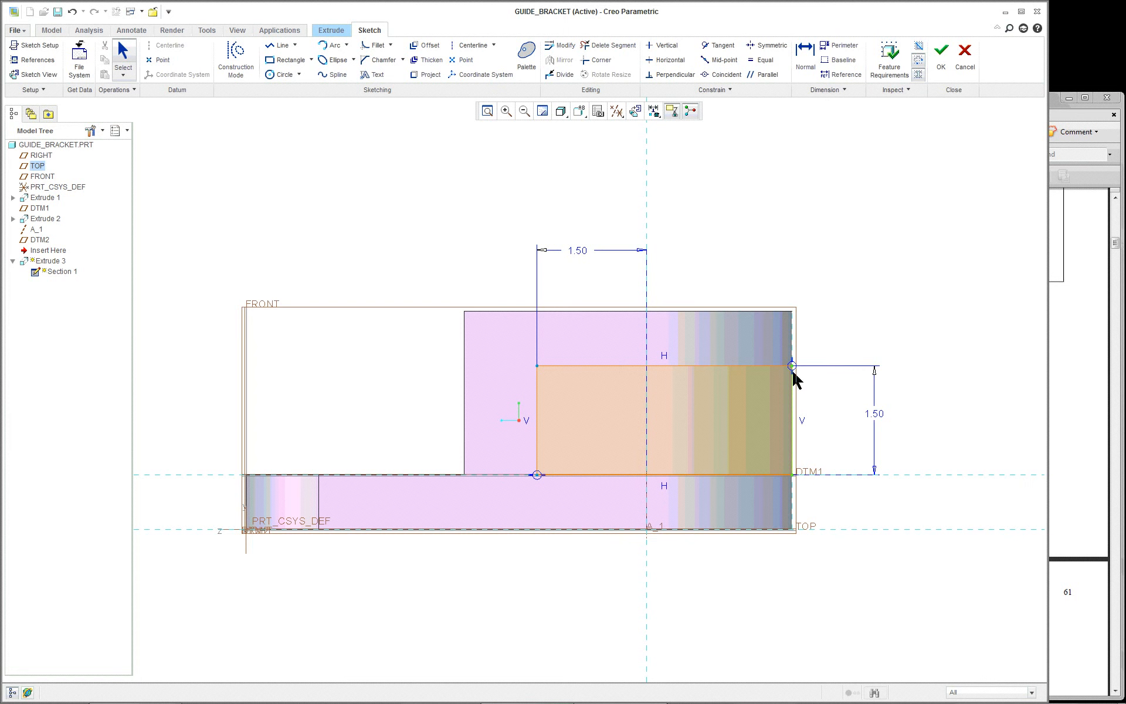
Open the section's sketch references and highlight axis A_1, the Extrude 1 surface and DTM1 in turn.
right_click_drag(793, 372, 841, 293)
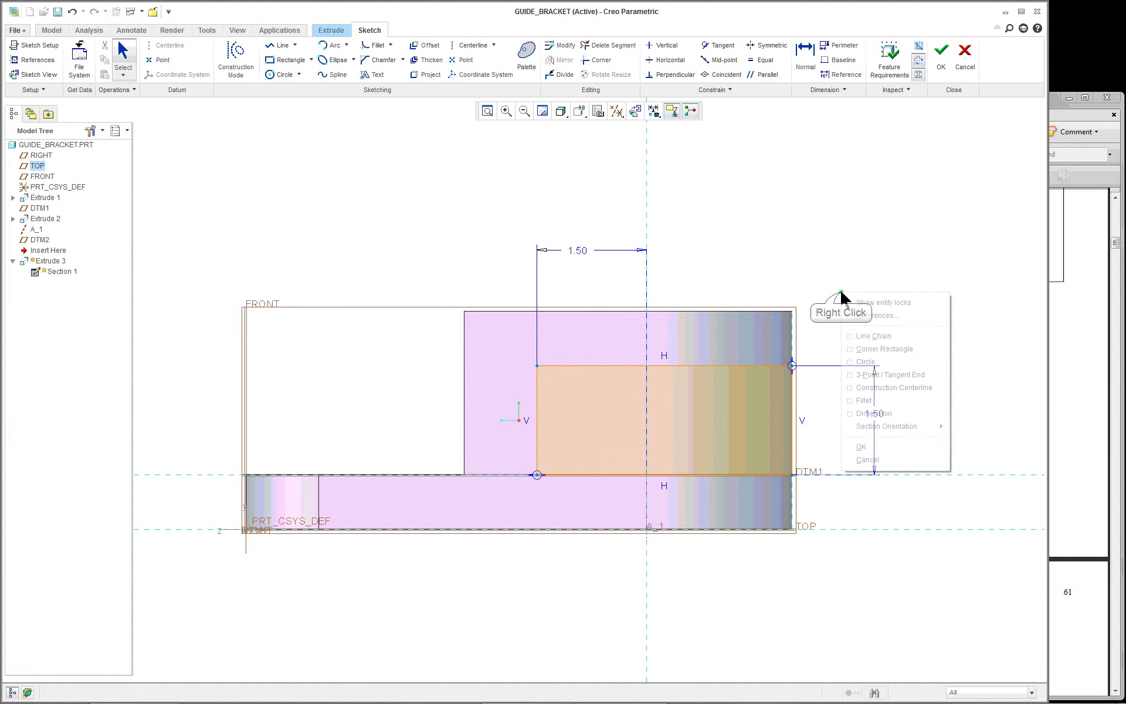
left_click(868, 316)
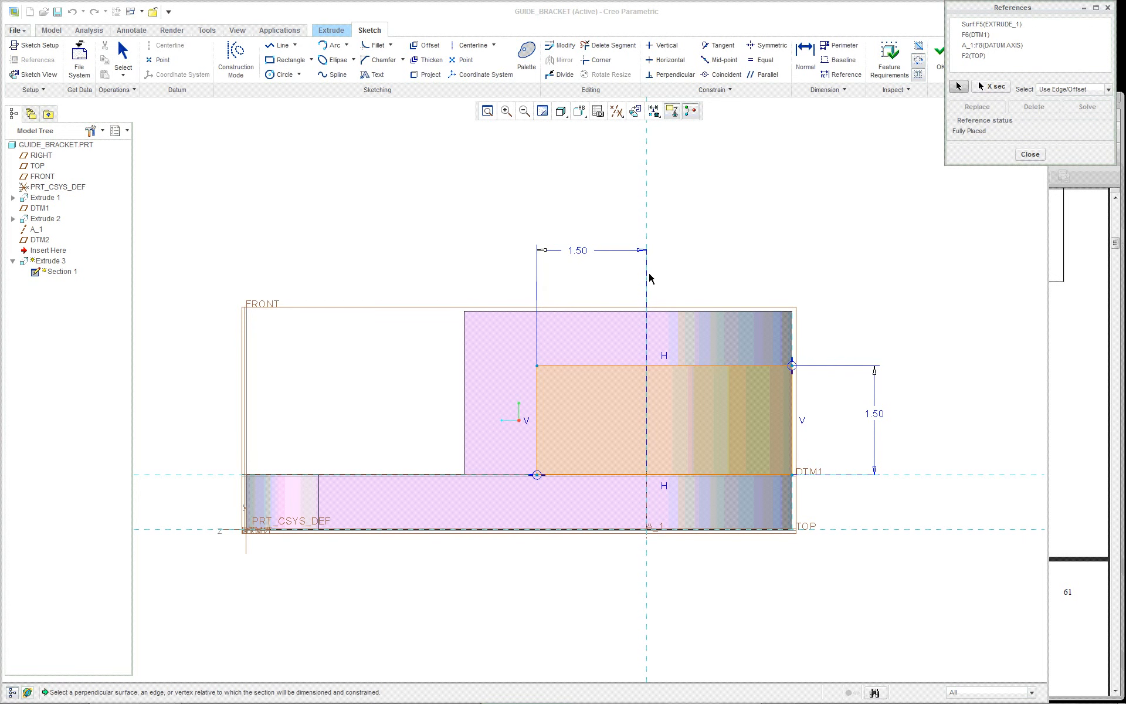
left_click(993, 45)
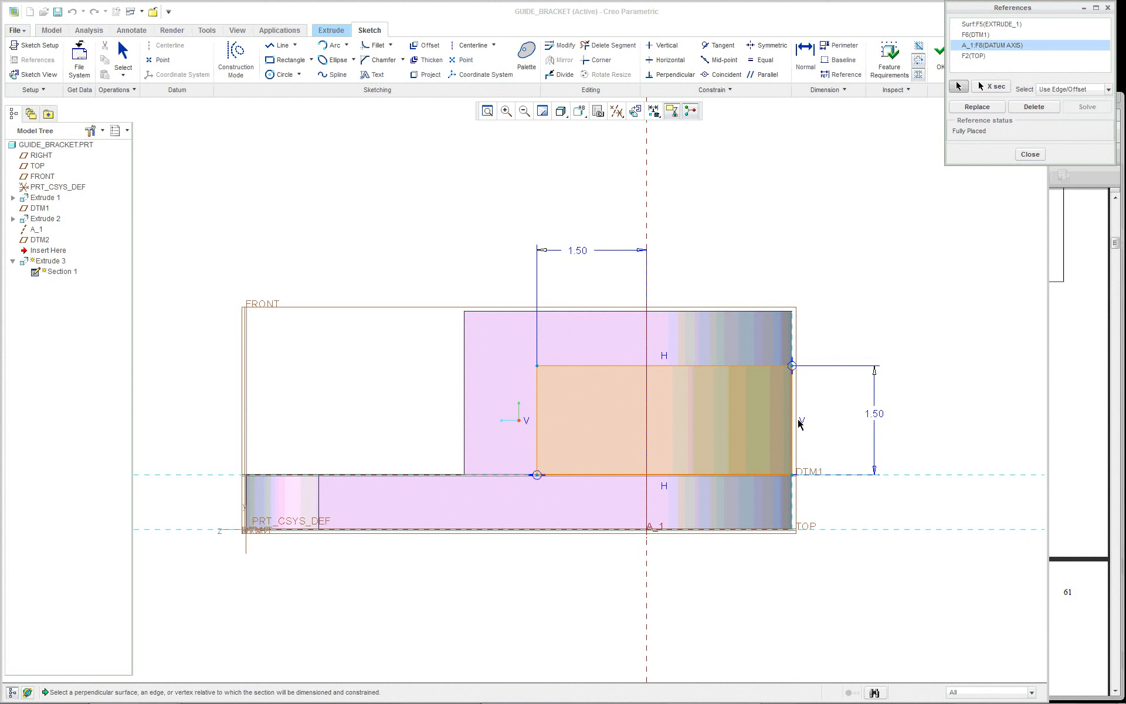
left_click(1010, 26)
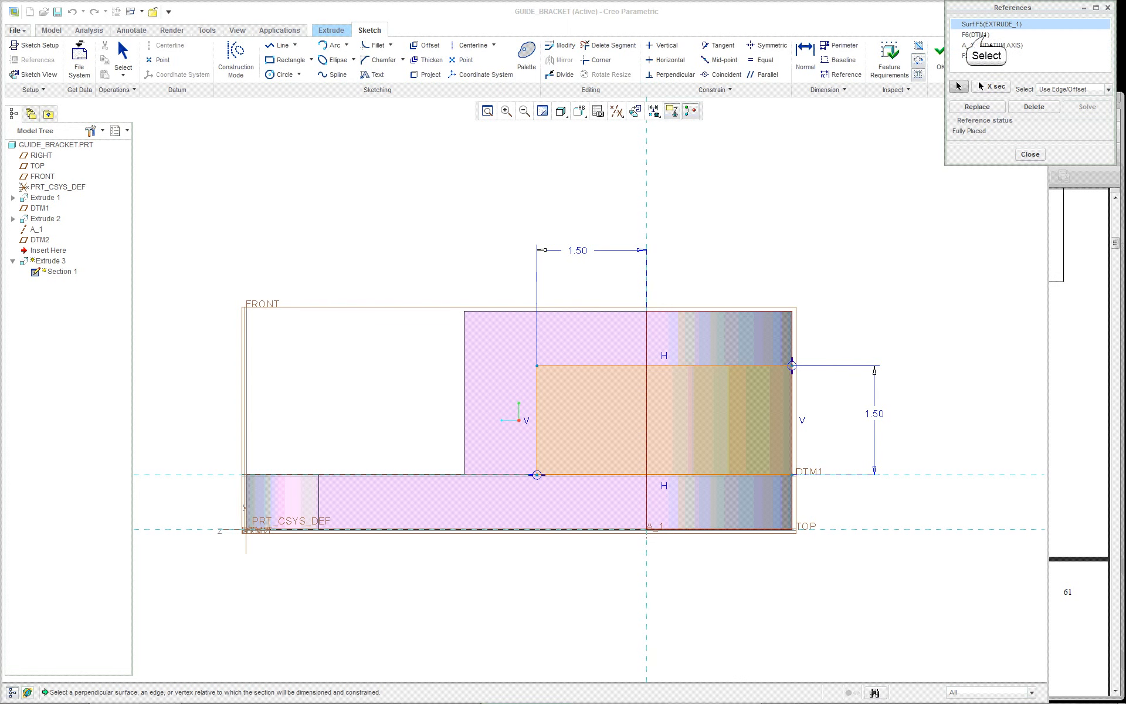
left_click(988, 36)
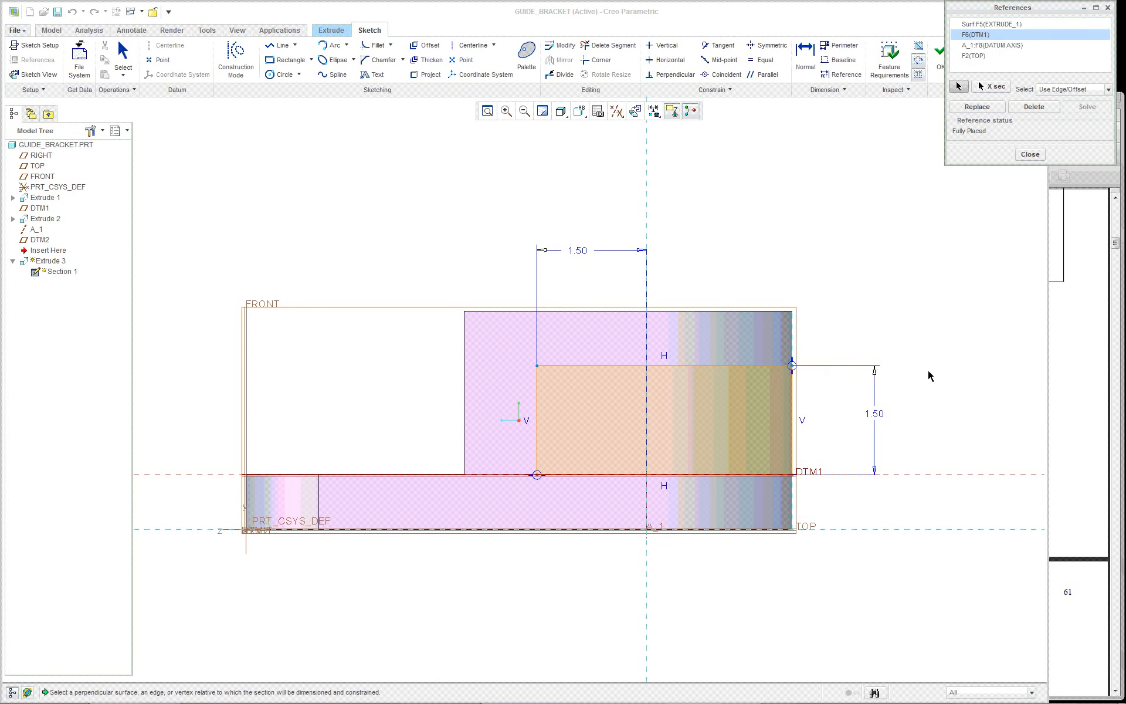
Inspect the section and its references in the default 3D orientation, return to the 2D sketch view and close the references.
key("ctrl+d")
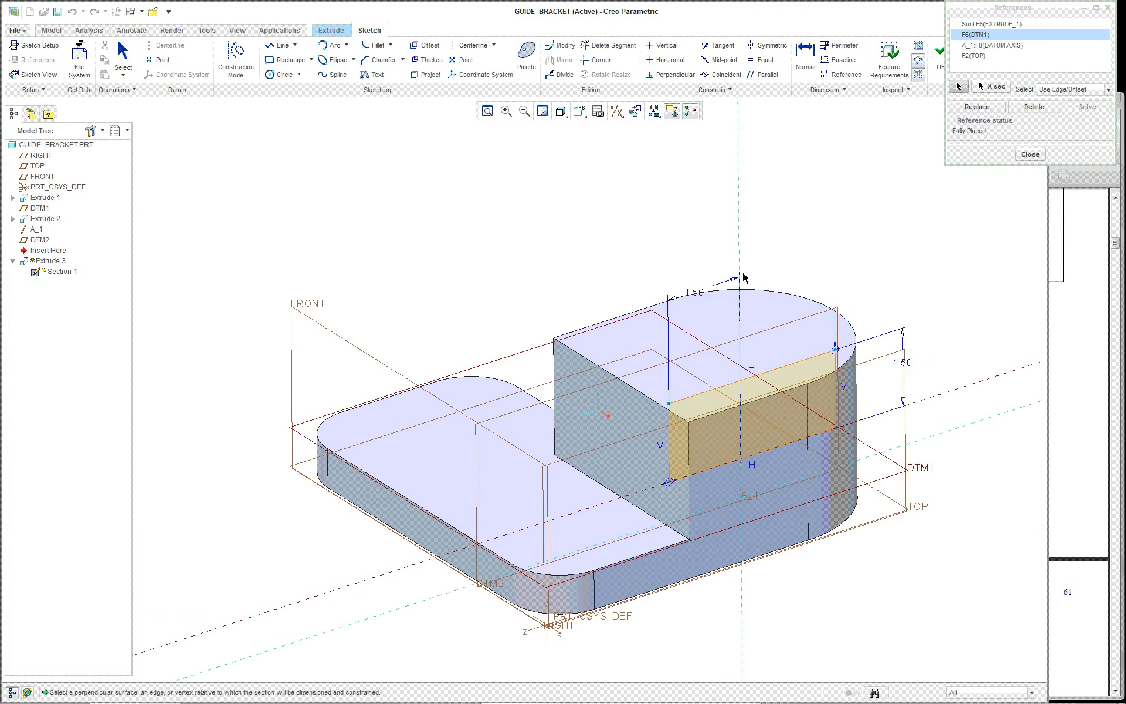
scroll(630, 409, "up", 2)
scroll(715, 490, "down", 1)
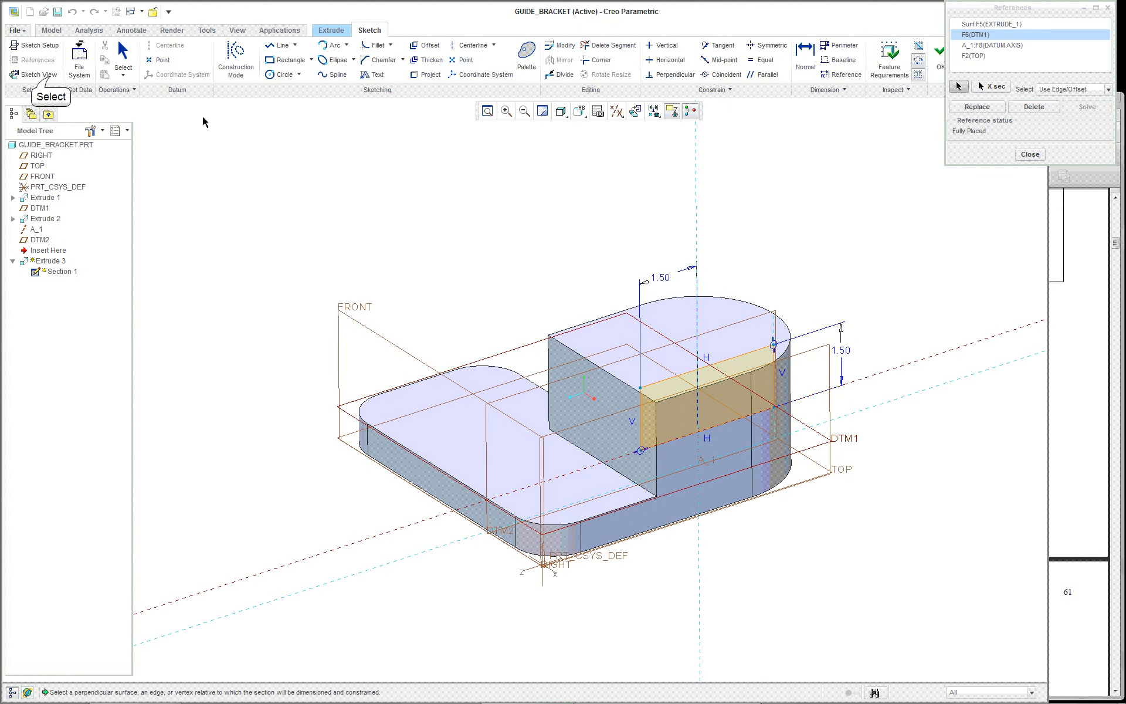
left_click(39, 74)
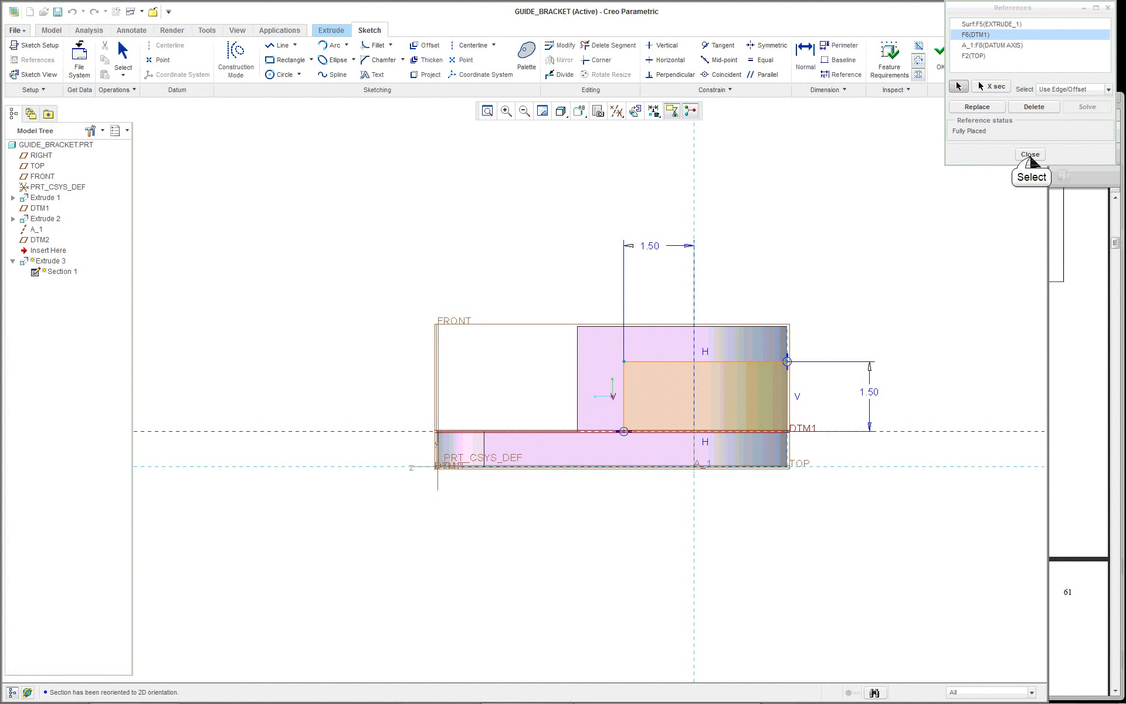
left_click(1031, 154)
left_click(1030, 154)
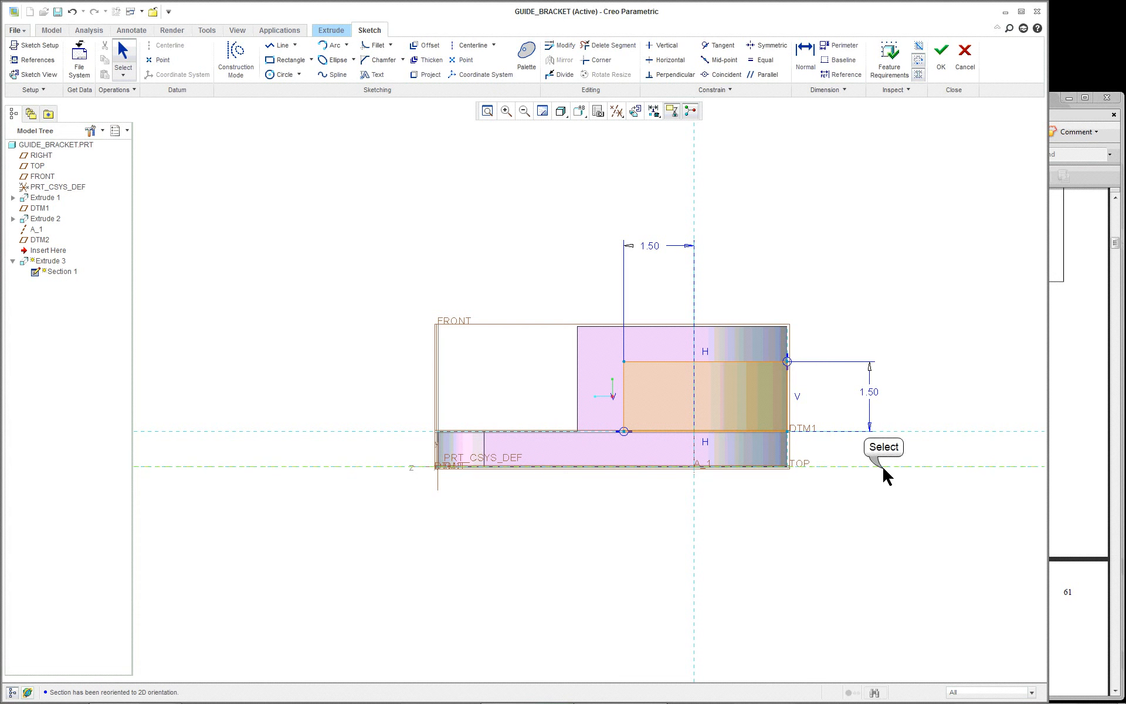
Try to delete the TOP plane reference from the section, and decline the deletion.
right_click(763, 533)
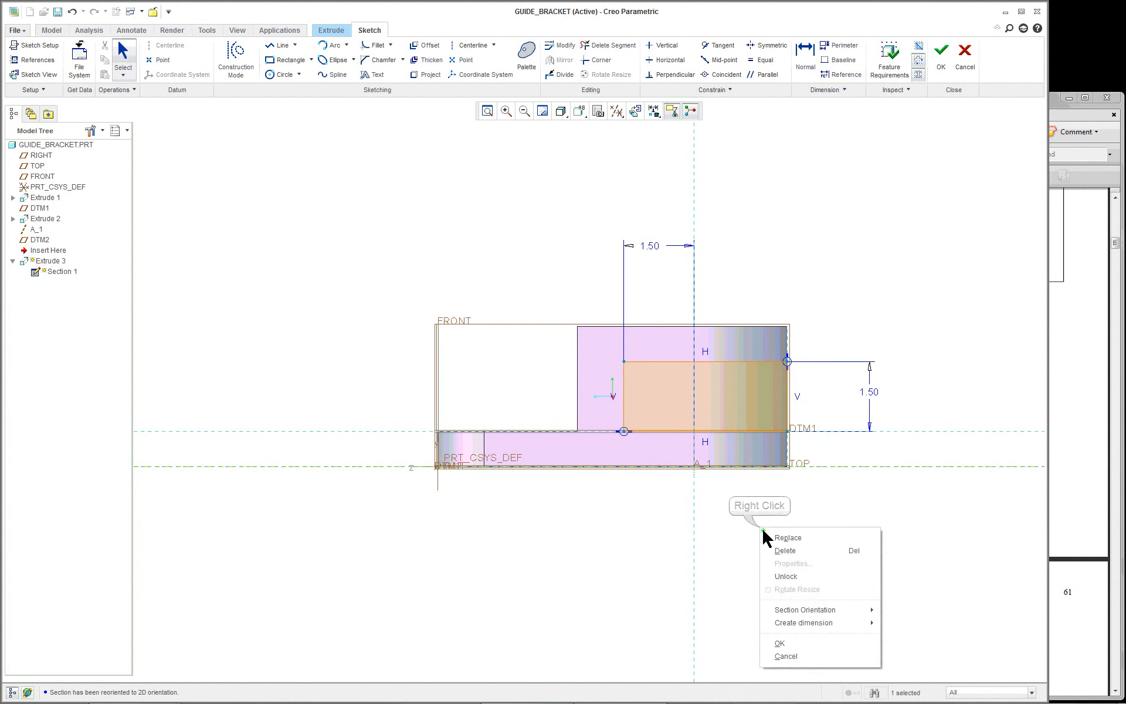
left_click(802, 555)
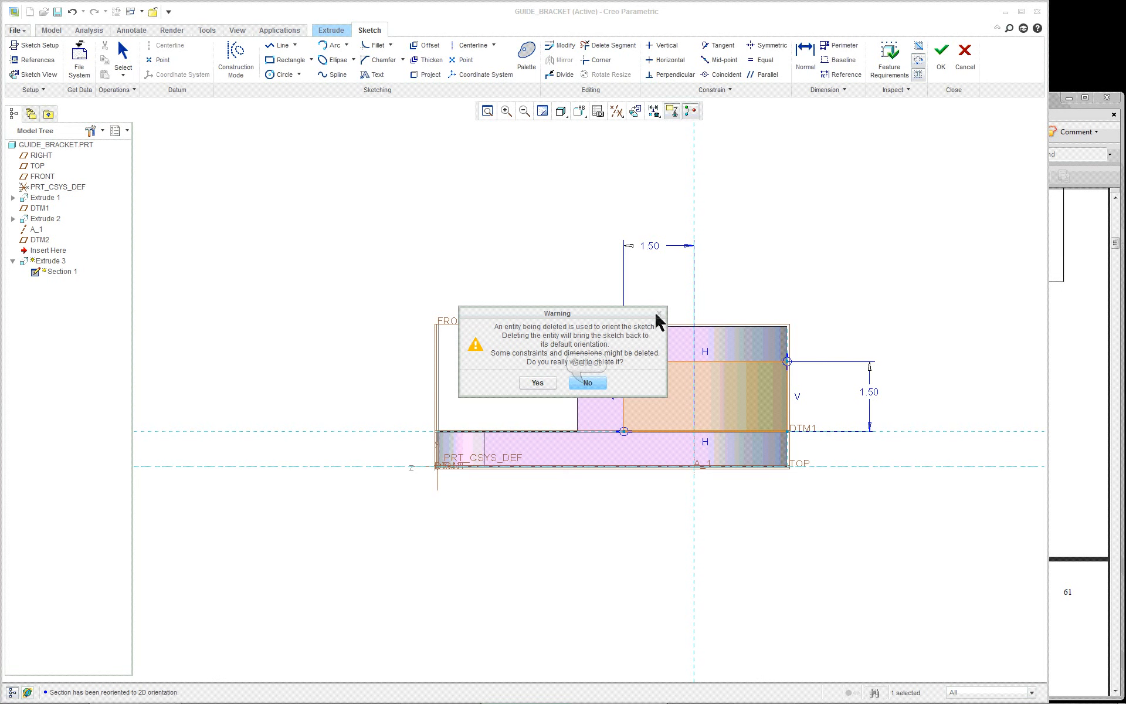
left_click(587, 383)
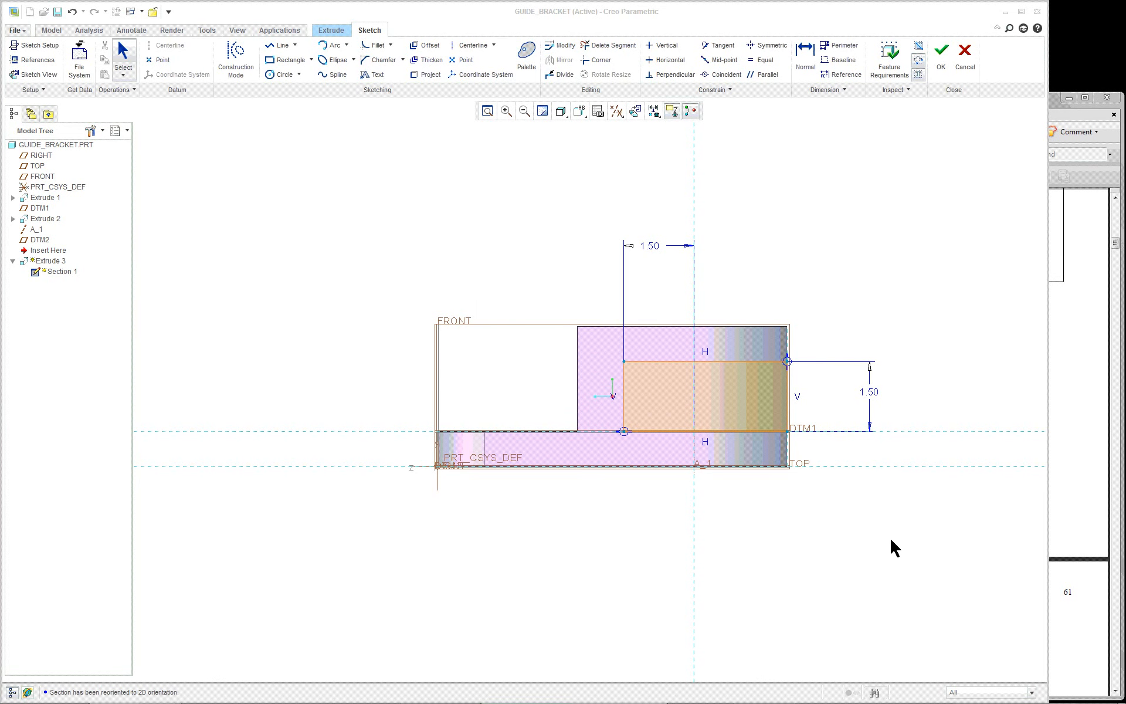
Quit the Extrude 3 section without saving its changes, and finish redefining the feature.
scroll(993, 531, "down", 1)
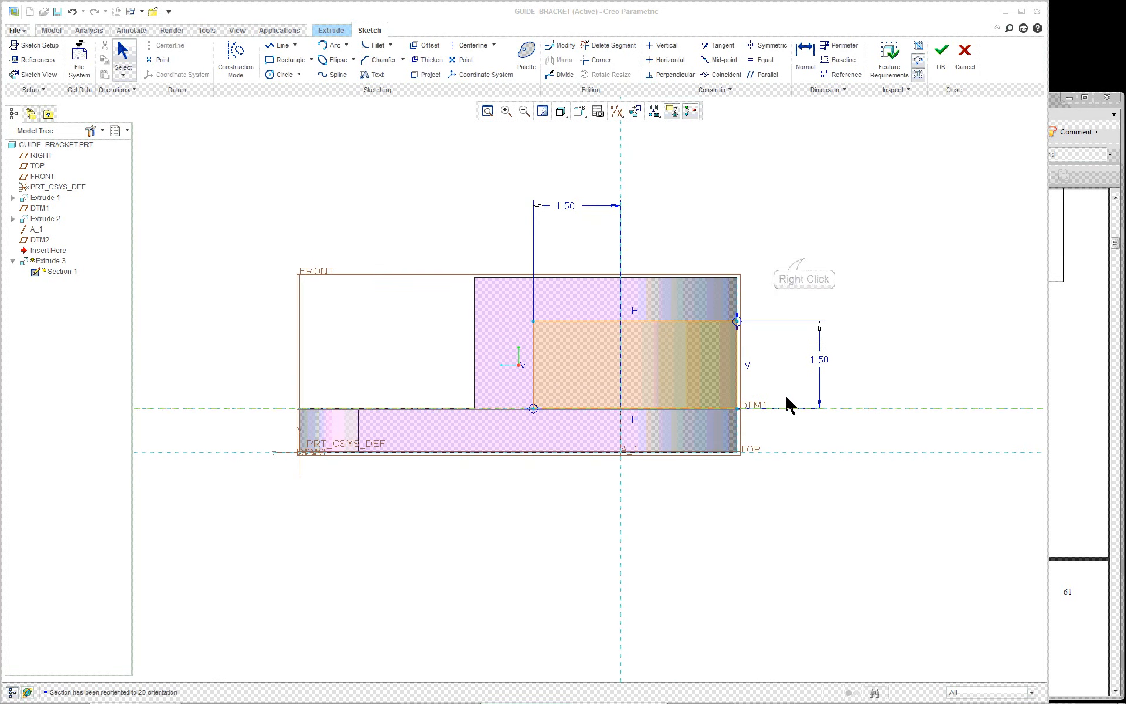
right_click(805, 262)
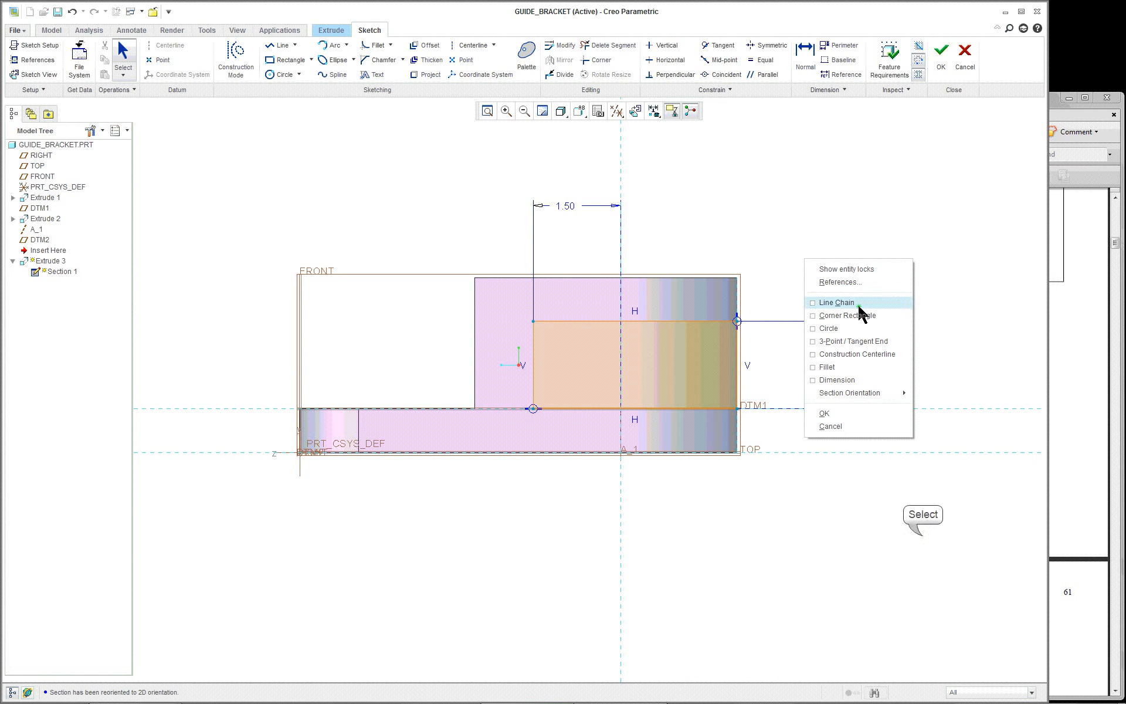
left_click(904, 356)
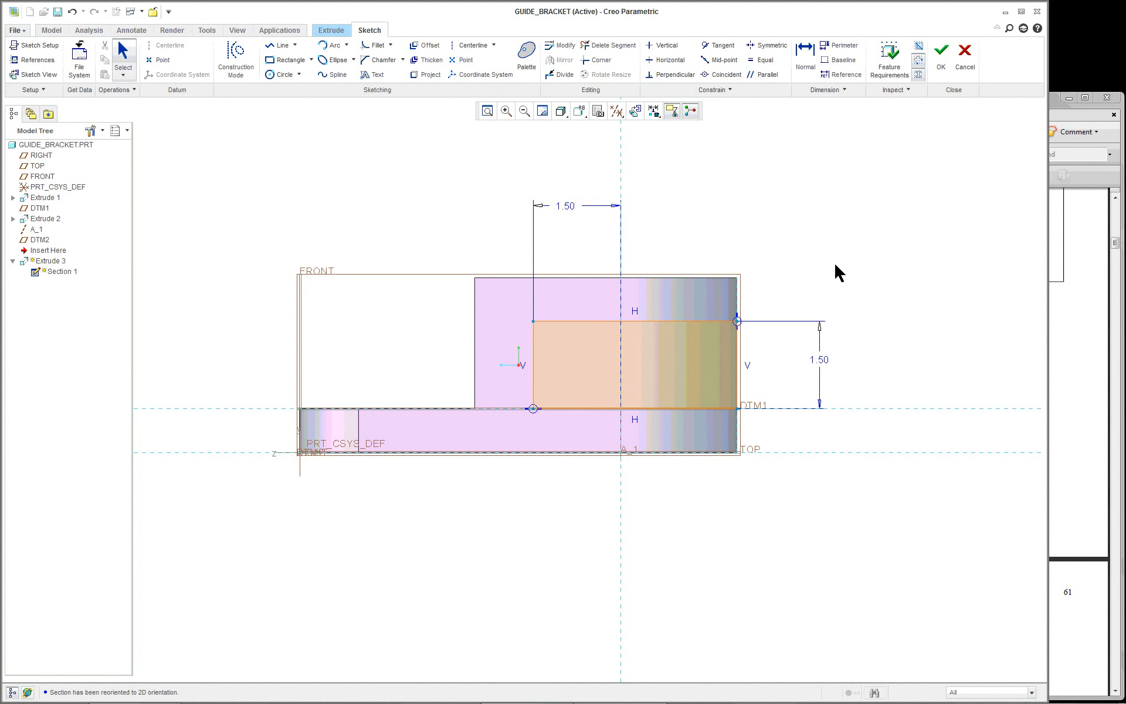
left_click(964, 64)
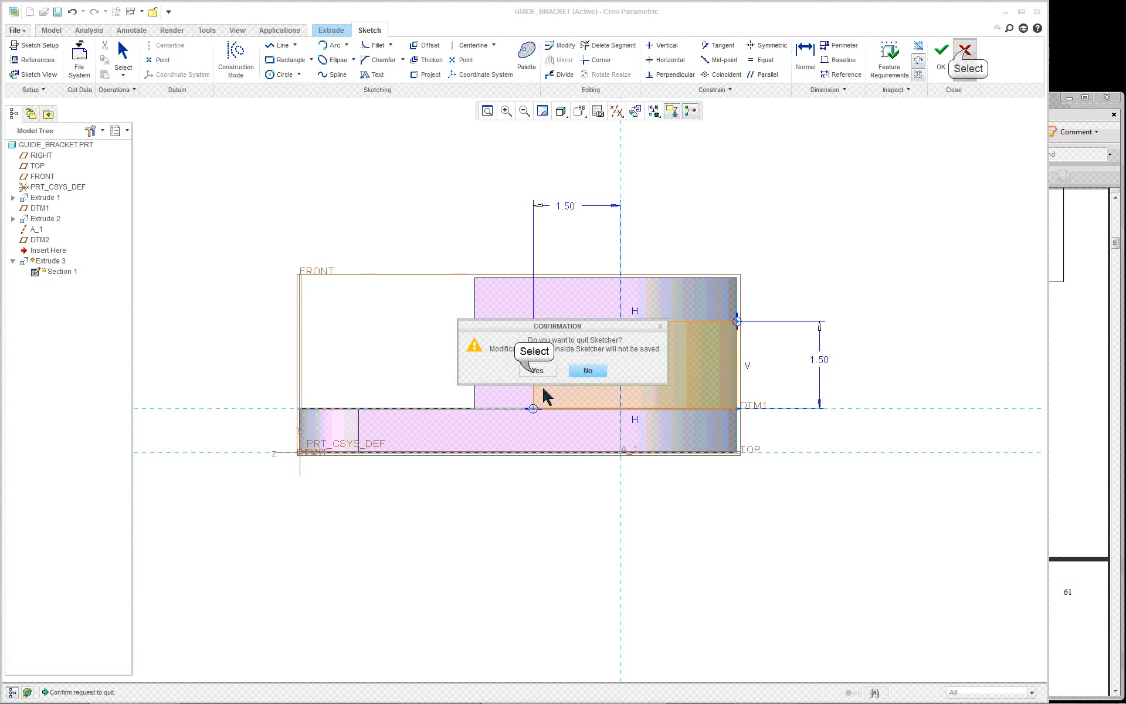
left_click(531, 371)
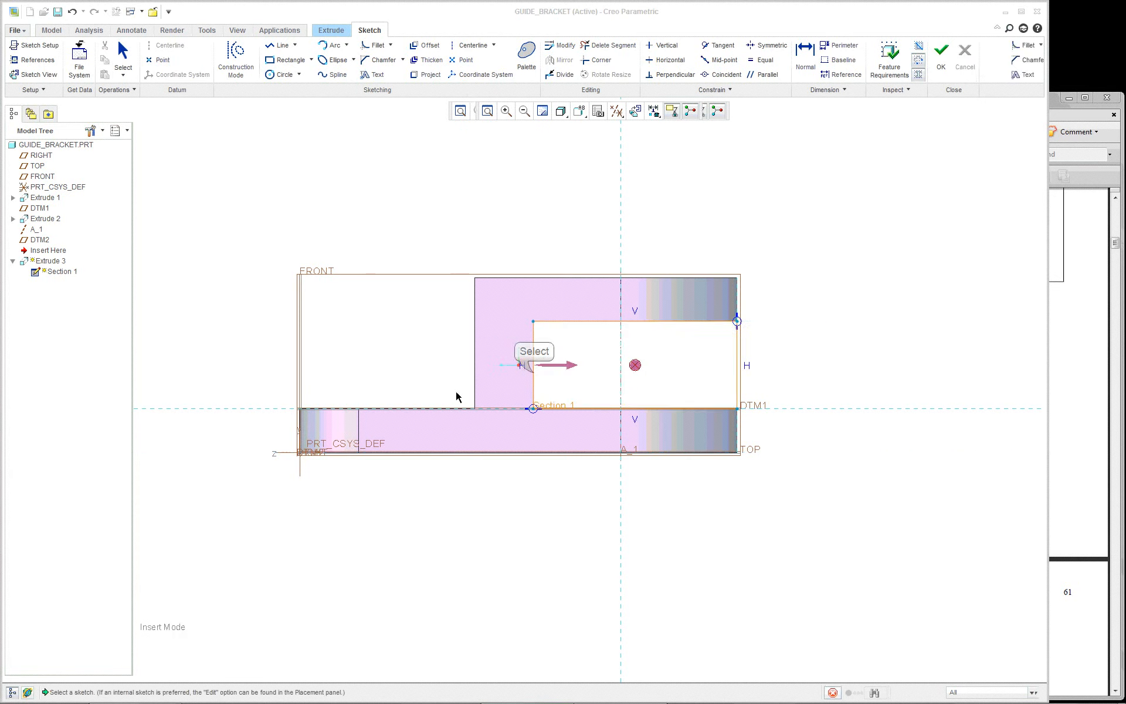
middle_click(350, 341)
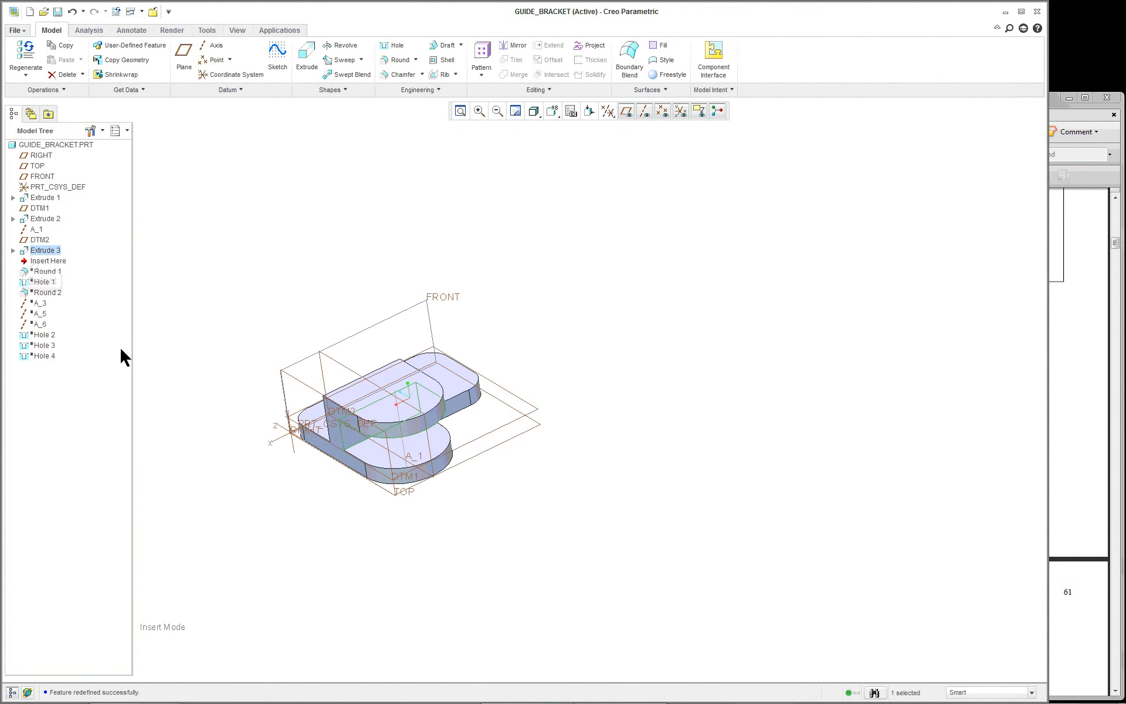
Roll the insertion point forward past Round 1, and inspect the rounded edges from the other side of the bracket.
left_click_drag(50, 260, 47, 274)
middle_click_drag(319, 455, 575, 455)
scroll(364, 422, "down", 5)
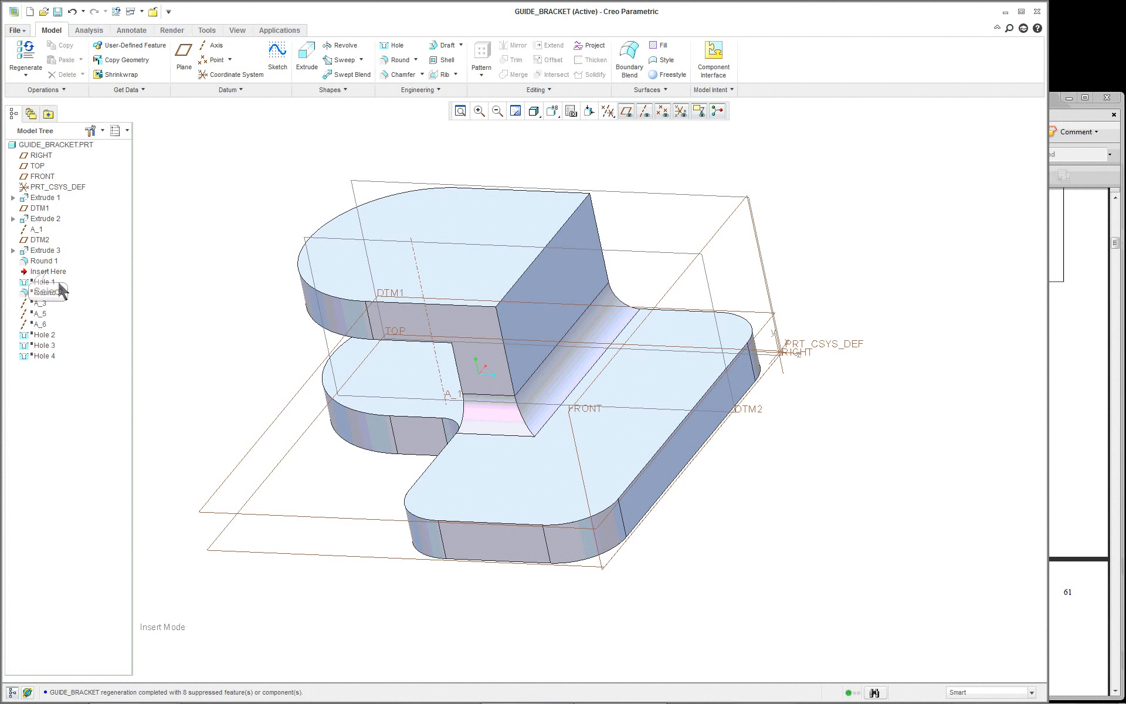
Roll back before Round 1, and try a 0.500 round on the two edges where the upright block meets the base.
left_click_drag(48, 273, 51, 258)
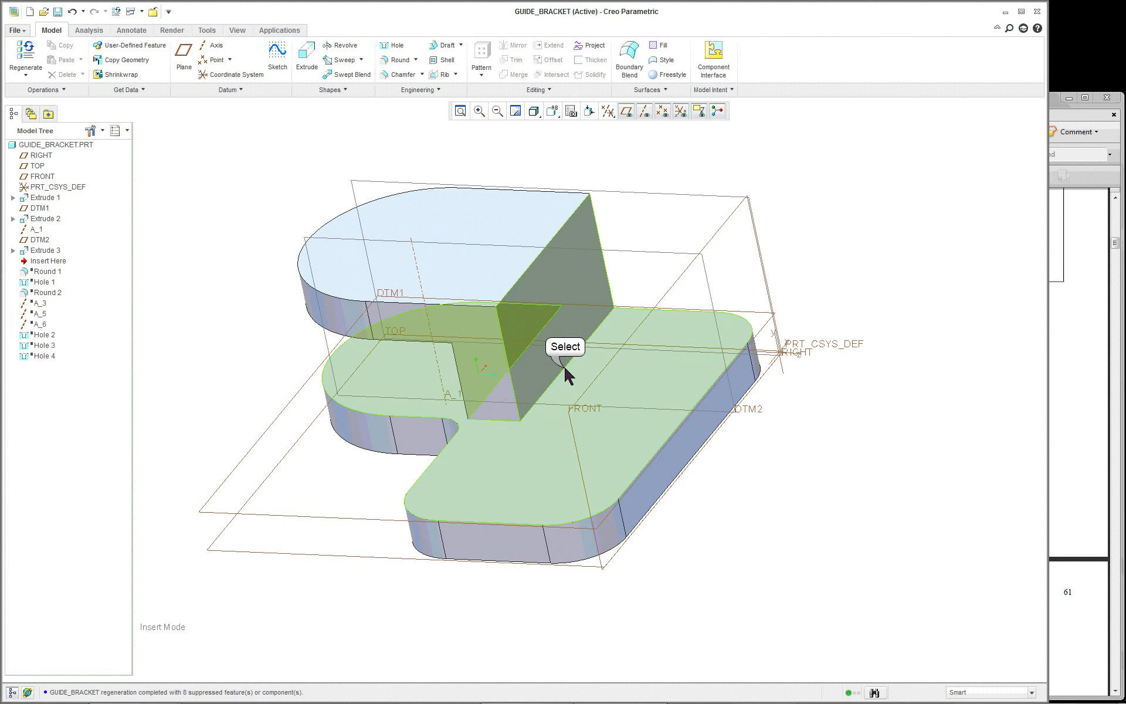
left_click(565, 369)
left_click(567, 365)
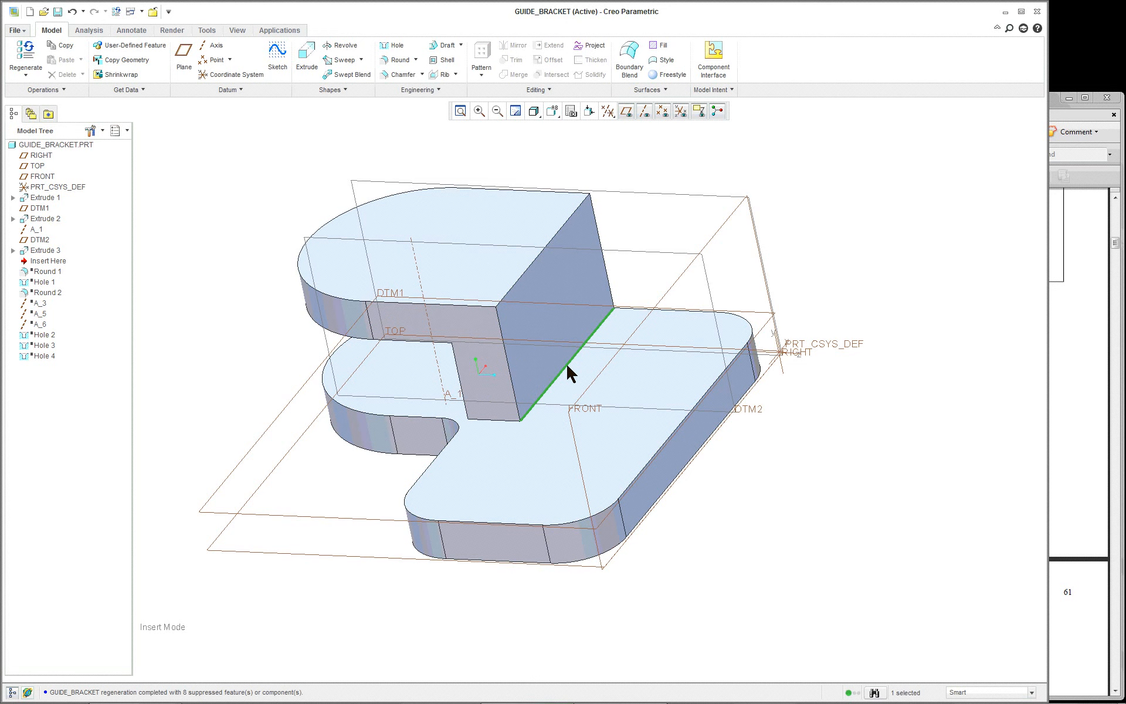
left_click(502, 417, "ctrl")
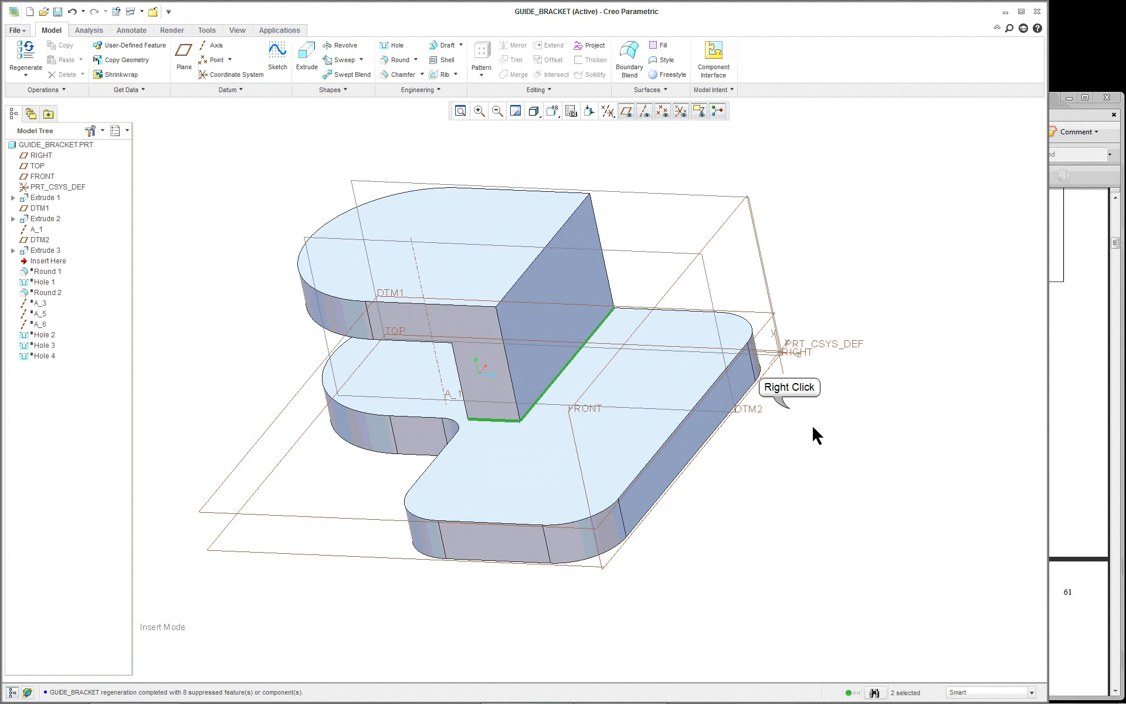
right_click(790, 410)
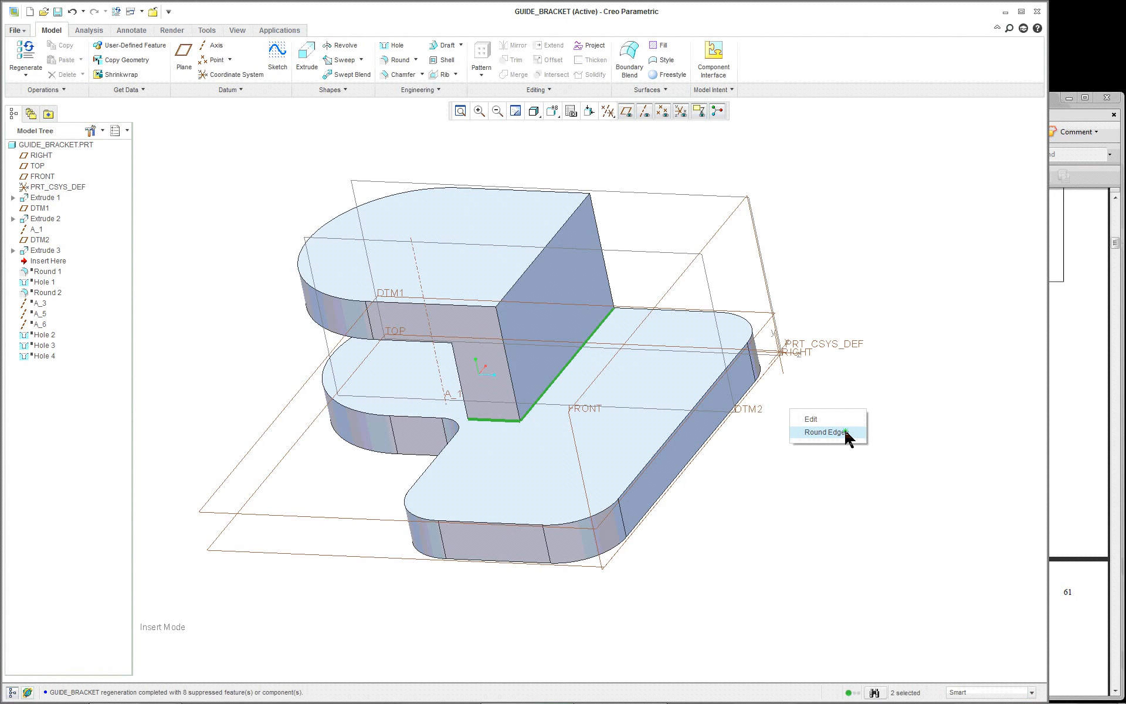
left_click(846, 433)
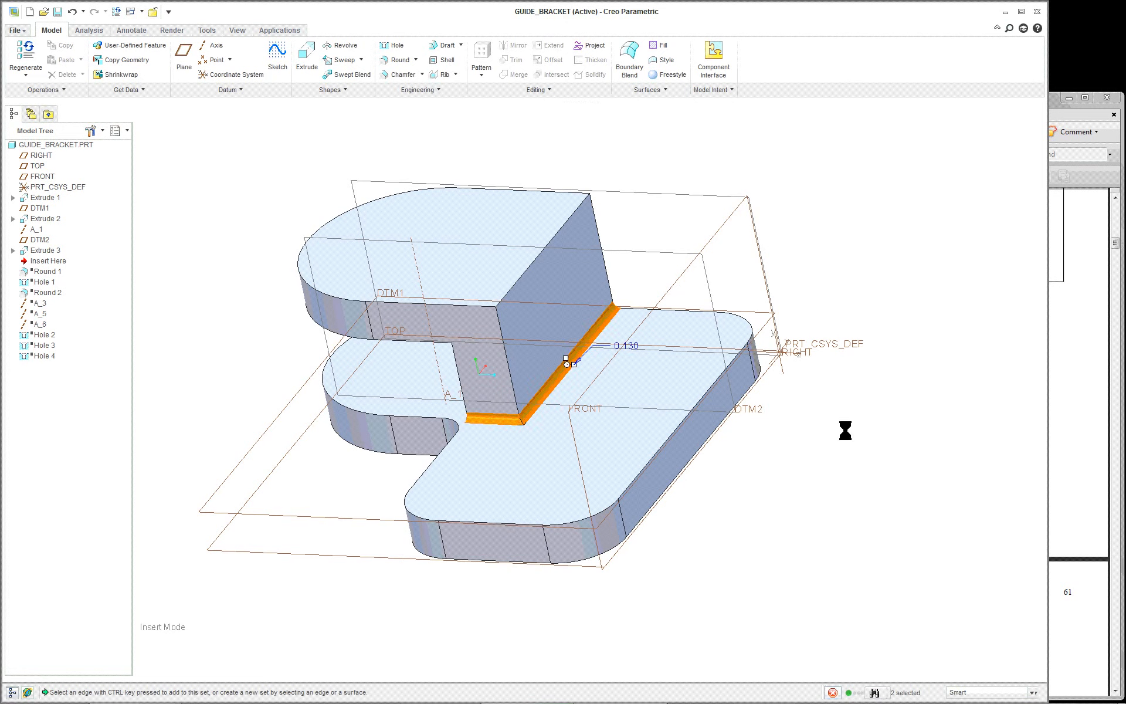
left_click_drag(574, 364, 596, 374)
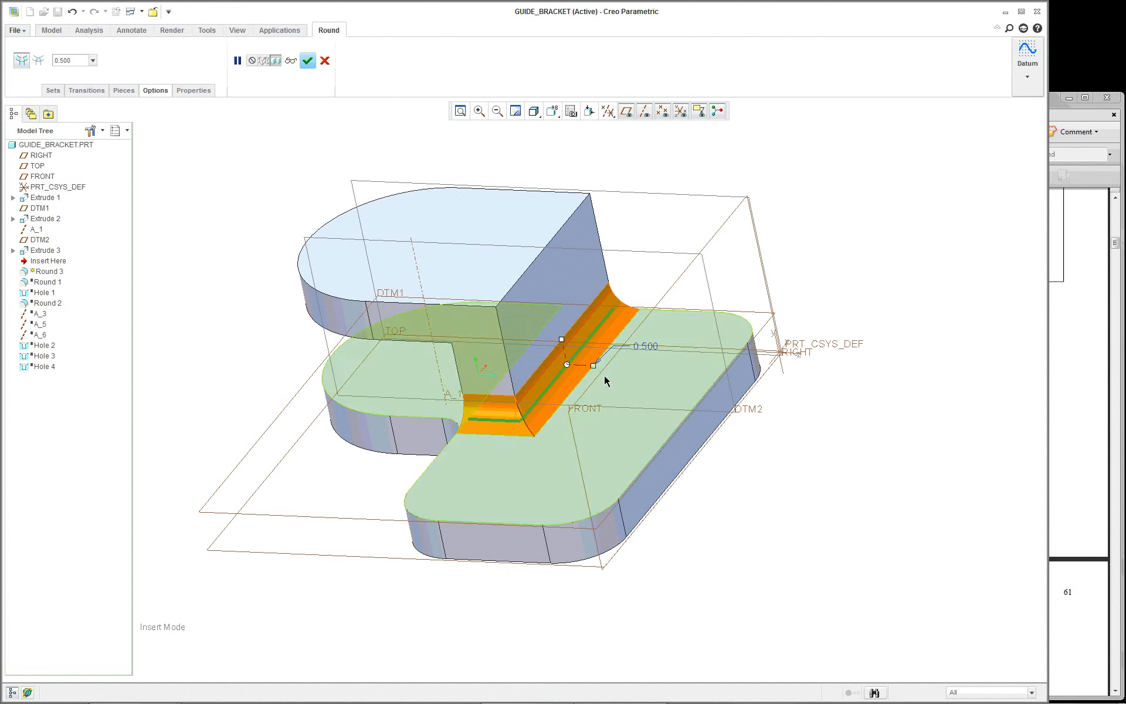
left_click(325, 63)
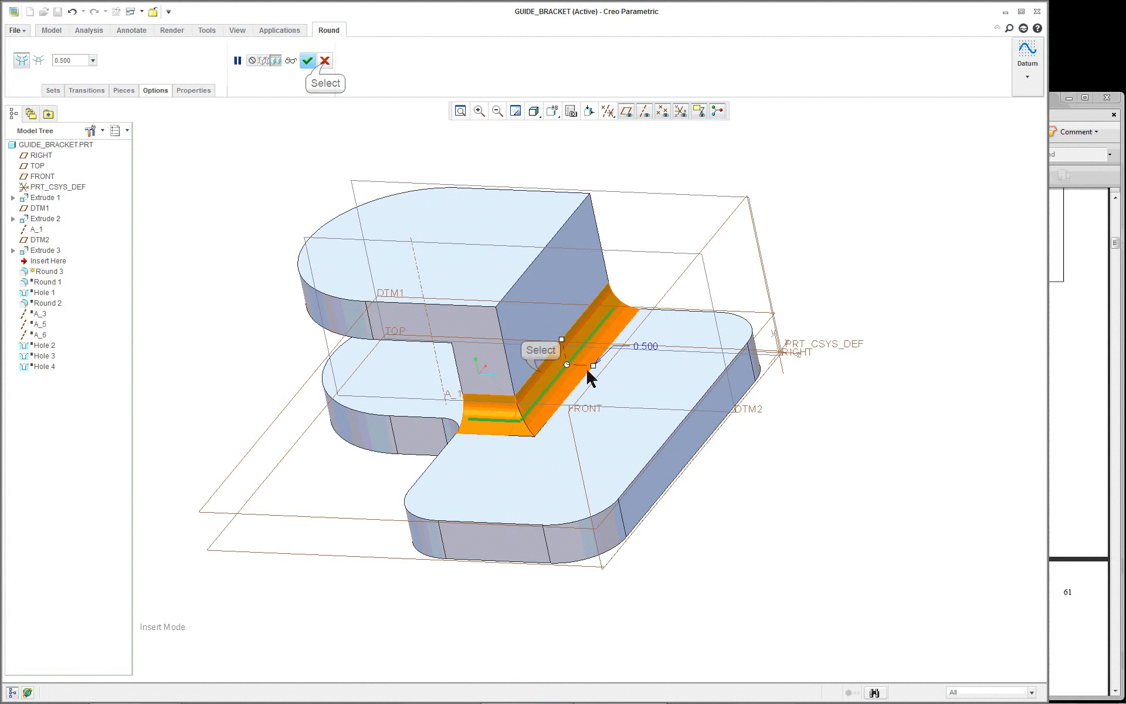
left_click(539, 370)
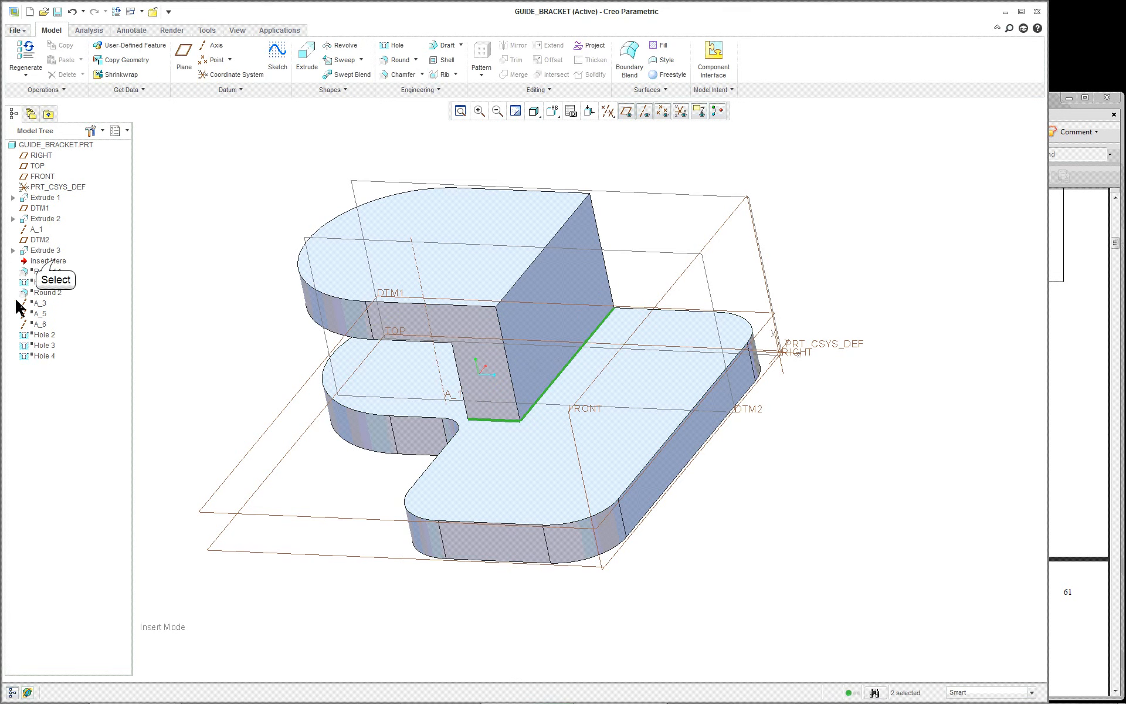
Roll the insertion point forward to include Round 1 again, and look over the rounded corner.
left_click_drag(57, 265, 57, 276)
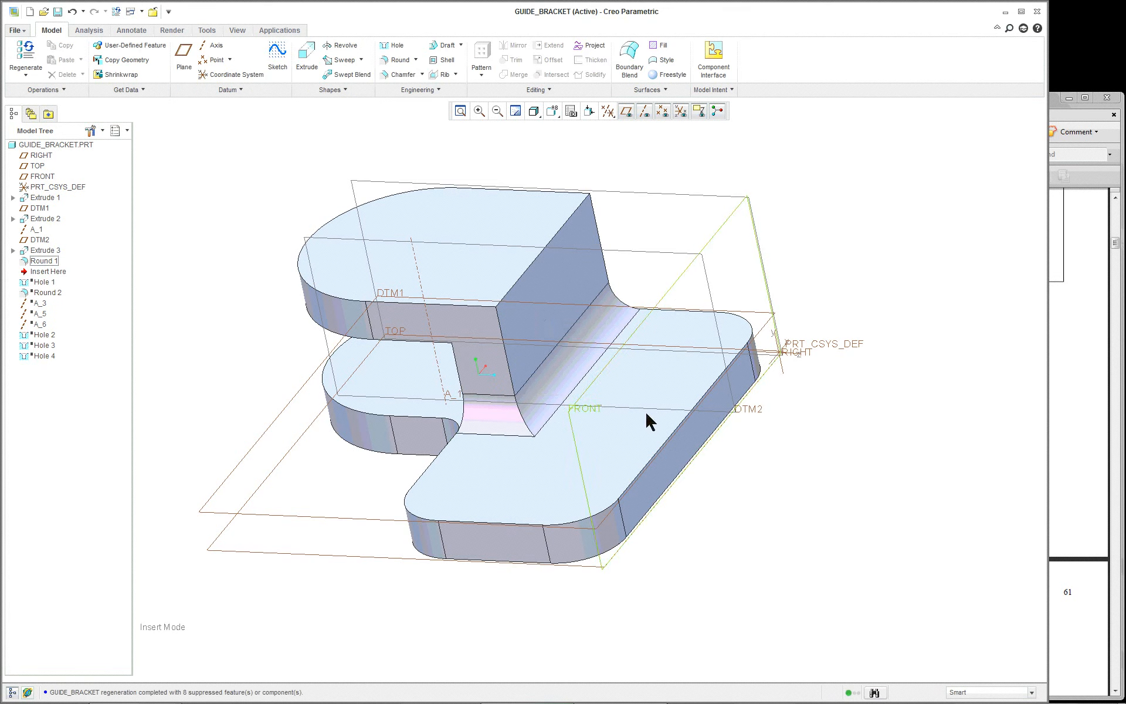
mouse_move(798, 497)
middle_mouse_down()
mouse_move(900, 468)
mouse_move(796, 488)
mouse_move(807, 495)
mouse_move(792, 516)
middle_mouse_up()
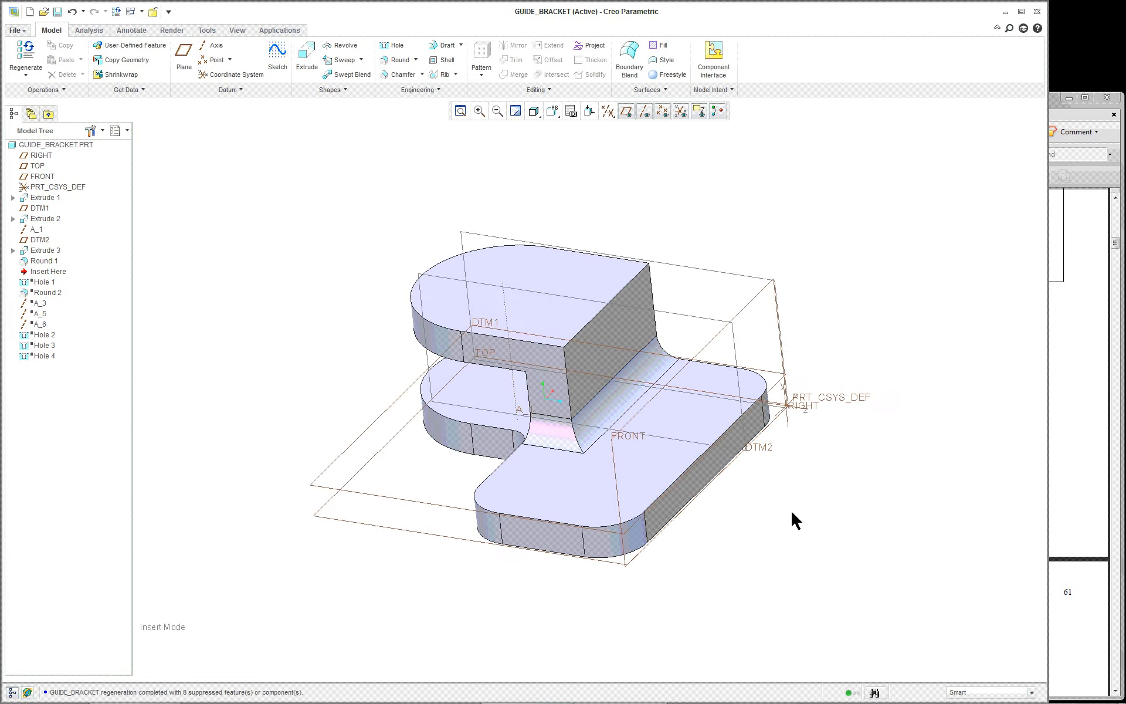
scroll(763, 604, "up", 2)
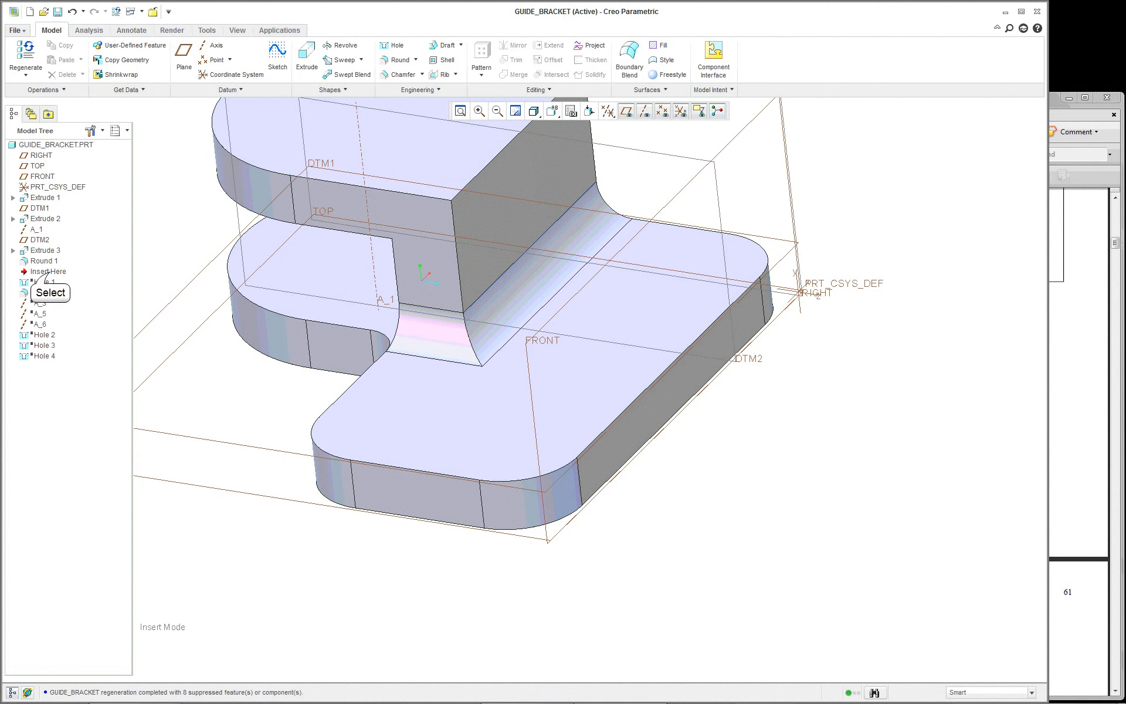
Roll the insertion point forward past Hole 1, and inspect the hole through both rounded arms.
left_click(49, 272)
left_click_drag(51, 273, 52, 284)
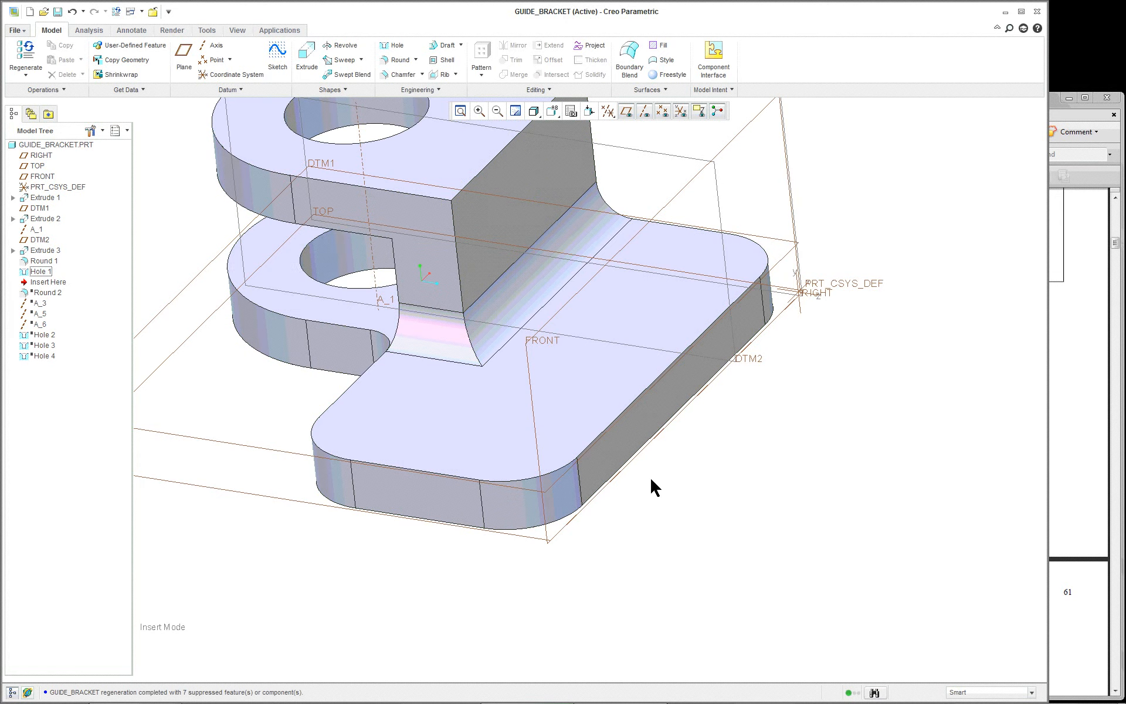
scroll(352, 338, "down", 2)
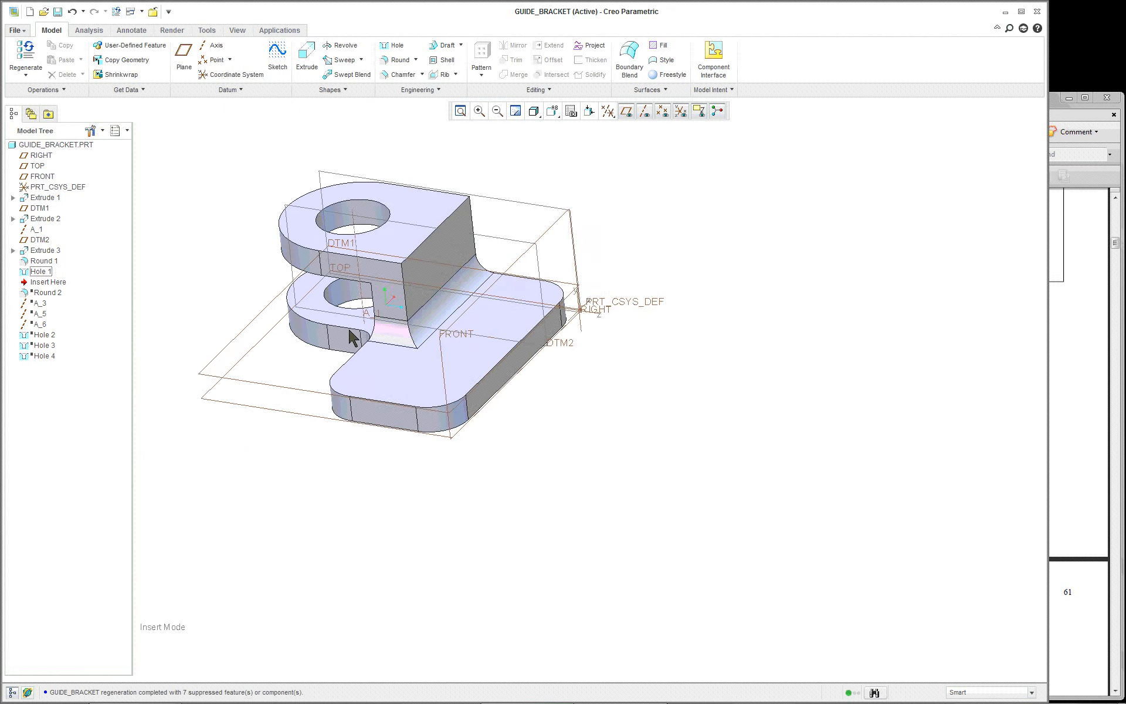
scroll(256, 239, "up", 3)
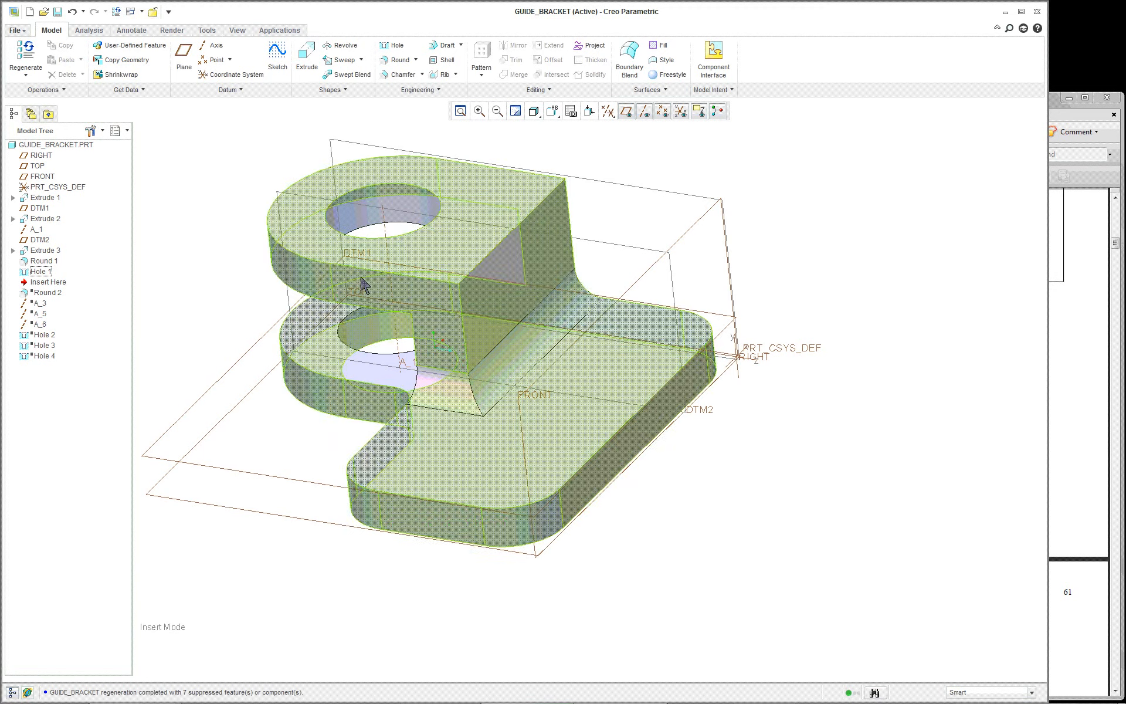
Open Hole 1's definition and examine its placement references, axis A_1 and the TOP datum plane.
right_click(81, 283)
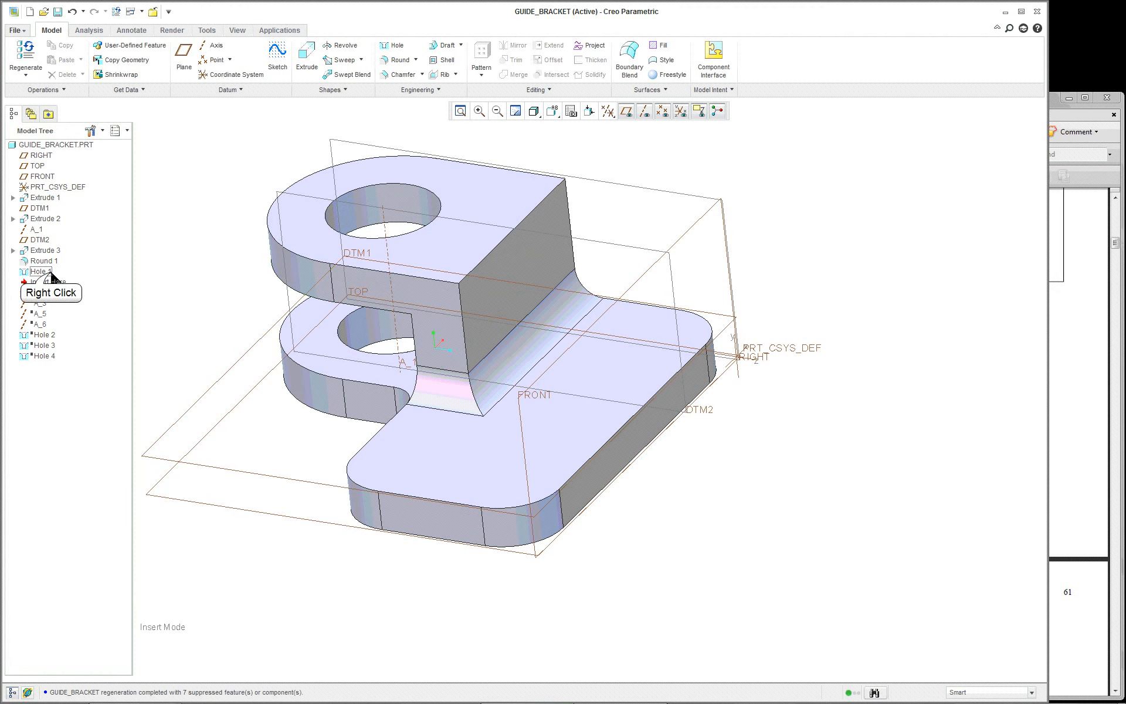
left_click(90, 360)
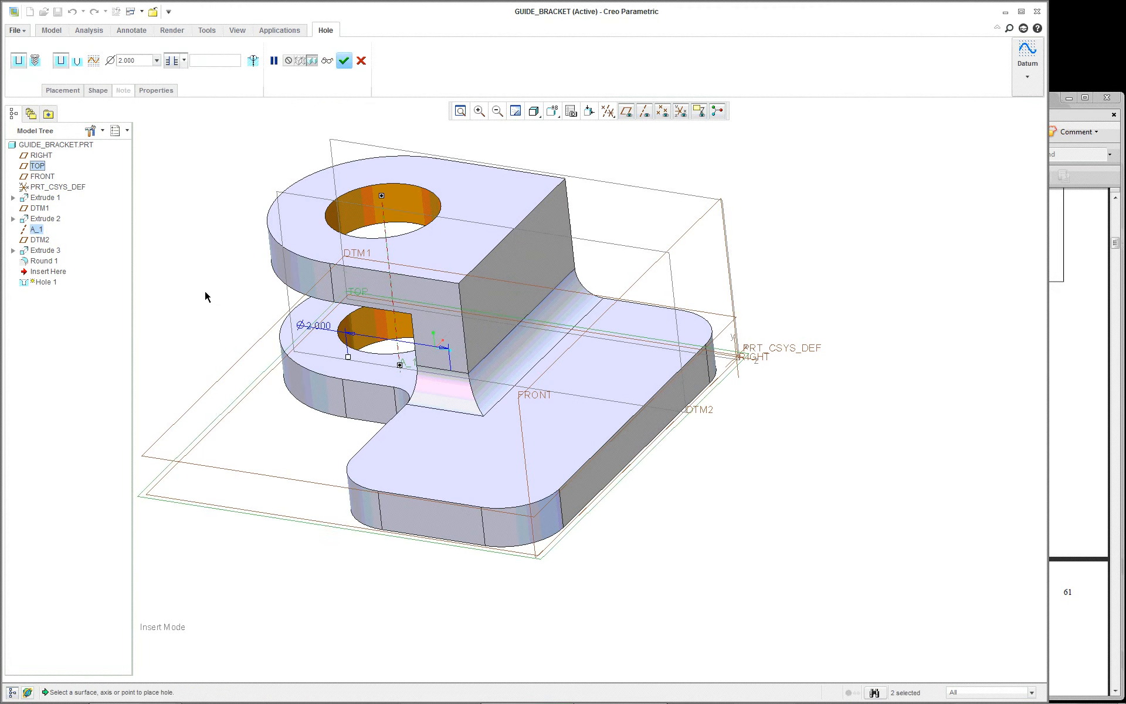
scroll(207, 289, "down", 3)
scroll(185, 302, "up", 3)
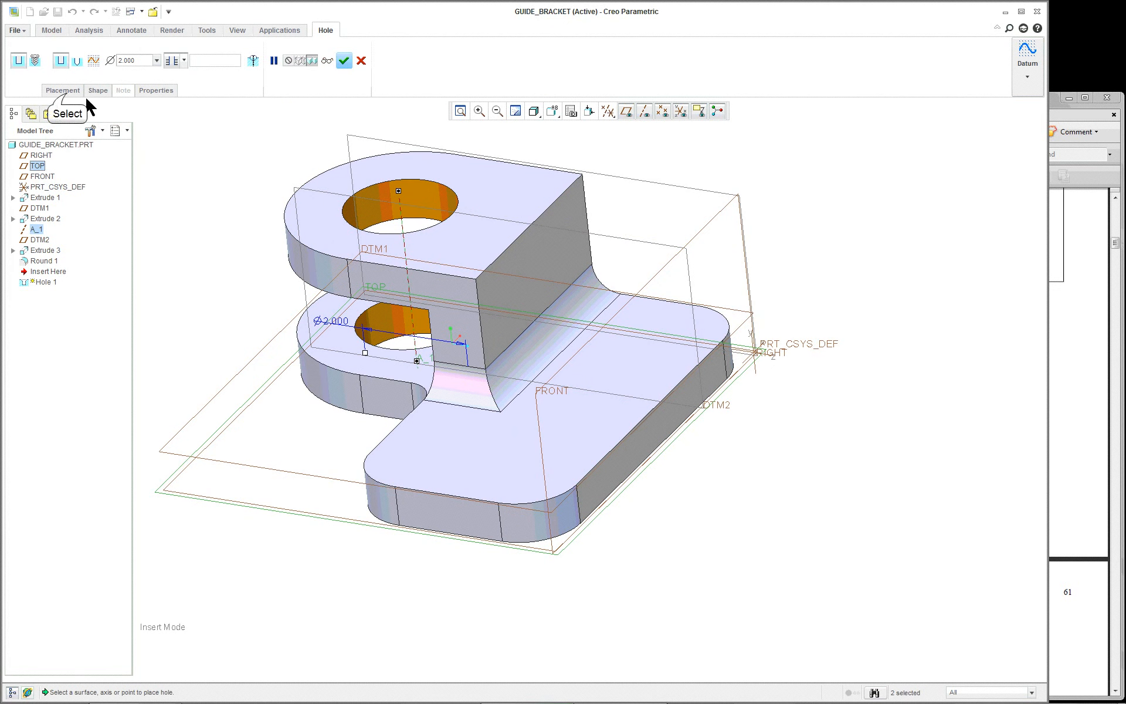
left_click(66, 91)
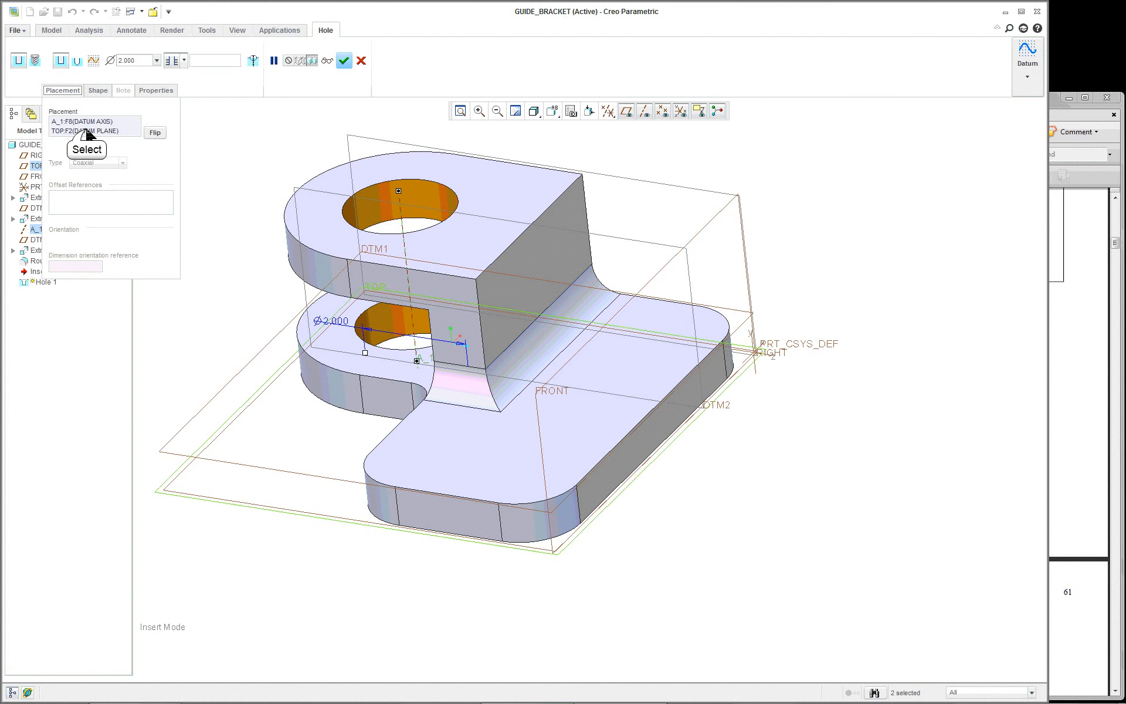
left_click(87, 130)
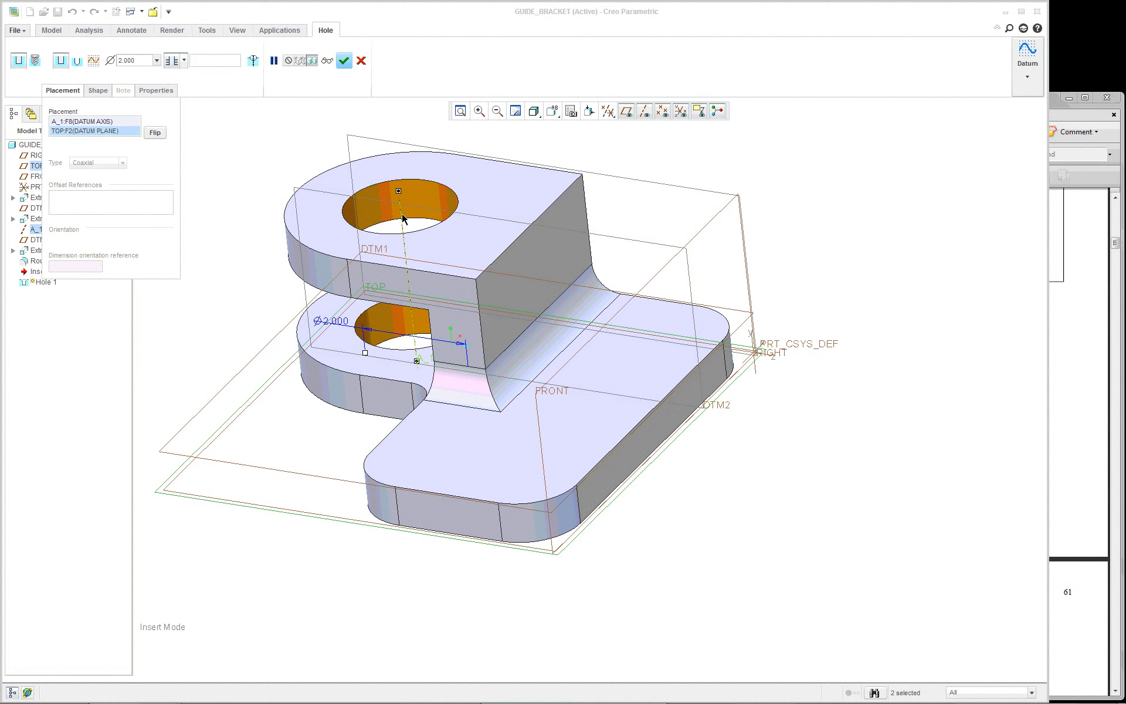
Clear all of Hole 1's placement references, reselect axis A_1 and the TOP datum plane, and discard the redefinition.
right_click(106, 124)
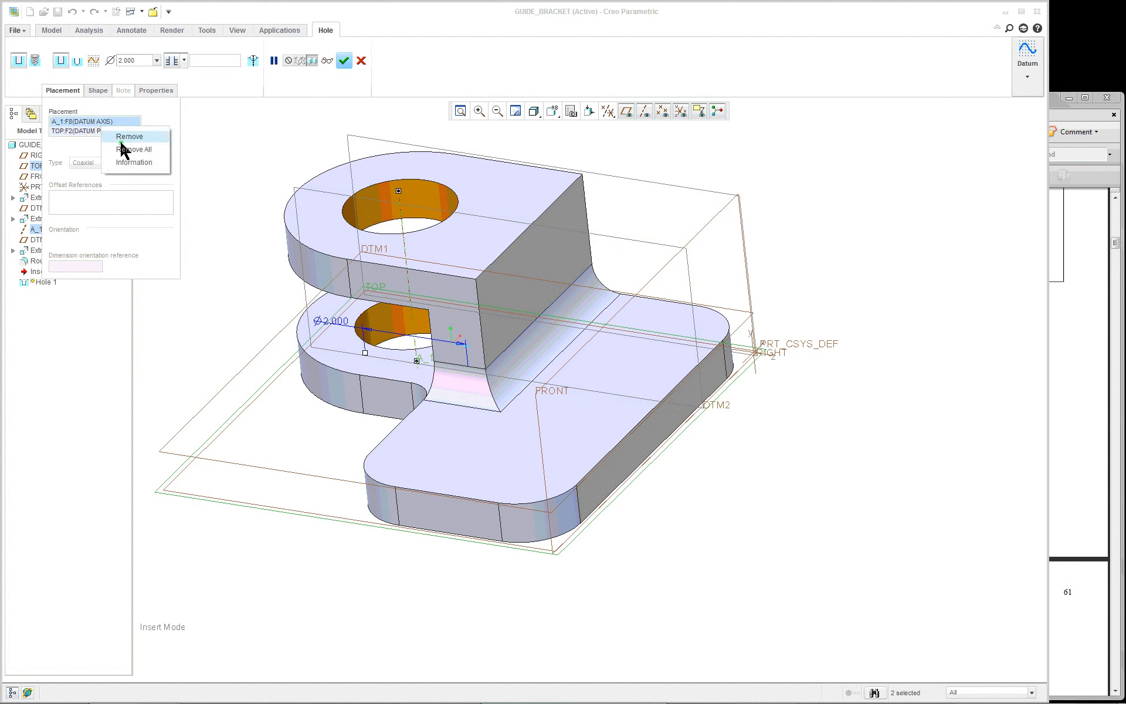
left_click(122, 150)
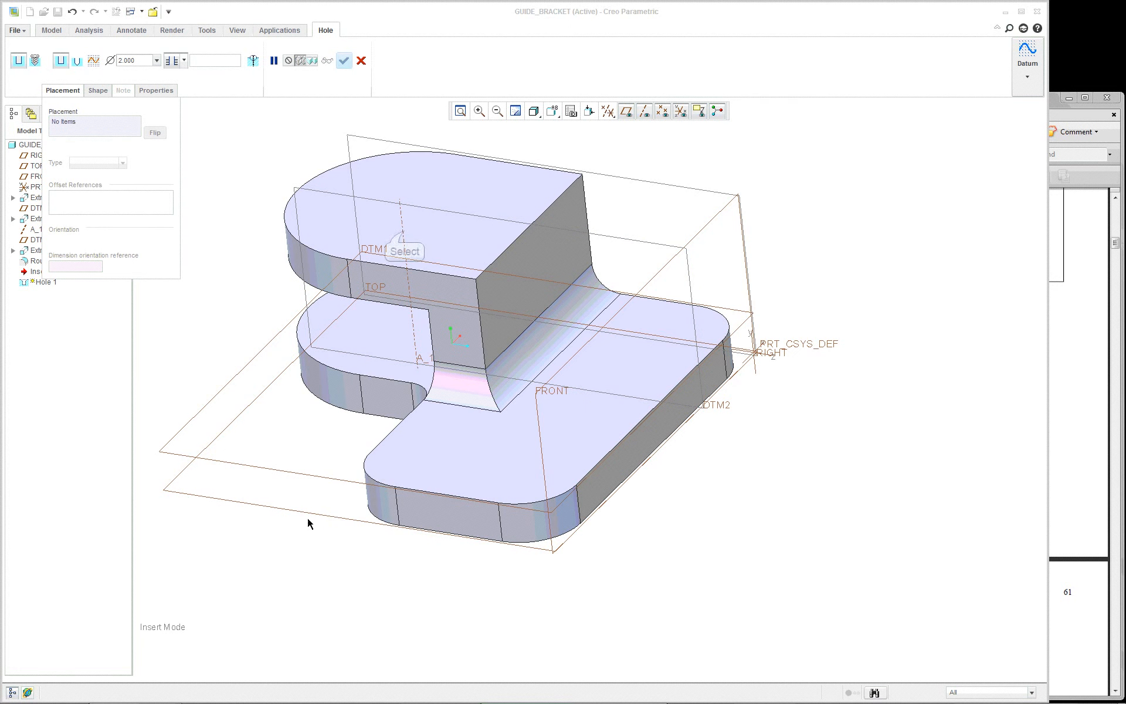
left_click(405, 234)
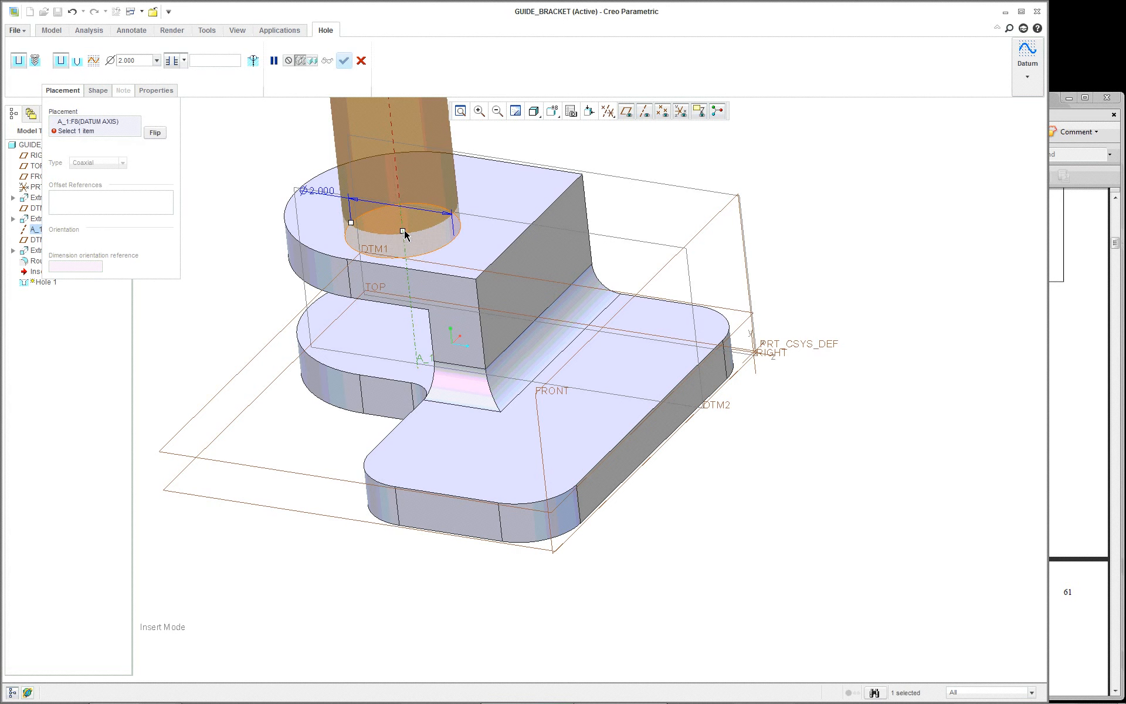
left_click(312, 518, "ctrl")
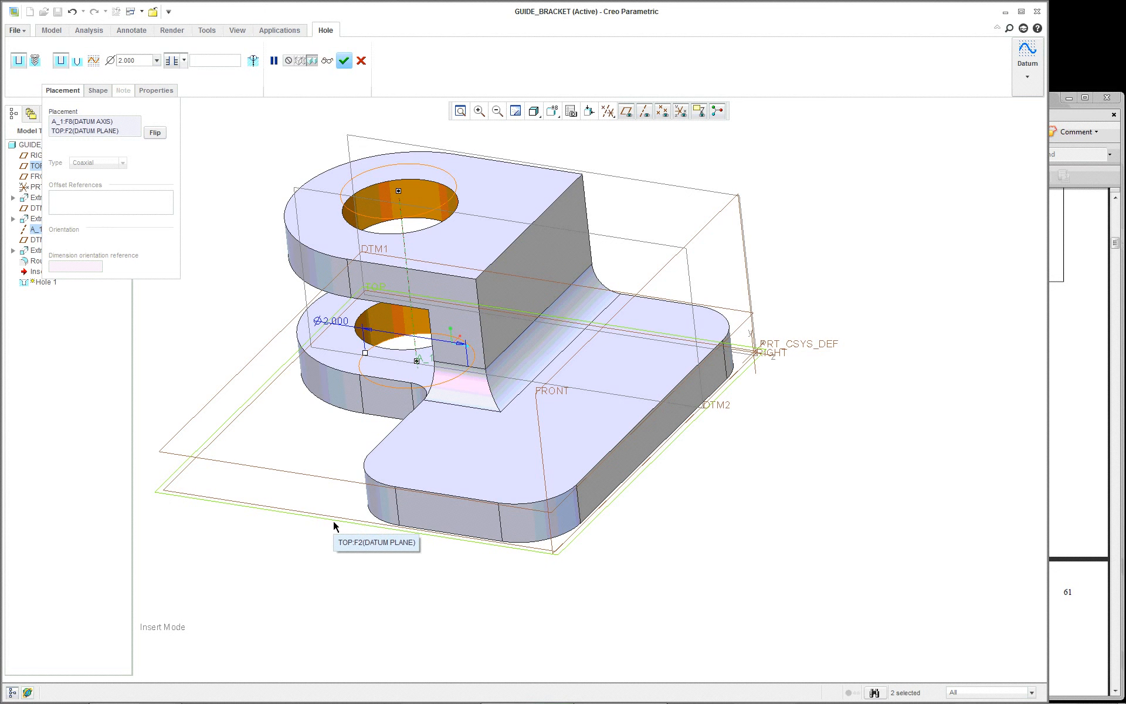
left_click(361, 61)
left_click(531, 369)
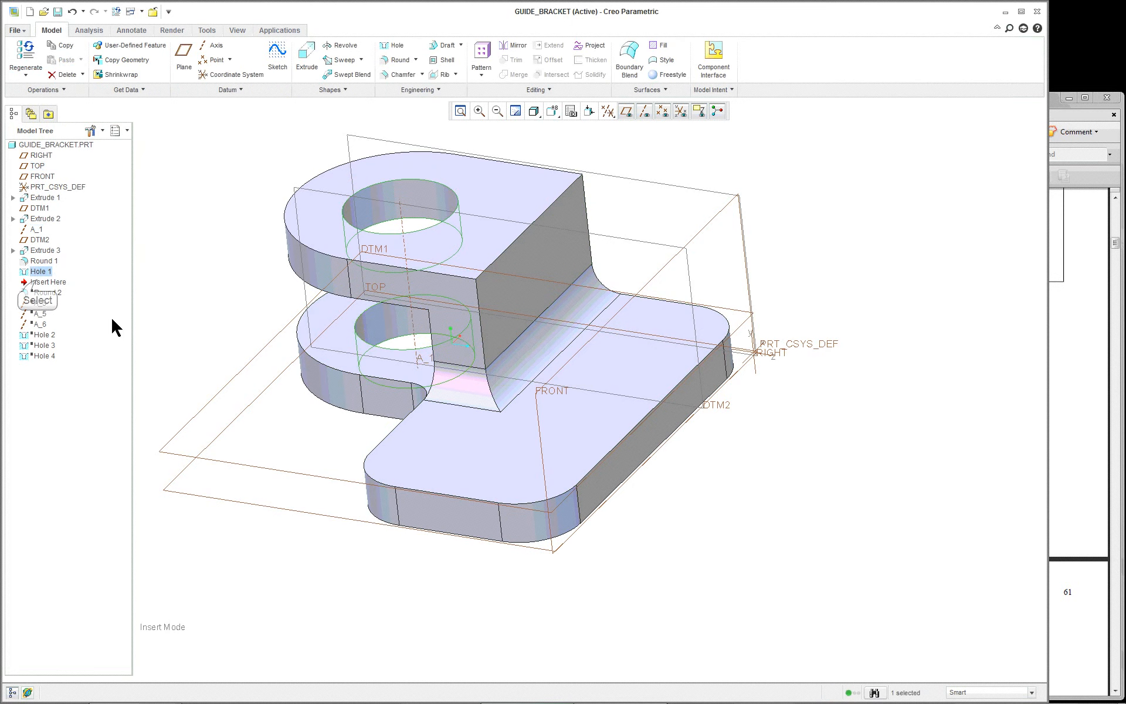
Roll the insertion point forward past Round 2 and highlight both rounds on the bracket.
left_click_drag(46, 282, 49, 298)
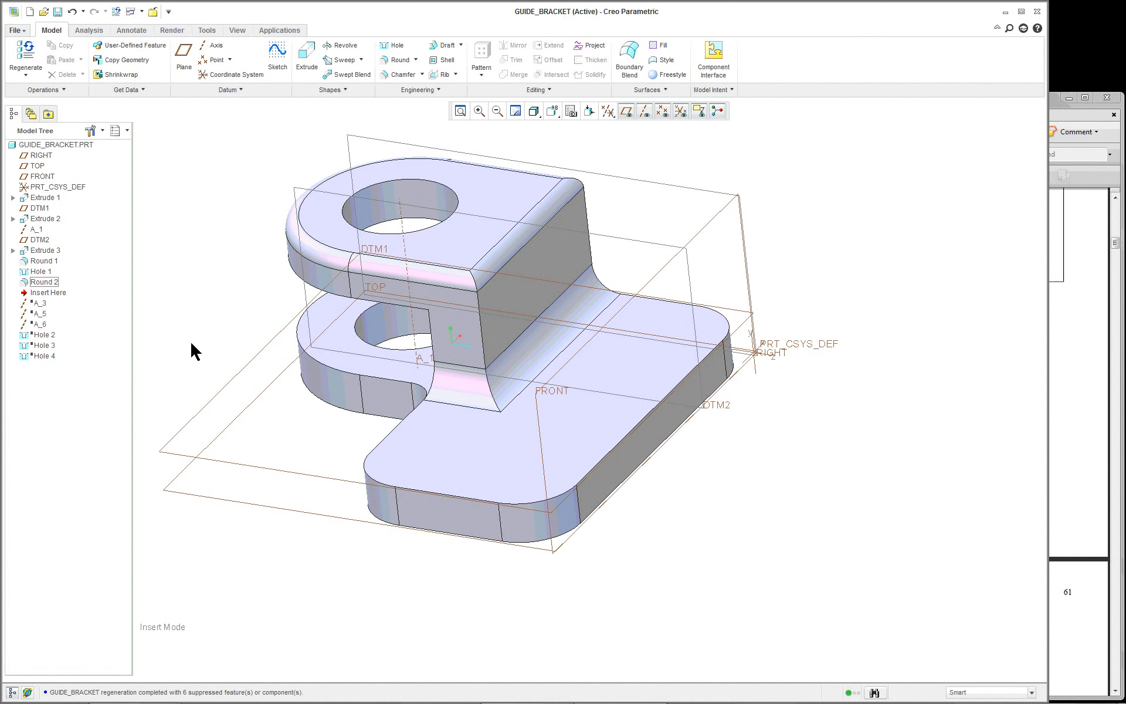
left_click(45, 262)
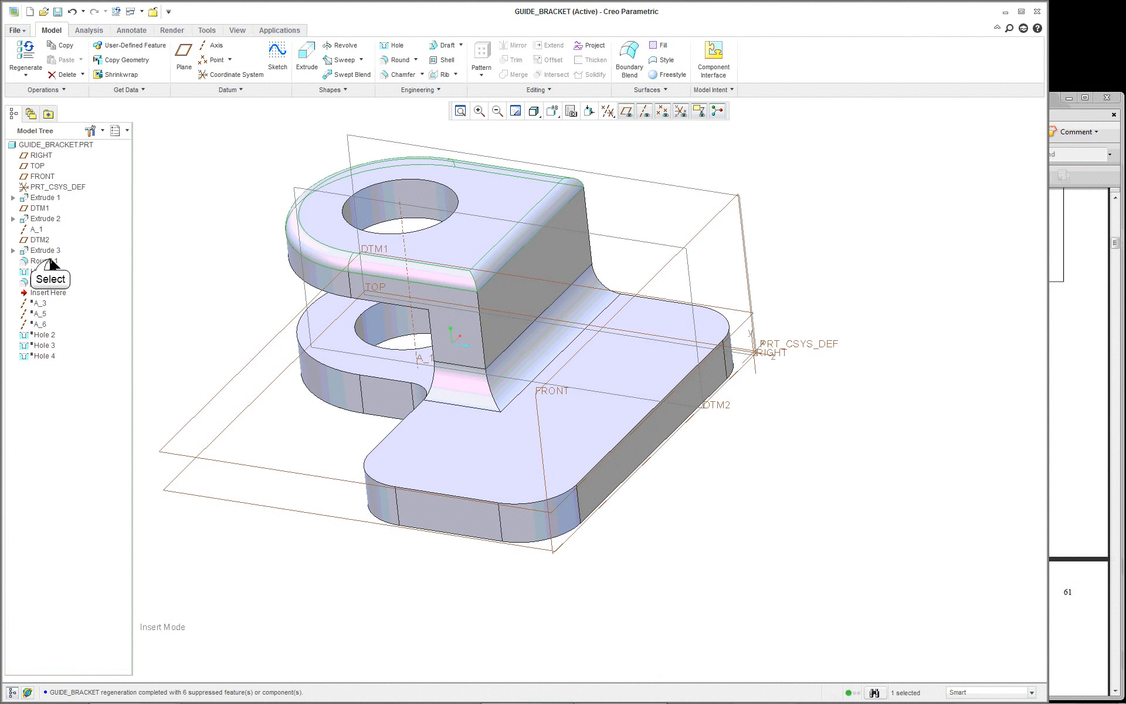
left_click(49, 262)
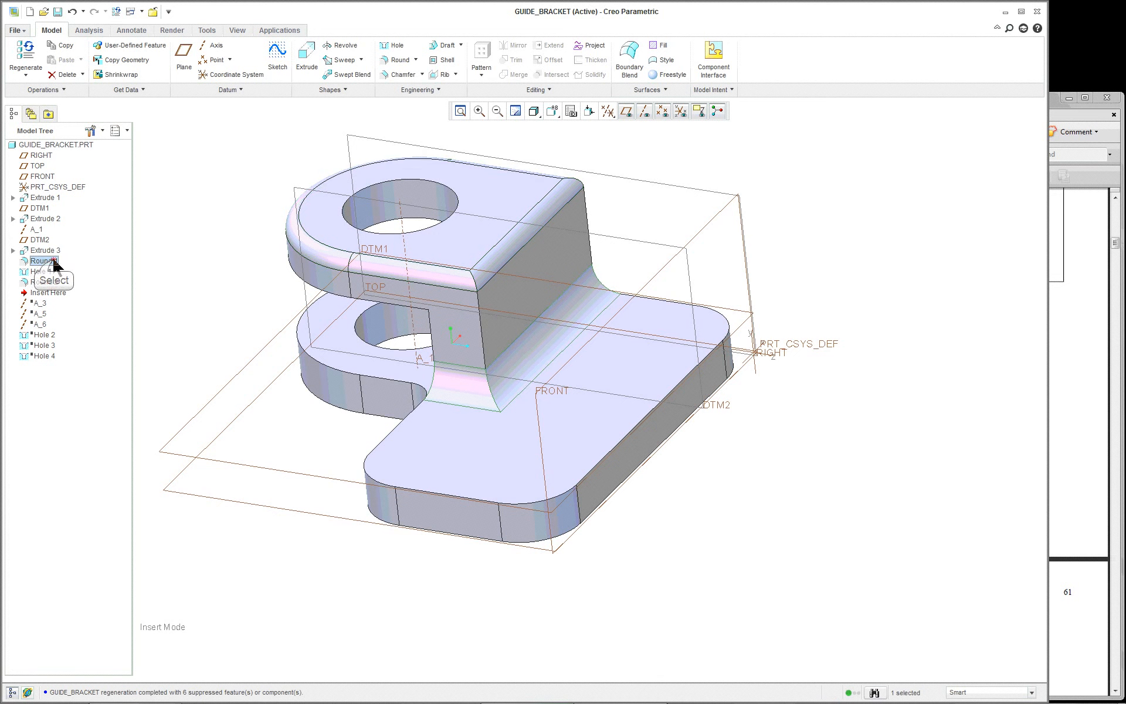
Reorder Round 1 to follow Hole 1, and move Hole 1 to just after Round 2.
left_click_drag(52, 263, 55, 271)
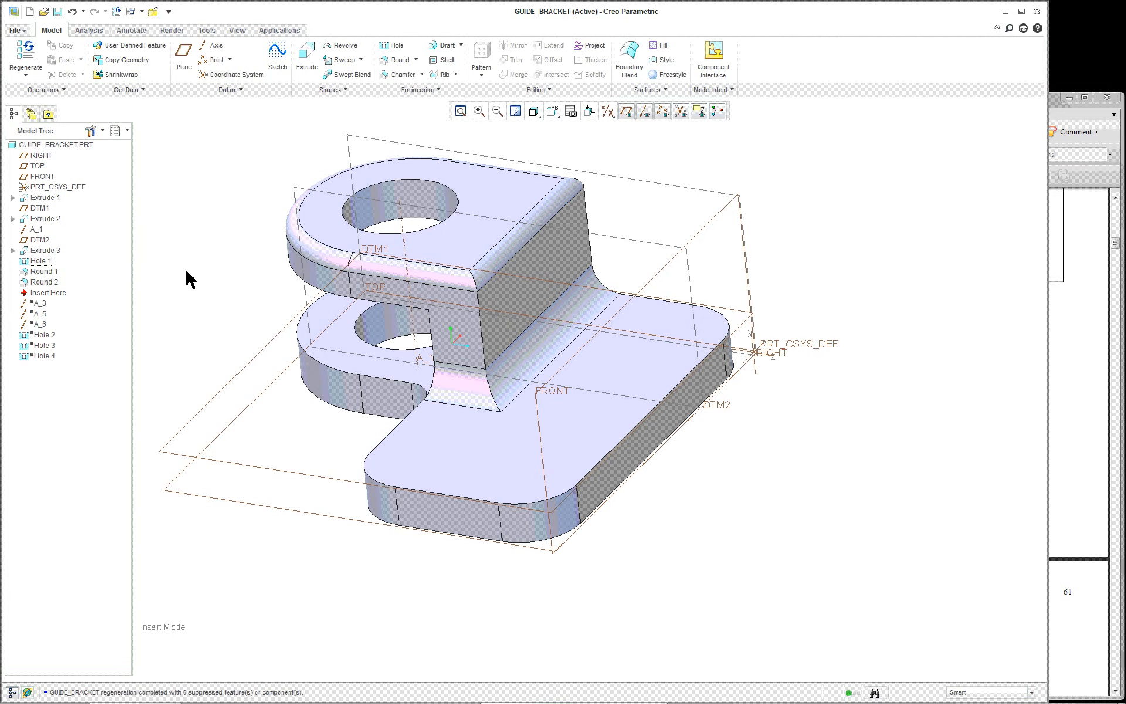
left_click(50, 261)
left_click_drag(51, 261, 47, 282)
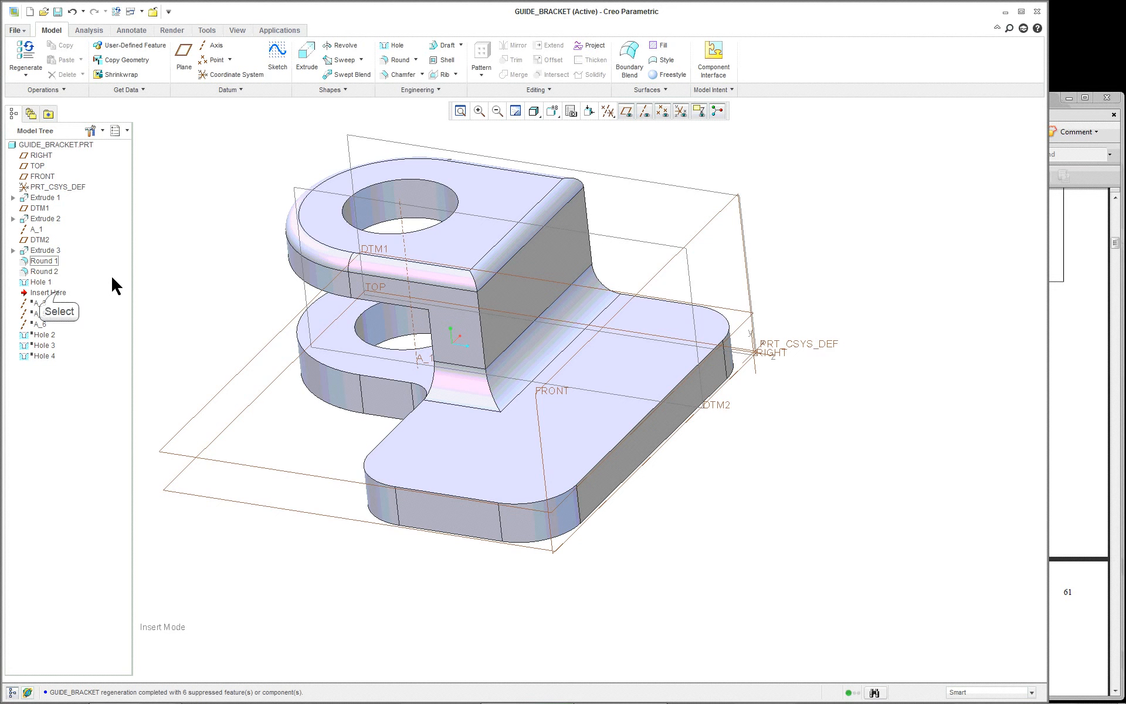
Roll the insertion point forward past axis A_3 and back to just after Hole 1.
left_click(58, 293)
left_click_drag(58, 291, 58, 304)
left_click_drag(51, 305, 69, 292)
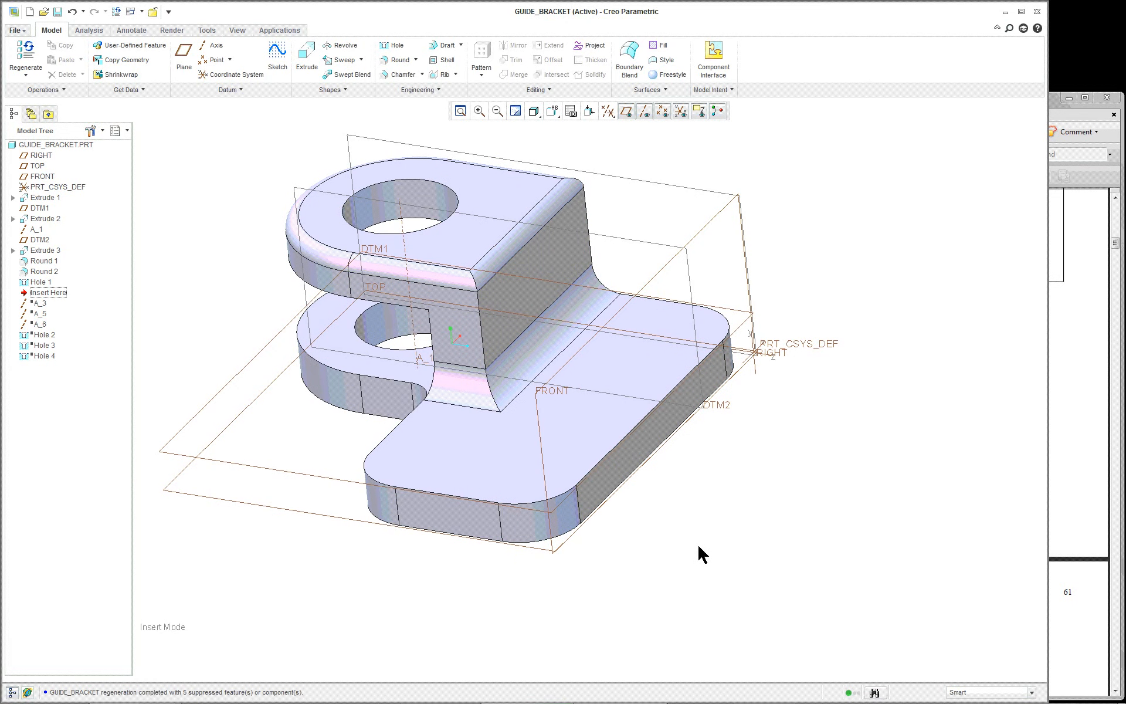
Create a datum axis through the rounded front corner surface of the base, next to the FRONT plane label.
middle_click_drag(607, 562, 618, 562)
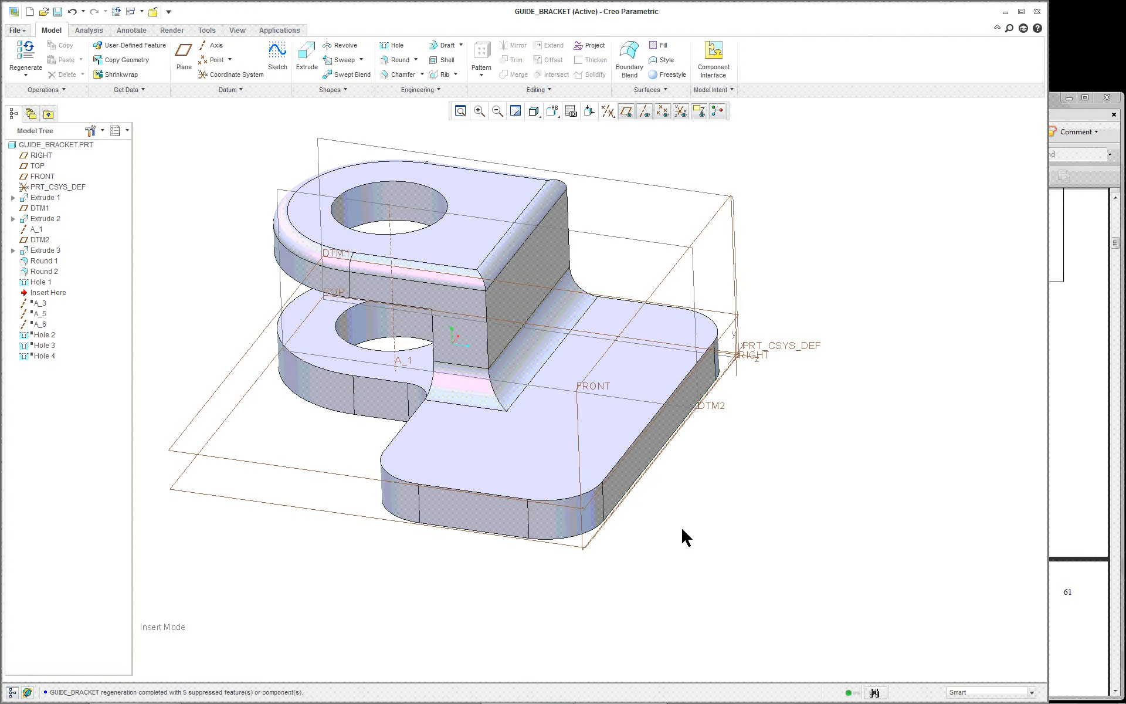
left_click(574, 531)
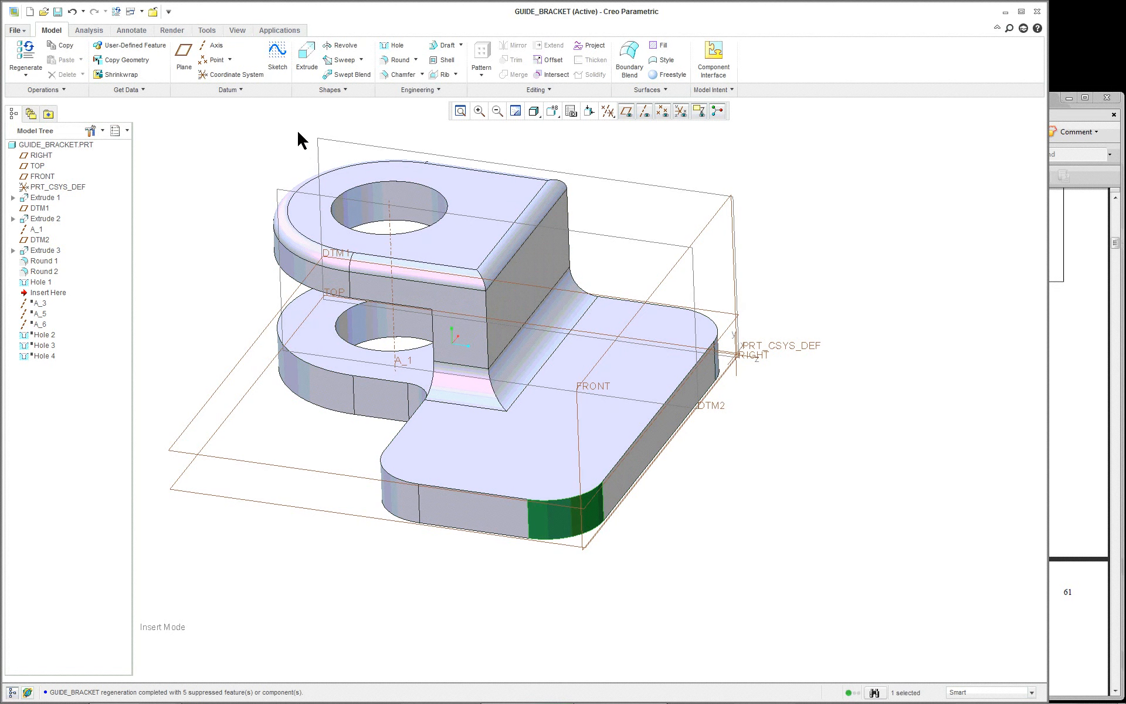
left_click(755, 481)
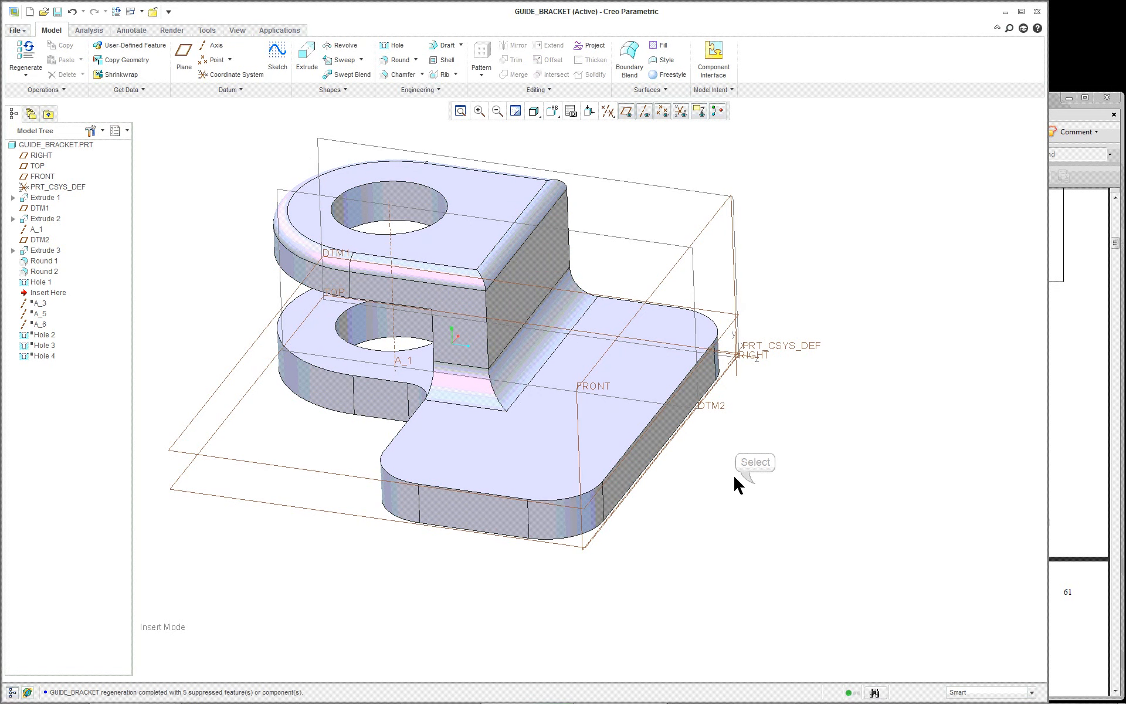
left_click(217, 47)
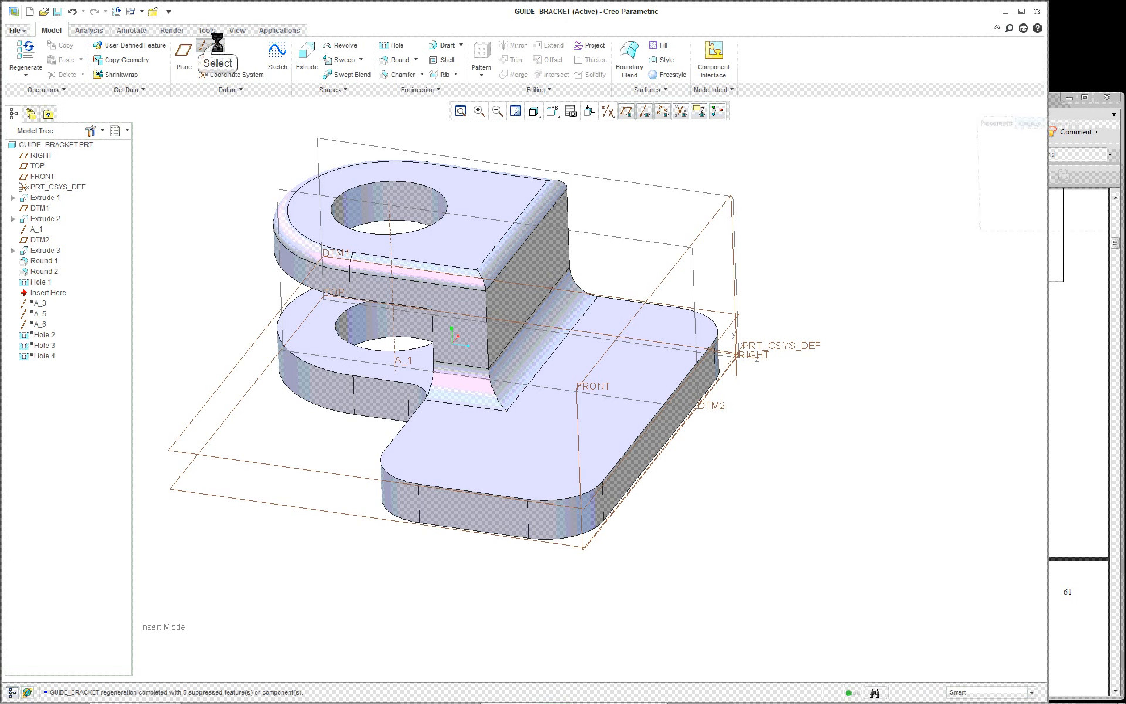
left_click(566, 513)
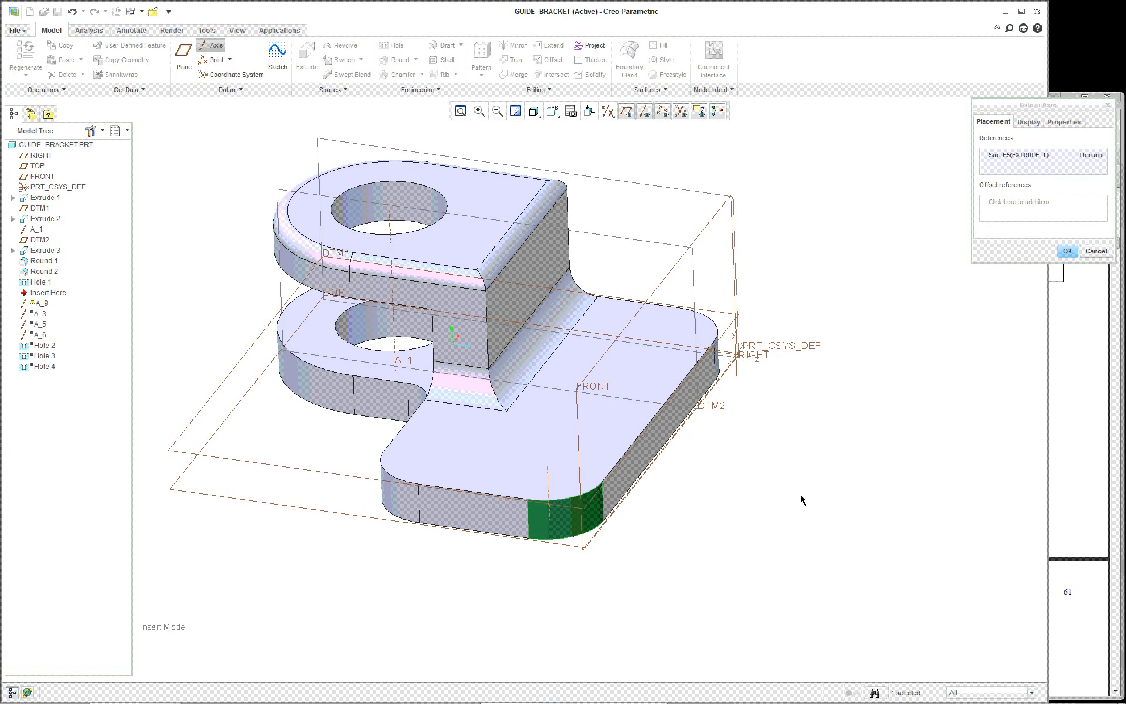
left_click(1067, 251)
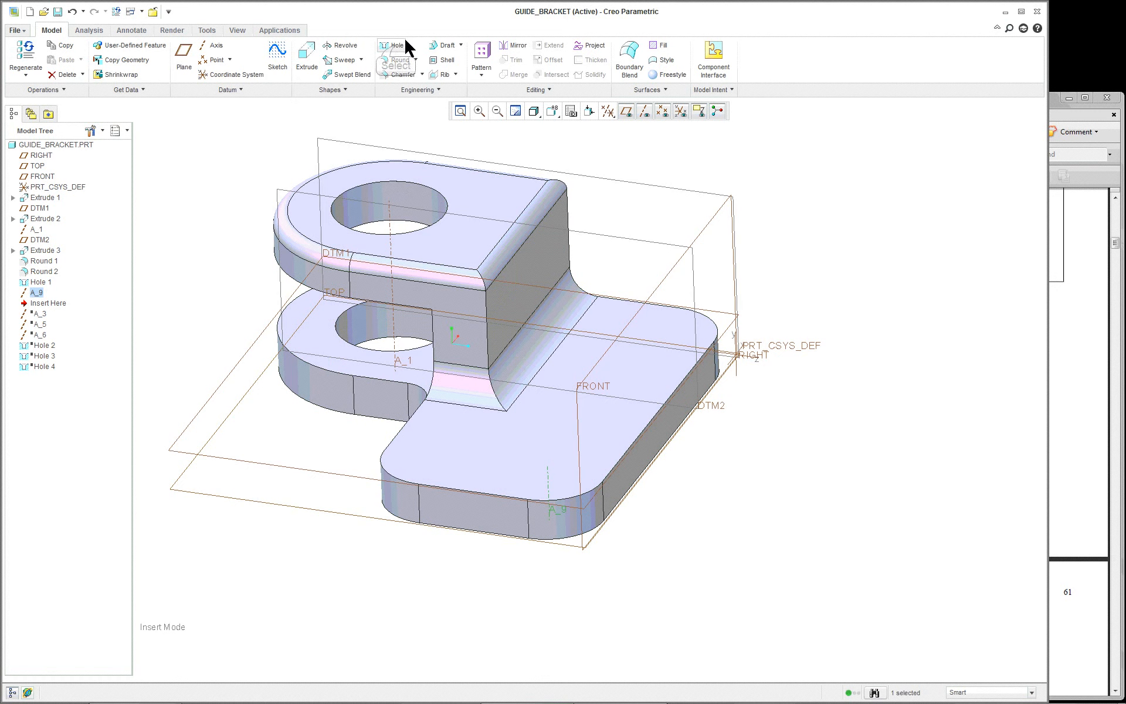
Place a coaxial hole on the new corner axis, starting at the base's upper face, with depth through all.
left_click(397, 48)
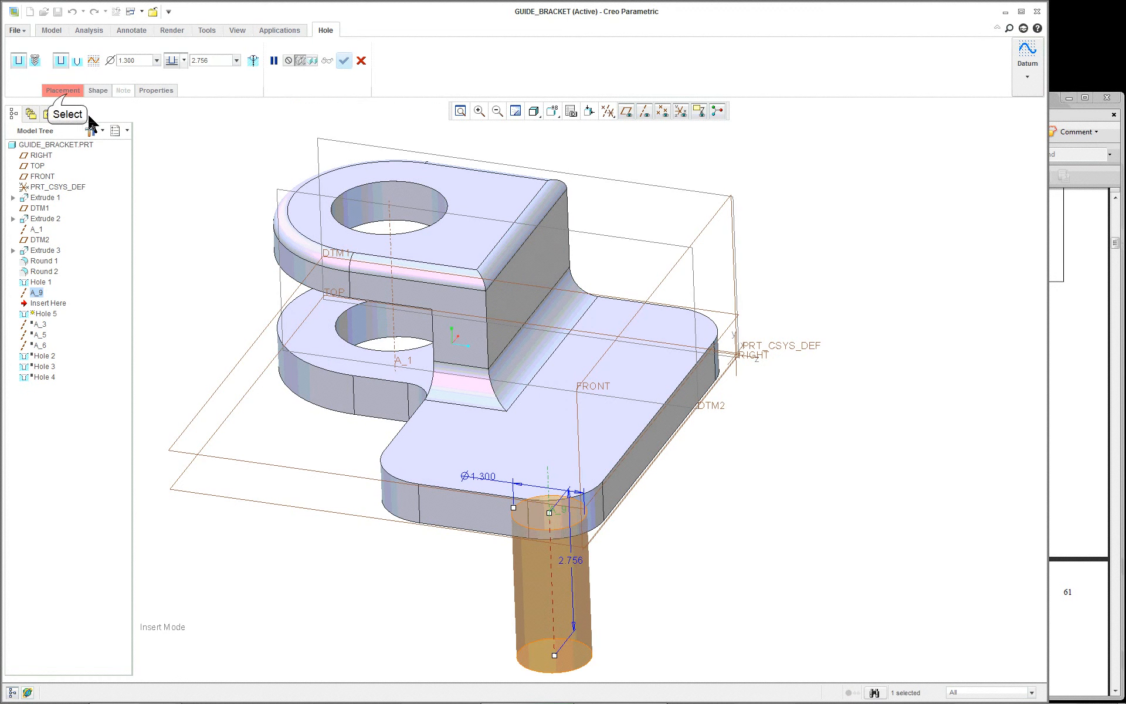
left_click(62, 90)
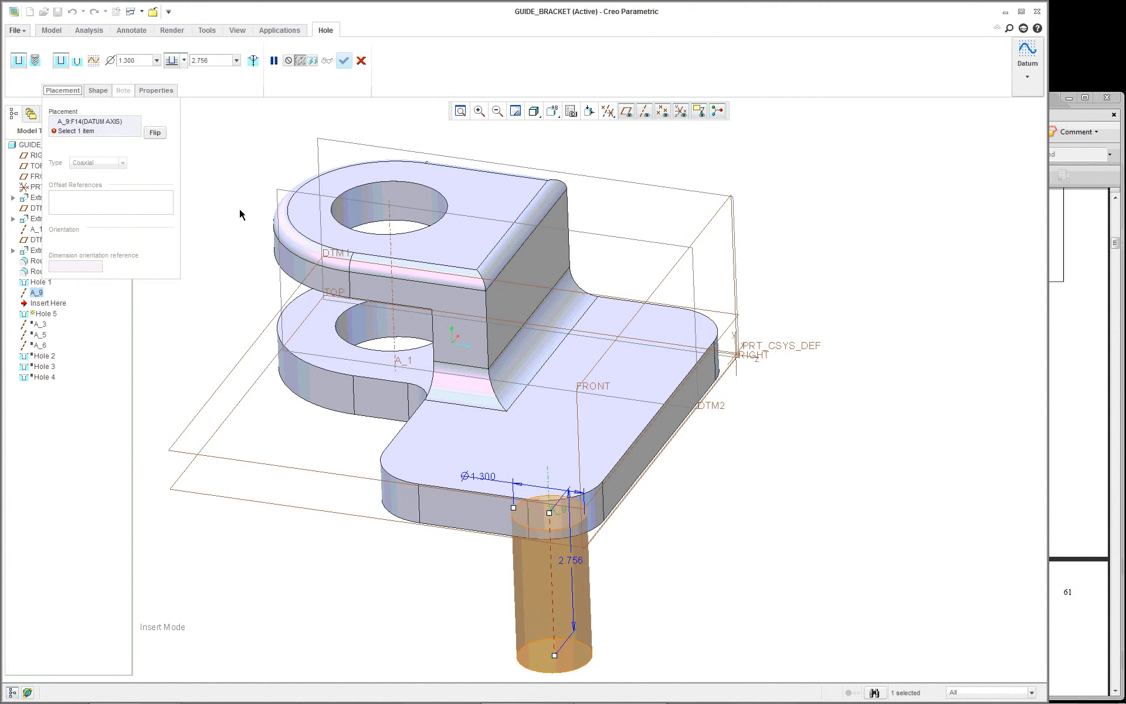
left_click(617, 434)
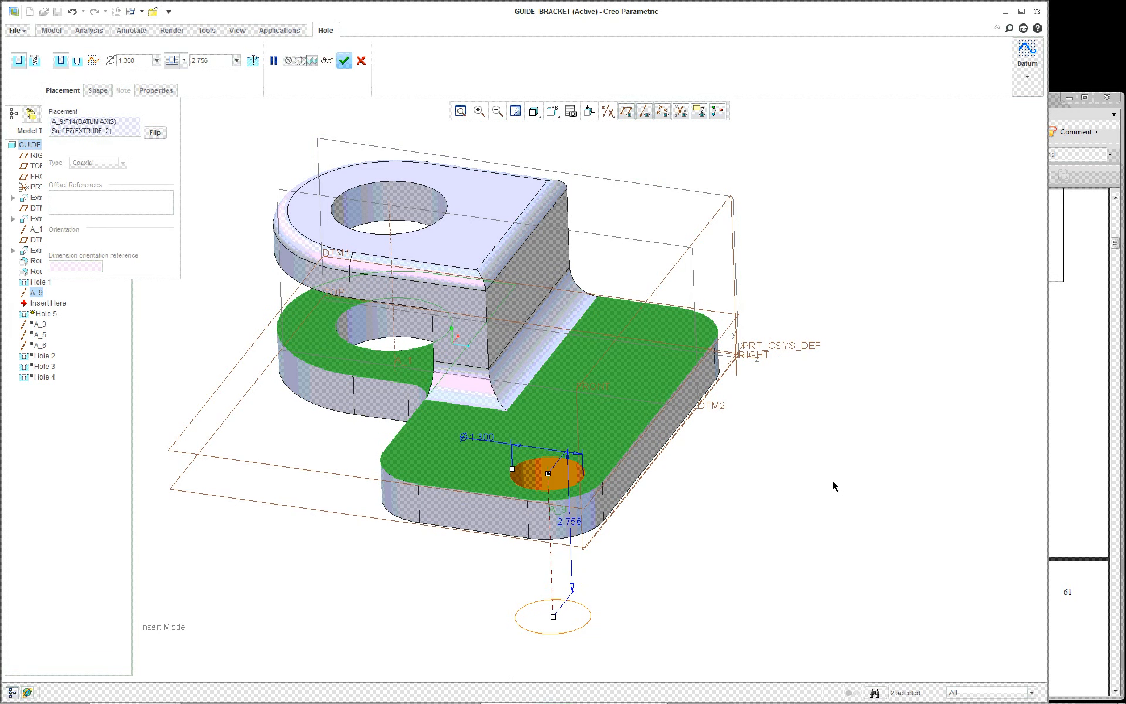
left_click(183, 60)
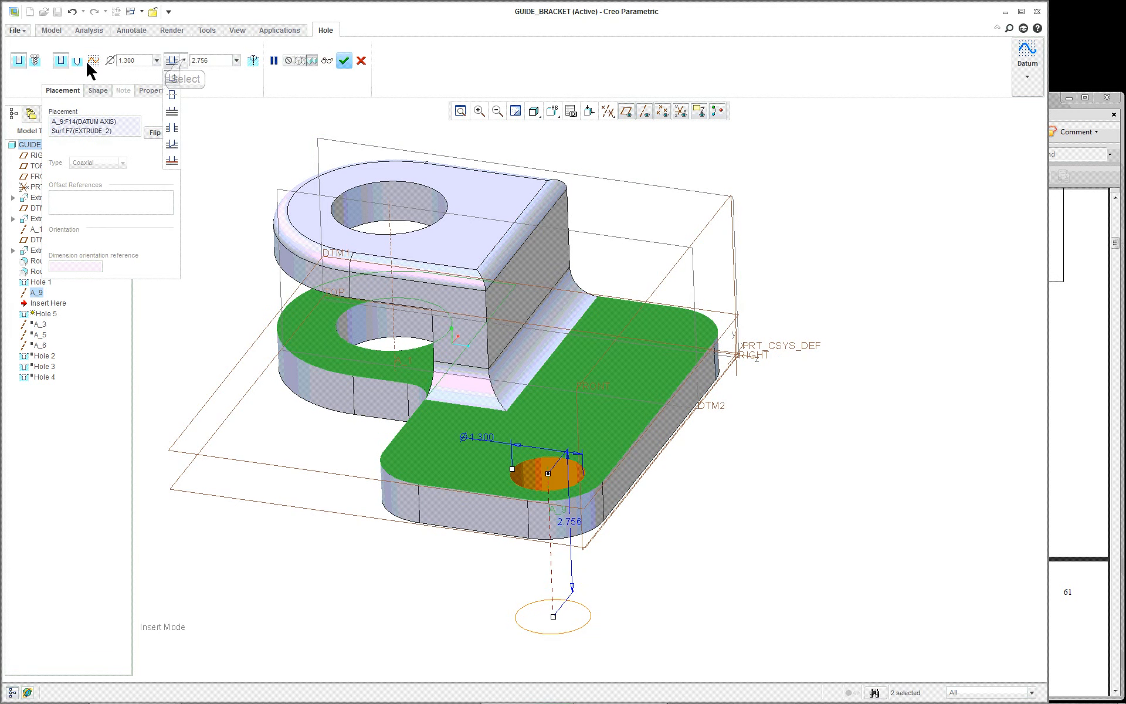
left_click(176, 127)
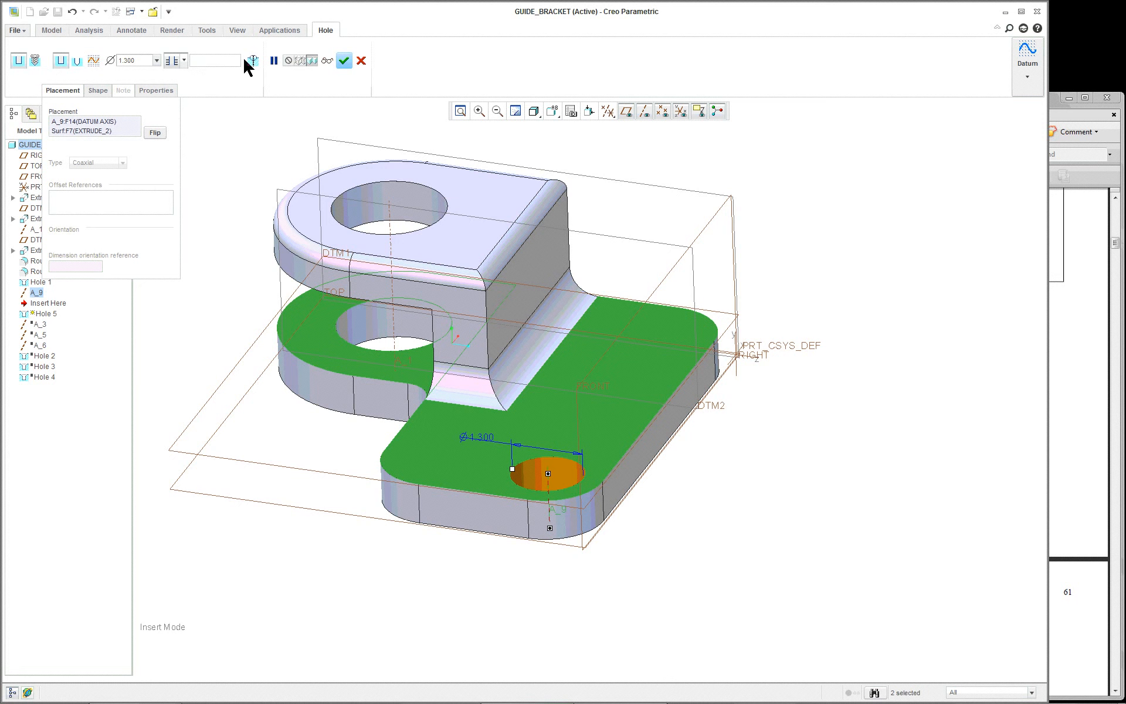
Change the corner hole to a standard UNC clearance hole without tapping, with a counterbore and through-all depth.
left_click(35, 62)
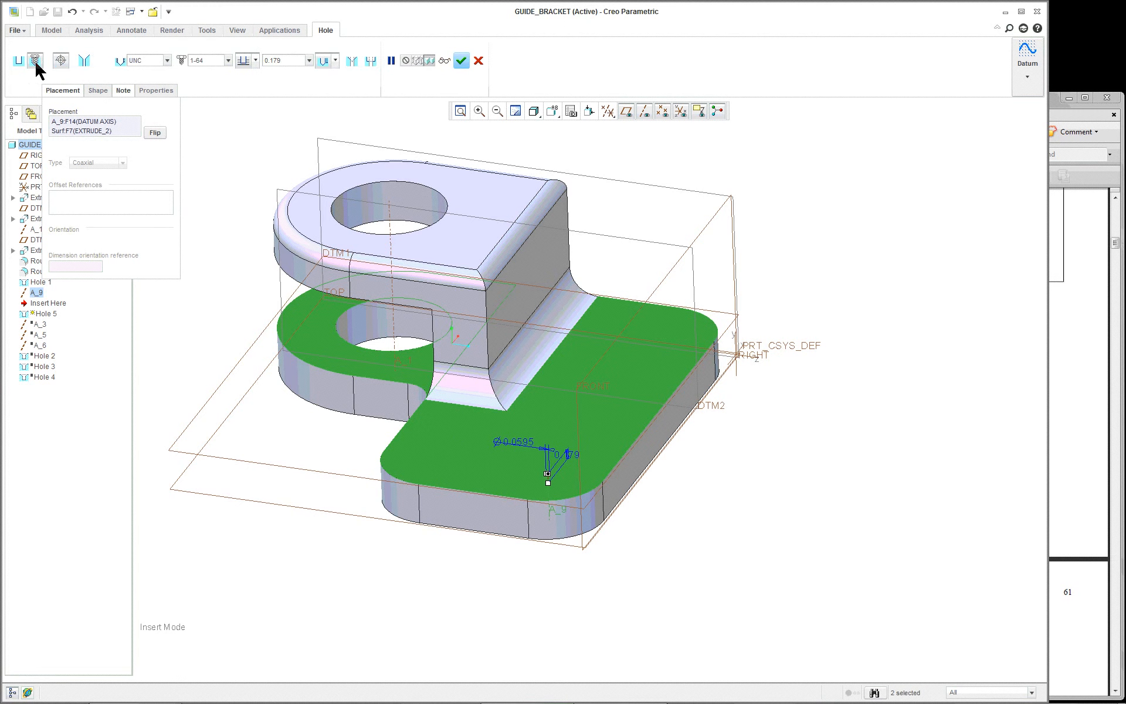
left_click(61, 61)
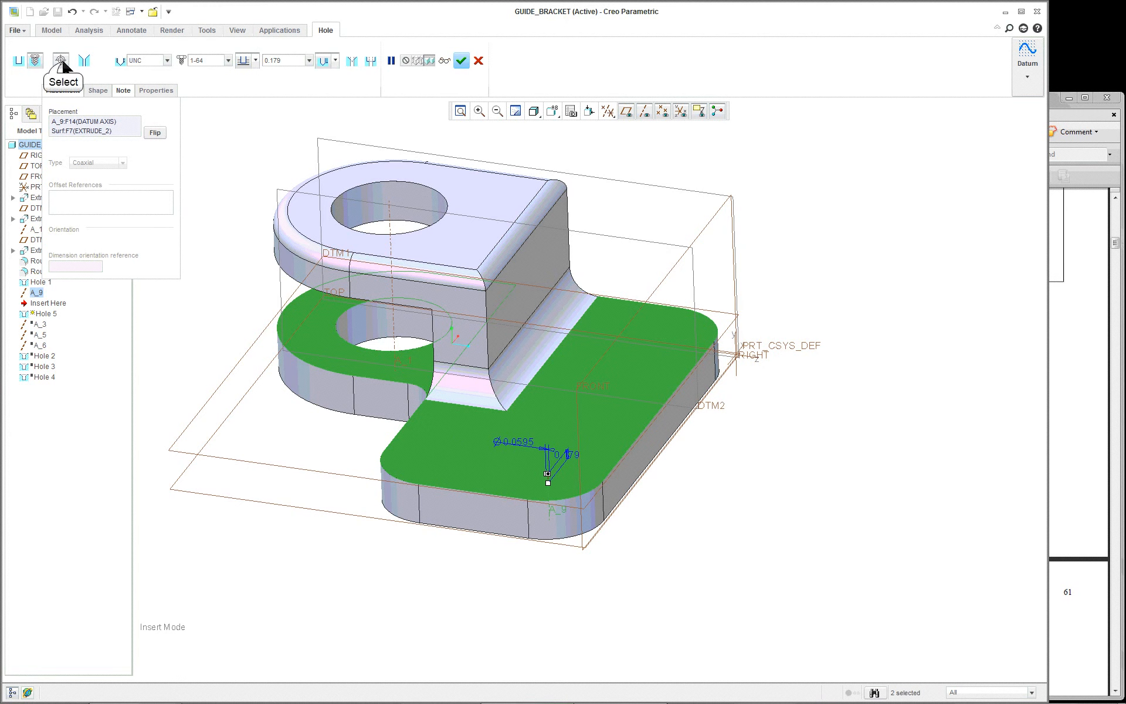
left_click(101, 62)
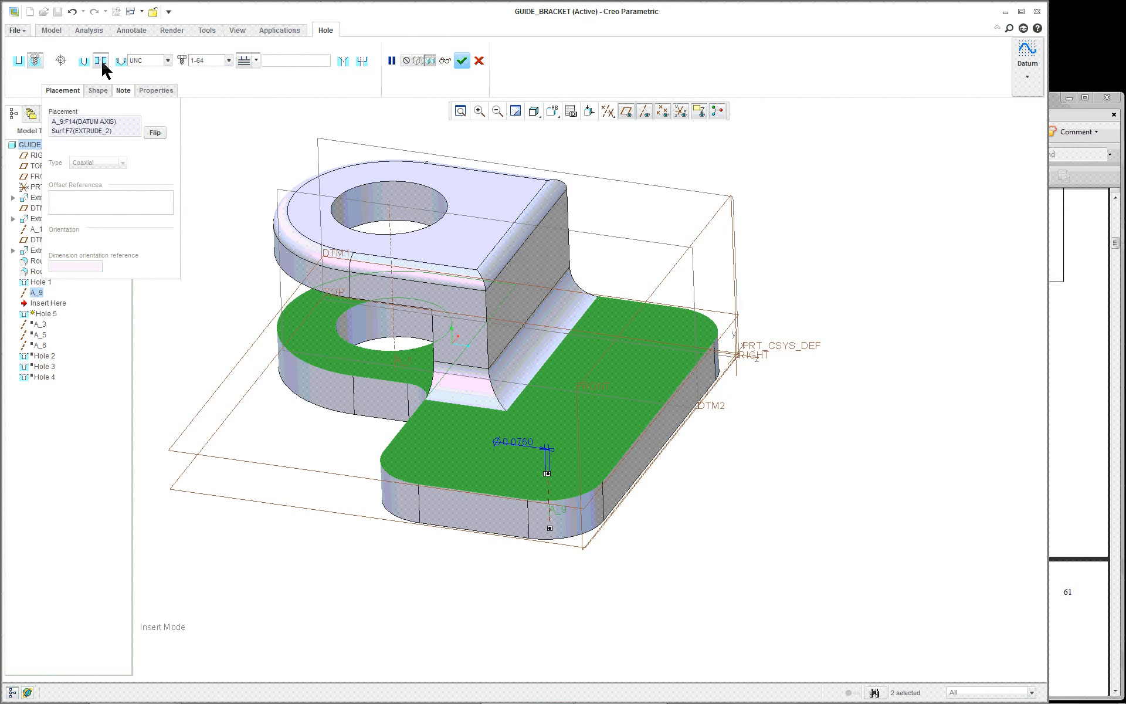
left_click(363, 61)
left_click(256, 60)
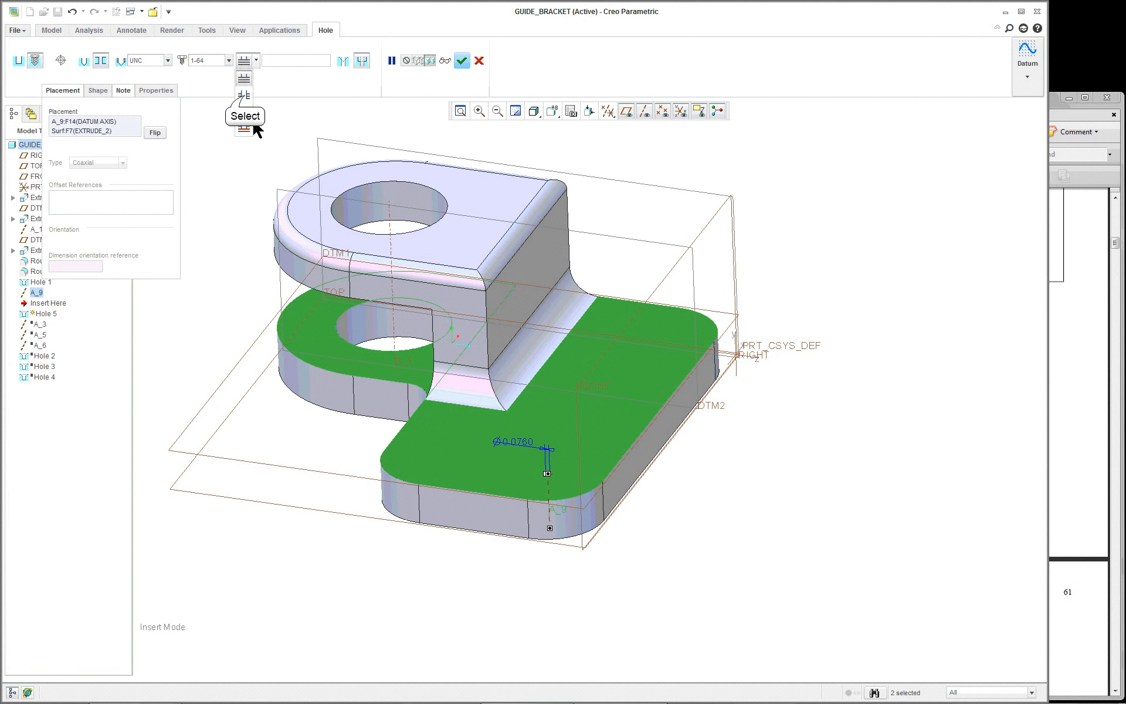
left_click(244, 96)
Set the screw size of the counterbored corner hole to 5/8-11.
left_click(229, 61)
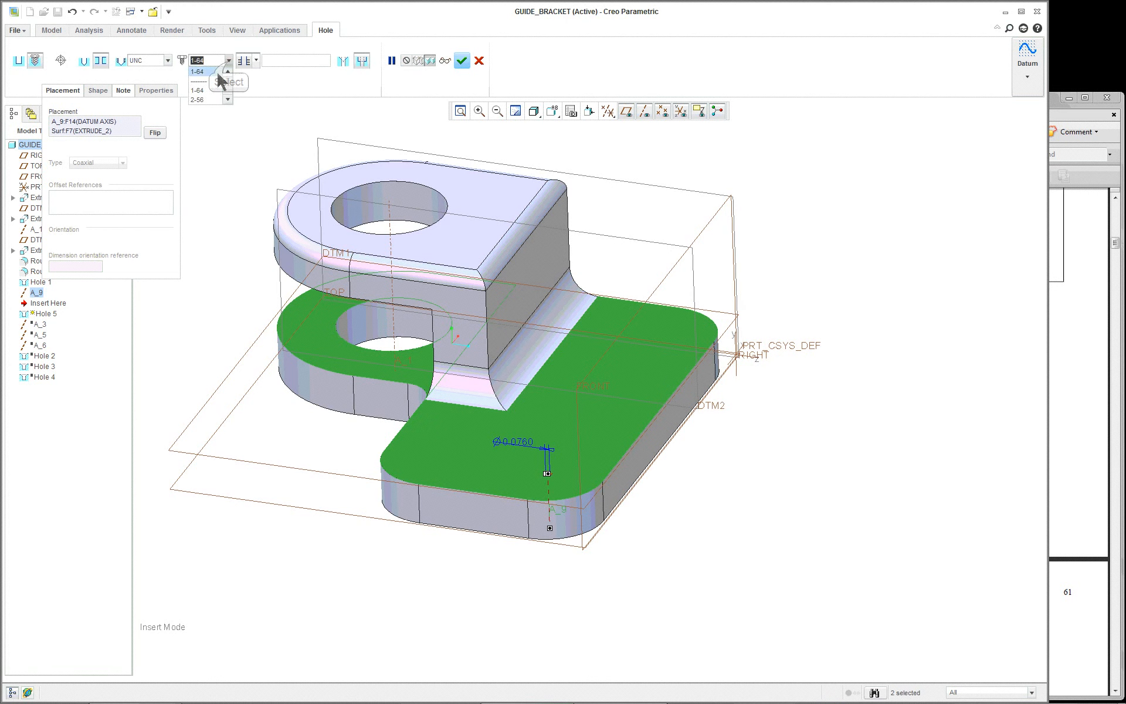
scroll(207, 79, "down", 4)
left_click(205, 99)
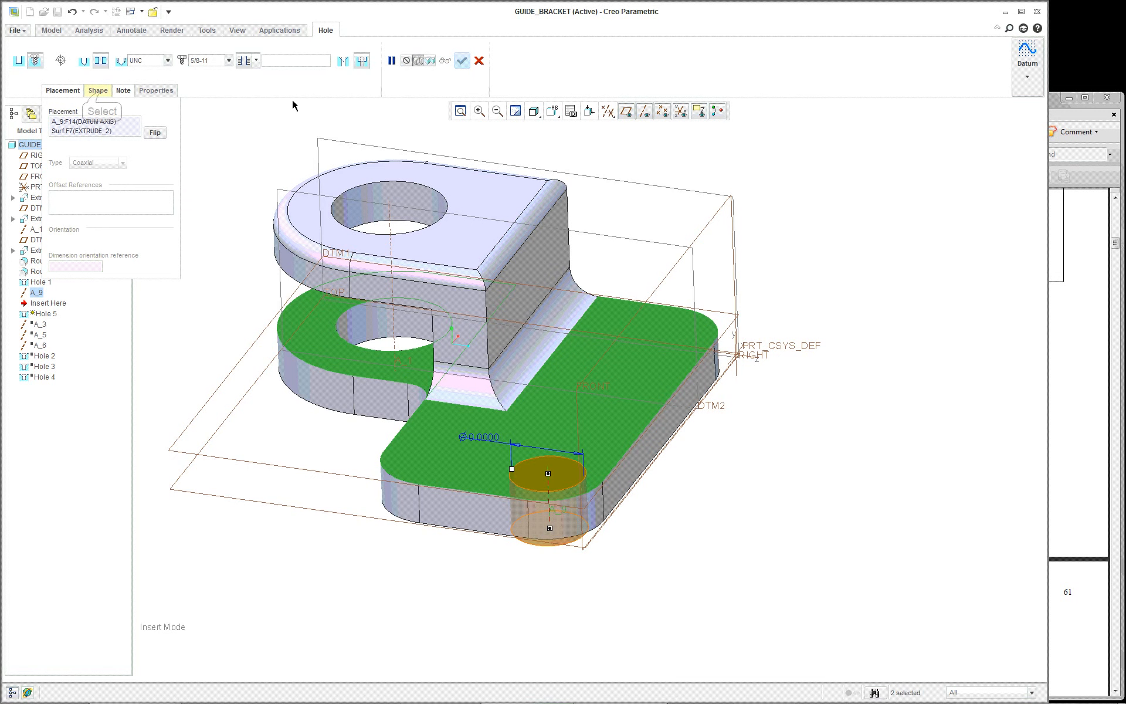
Set the drilled diameter of the counterbored corner hole to 0.75.
left_click(99, 91)
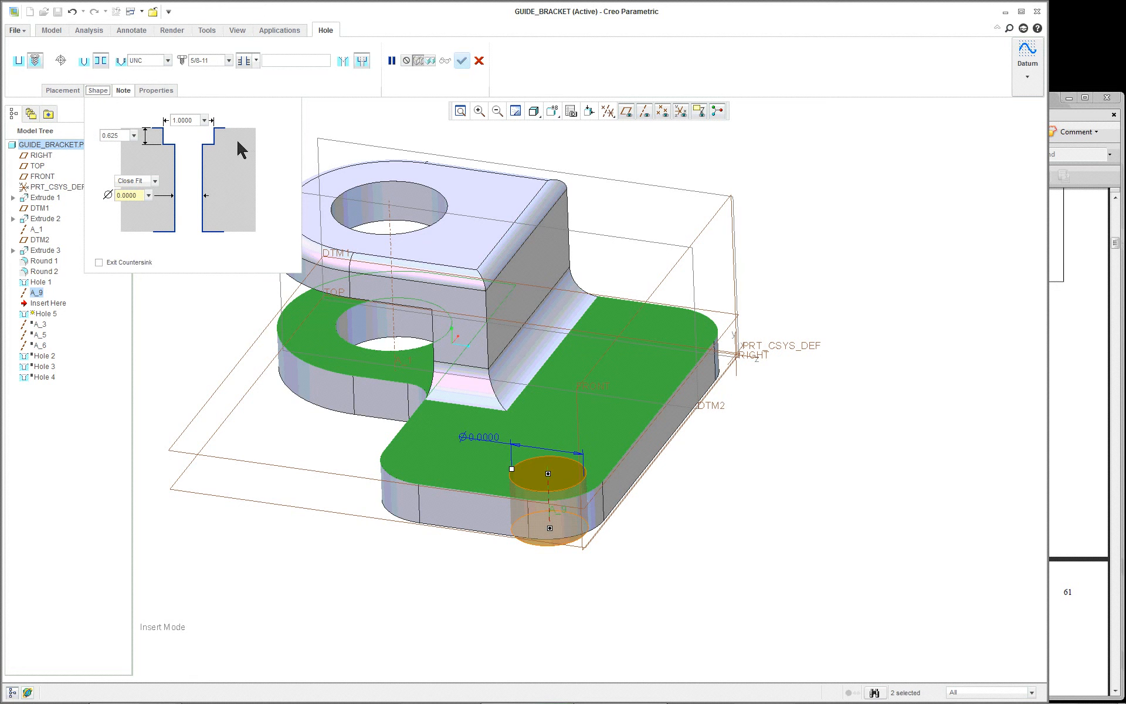
left_click(130, 196)
double_click(134, 196)
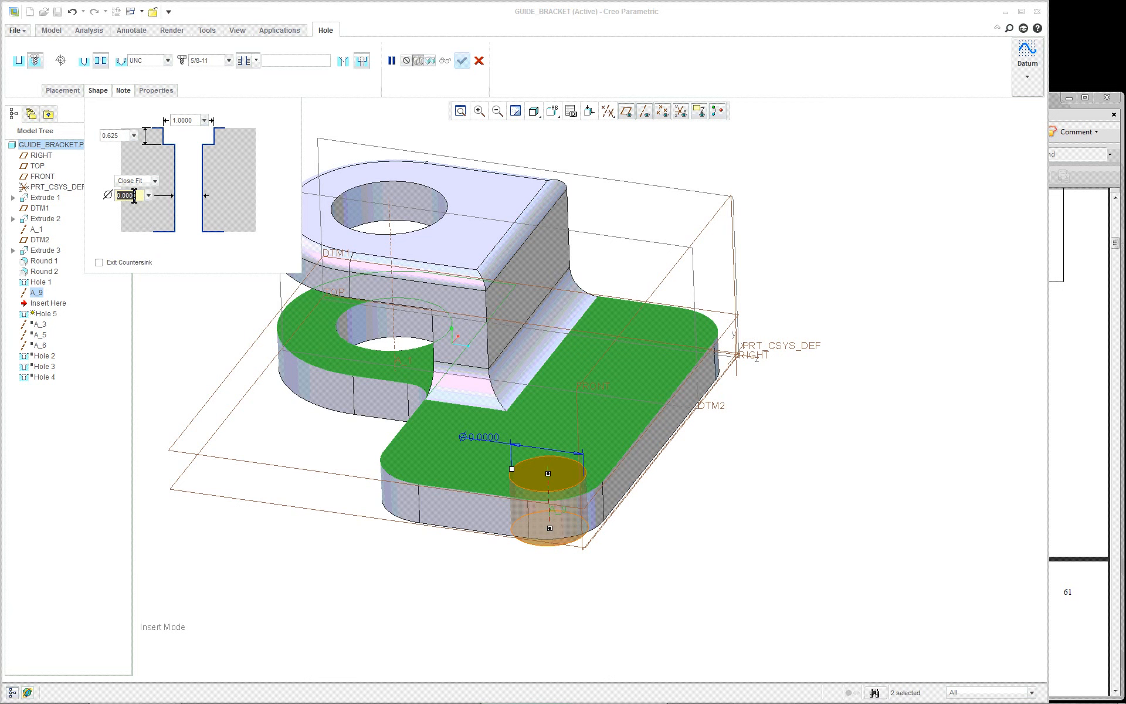
key("BackSpace")
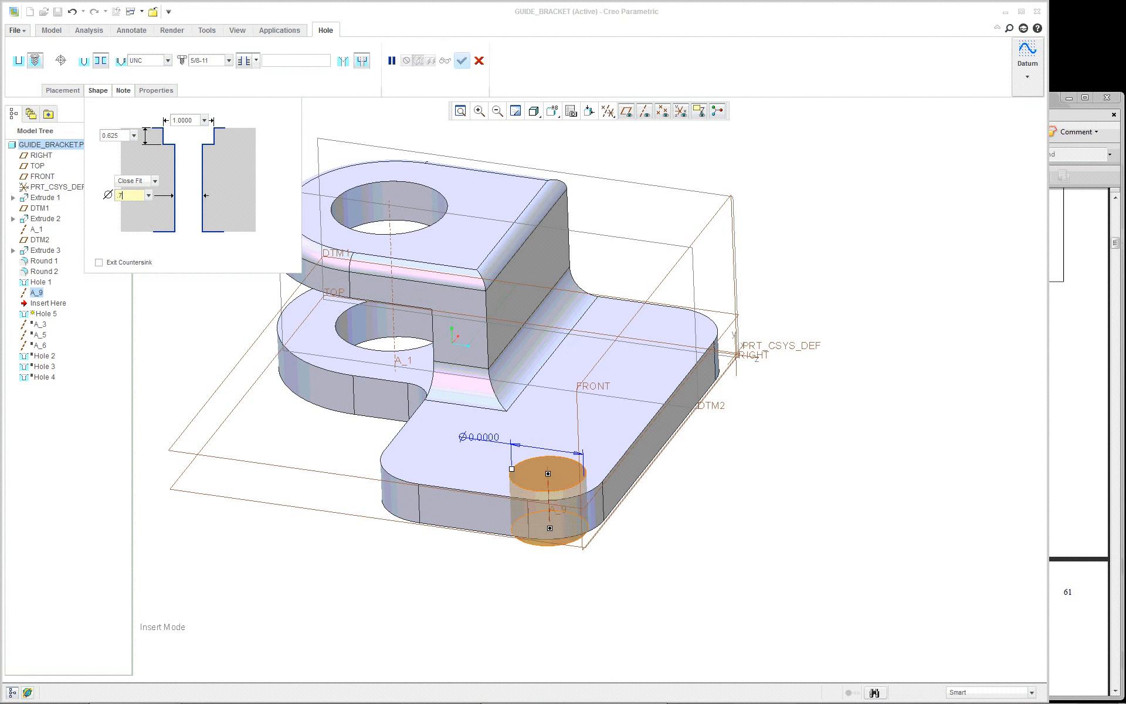
type(".75")
key("Return")
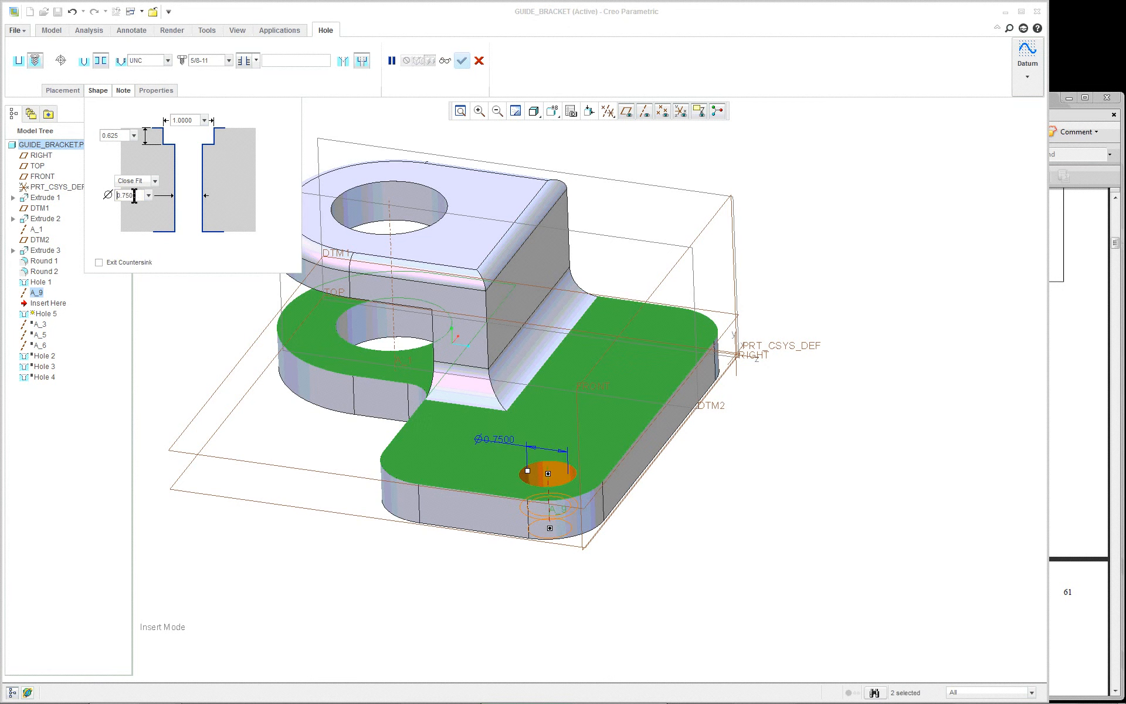
Set the counterbore depth of the corner hole to 0.250.
left_click(140, 154)
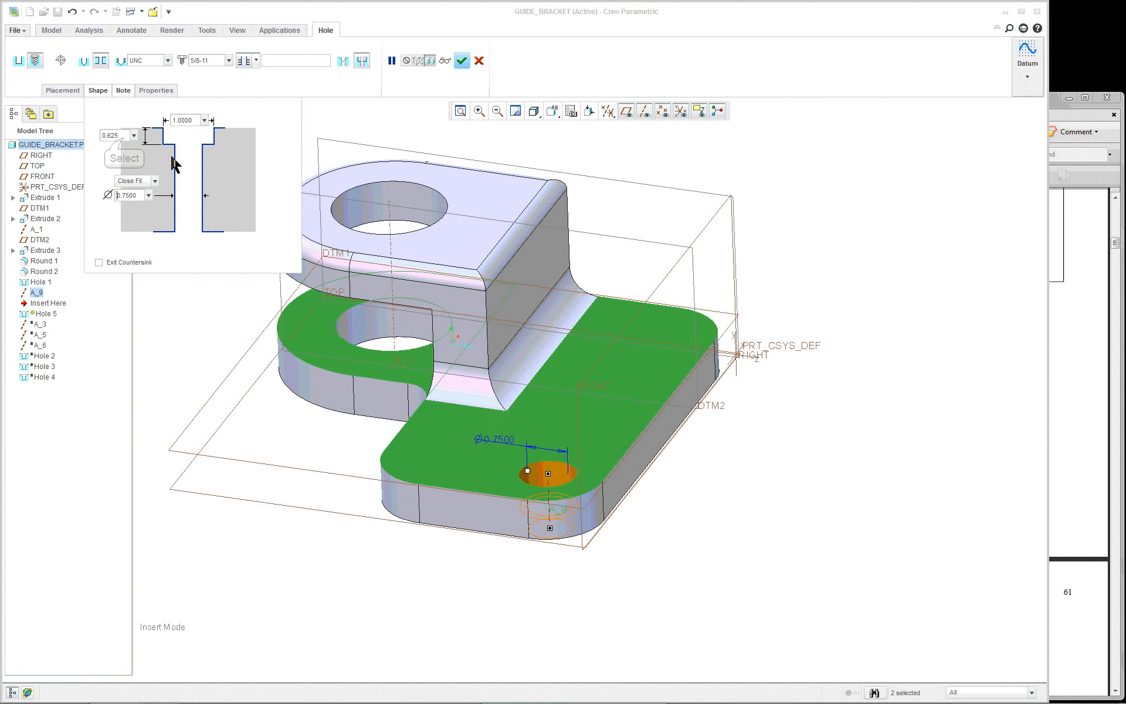
double_click(117, 136)
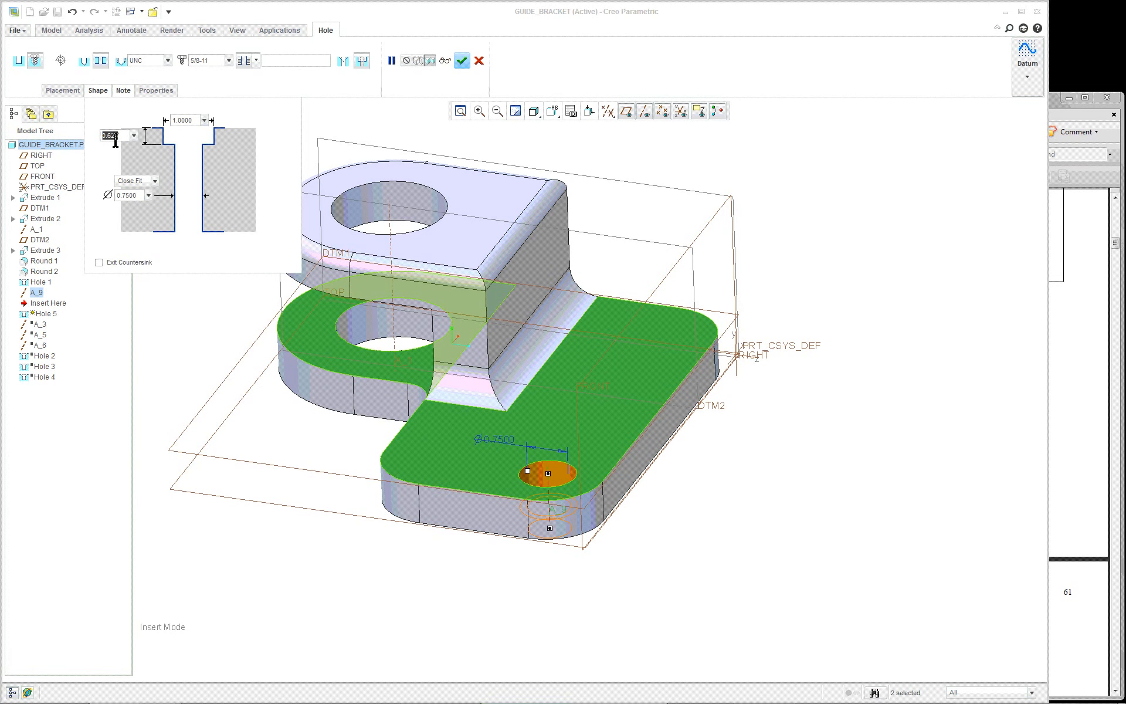
type("0.250")
key("Return")
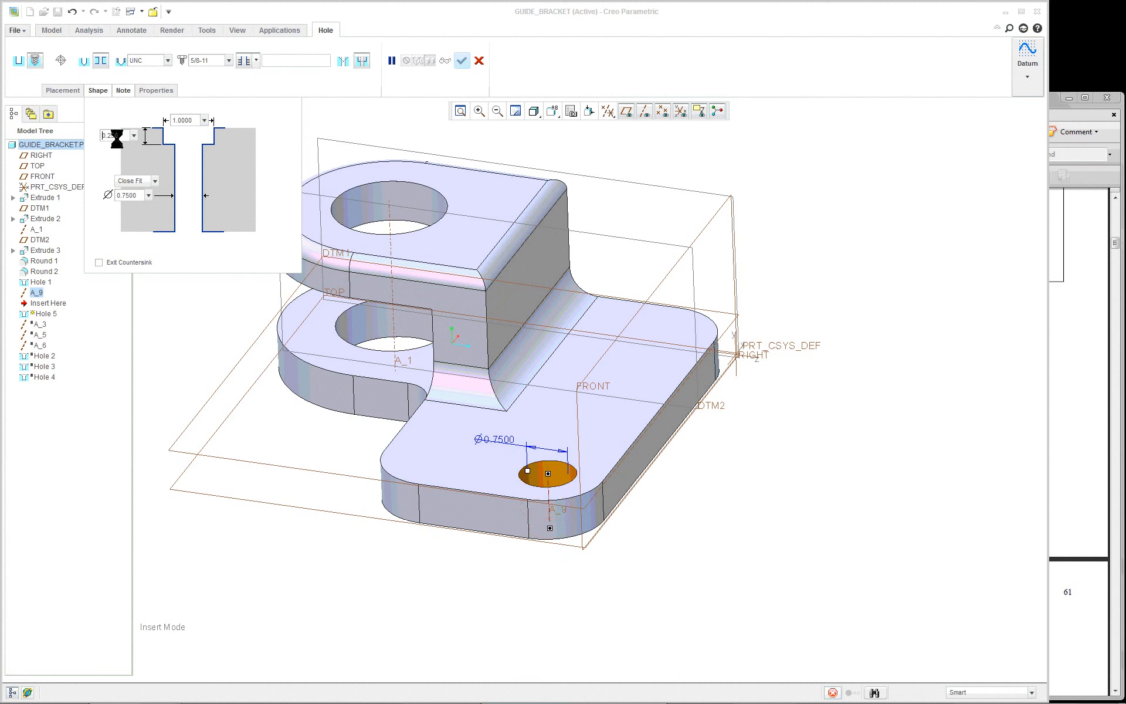
left_click_drag(528, 471, 519, 475)
scroll(520, 477, "up", 3)
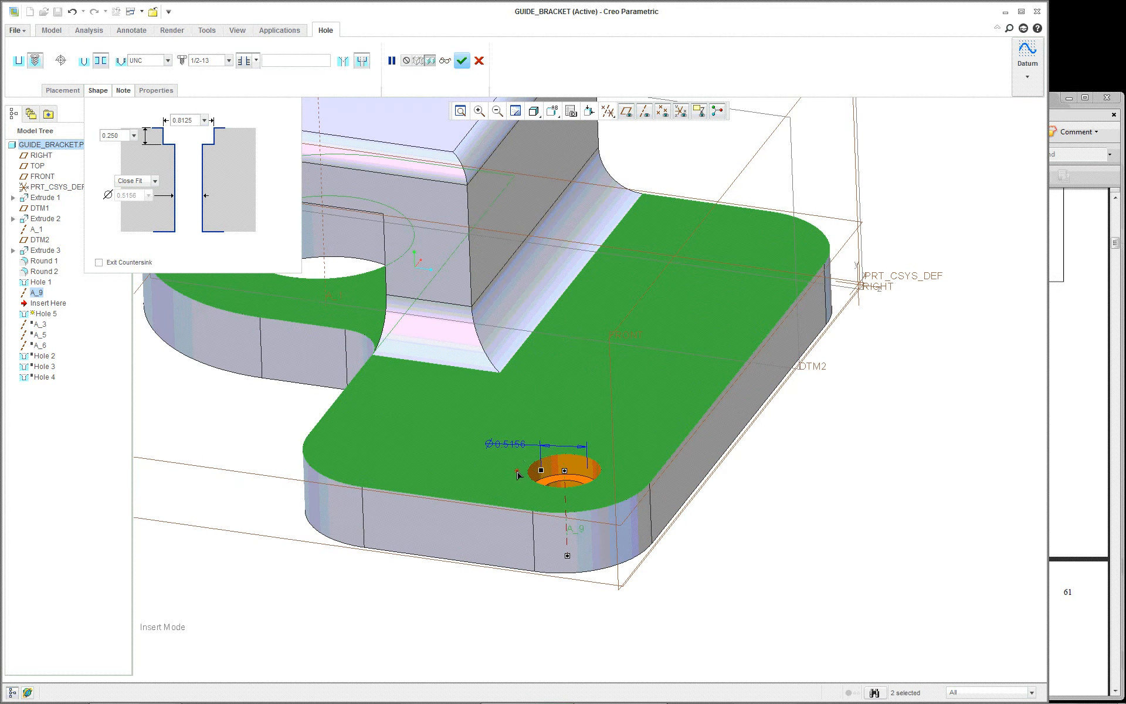
left_click(138, 199)
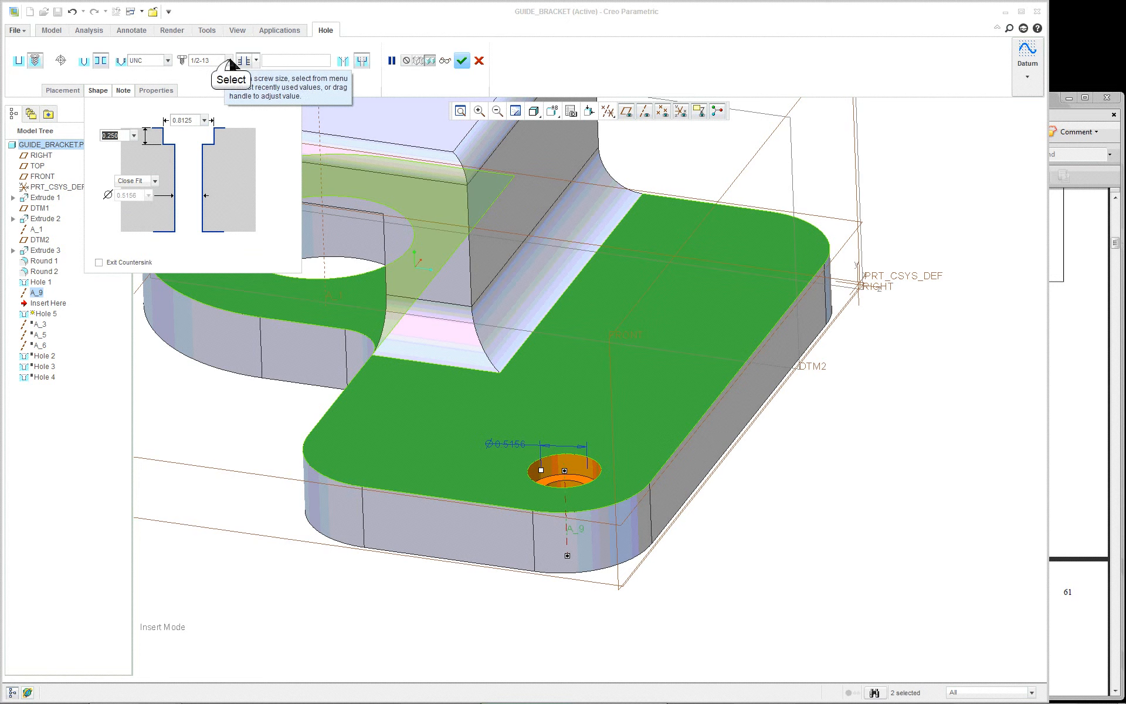
left_click(228, 61)
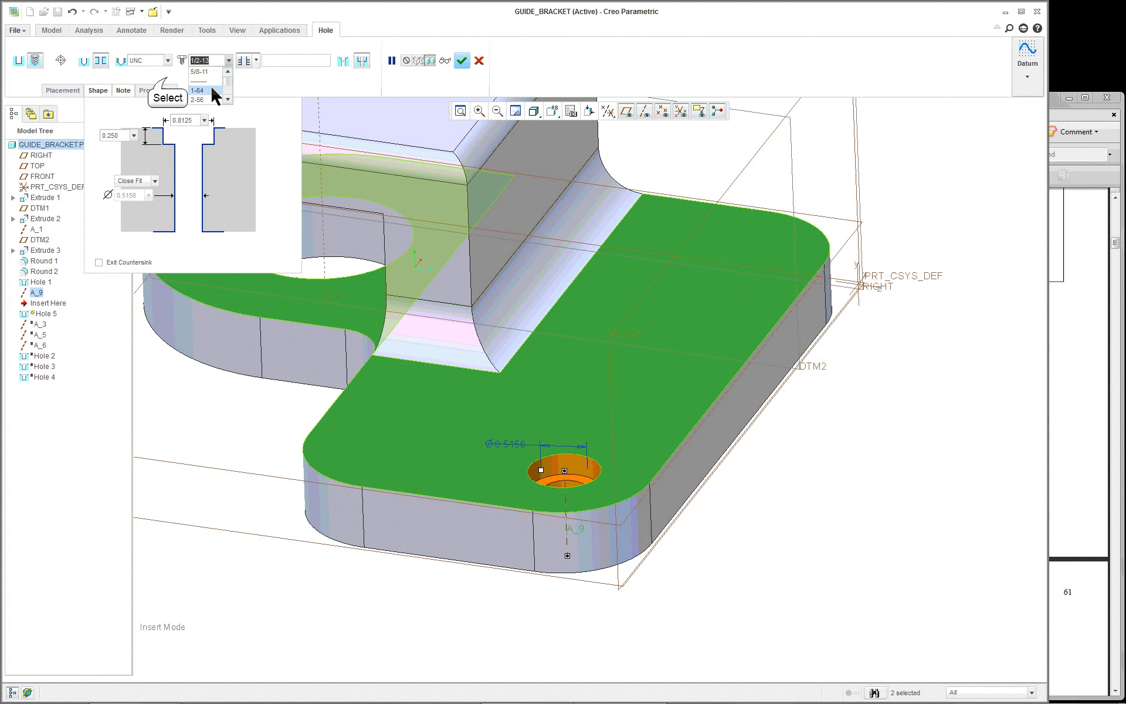
left_click(170, 77)
left_click(83, 62)
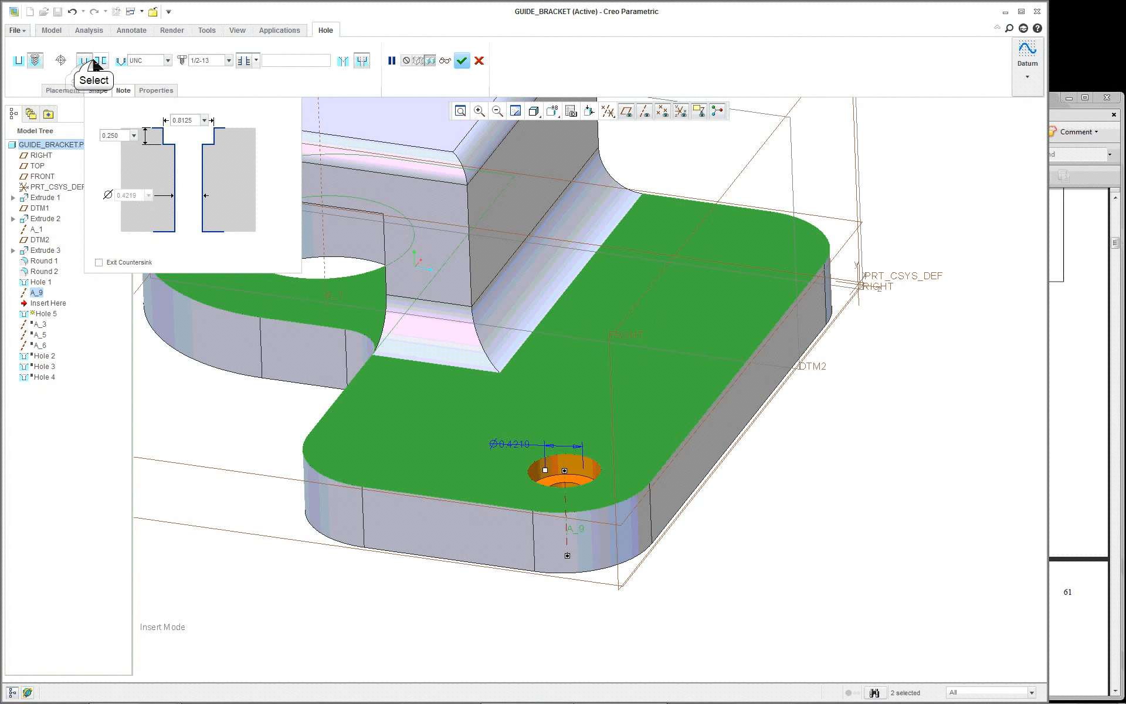
left_click(94, 59)
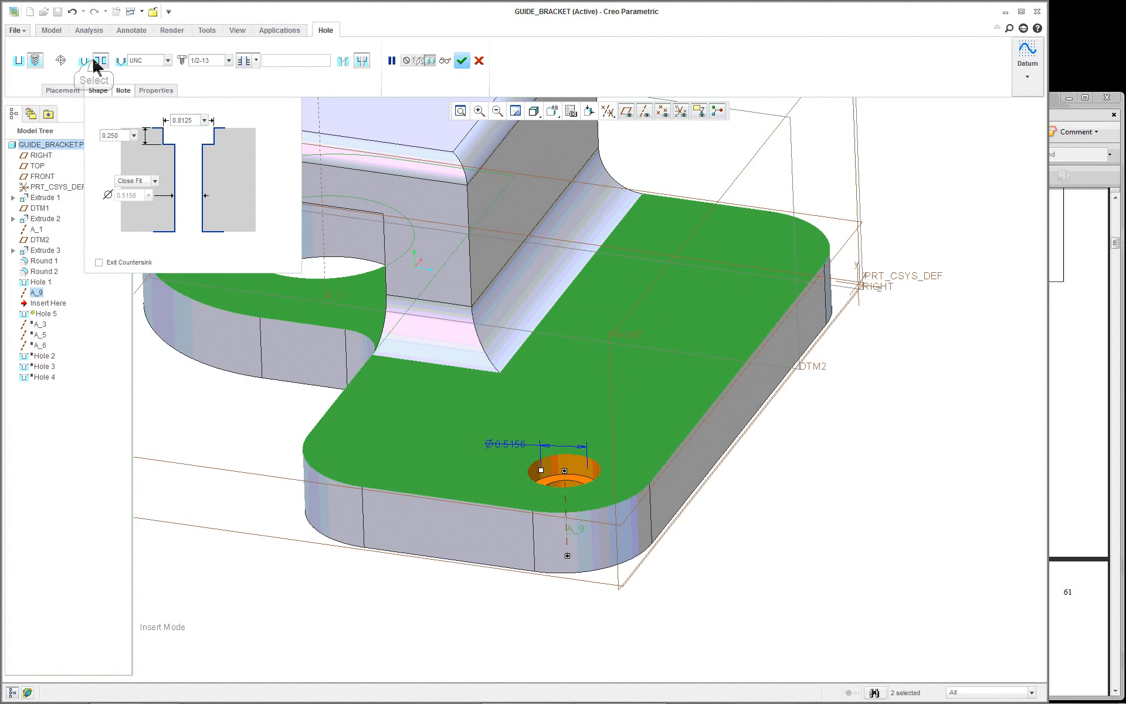
Set the corner hole's screw size to 5/8-11 and its drilled diameter to 0.75, and complete the hole.
left_click(229, 60)
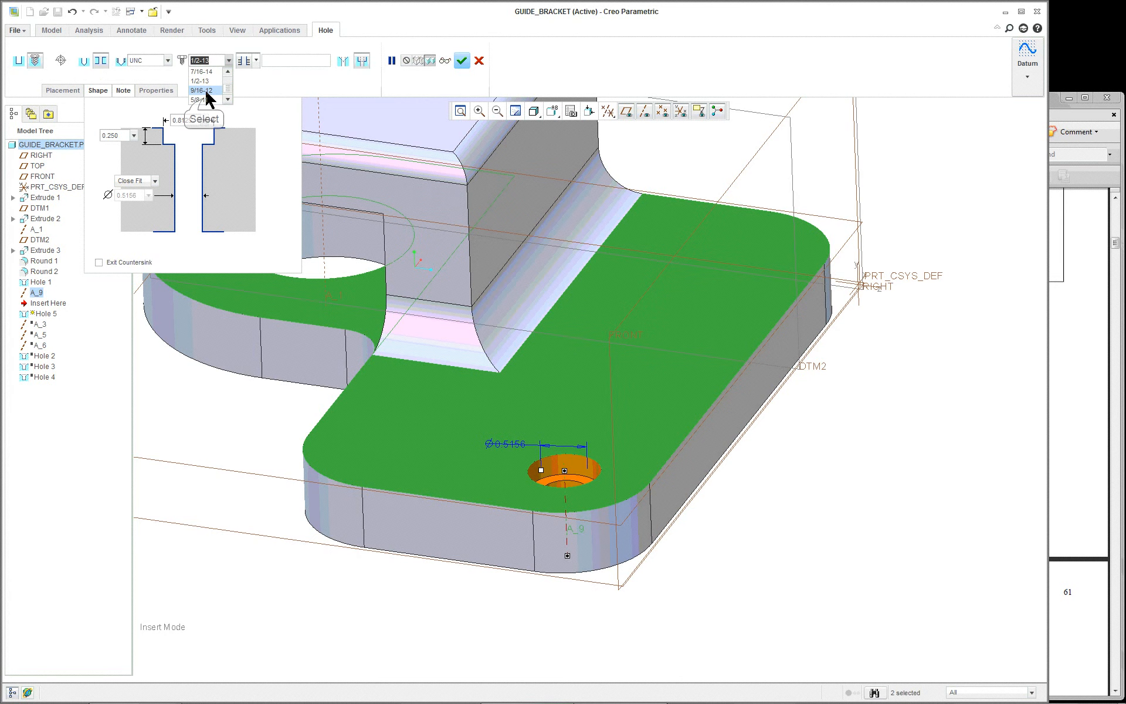
left_click(203, 100)
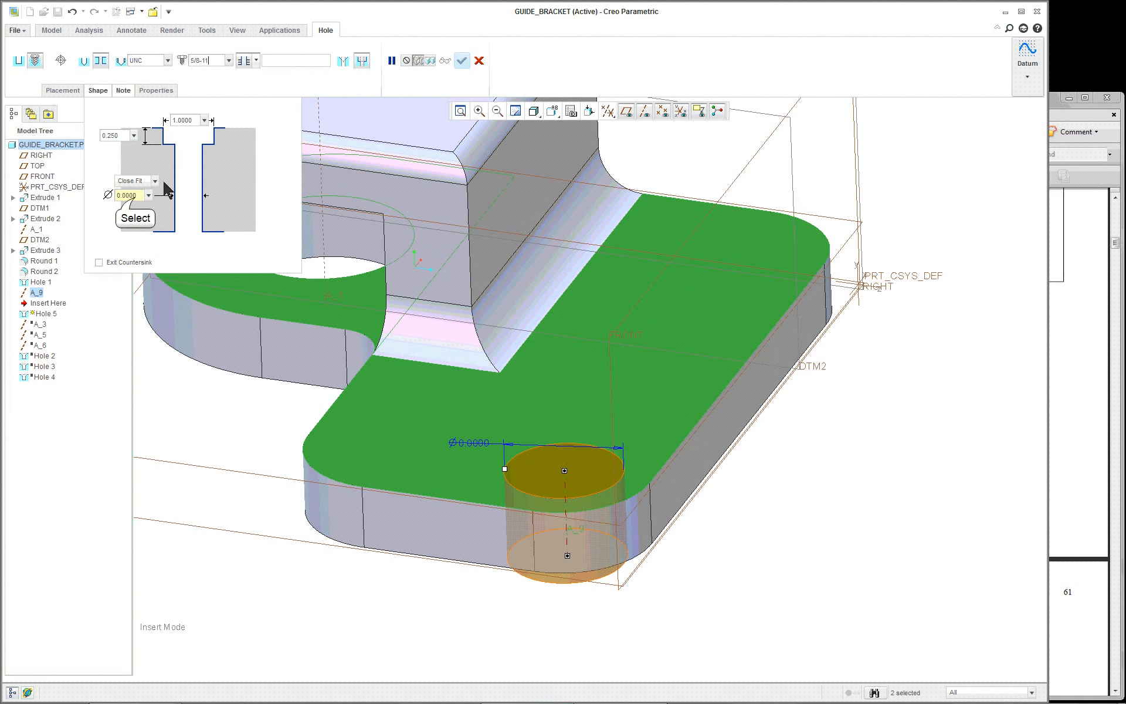
double_click(135, 196)
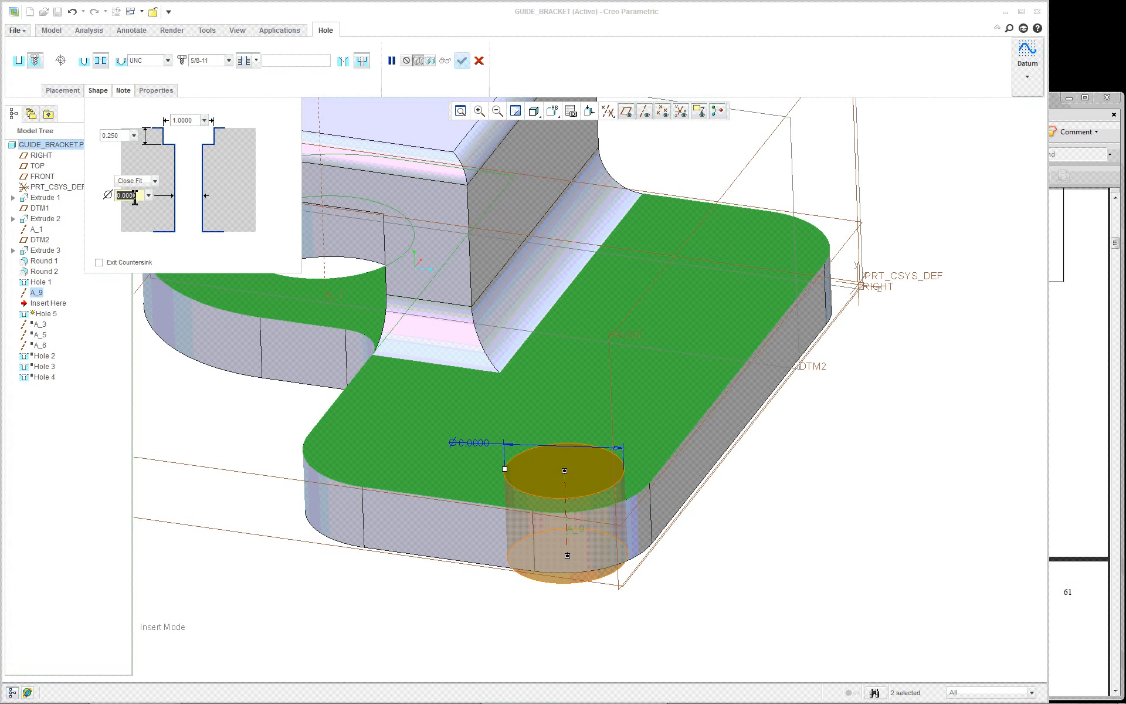
type(".75")
key("Return")
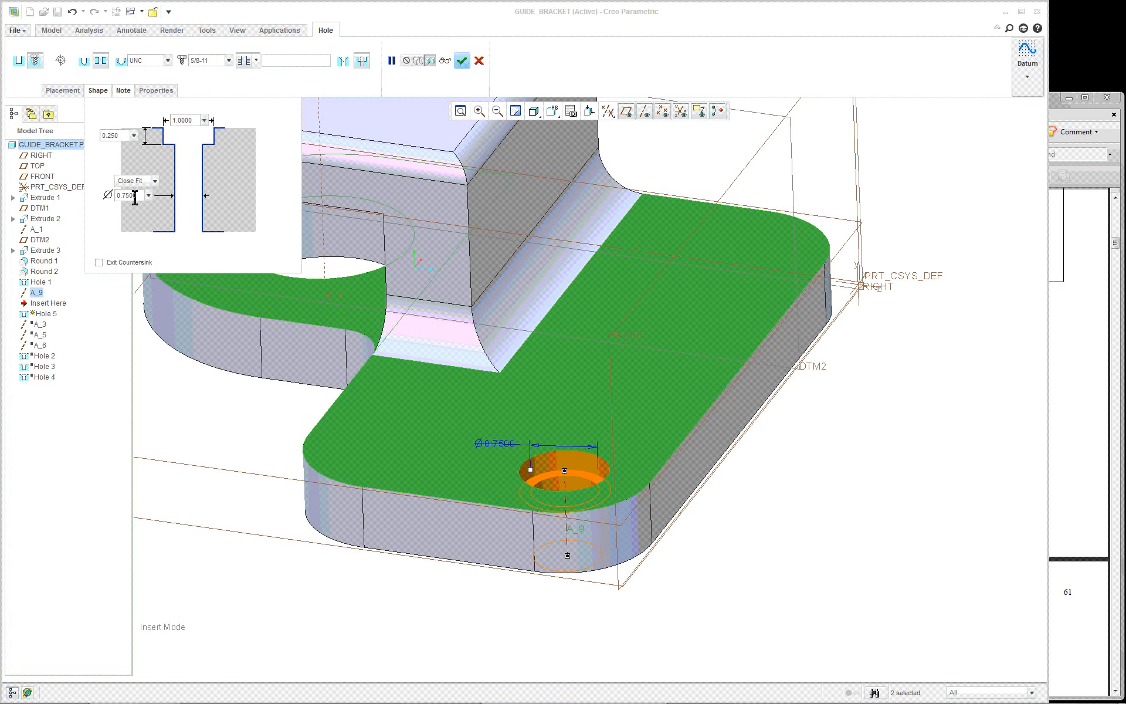
mouse_move(724, 562)
middle_mouse_down()
mouse_move(705, 592)
mouse_move(722, 566)
middle_mouse_up()
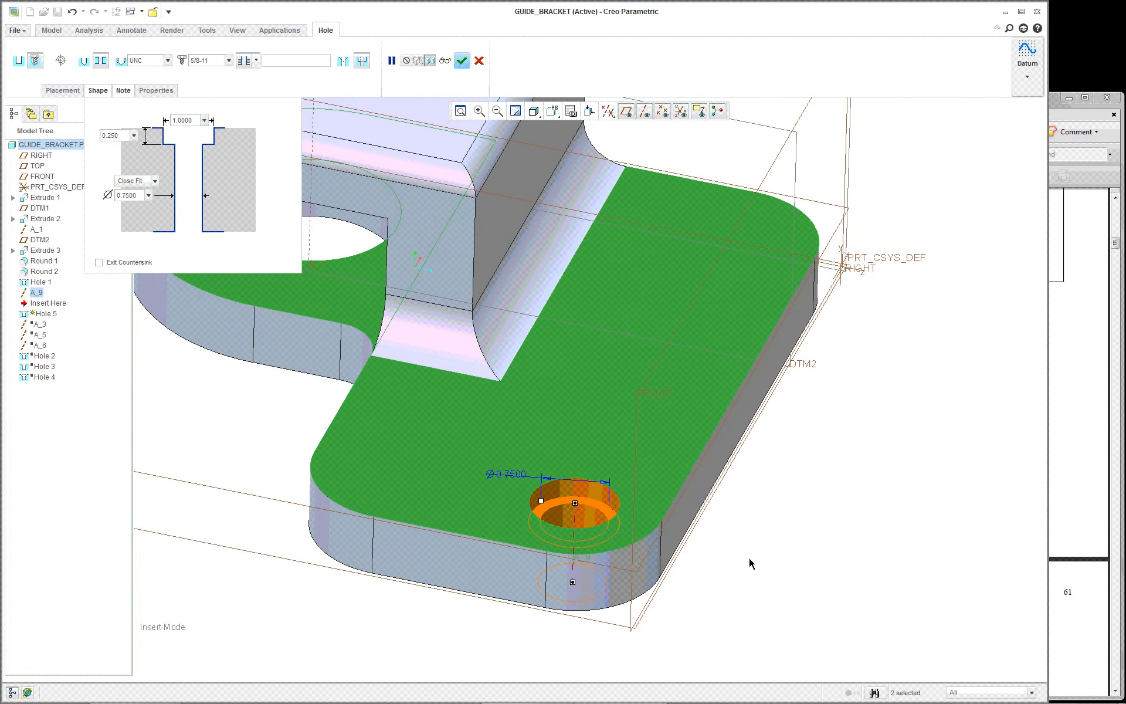
middle_click(748, 557)
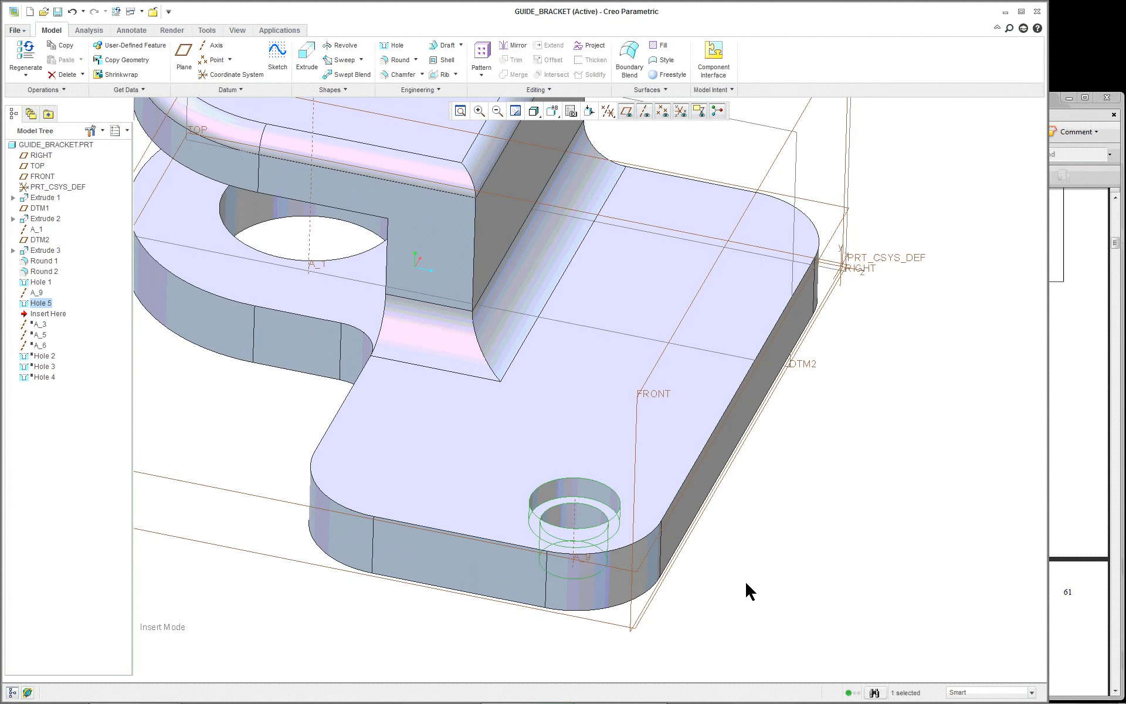
Delete the new counterbored corner hole, Hole 5, and the datum axis A_9 it was placed on.
left_click(831, 486)
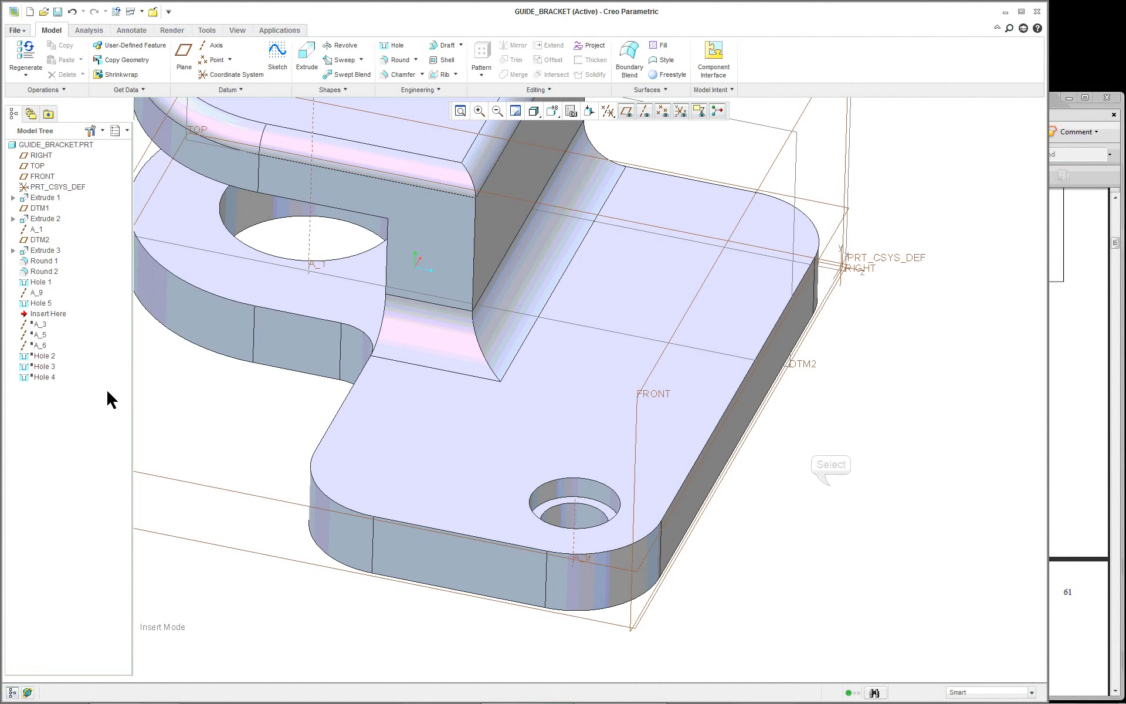
right_click(46, 313)
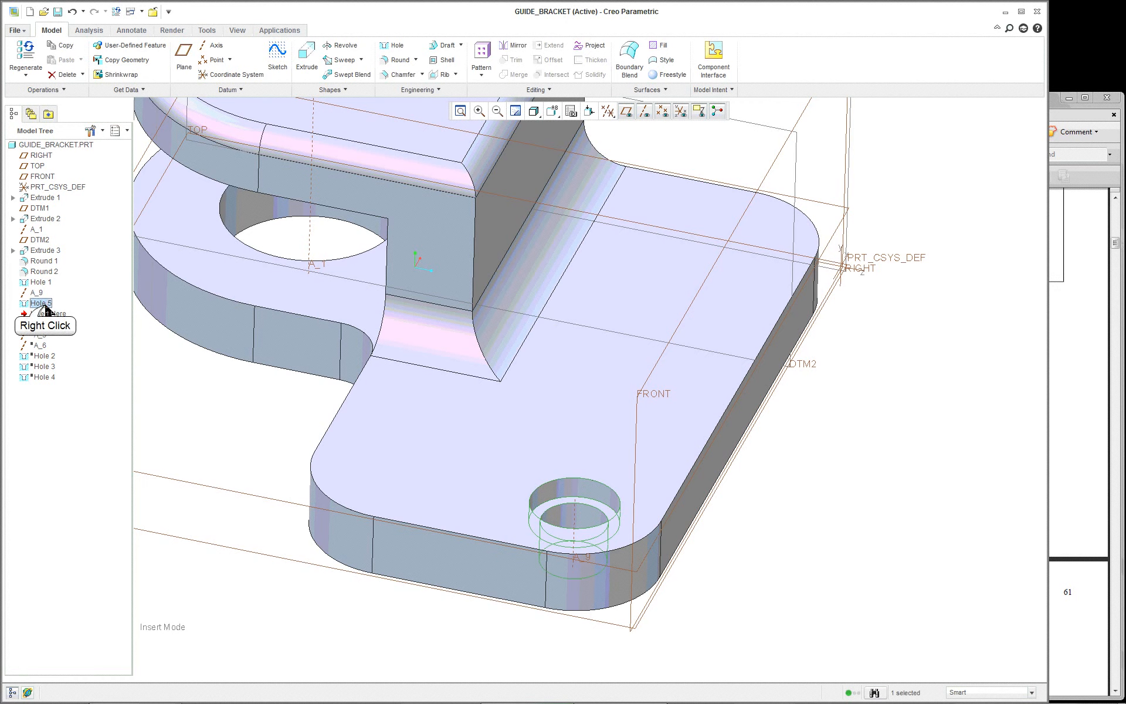
left_click(66, 328)
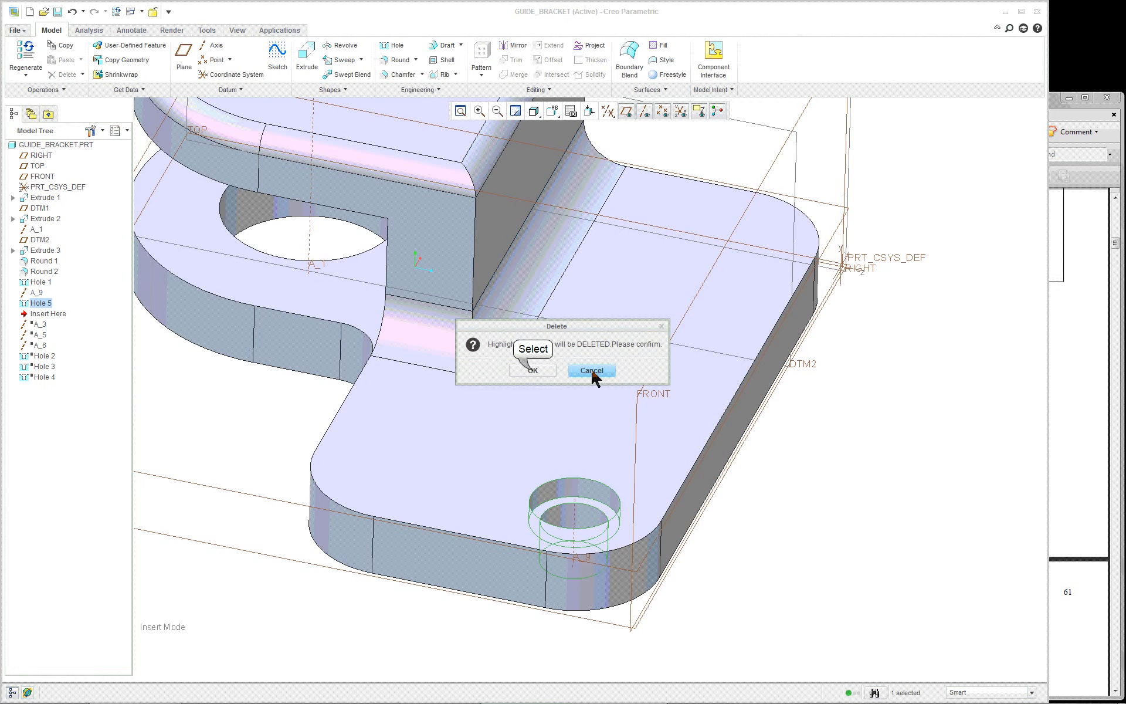
left_click(533, 372)
right_click(37, 296)
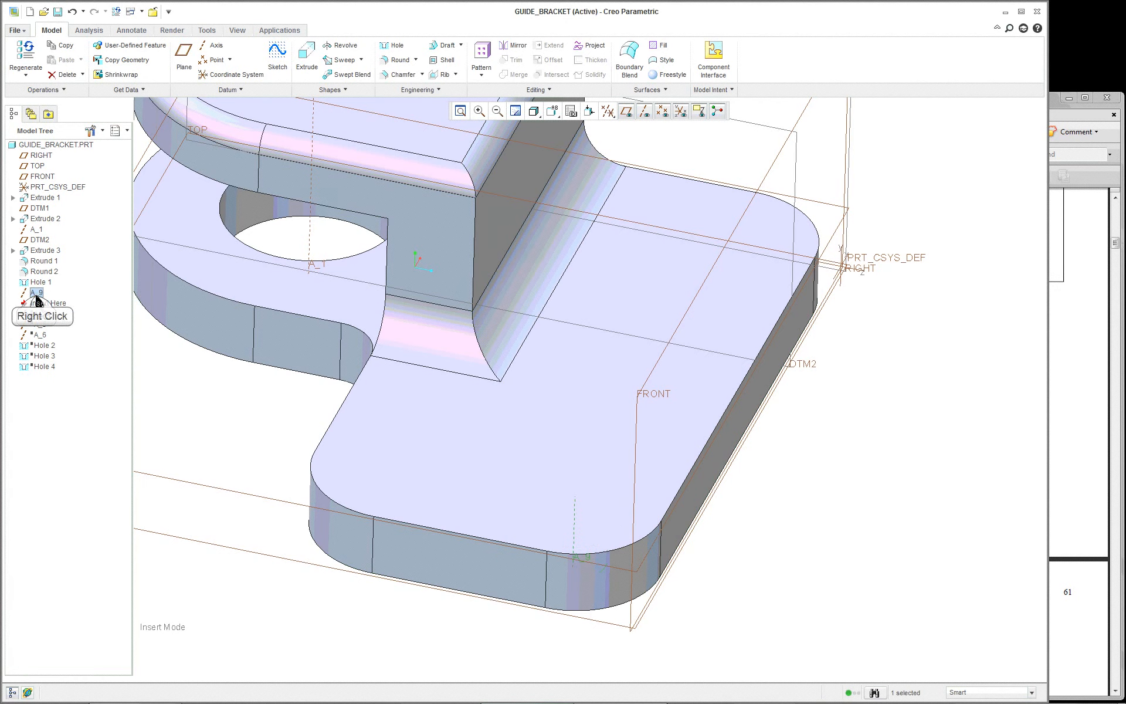
left_click(56, 322)
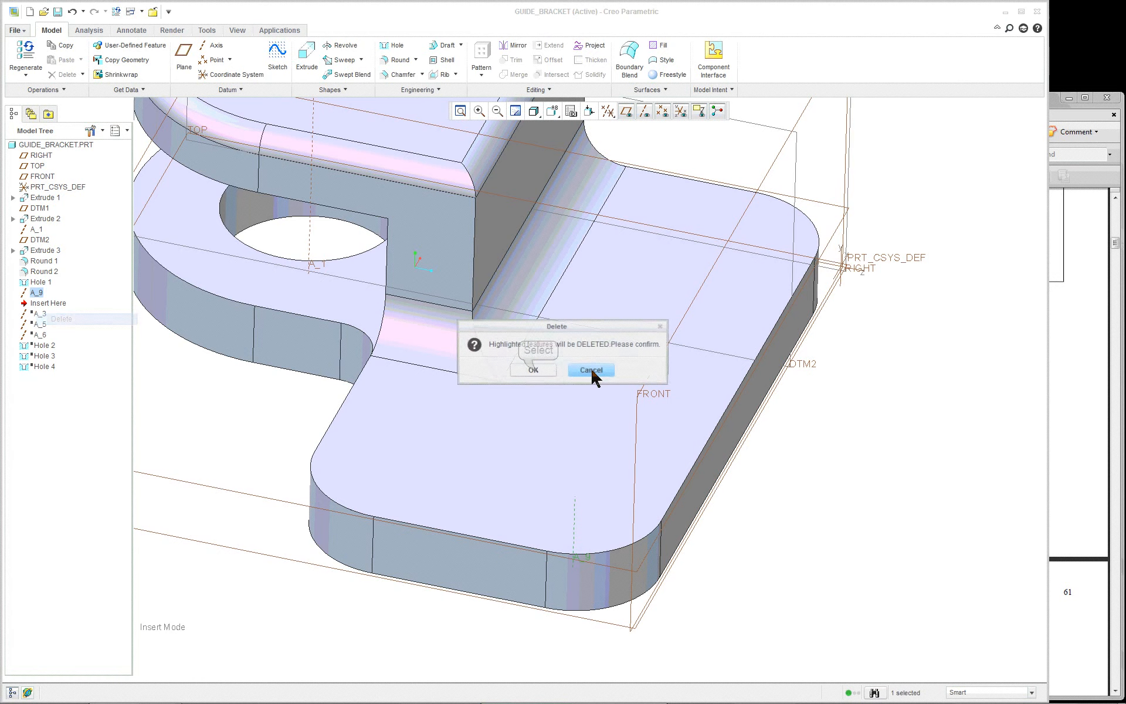
left_click(535, 375)
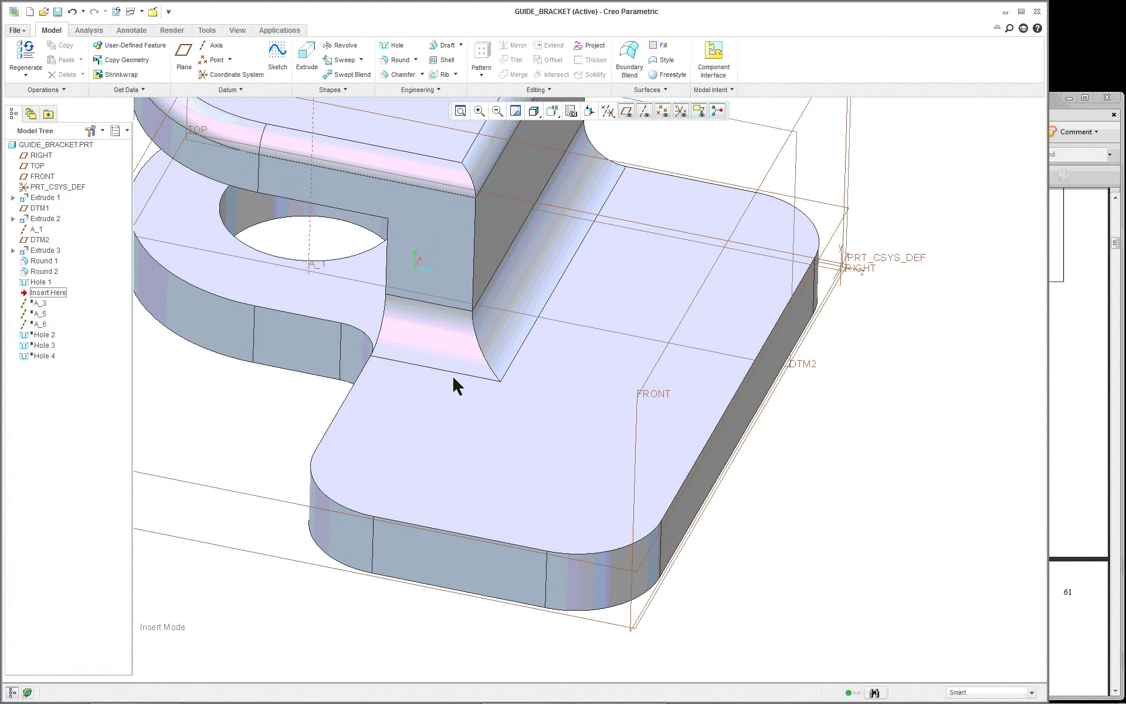
Move the insertion point below Hole 2 and copy that hole coaxially onto axis A_5, starting at the base's upper face.
left_click_drag(38, 298, 42, 317)
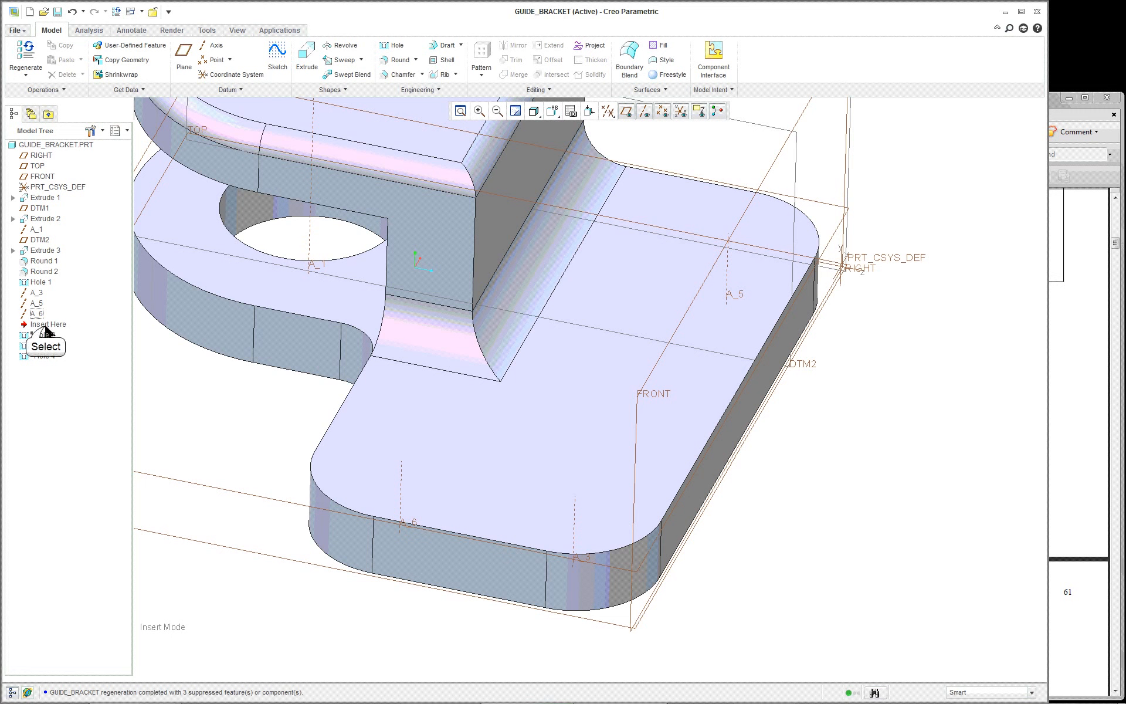
left_click_drag(47, 324, 47, 336)
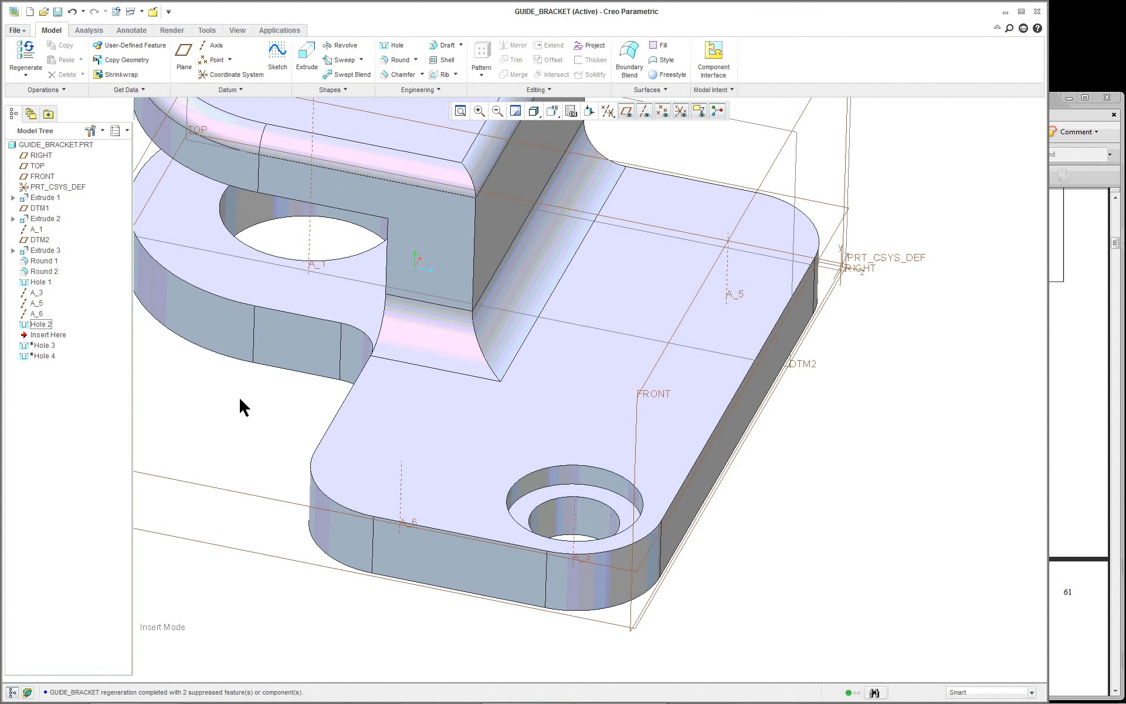
left_click(592, 526)
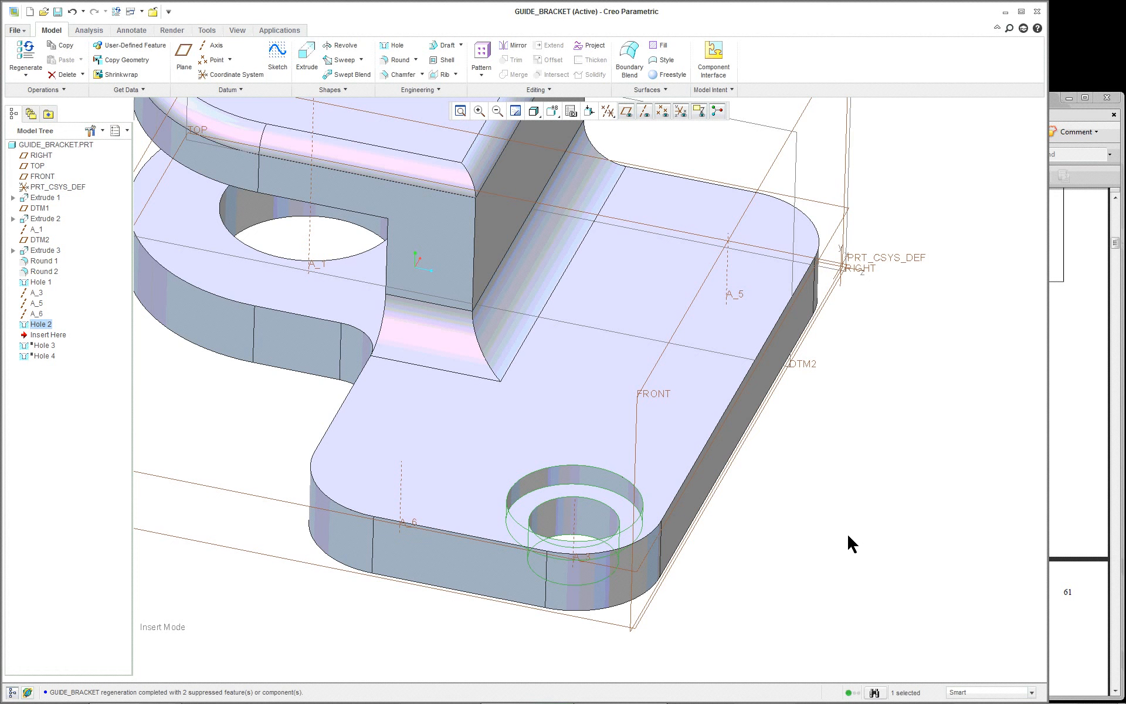
key("ctrl+c")
key("ctrl+v")
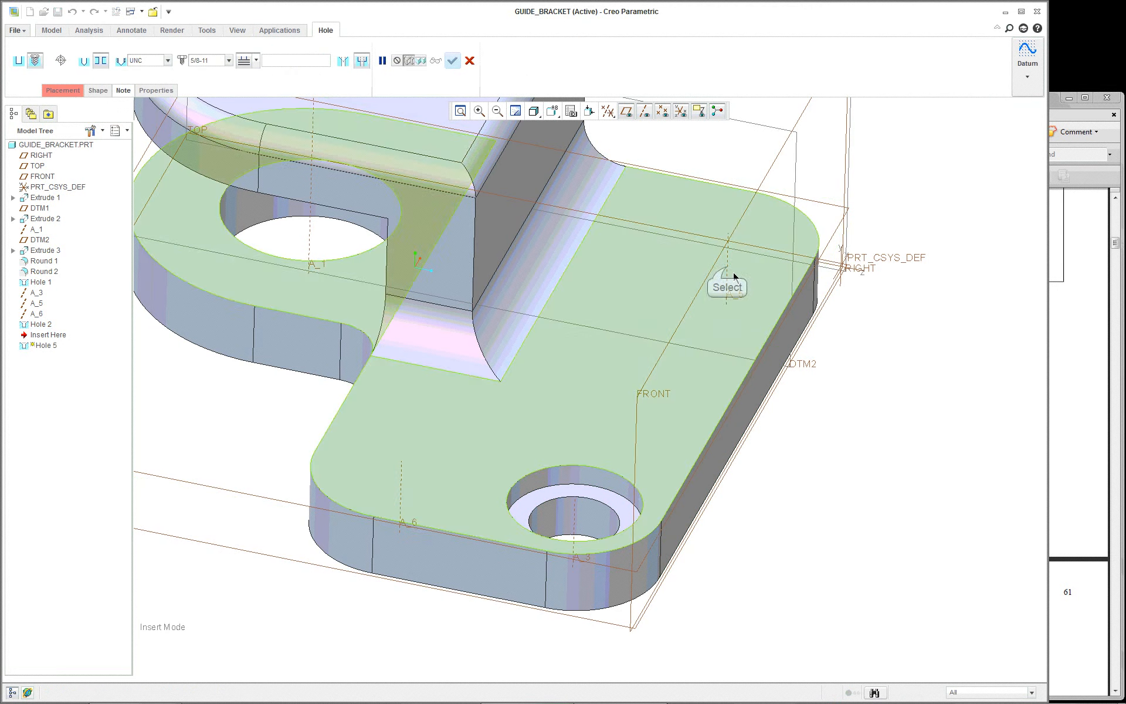
left_click(727, 270)
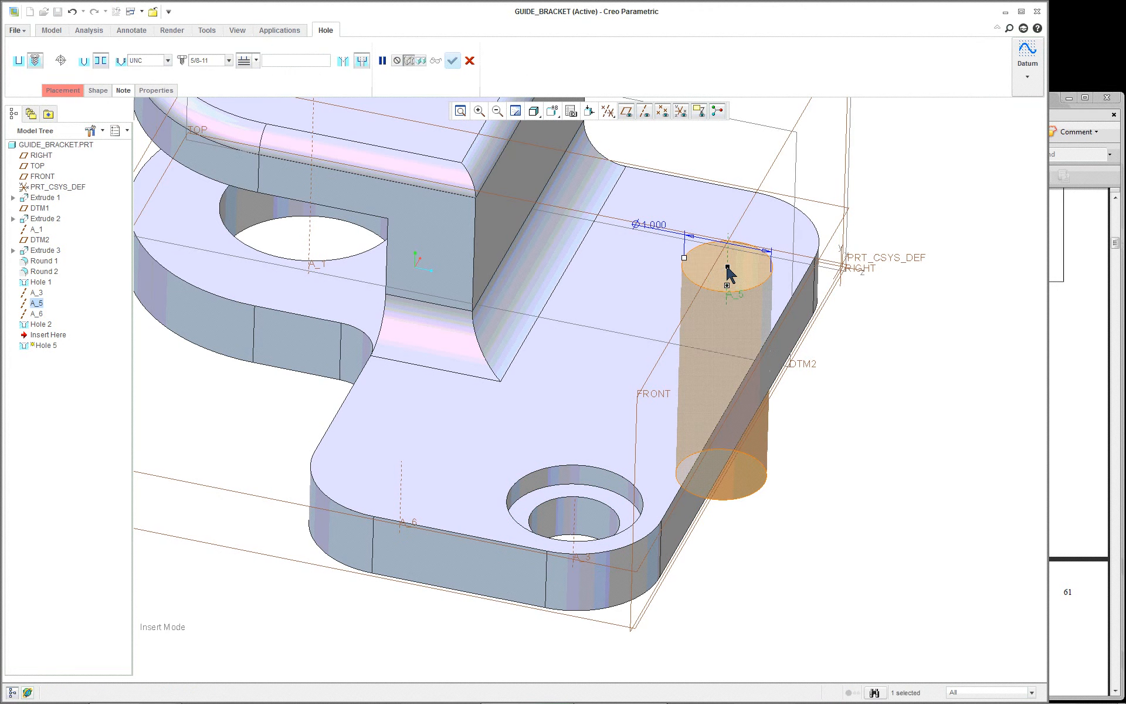
left_click(635, 283, "ctrl")
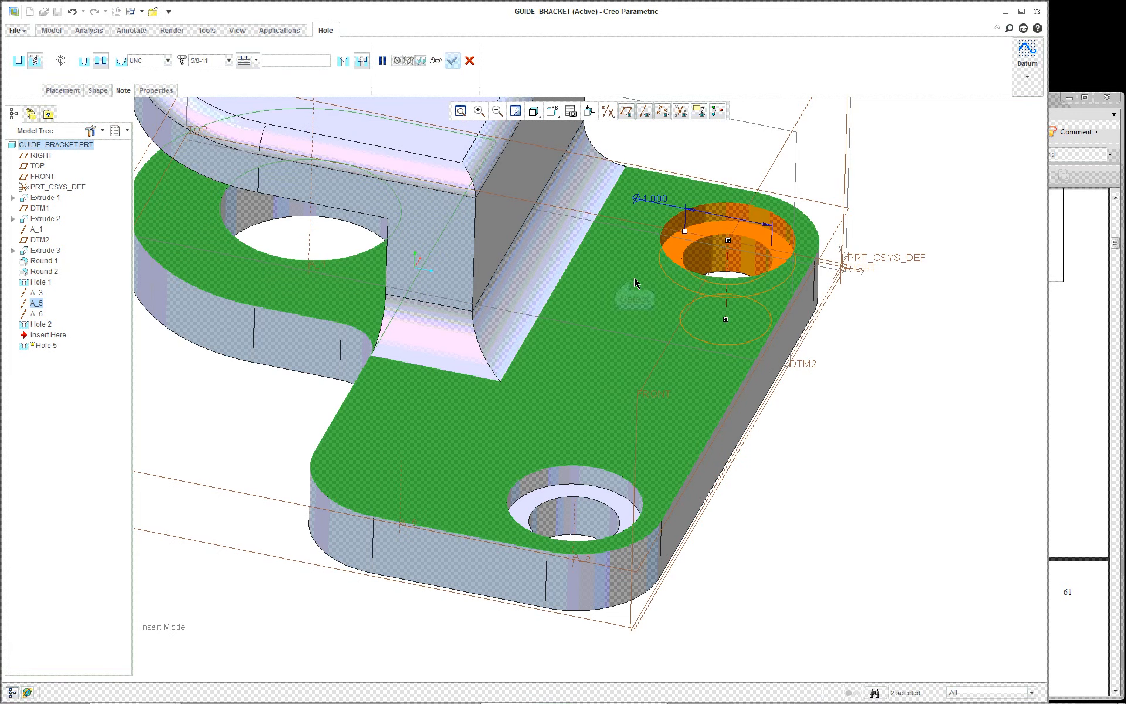
middle_click(854, 403)
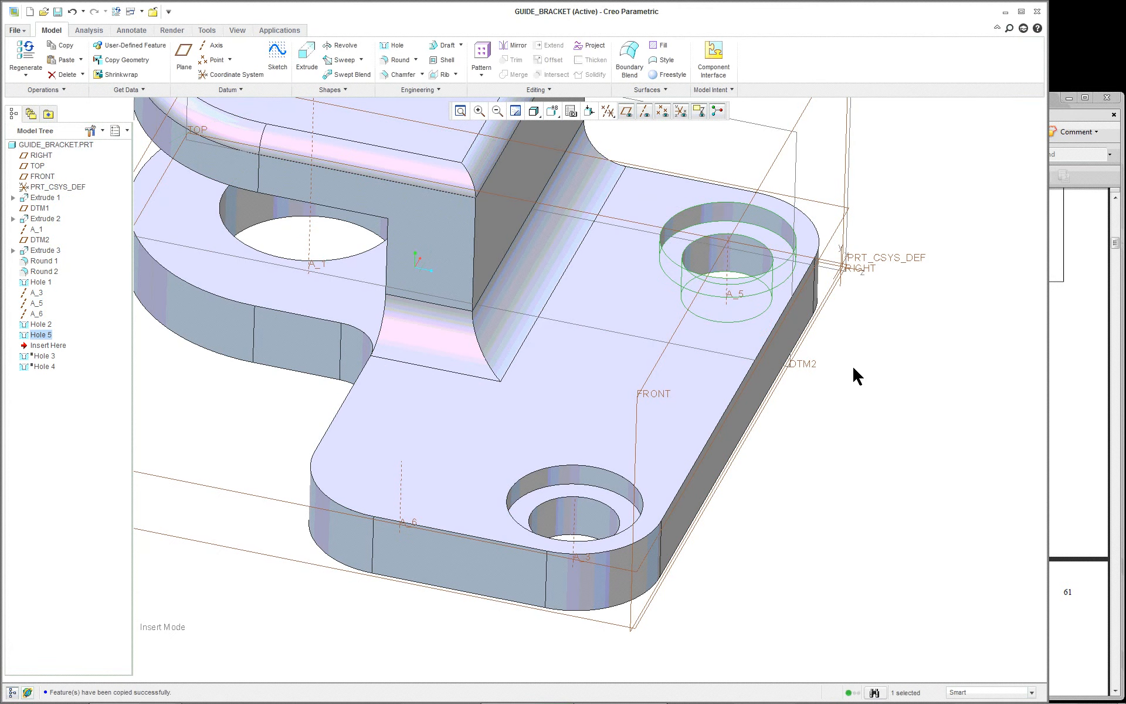
Paste the copied hole again, placing it coaxially on axis A_6 at the base's upper face.
key("ctrl+v")
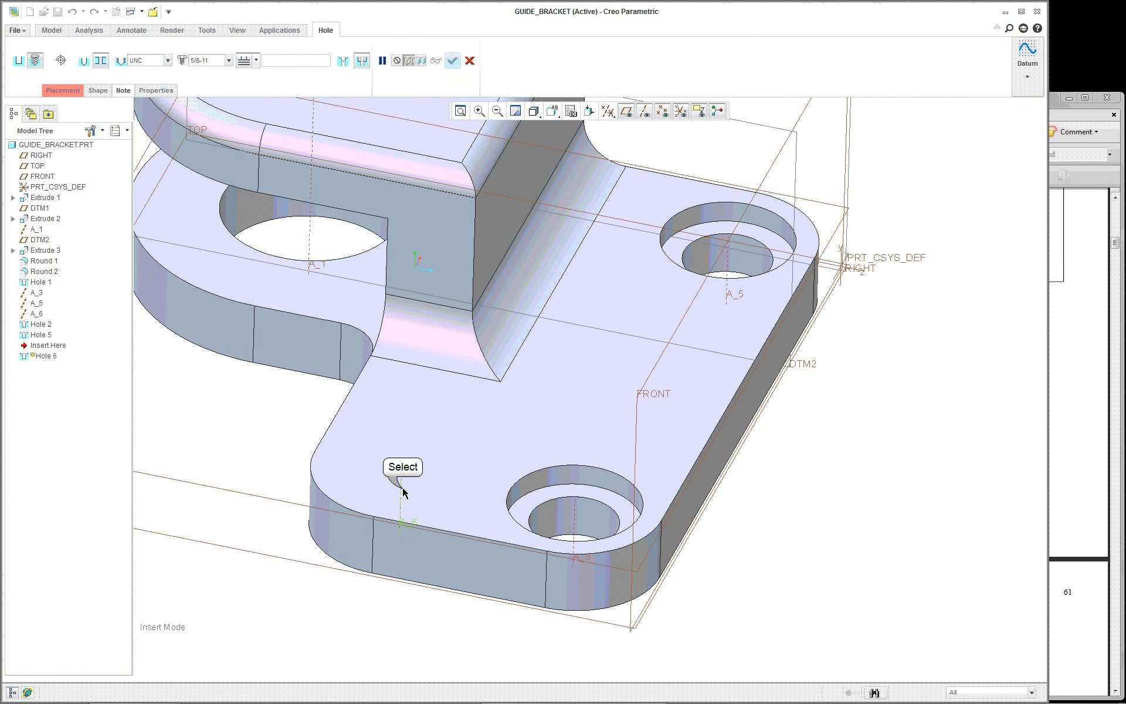
left_click(402, 488)
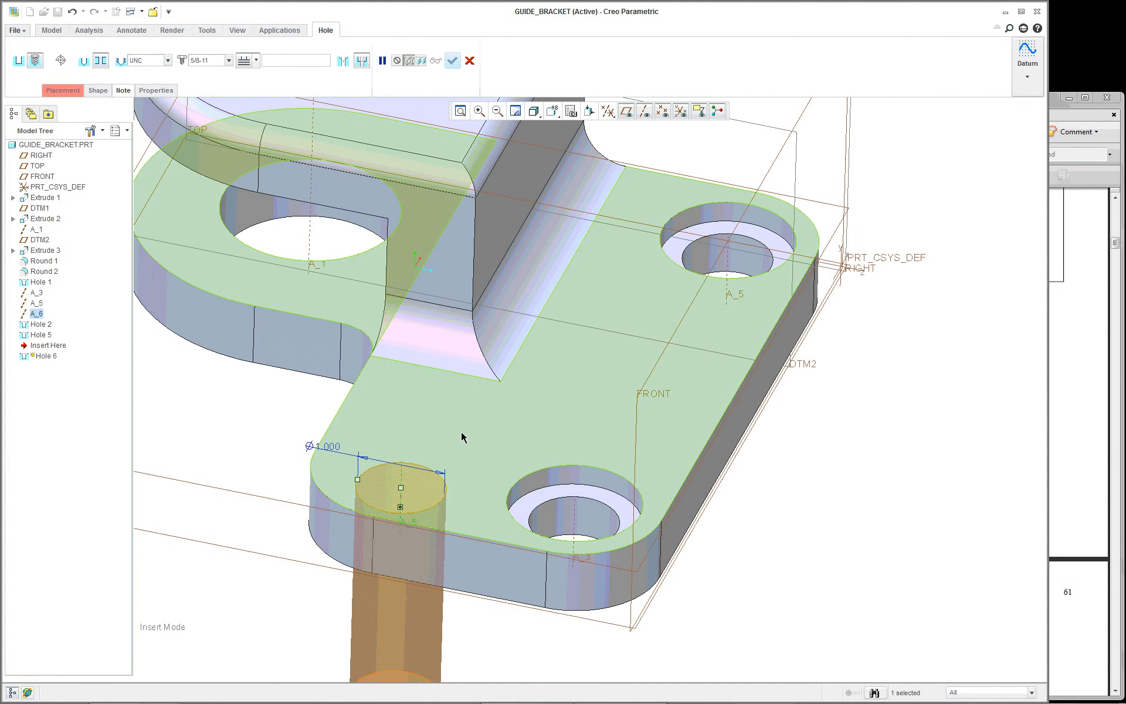
left_click(62, 90)
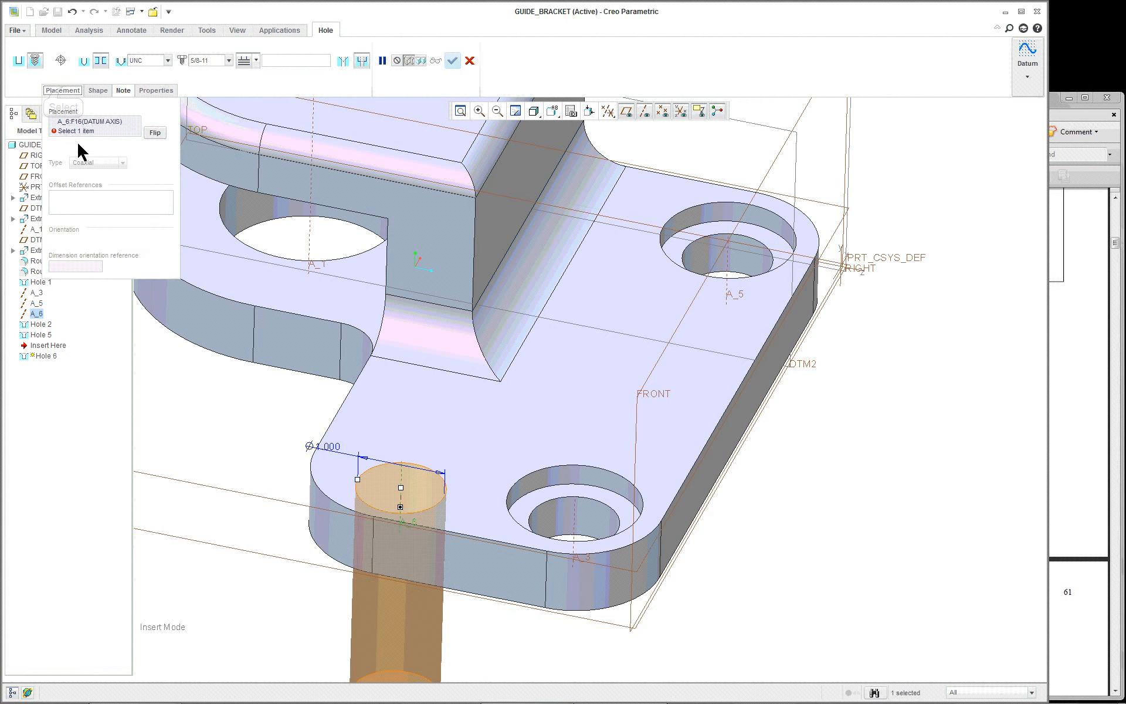
left_click(422, 430)
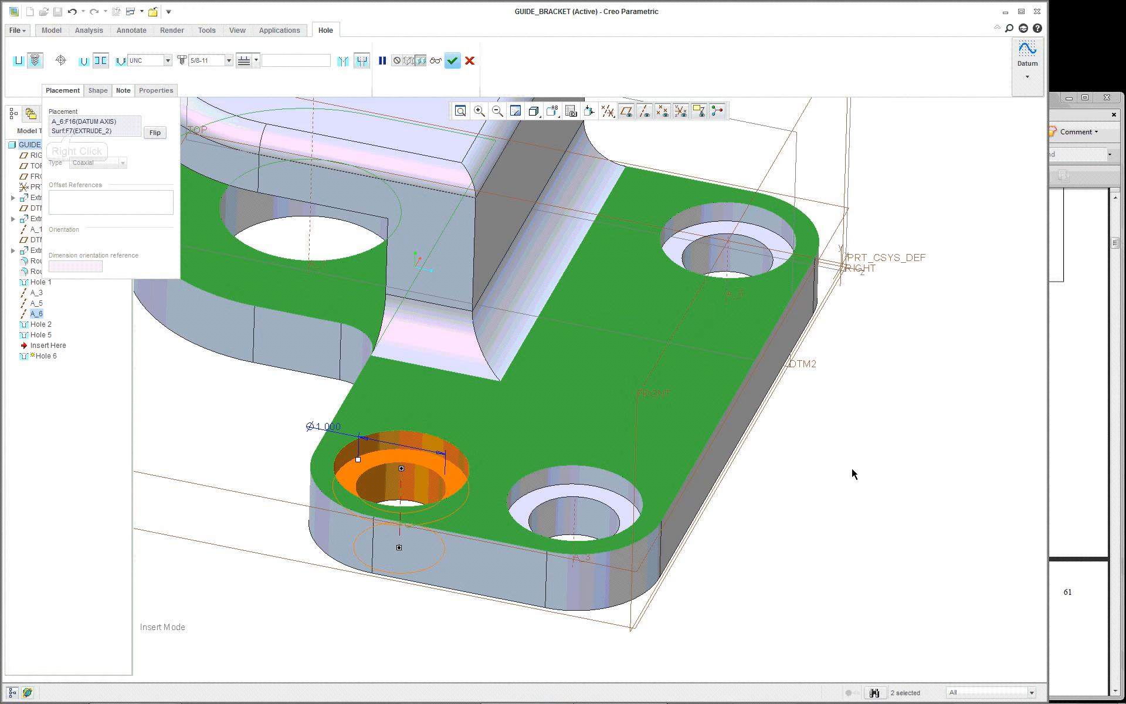
Remove all placement references from the pasted hole and try placing it on different side, rounded and end faces of the bracket.
right_click(78, 130)
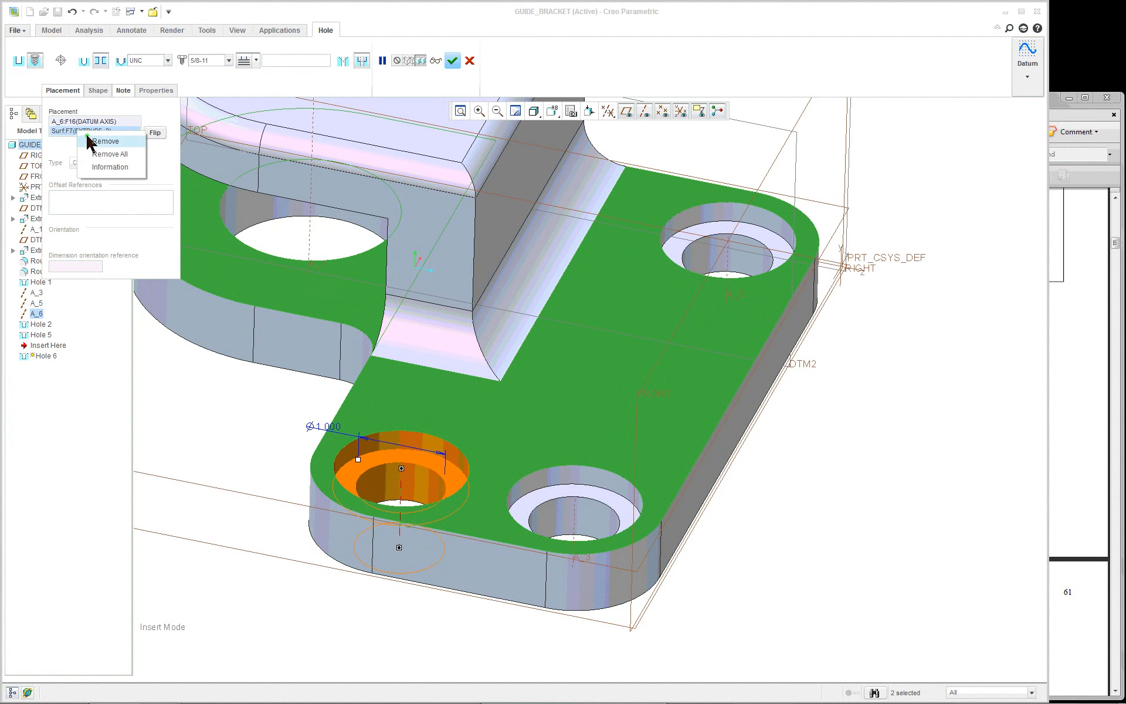
left_click(106, 153)
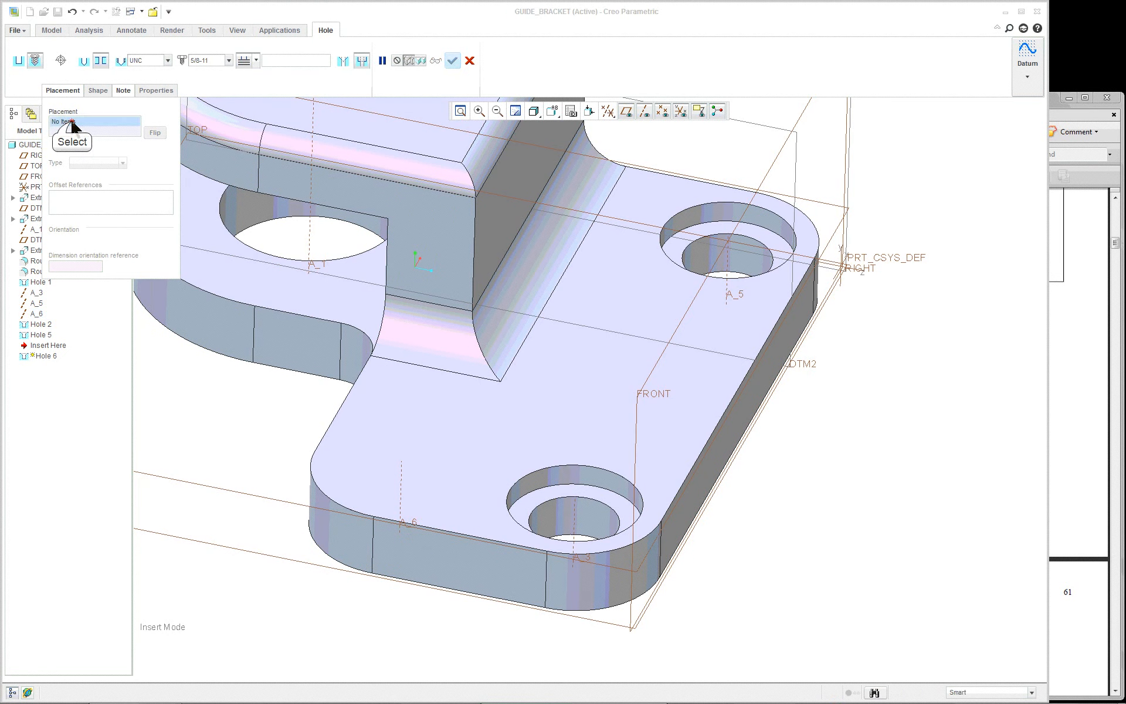
left_click(402, 480)
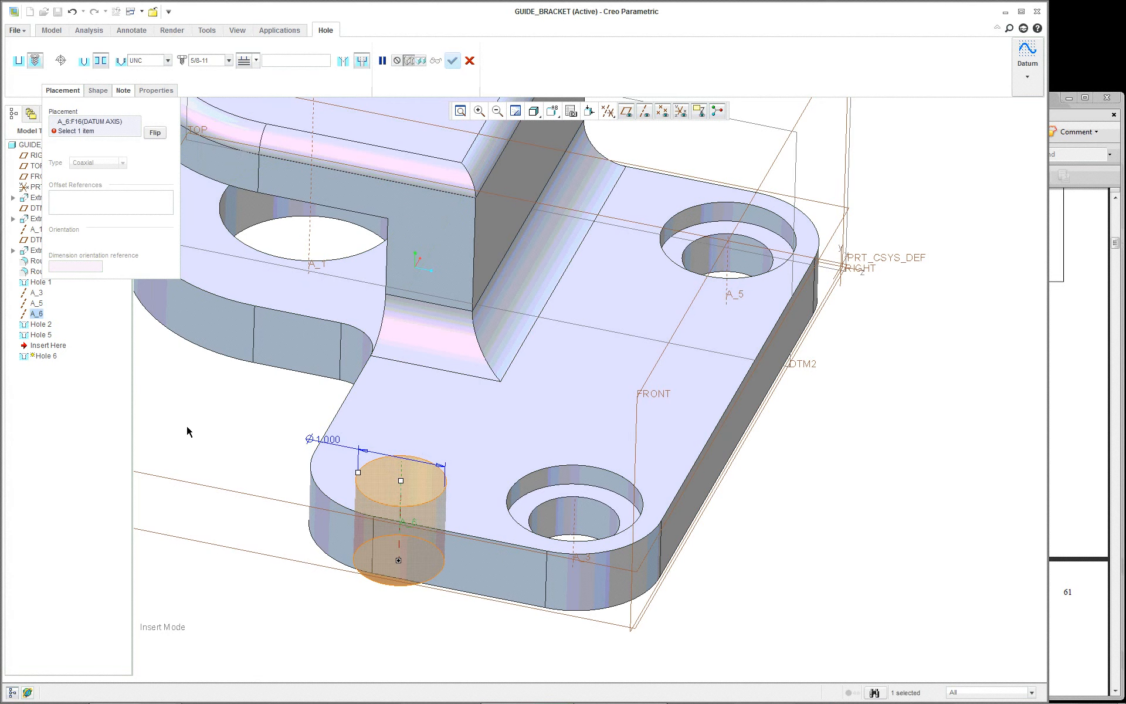
left_click(441, 428, "ctrl")
left_click(407, 550)
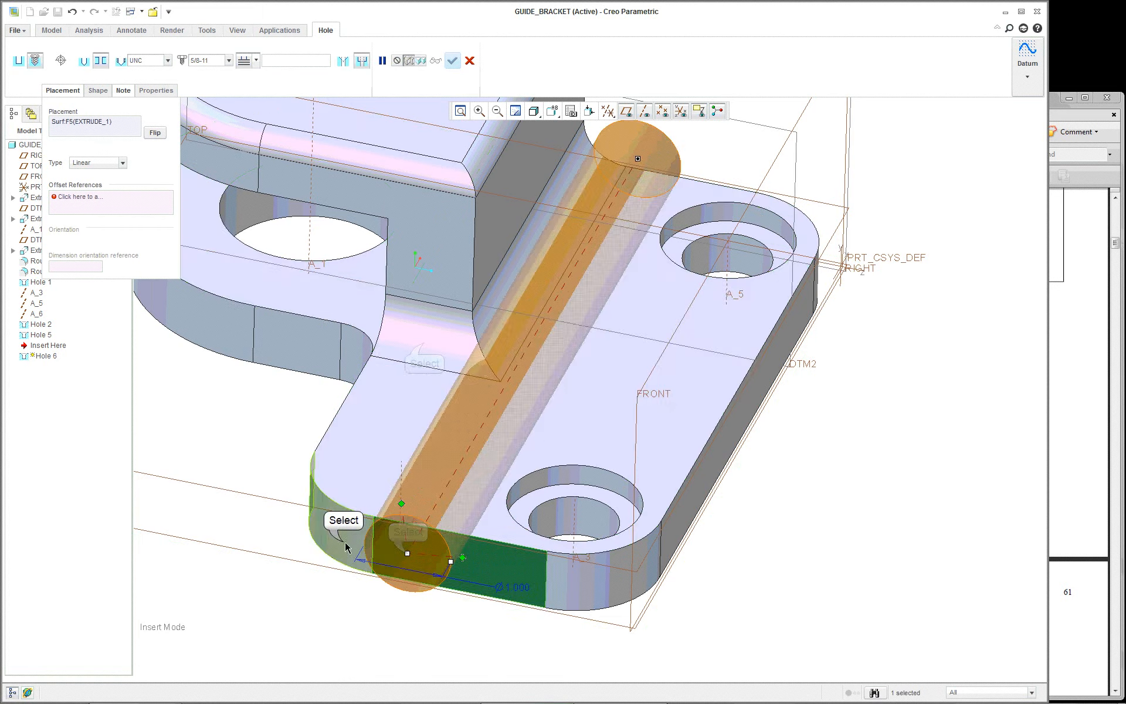
left_click(345, 542)
left_click(424, 343)
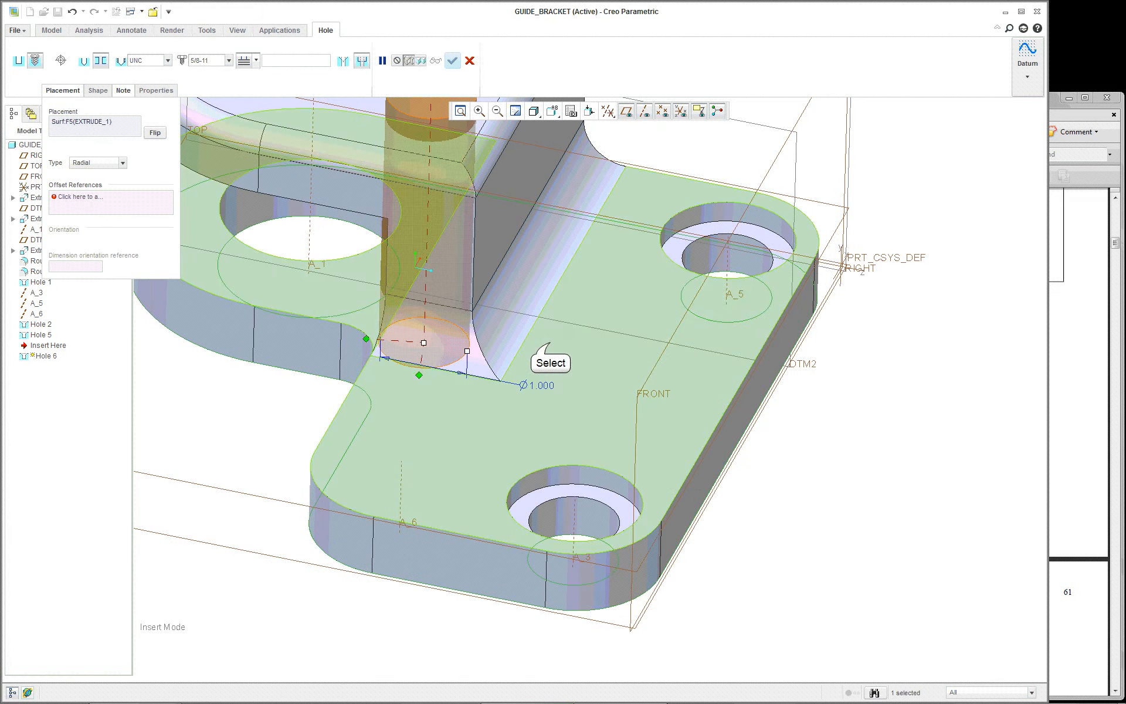
left_click(550, 343)
left_click(685, 500)
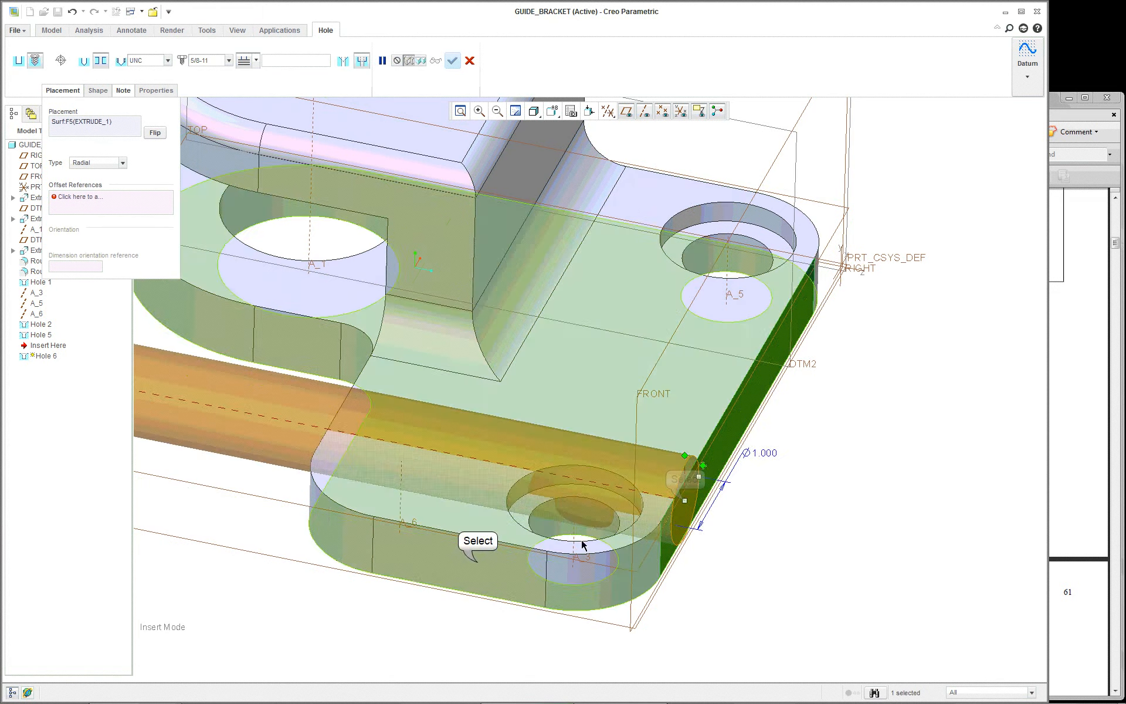
left_click(477, 562)
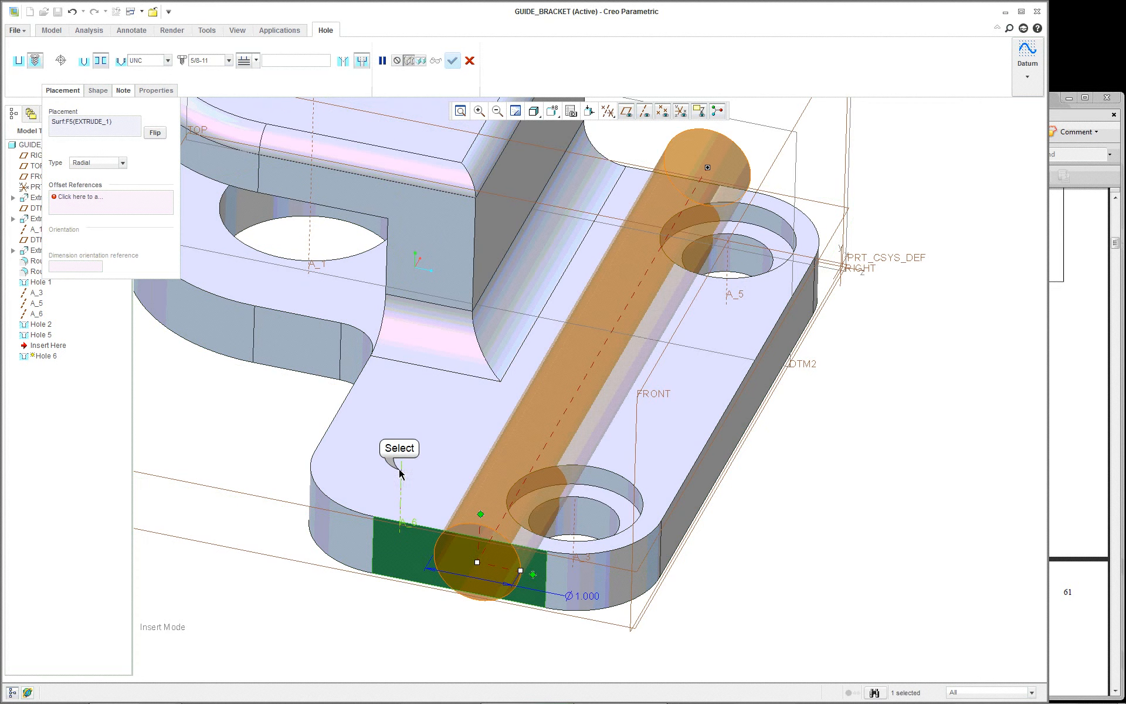
Place the pasted hole on axis A_6 and the base's upper face, and complete it.
left_click(400, 473)
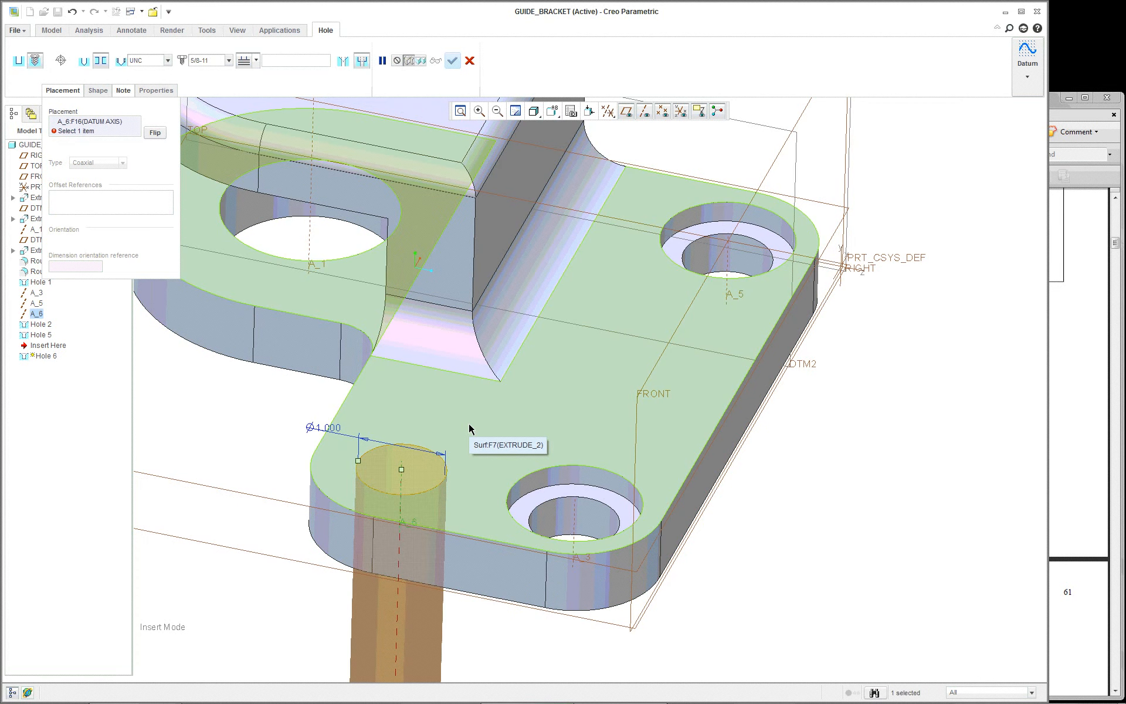
left_click(396, 410, "ctrl")
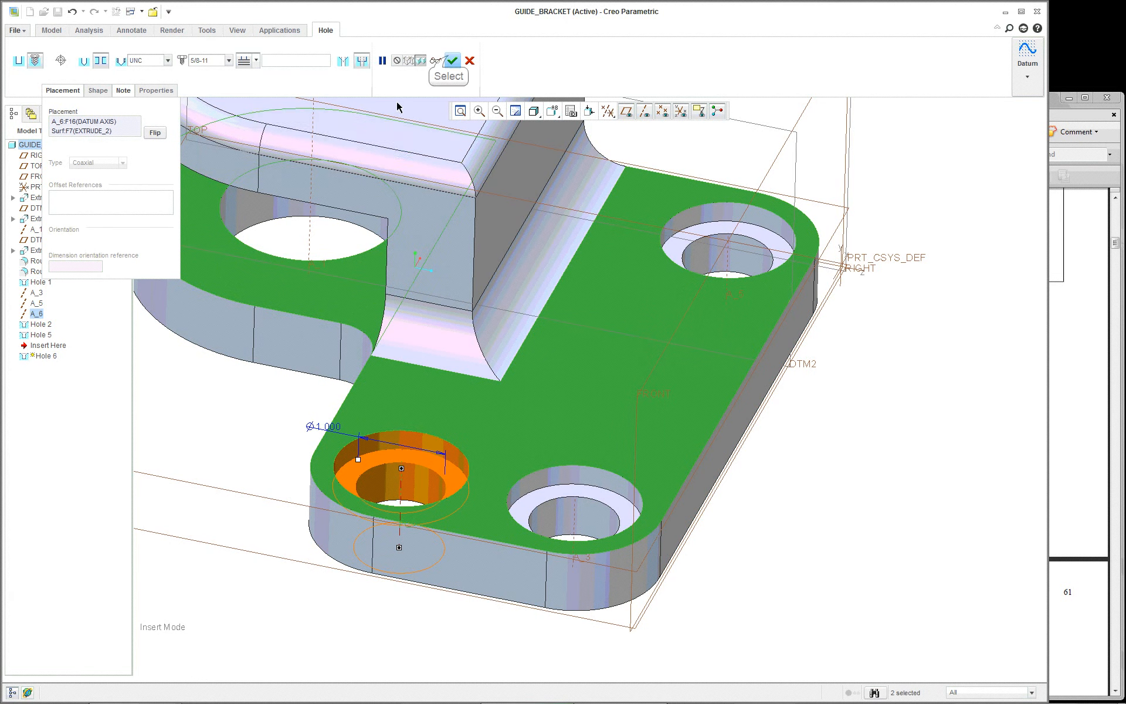
left_click(453, 60)
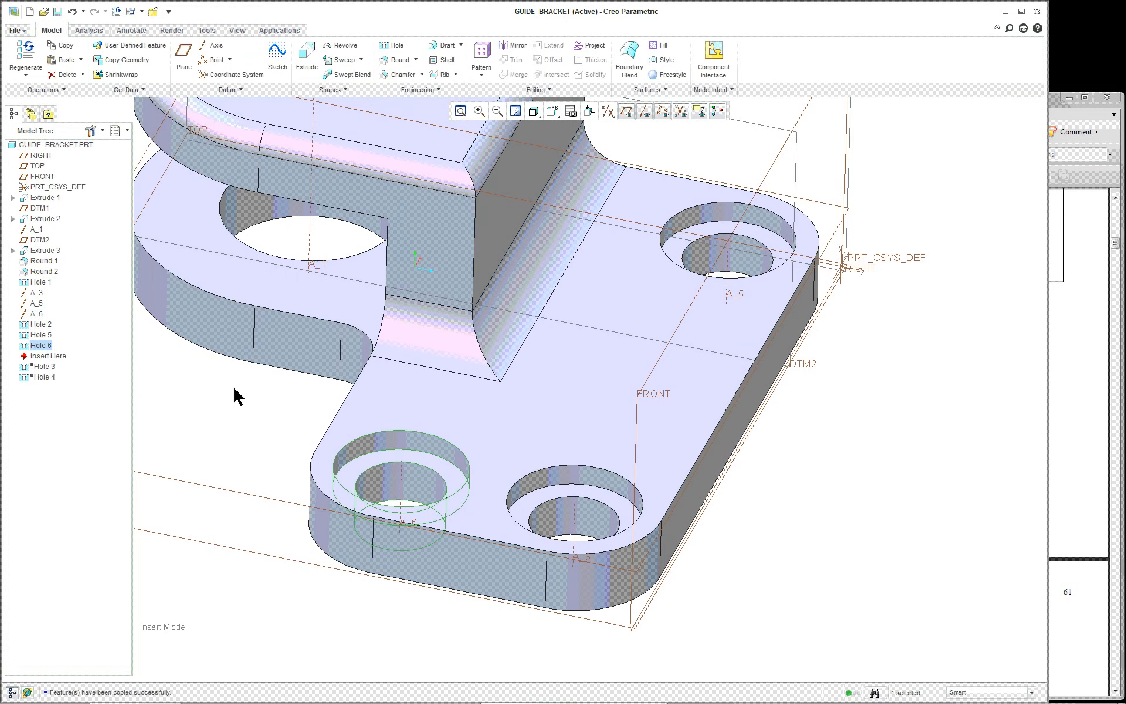
Delete the two copied corner holes, Hole 5 and Hole 6.
left_click(40, 335)
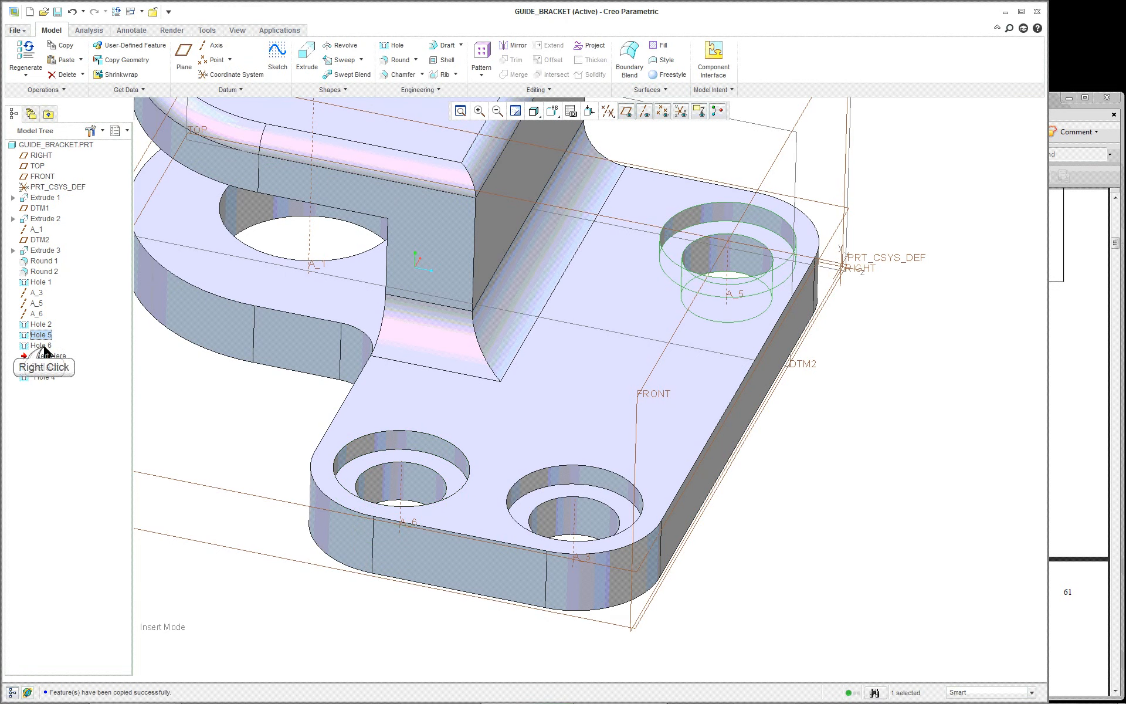
left_click(41, 345, "ctrl")
right_click(44, 349)
left_click(69, 370)
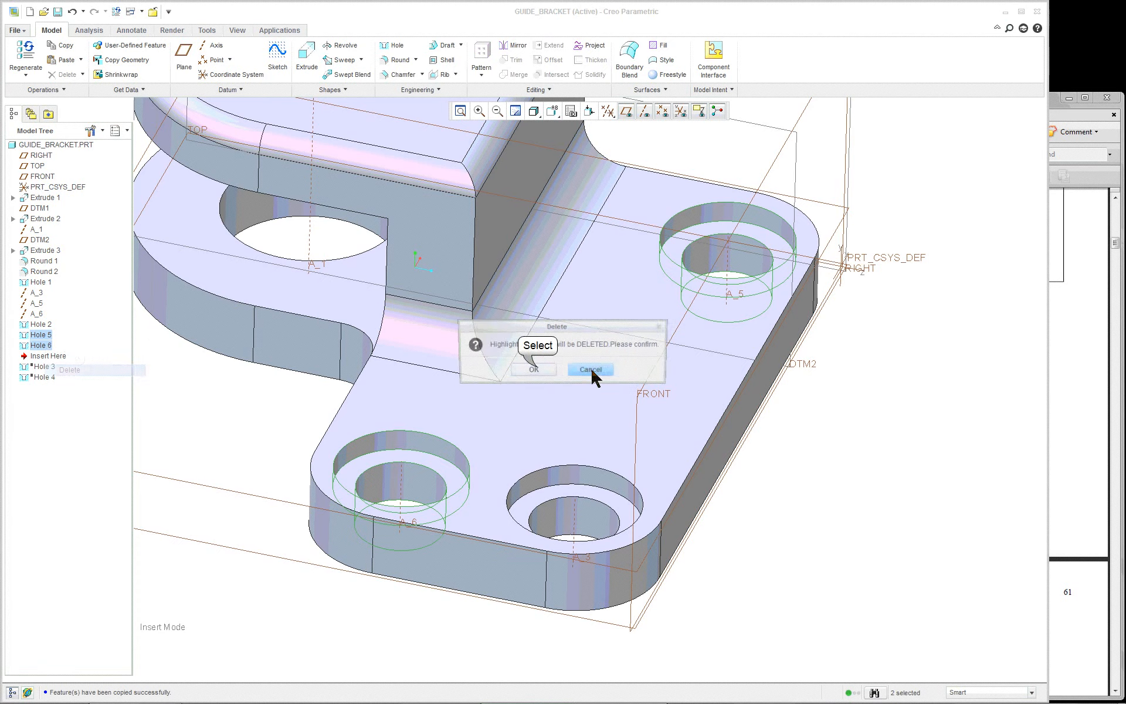
left_click(544, 370)
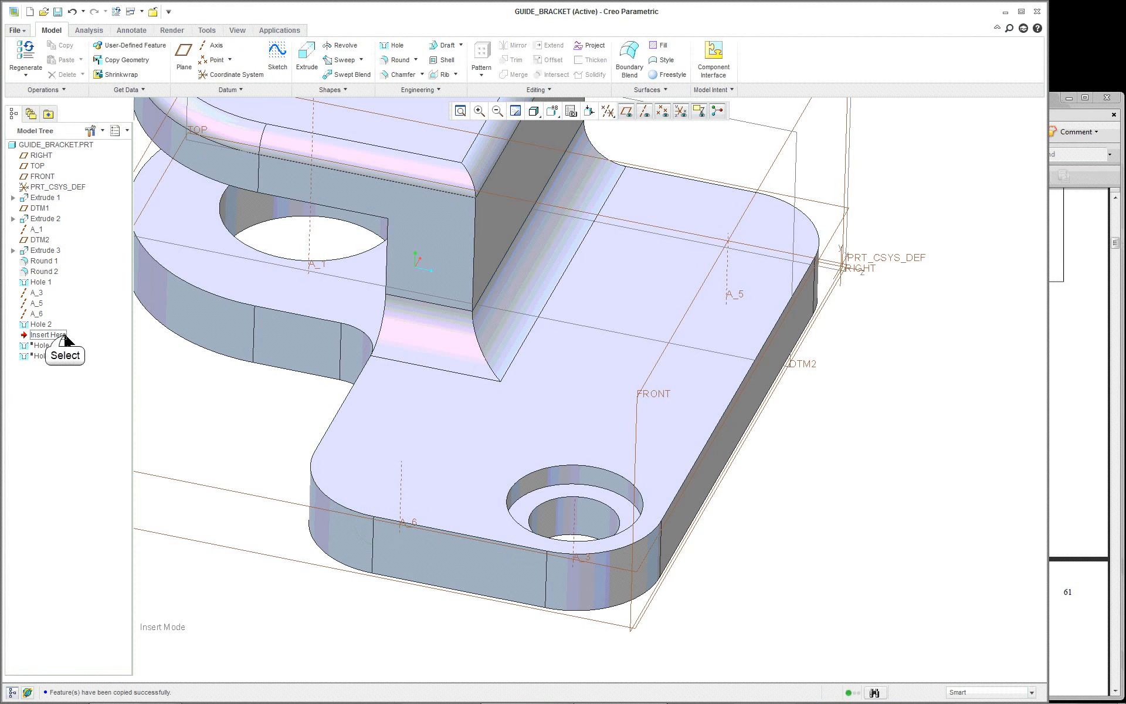
Move the insertion point to the end of the model tree below Hole 4, and return to the standard orientation.
left_click_drag(50, 335, 65, 363)
scroll(397, 460, "down", 5)
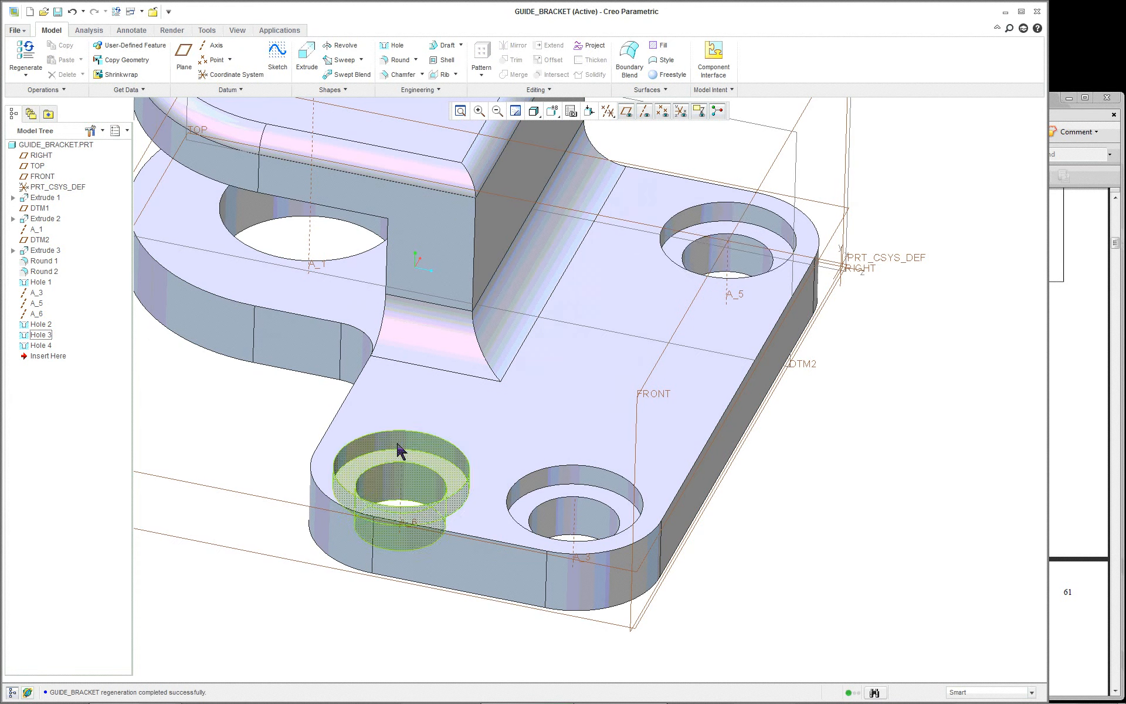
scroll(399, 452, "up", 4)
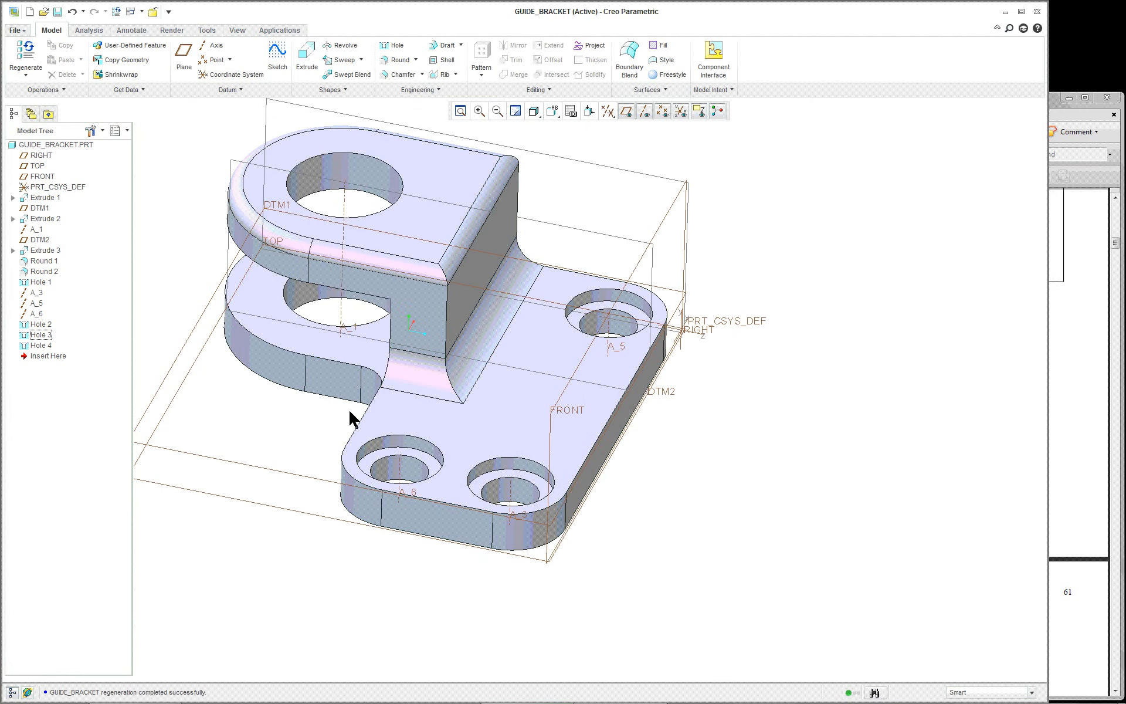
left_click(553, 112)
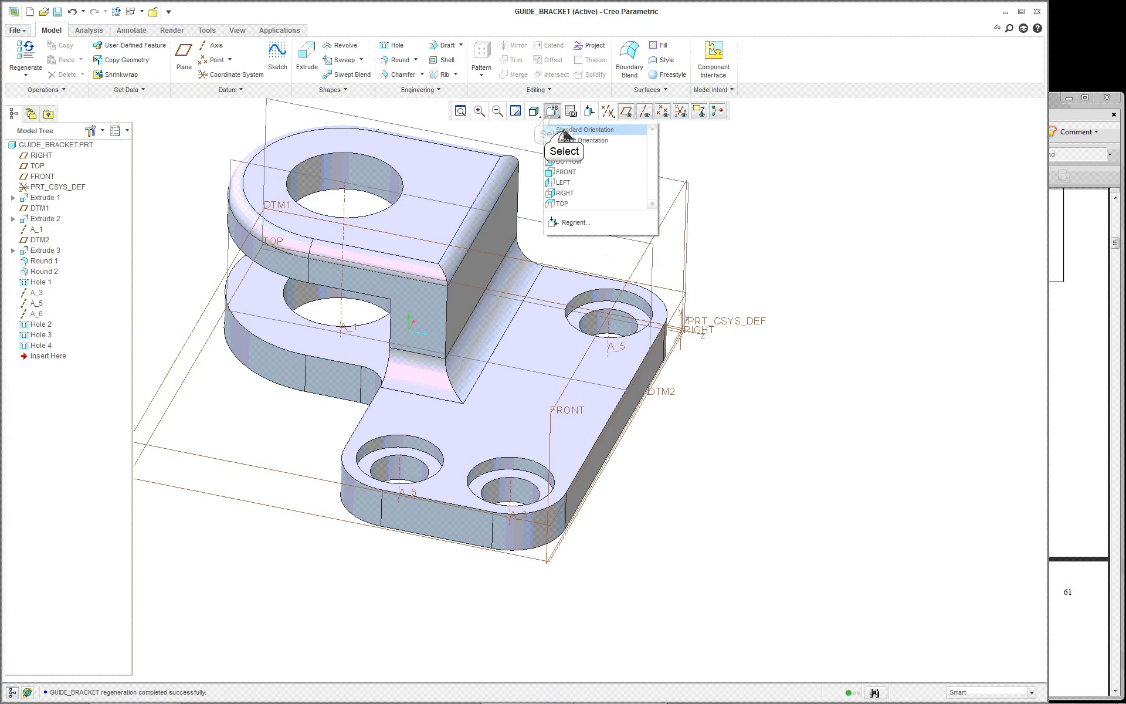
left_click(563, 129)
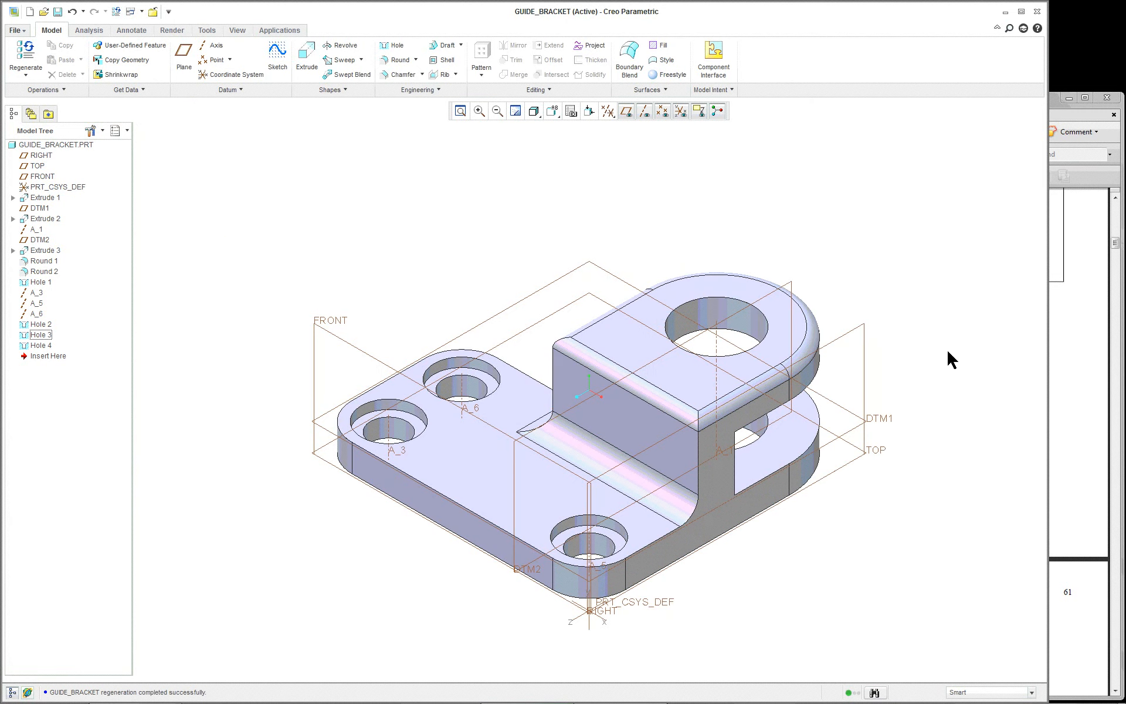
Open the model's ptc-metallic-blue appearance for editing and lower the green component of its color to about 150.
left_click(238, 31)
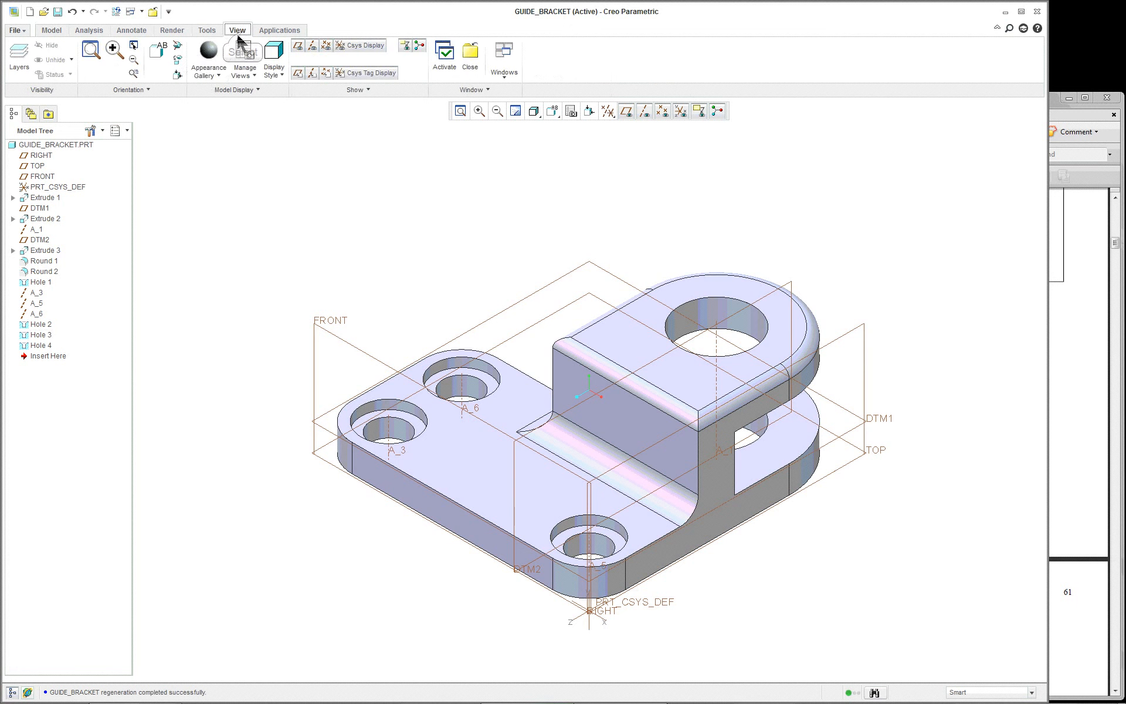
left_click(208, 70)
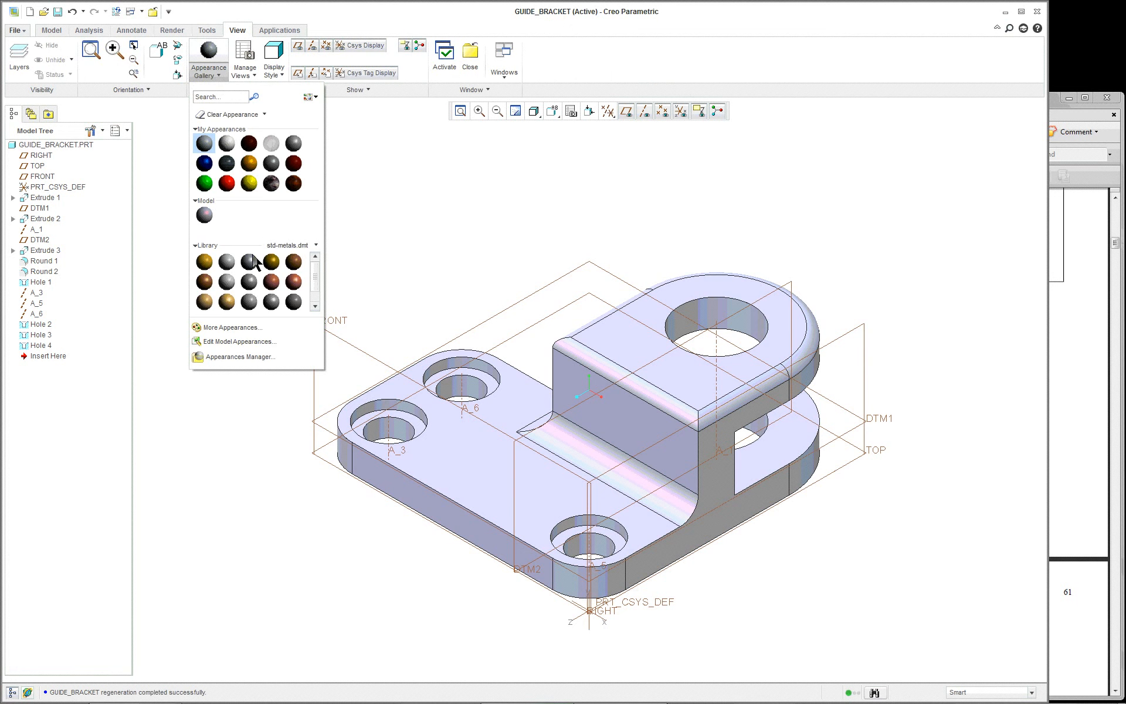
right_click(205, 217)
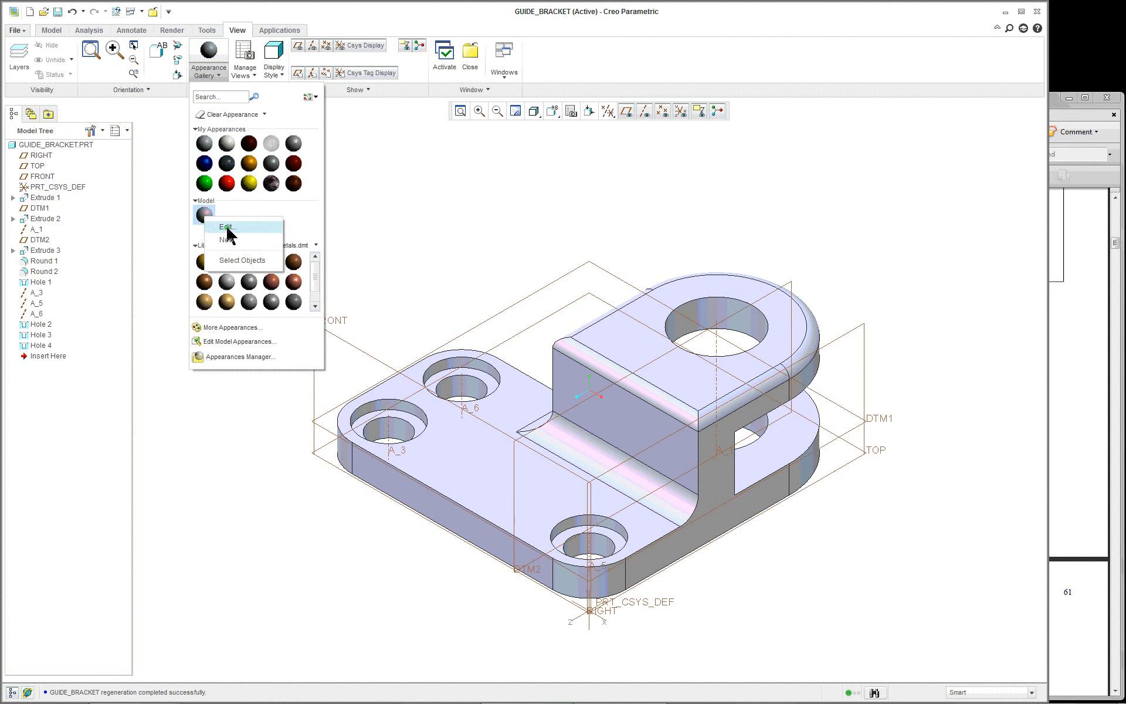
left_click(227, 229)
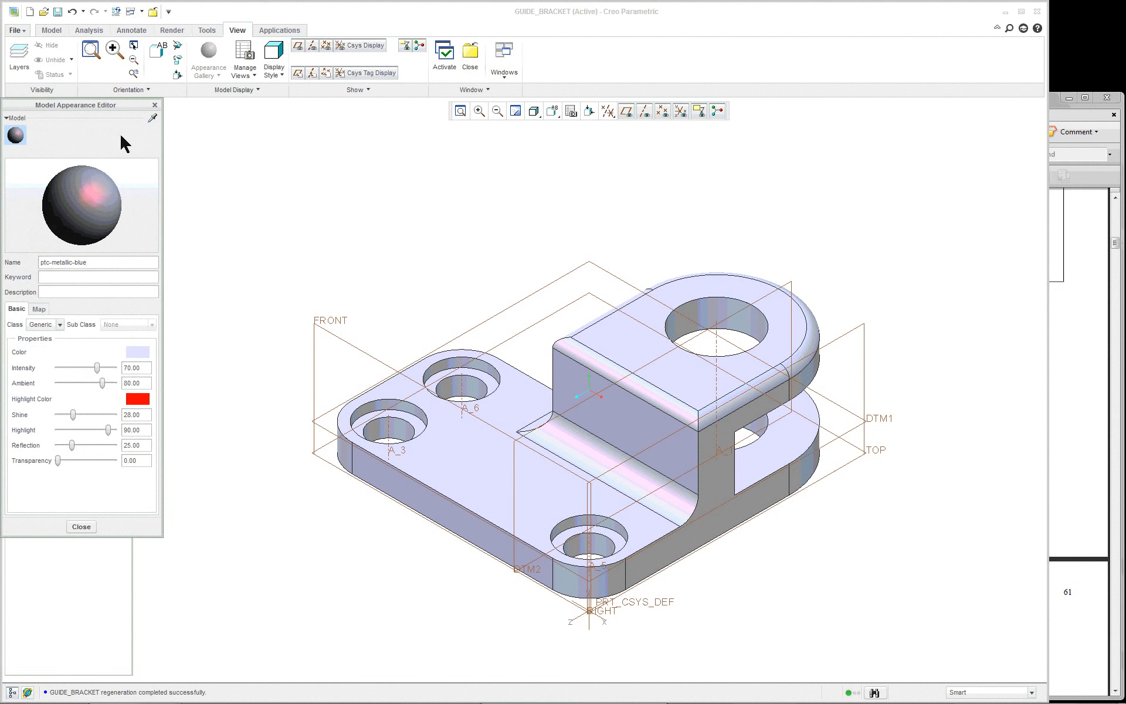
left_click(136, 353)
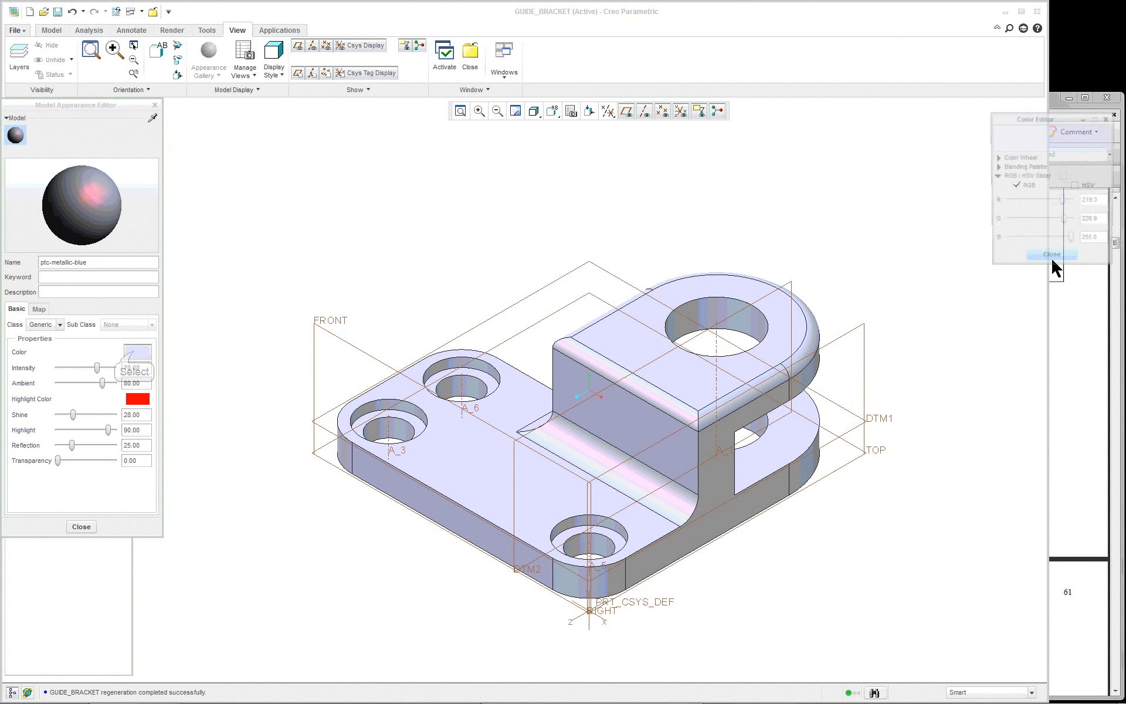
left_click_drag(1064, 221, 1045, 221)
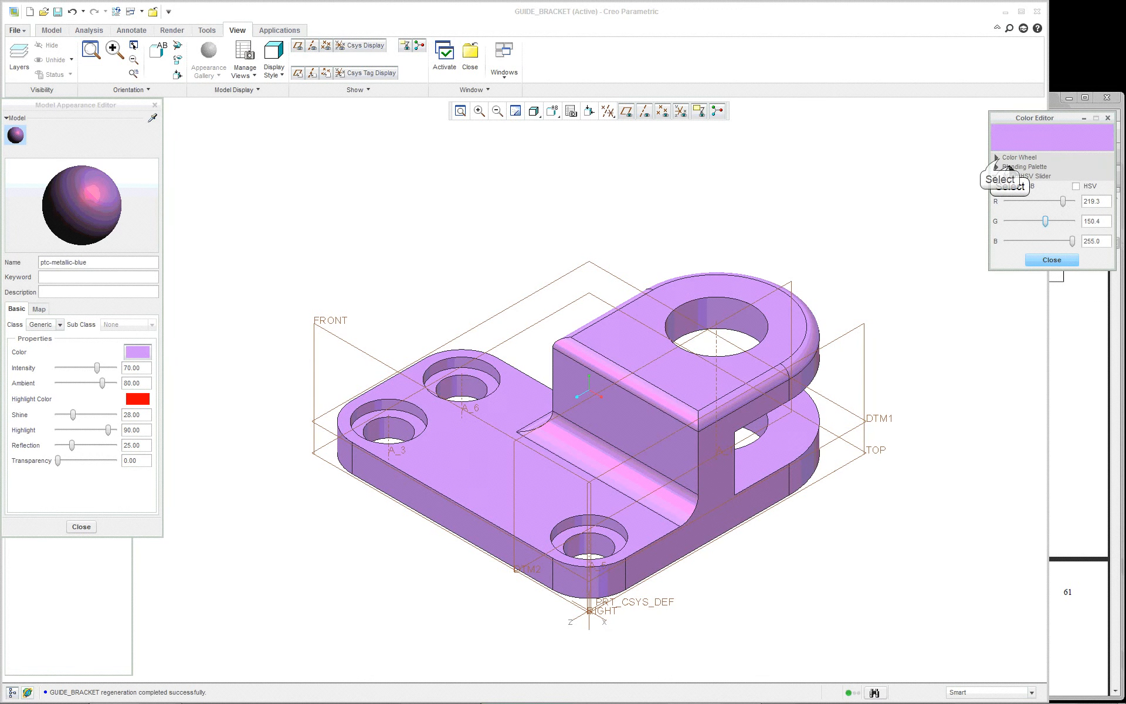
Use the color wheel to change the appearance color to light green, about R 201, G 255, B 197.
left_click(1001, 166)
left_click(998, 157)
left_click(1044, 247)
mouse_move(1044, 248)
left_mouse_down()
mouse_move(1081, 221)
mouse_move(1038, 213)
mouse_move(1085, 234)
mouse_move(1080, 258)
mouse_move(1085, 246)
mouse_move(1069, 241)
mouse_move(1059, 258)
mouse_move(1083, 244)
mouse_move(1071, 216)
mouse_move(1089, 251)
mouse_move(1064, 248)
mouse_move(1083, 213)
mouse_move(1025, 238)
mouse_move(1025, 188)
mouse_move(1035, 240)
mouse_move(1059, 243)
left_mouse_up()
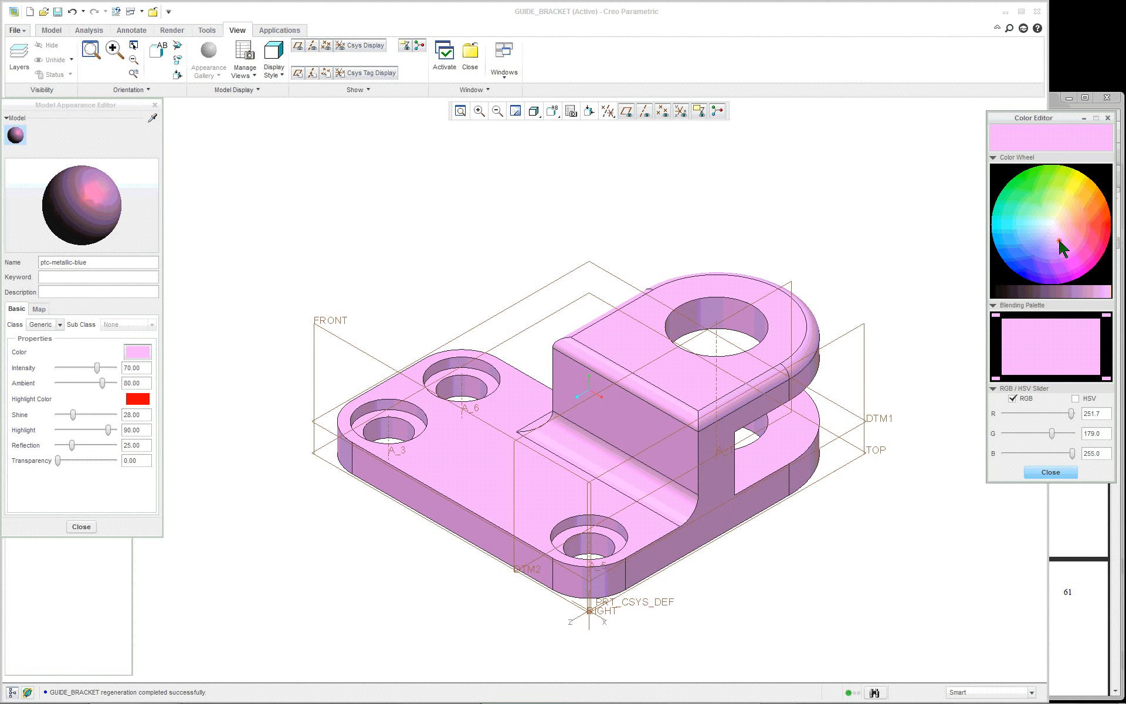
mouse_move(1061, 241)
left_mouse_down()
mouse_move(1094, 229)
mouse_move(1061, 231)
mouse_move(1057, 206)
mouse_move(1043, 208)
mouse_move(1043, 232)
mouse_move(1046, 213)
left_mouse_up()
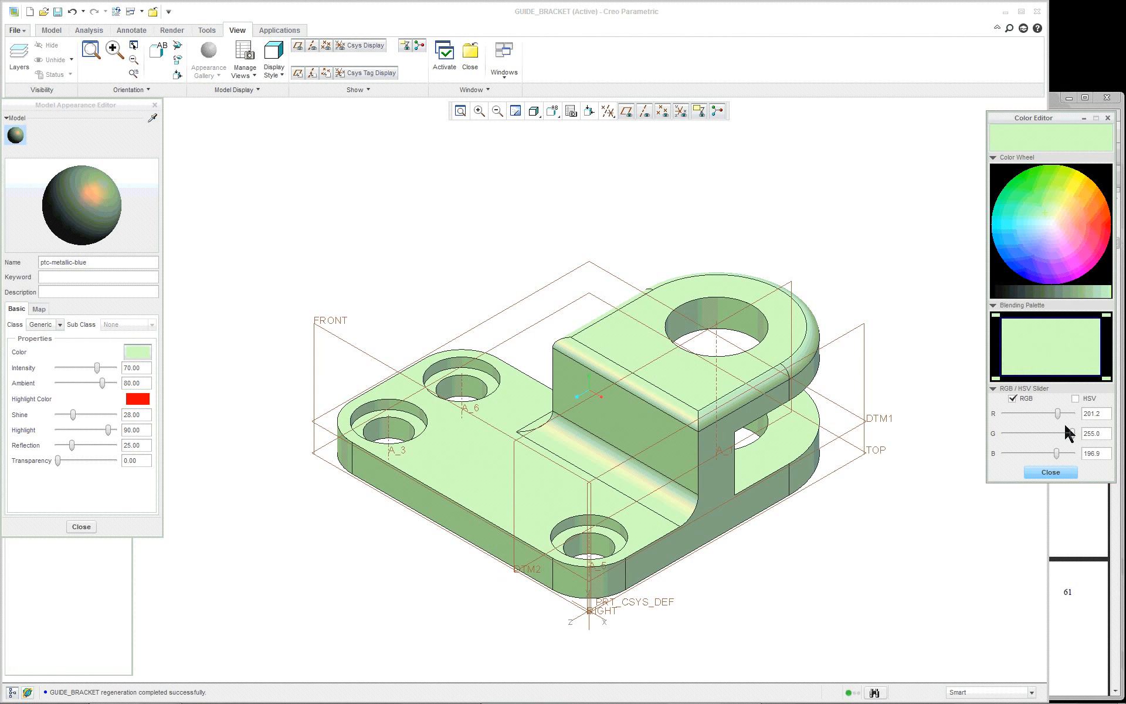
left_click(1050, 472)
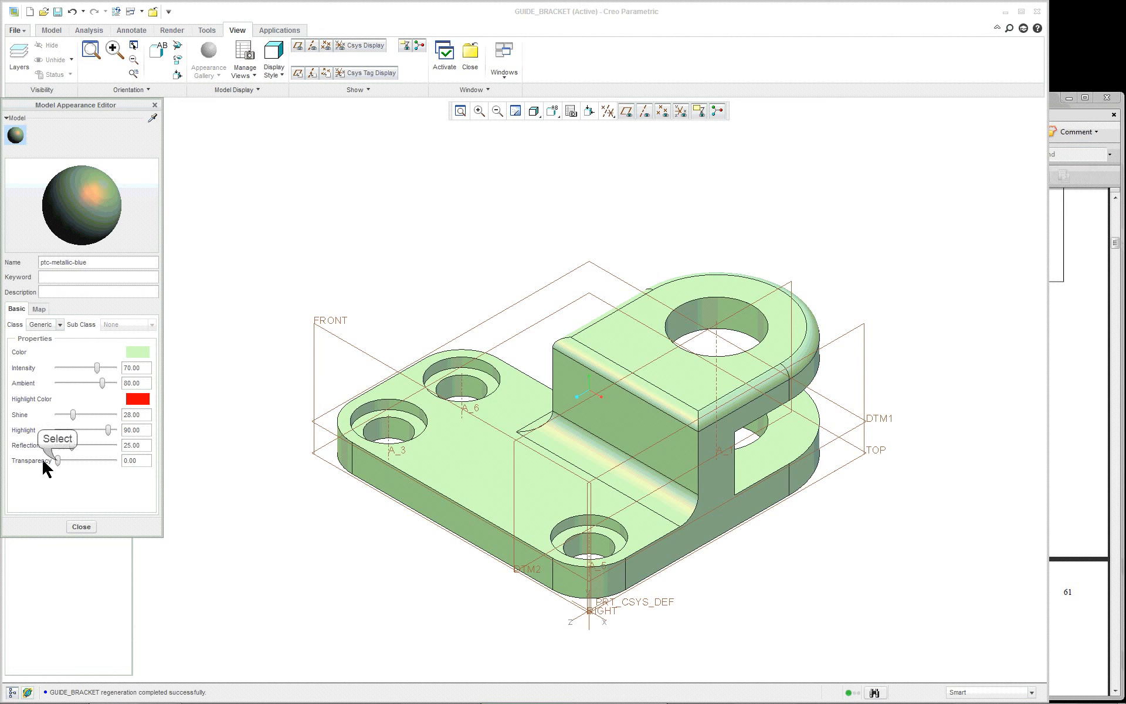
Set the appearance's transparency to 20 and its highlight color to magenta, and close the appearance editor.
left_click_drag(56, 460, 70, 463)
left_click(137, 399)
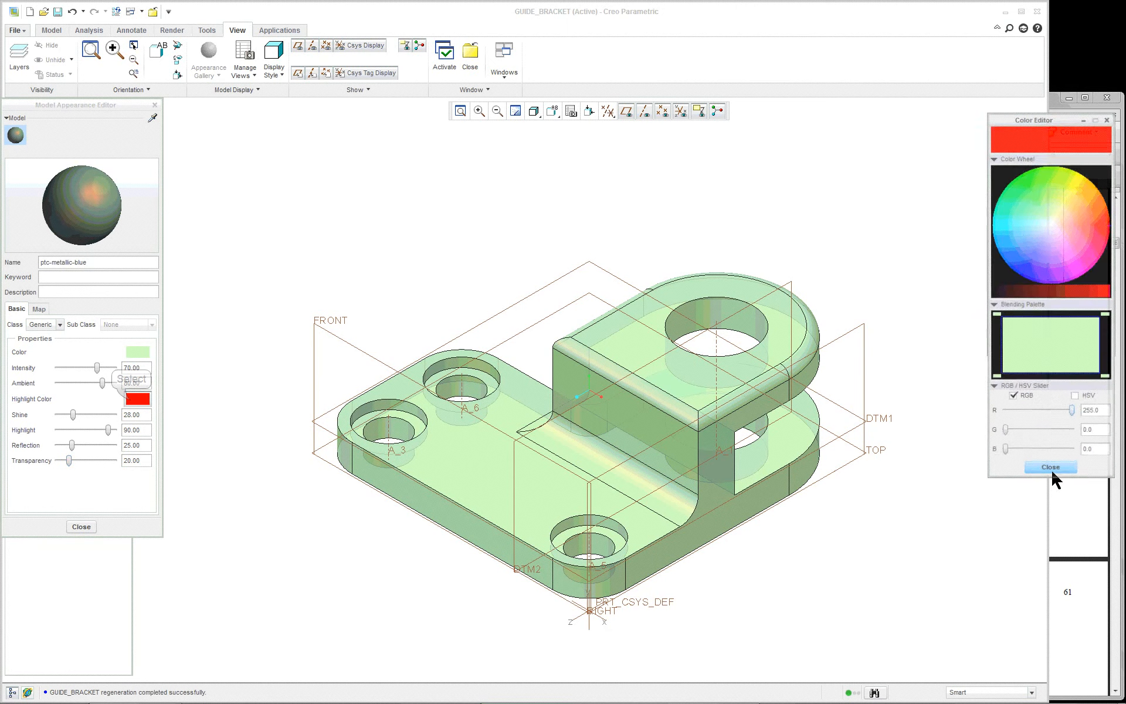
left_click(1051, 433)
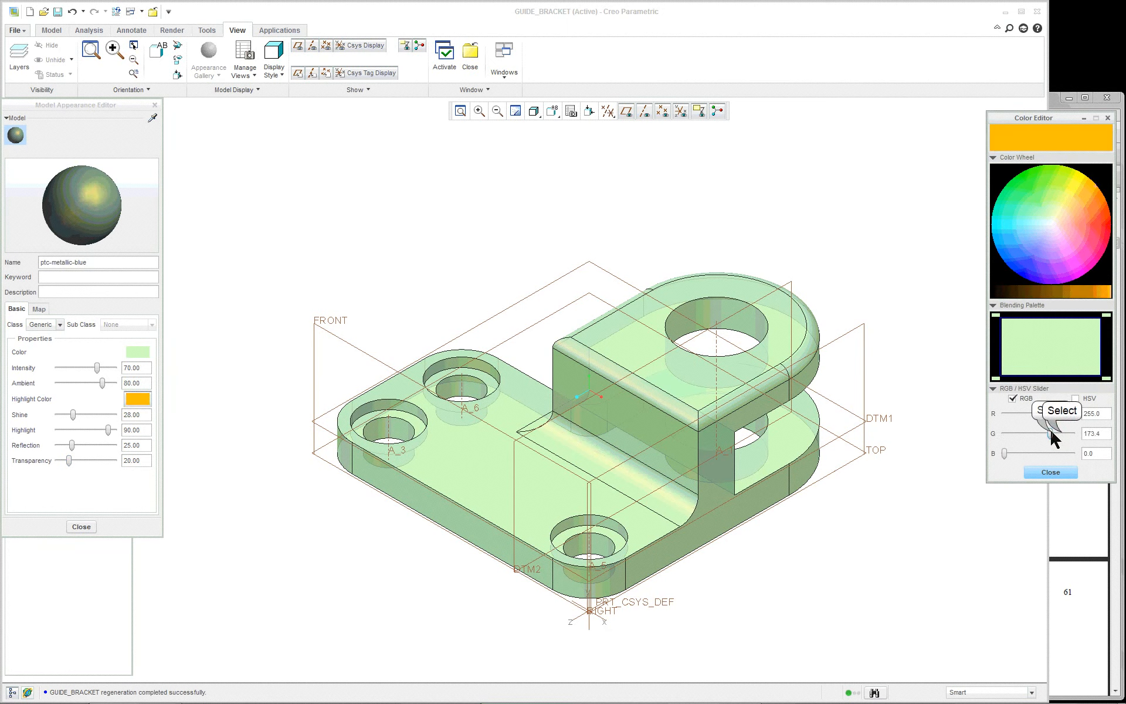
left_click(1061, 433)
mouse_move(1073, 414)
left_mouse_down()
mouse_move(1013, 417)
mouse_move(1083, 416)
left_mouse_up()
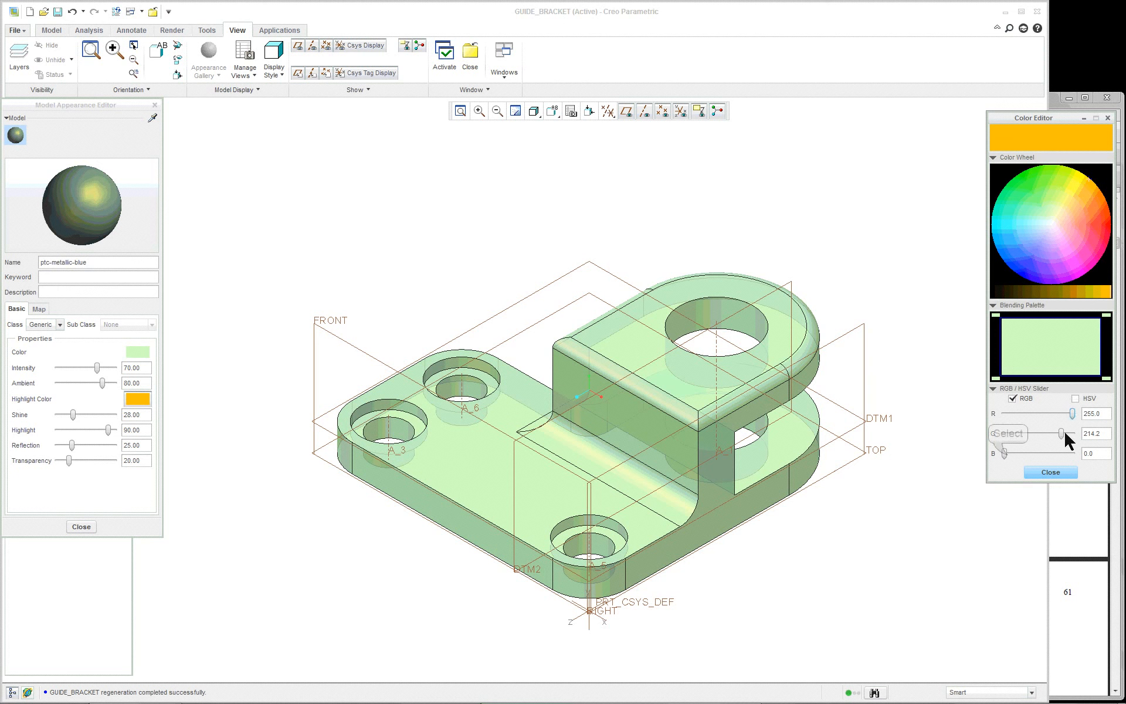
mouse_move(1007, 451)
left_mouse_down()
mouse_move(1071, 445)
mouse_move(1004, 433)
left_mouse_up()
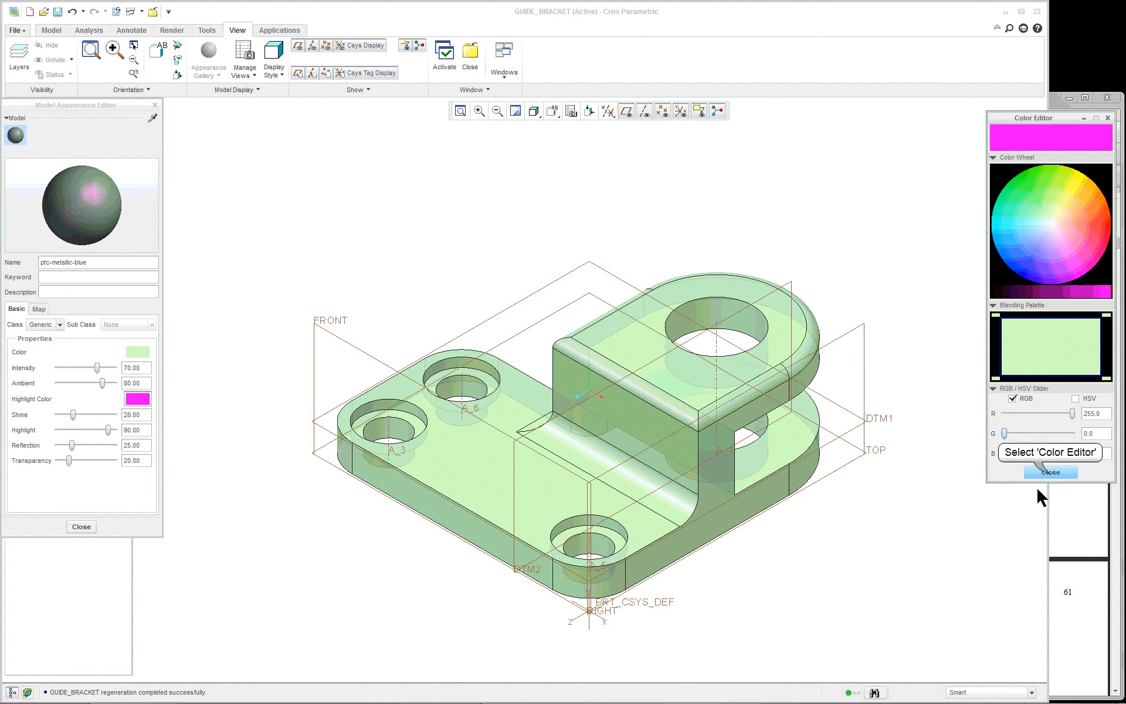
left_click(1049, 473)
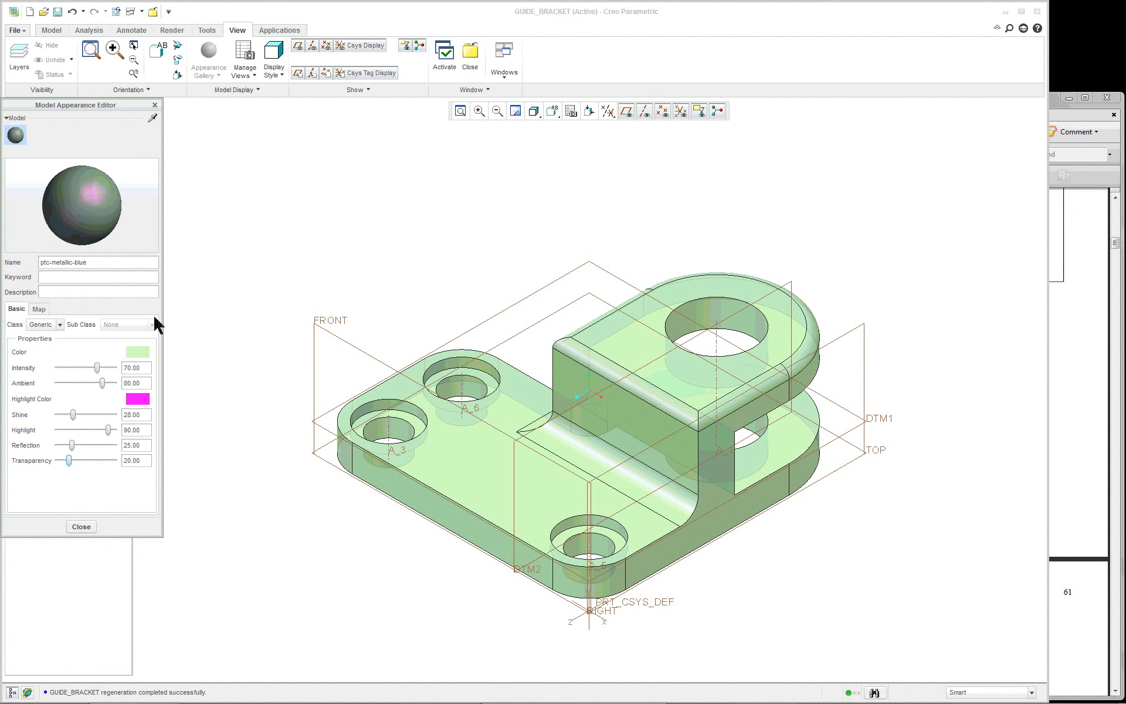
left_click(83, 526)
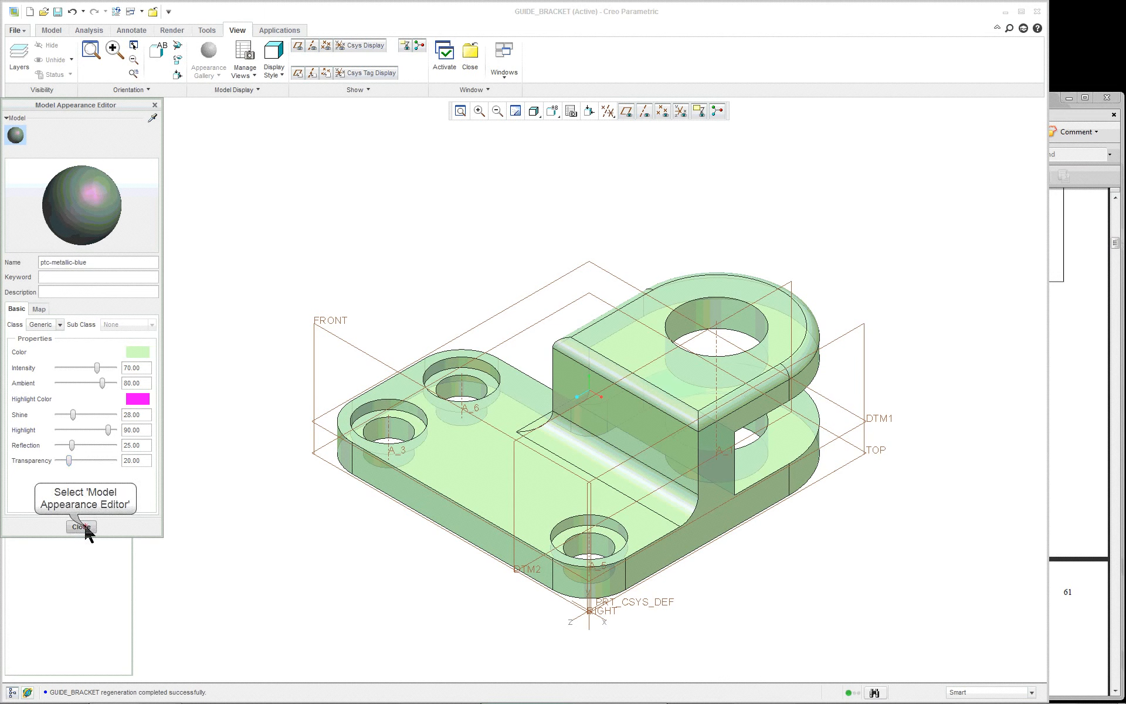